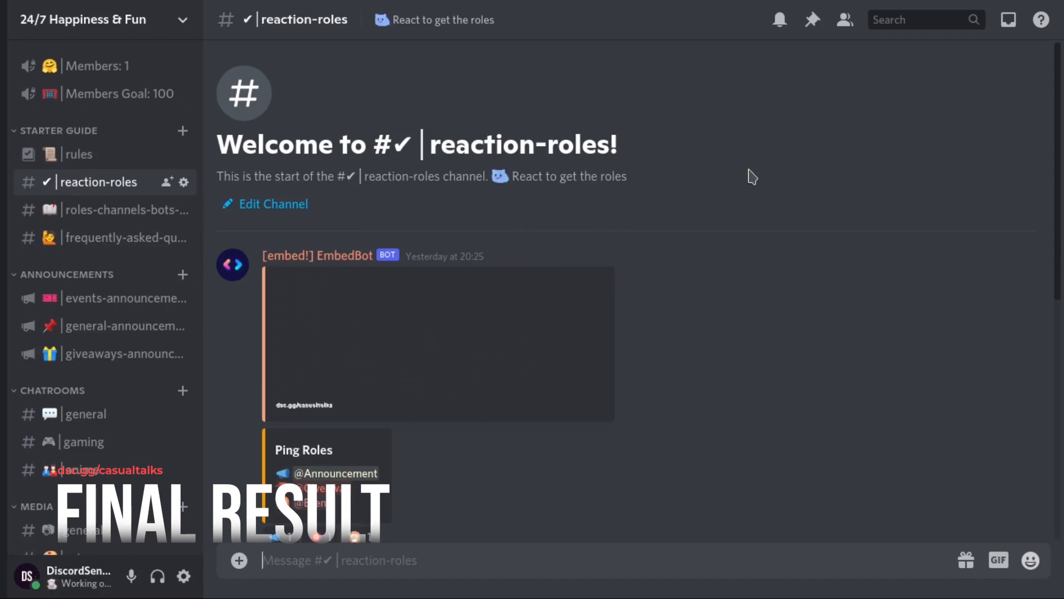
Step: Tour the reaction-roles, roles-channels-bots-info, FAQ and three announcements channels, ending in general chatroom
{"action": "scroll", "coordinate": [832, 152], "scroll_direction": "down", "scroll_amount": 8}
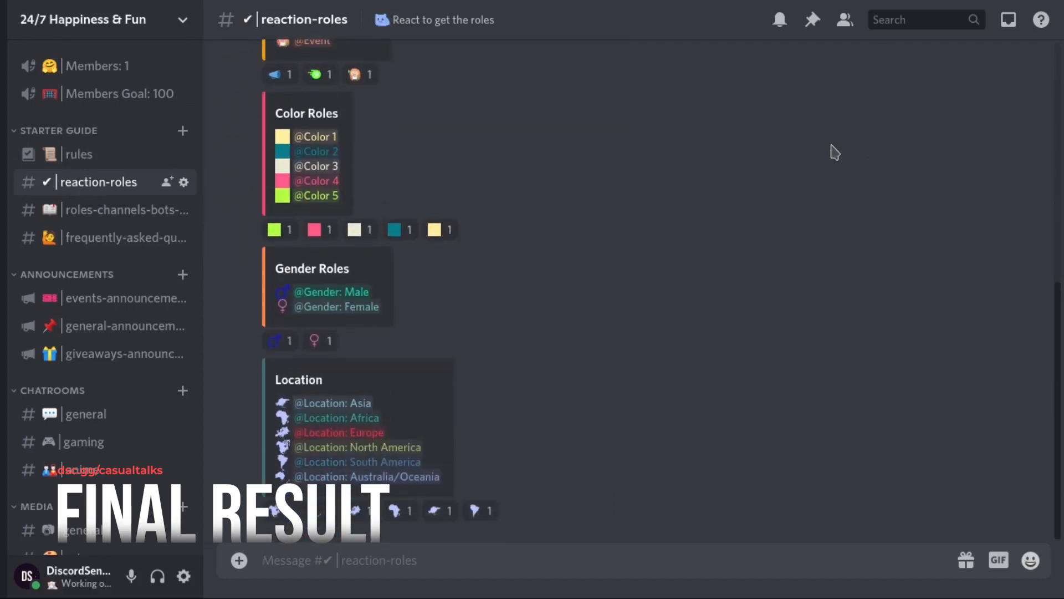
{"action": "left_click", "coordinate": [146, 213]}
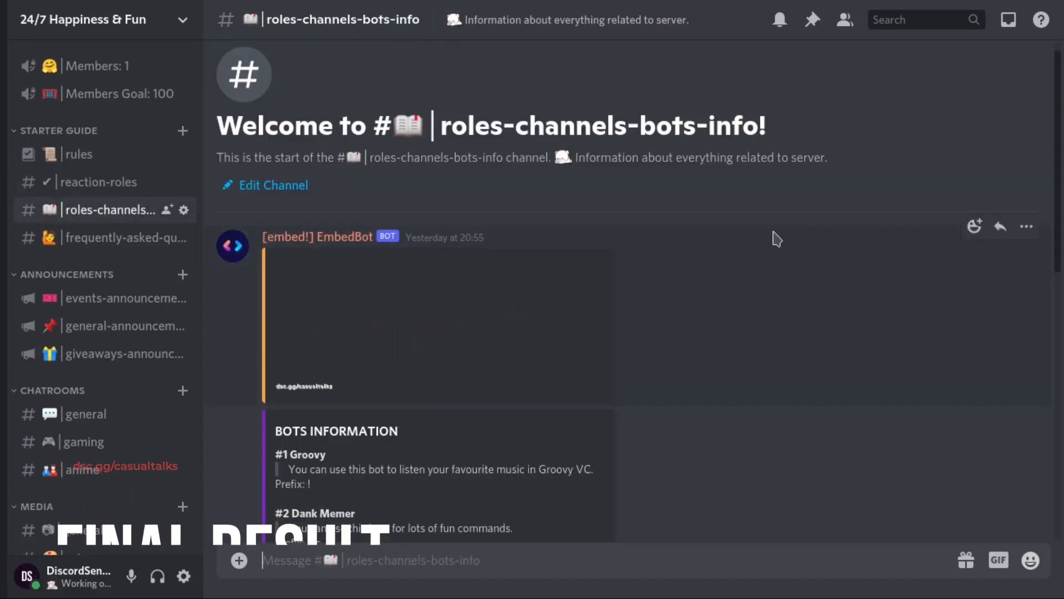
{"action": "scroll", "coordinate": [776, 238], "scroll_direction": "down", "scroll_amount": 10}
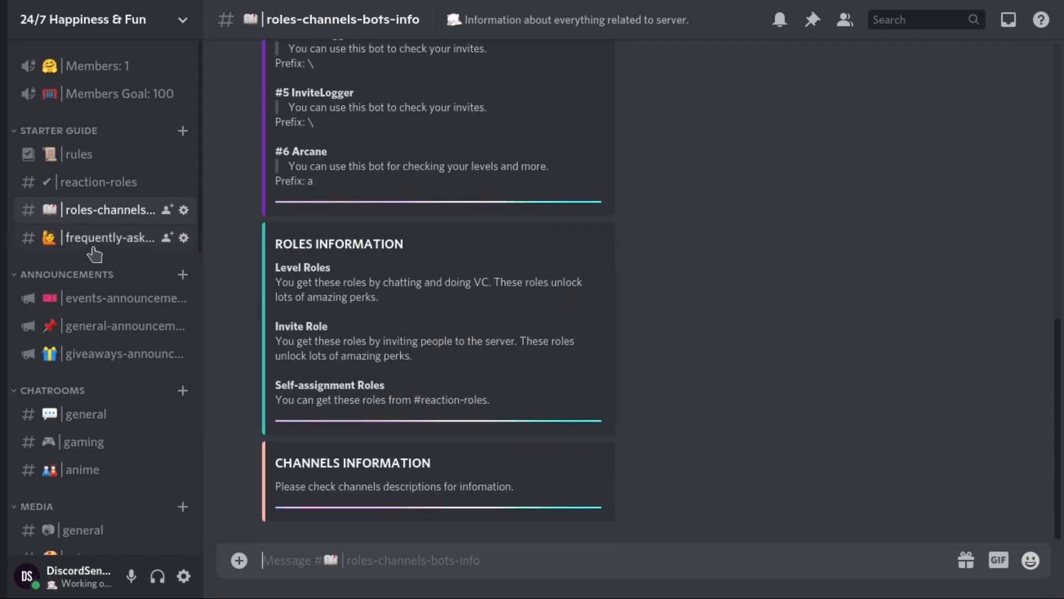
{"action": "left_click", "coordinate": [94, 244]}
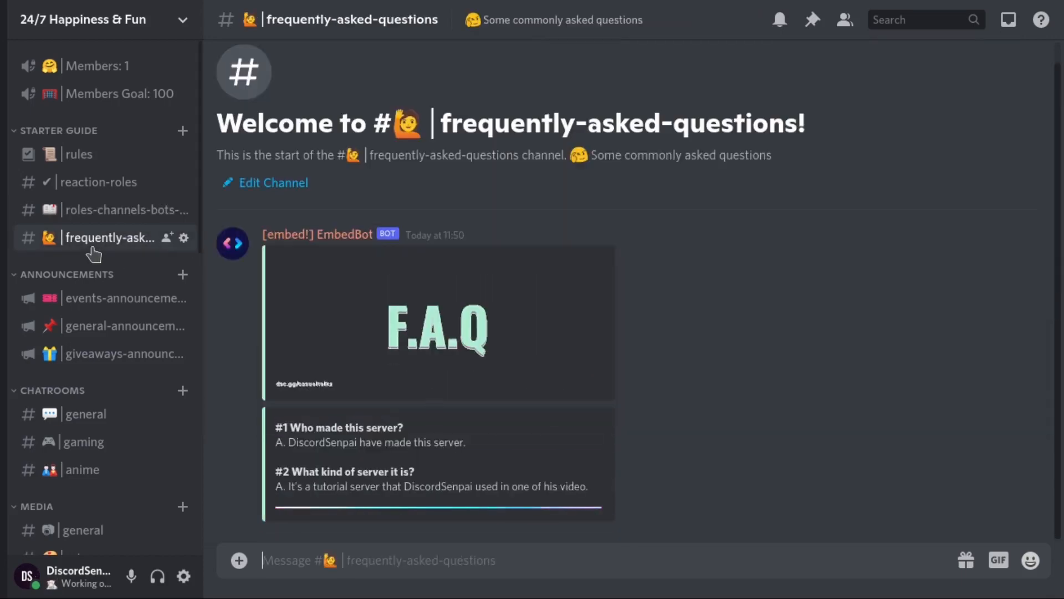
{"action": "left_click", "coordinate": [95, 308]}
{"action": "left_click", "coordinate": [97, 324]}
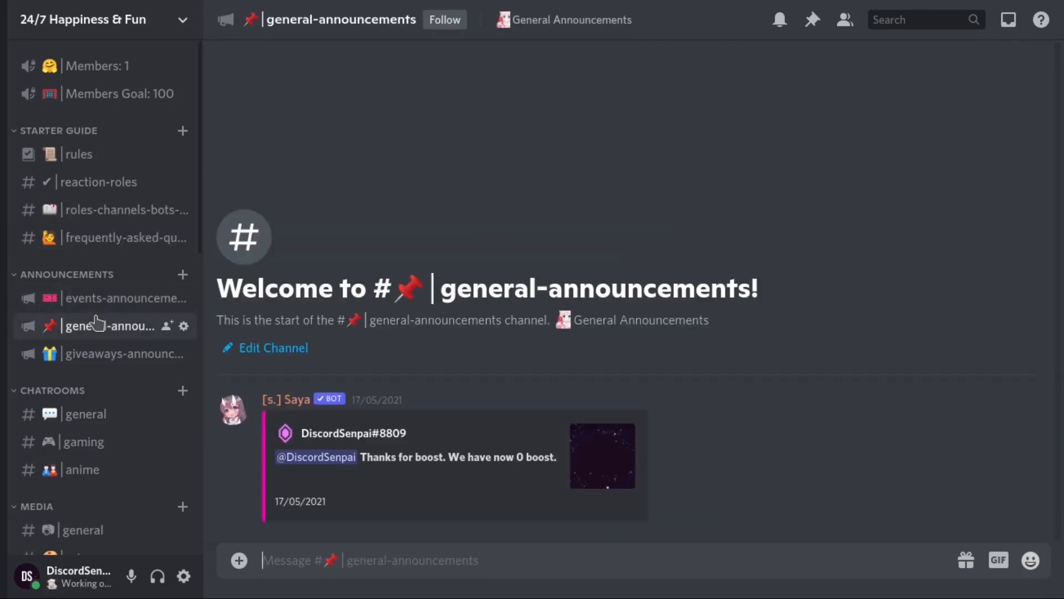
{"action": "left_click", "coordinate": [100, 355]}
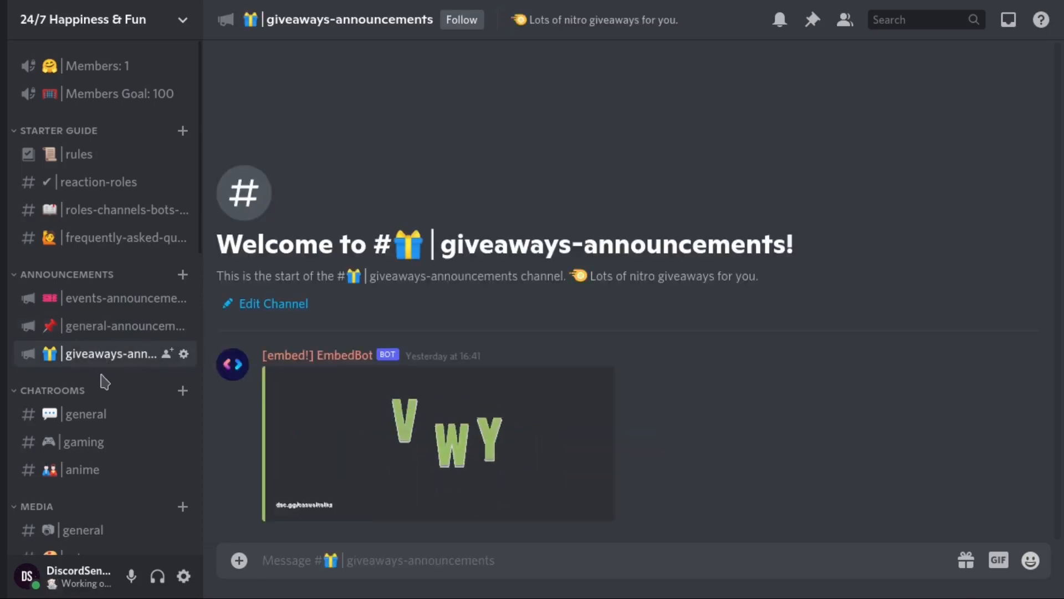
{"action": "left_click", "coordinate": [103, 419]}
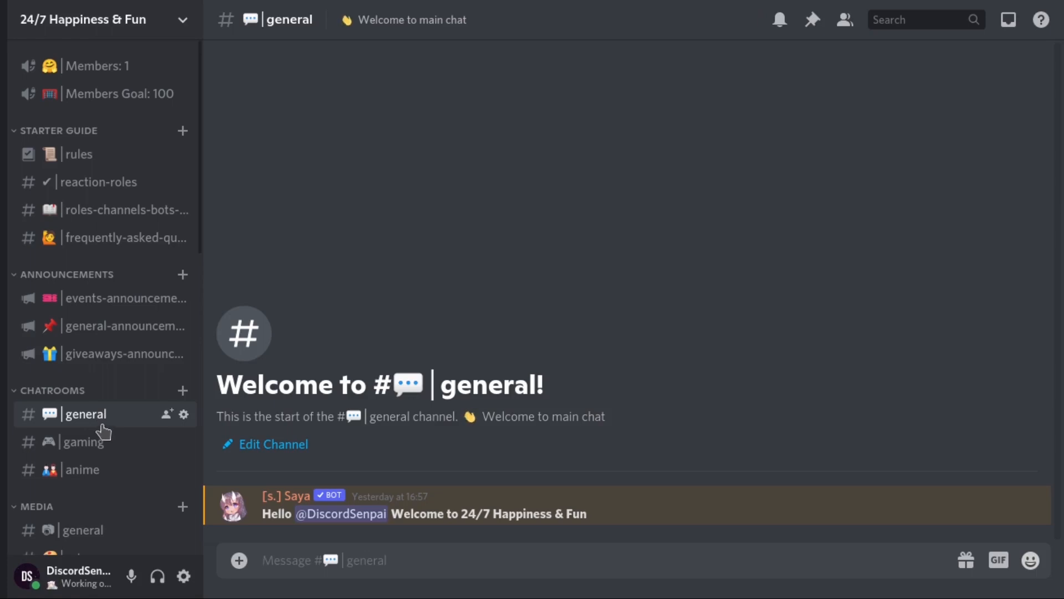
Step: Scroll through the finished server's roles in Server Settings, then hide the member list
{"action": "left_click", "coordinate": [114, 29]}
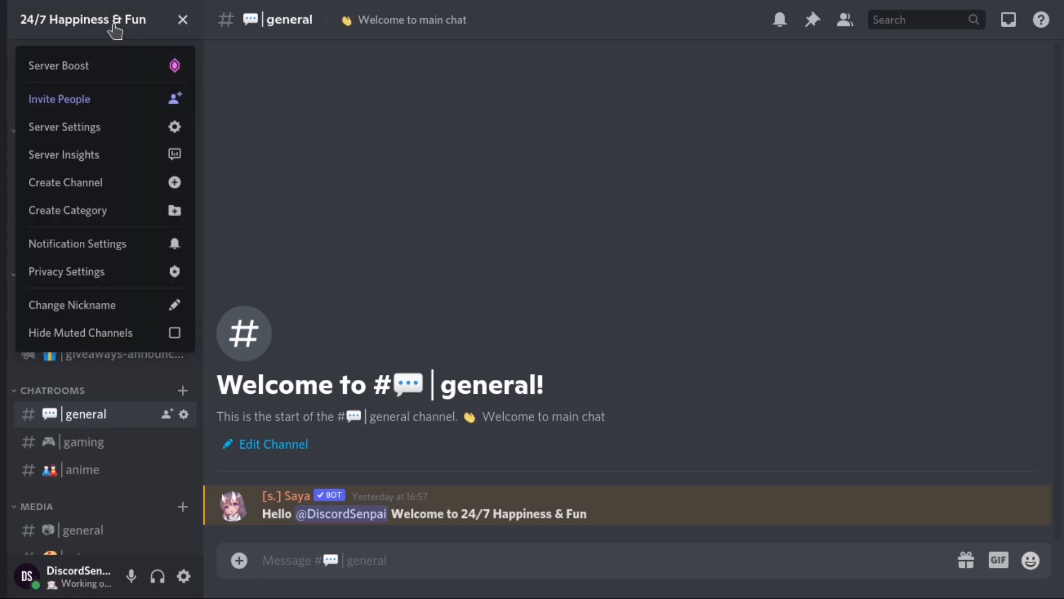
{"action": "left_click", "coordinate": [120, 128]}
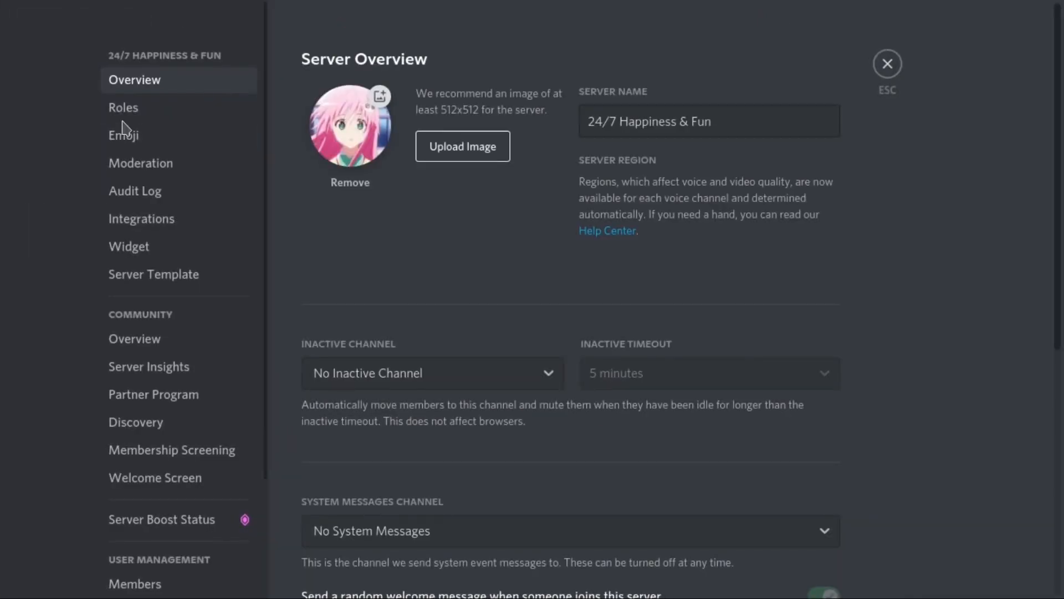
{"action": "left_click", "coordinate": [147, 112]}
{"action": "scroll", "coordinate": [965, 232], "scroll_direction": "down", "scroll_amount": 20}
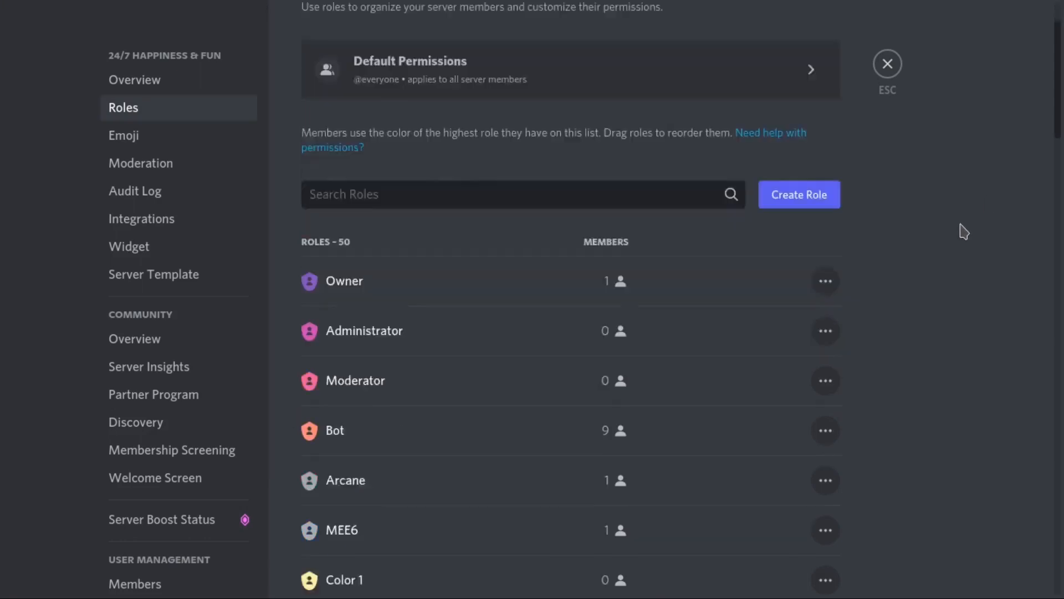
{"action": "scroll", "coordinate": [965, 232], "scroll_direction": "down", "scroll_amount": 10}
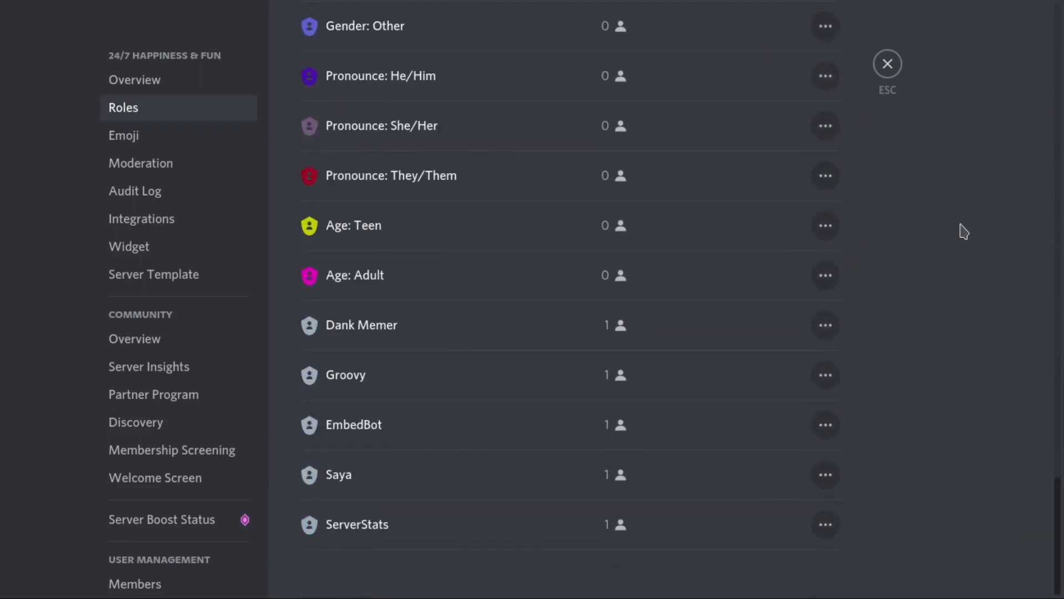
{"action": "left_click", "coordinate": [889, 69]}
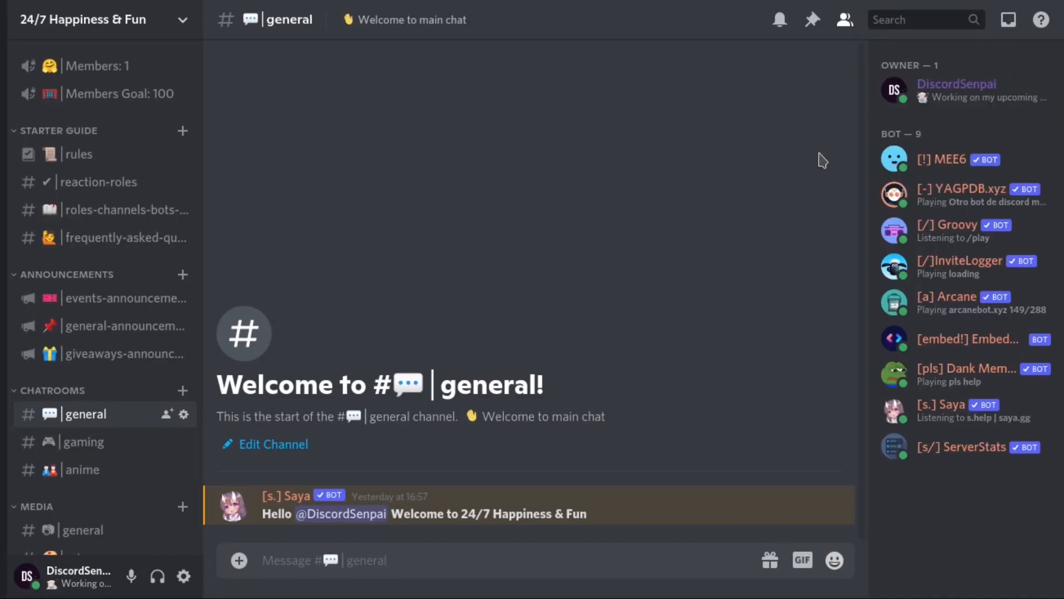
{"action": "left_click", "coordinate": [846, 22]}
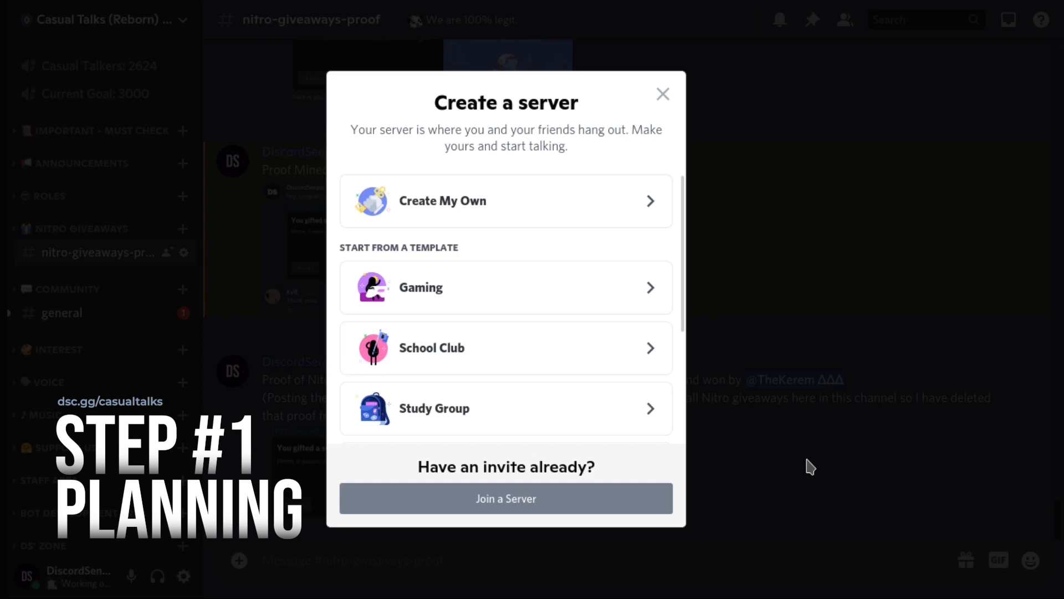
Step: Create a club-or-community server from scratch named '24/7 Happiness & Fun' with an anime-girl icon
{"action": "left_click", "coordinate": [556, 215]}
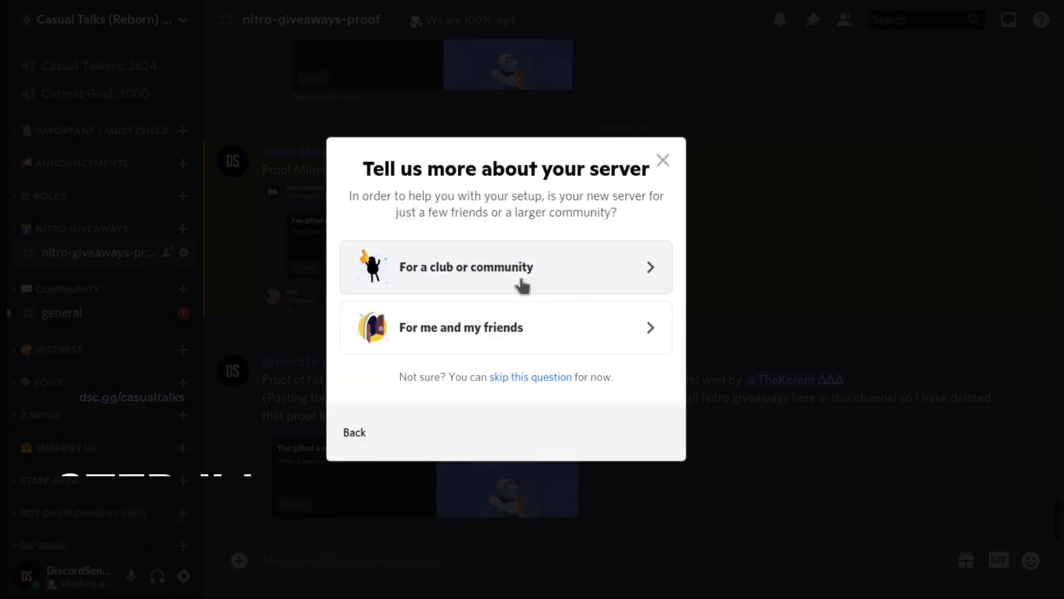
{"action": "left_click", "coordinate": [554, 283]}
{"action": "left_click", "coordinate": [517, 352]}
{"action": "key", "text": "ctrl+a"}
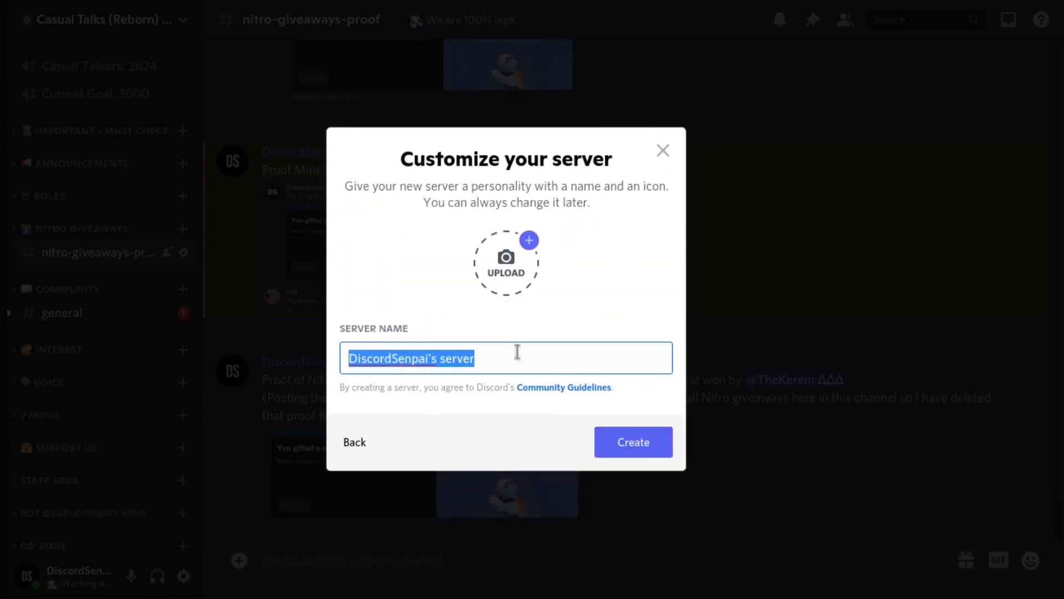
{"action": "type", "text": "24/7 Happiness & Fun"}
{"action": "left_click", "coordinate": [509, 289]}
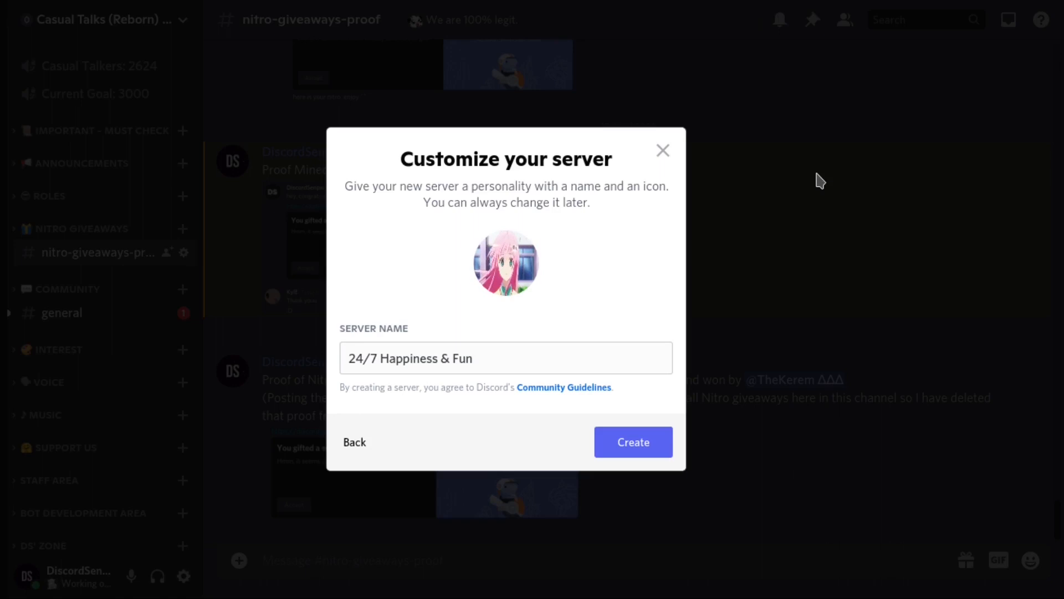
{"action": "left_click", "coordinate": [632, 449]}
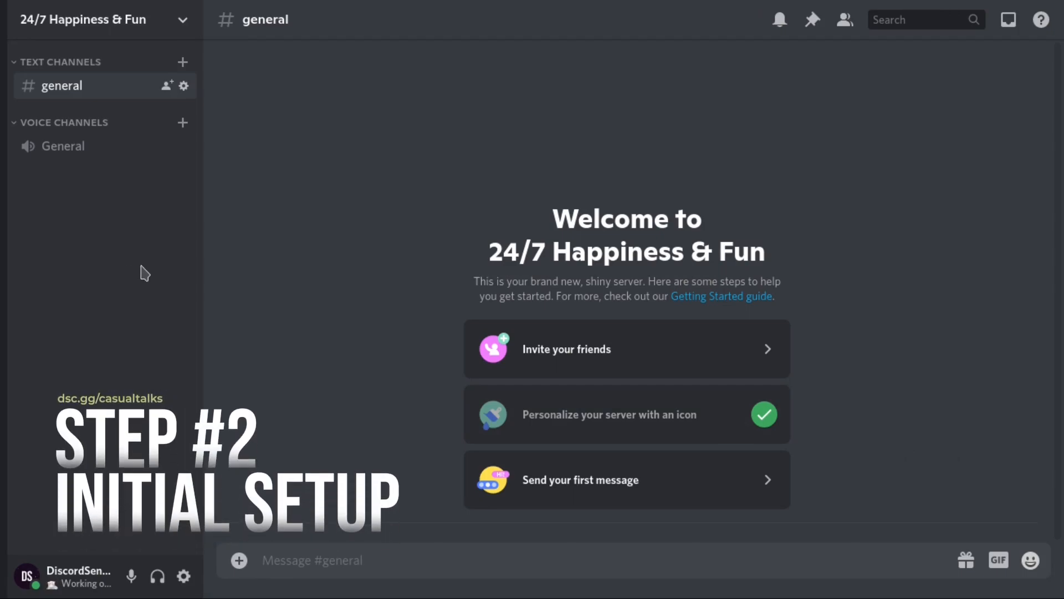
Step: Delete the Text Channels category and the general text channel
{"action": "right_click", "coordinate": [90, 64]}
{"action": "left_click", "coordinate": [128, 238]}
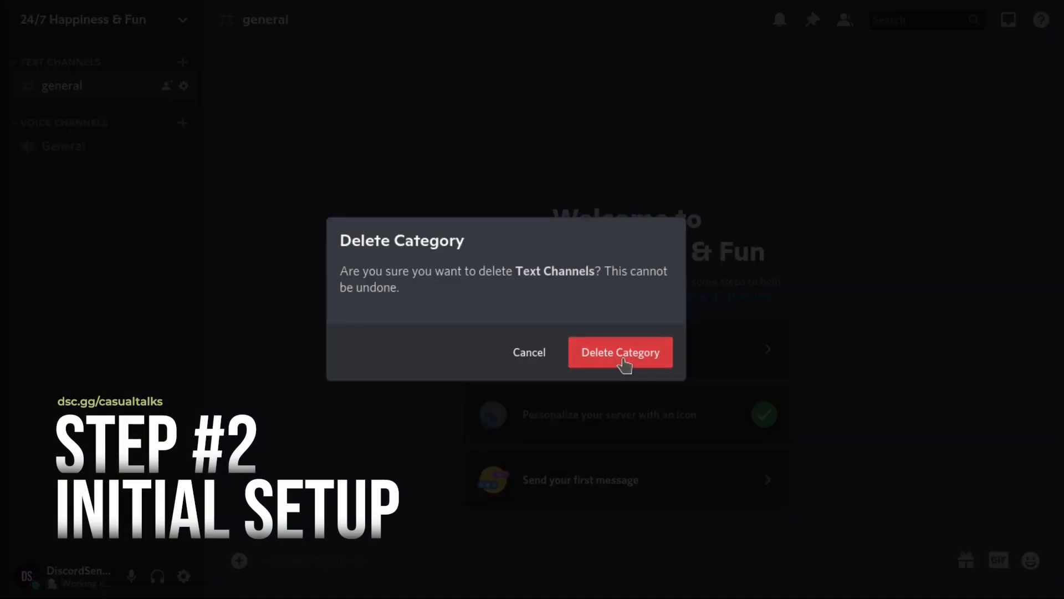
{"action": "left_click", "coordinate": [622, 361]}
{"action": "right_click", "coordinate": [79, 75]}
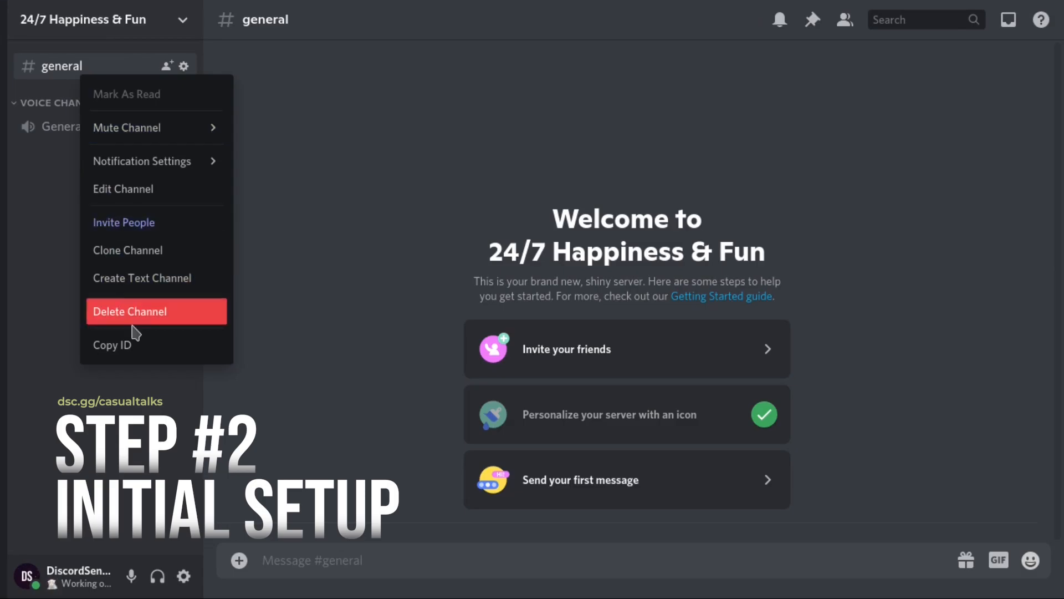
{"action": "left_click", "coordinate": [130, 310]}
{"action": "left_click", "coordinate": [610, 353]}
Step: Delete the Voice Channels category and the General voice channel
{"action": "right_click", "coordinate": [78, 64]}
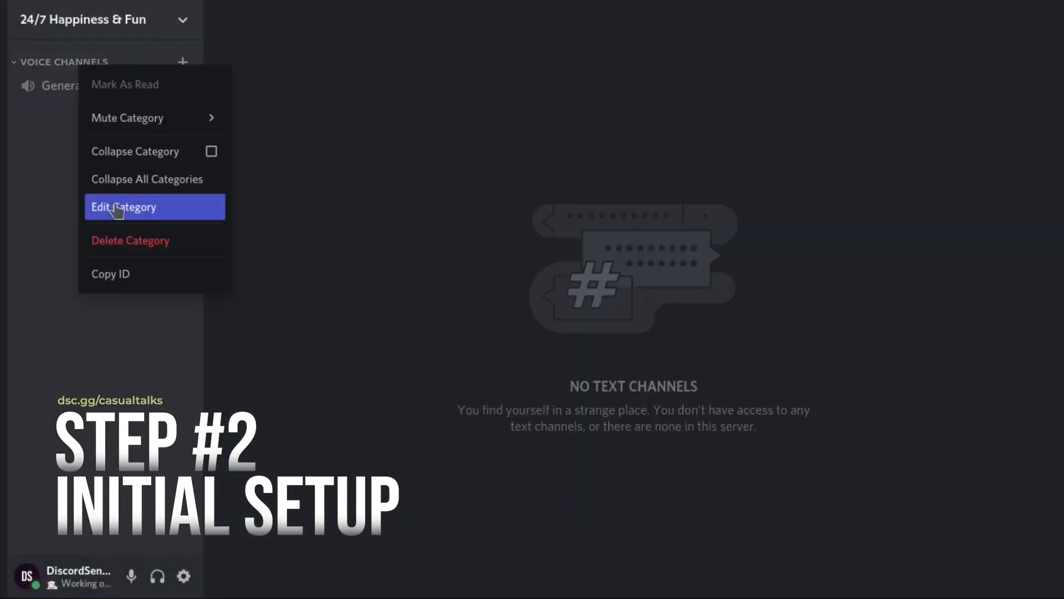
{"action": "left_click", "coordinate": [128, 244]}
{"action": "left_click", "coordinate": [601, 359]}
{"action": "right_click", "coordinate": [65, 73]}
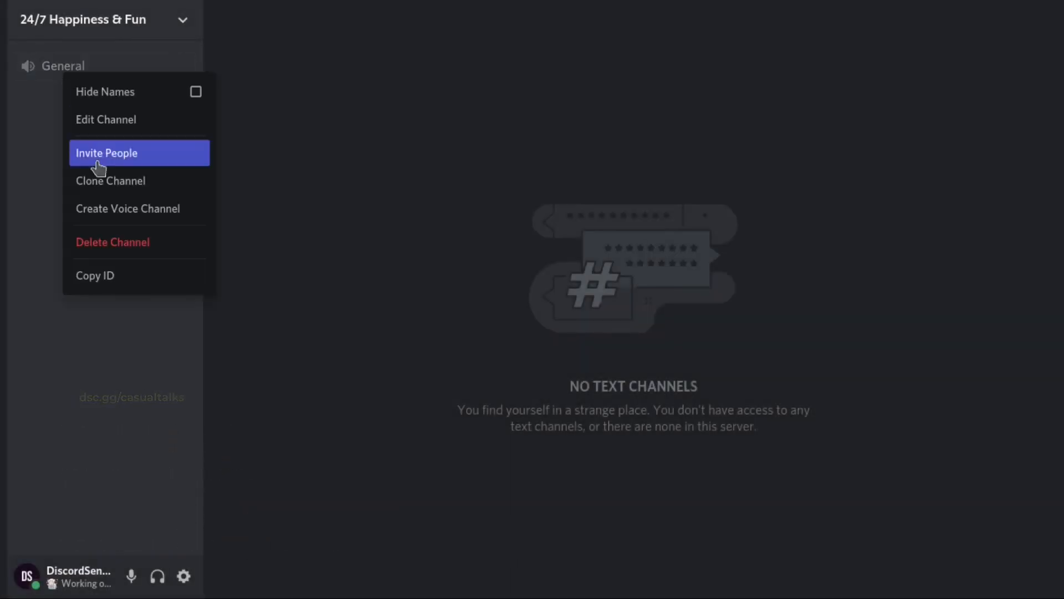
{"action": "left_click", "coordinate": [110, 240]}
{"action": "left_click", "coordinate": [632, 356]}
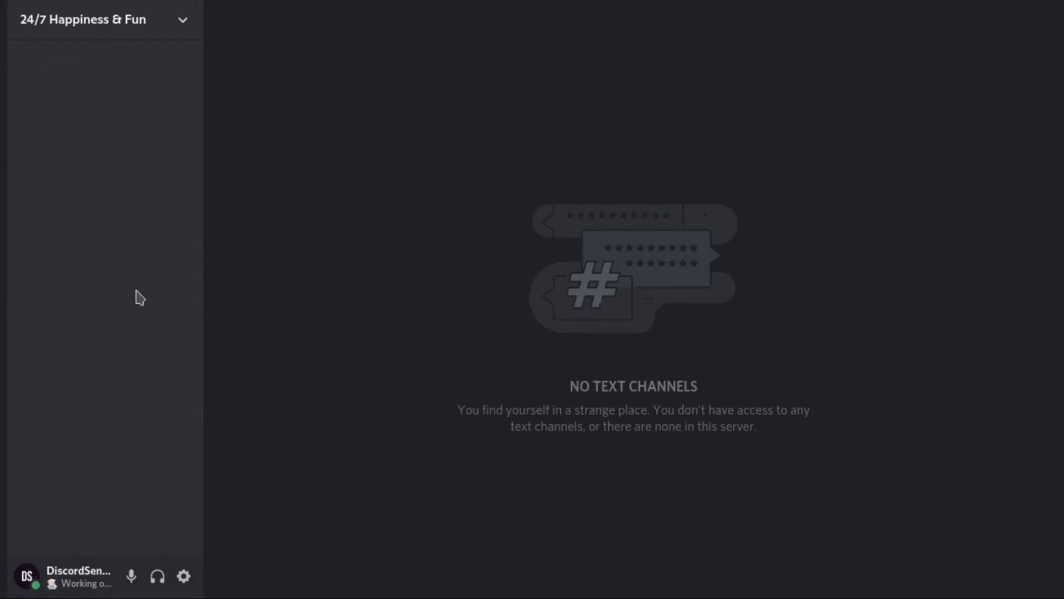
Step: Create a 'Starter Guide' category
{"action": "right_click", "coordinate": [82, 195]}
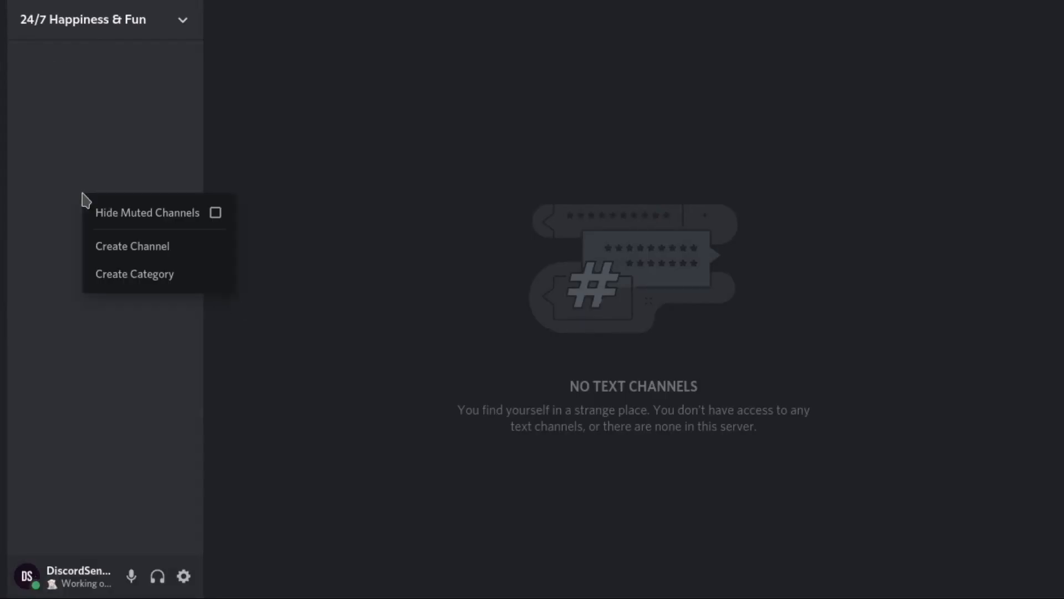
{"action": "left_click", "coordinate": [107, 274]}
{"action": "type", "text": "Starter"}
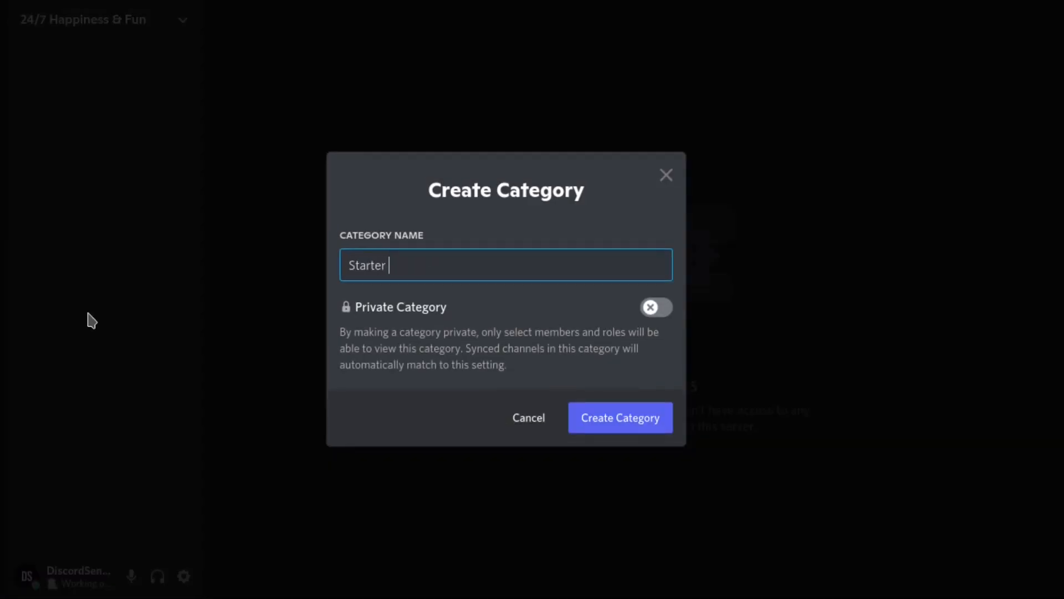
{"action": "type", "text": " Guide"}
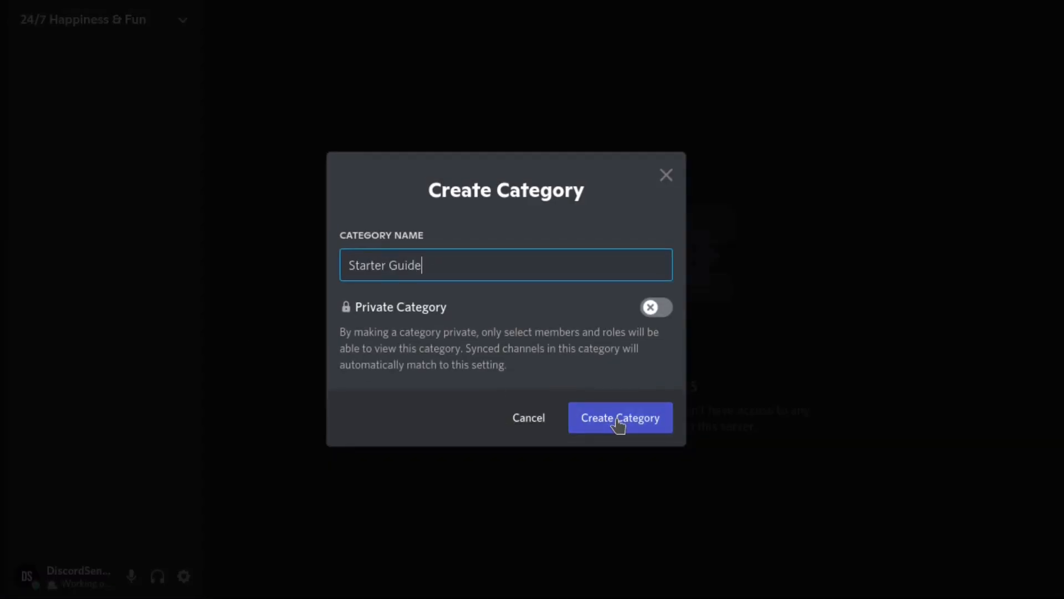
{"action": "left_click", "coordinate": [616, 418]}
Step: Add a #rules channel to Starter Guide and clone it as #reaction-roles
{"action": "left_click", "coordinate": [183, 62]}
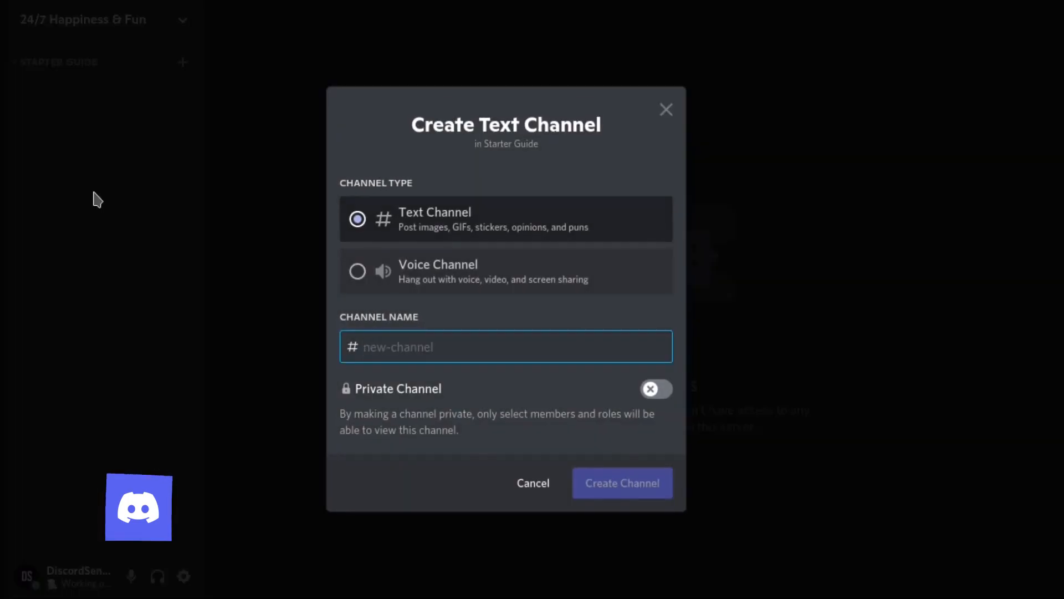
{"action": "type", "text": "rules"}
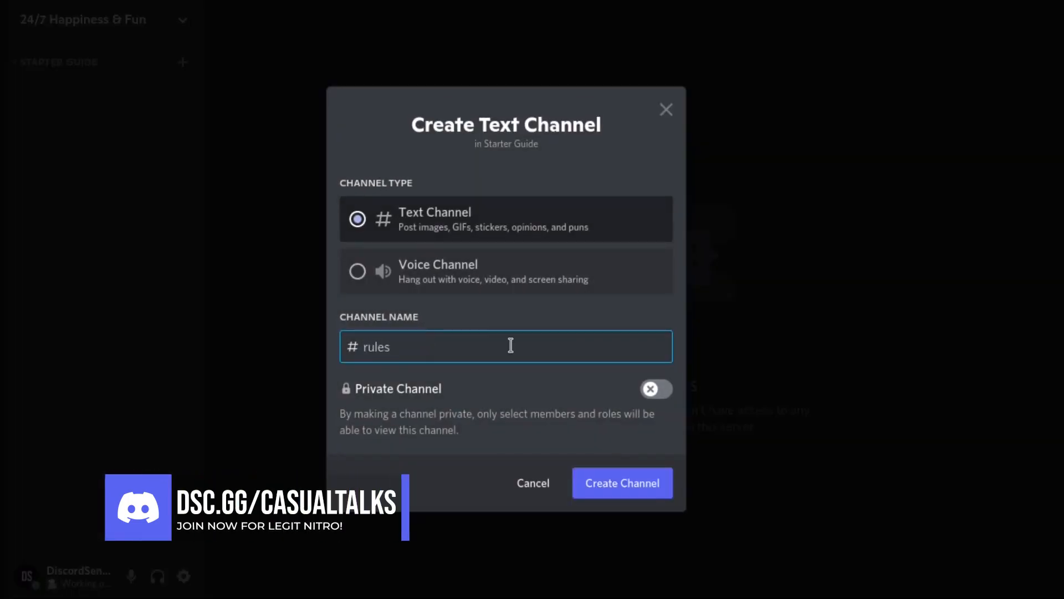
{"action": "left_click", "coordinate": [622, 484]}
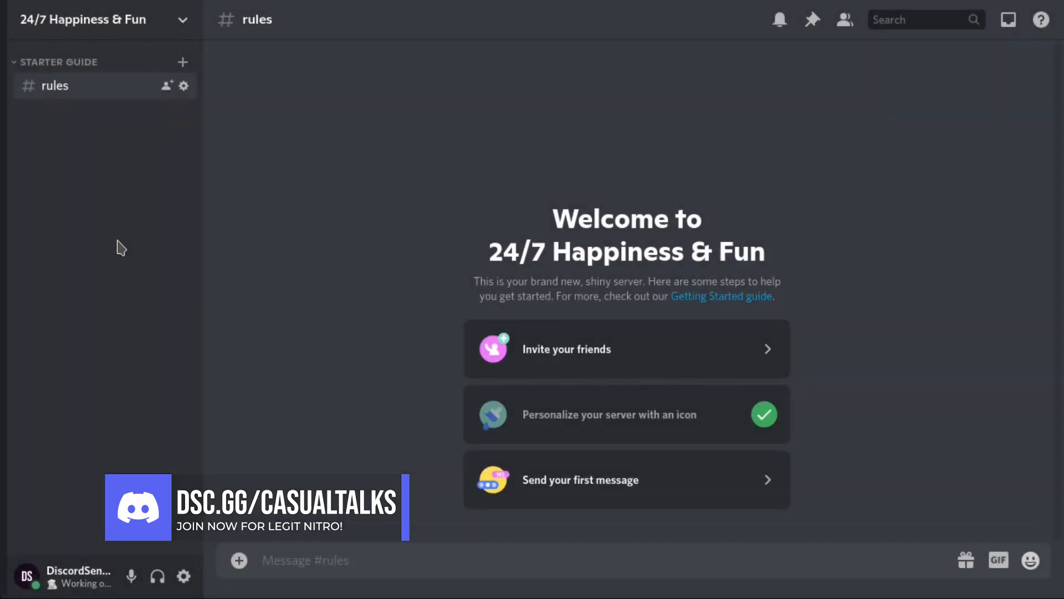
{"action": "right_click", "coordinate": [79, 89]}
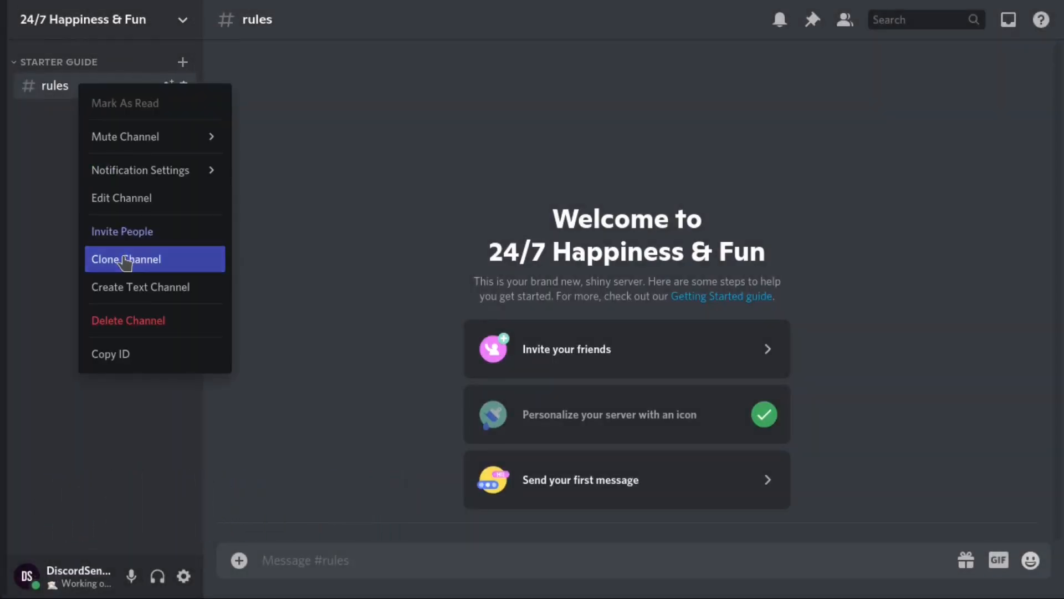
{"action": "left_click", "coordinate": [124, 261]}
{"action": "type", "text": "reaction-roles"}
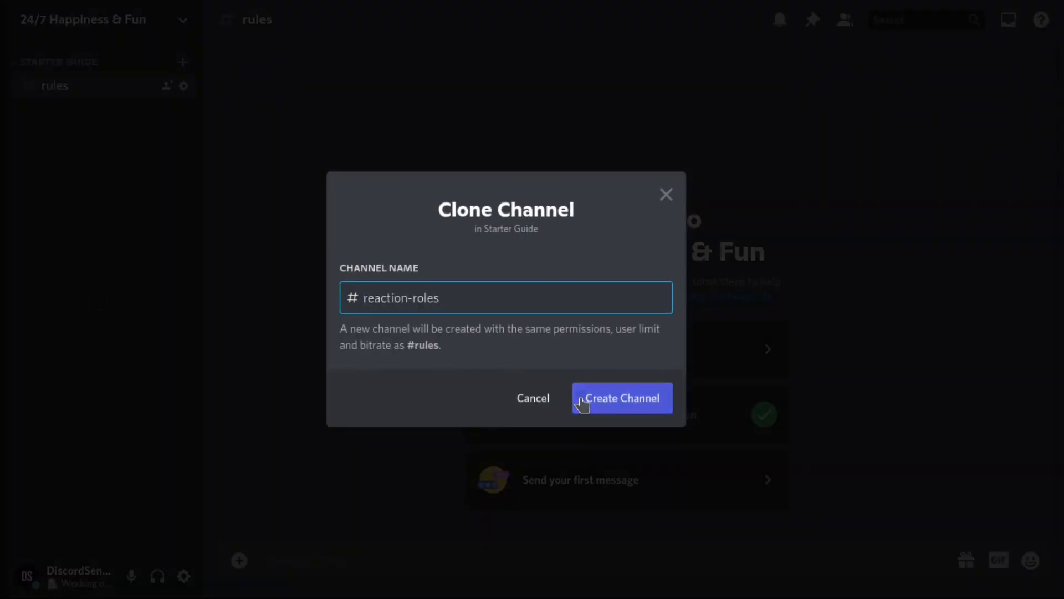
{"action": "left_click", "coordinate": [624, 398]}
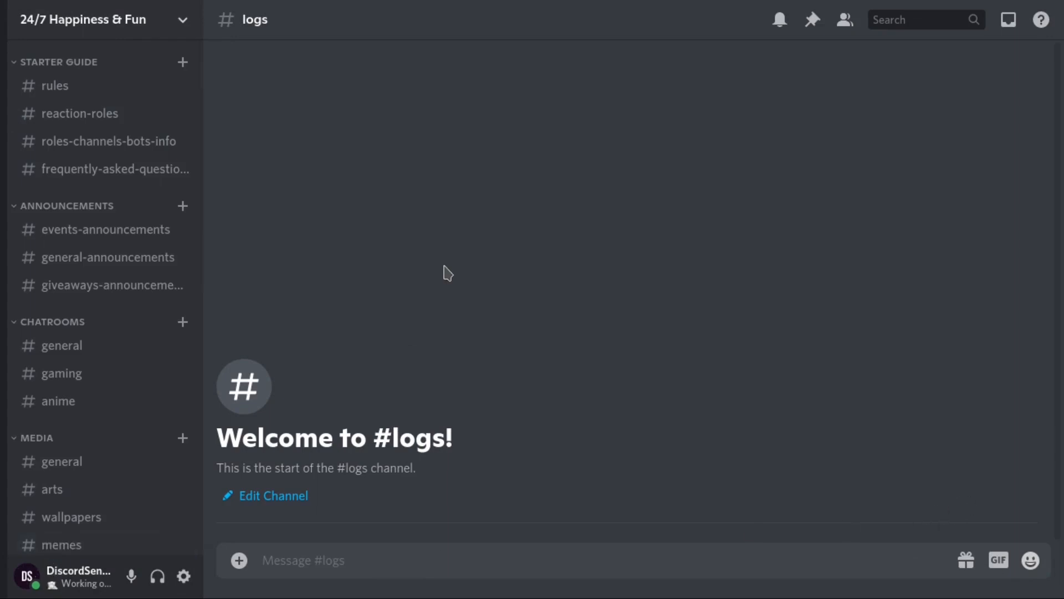
Step: Go to the Roles page in the 24/7 Happiness & Fun server settings
{"action": "left_click", "coordinate": [135, 33]}
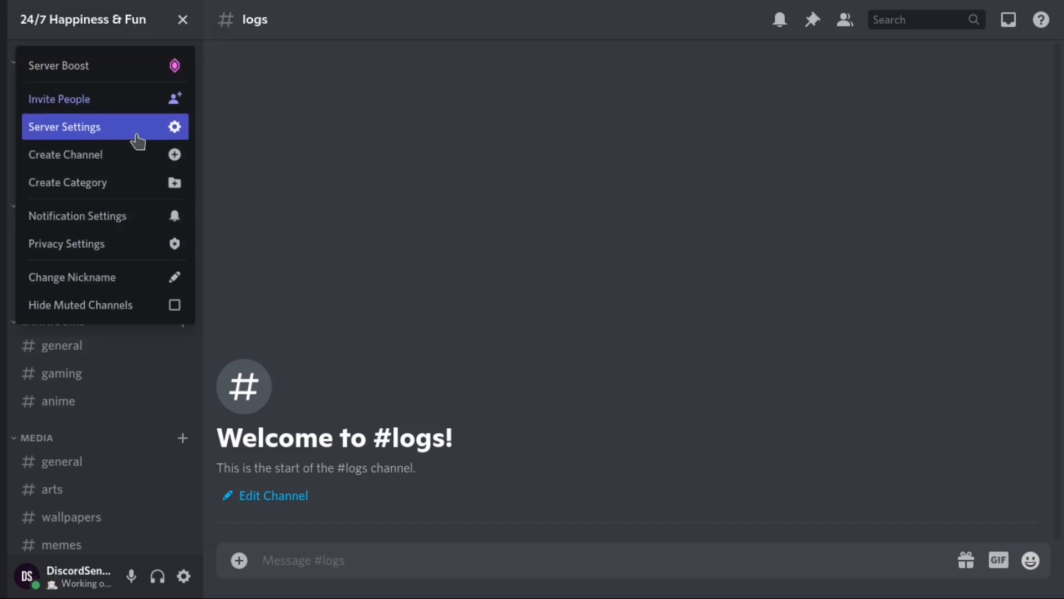
{"action": "left_click", "coordinate": [137, 139]}
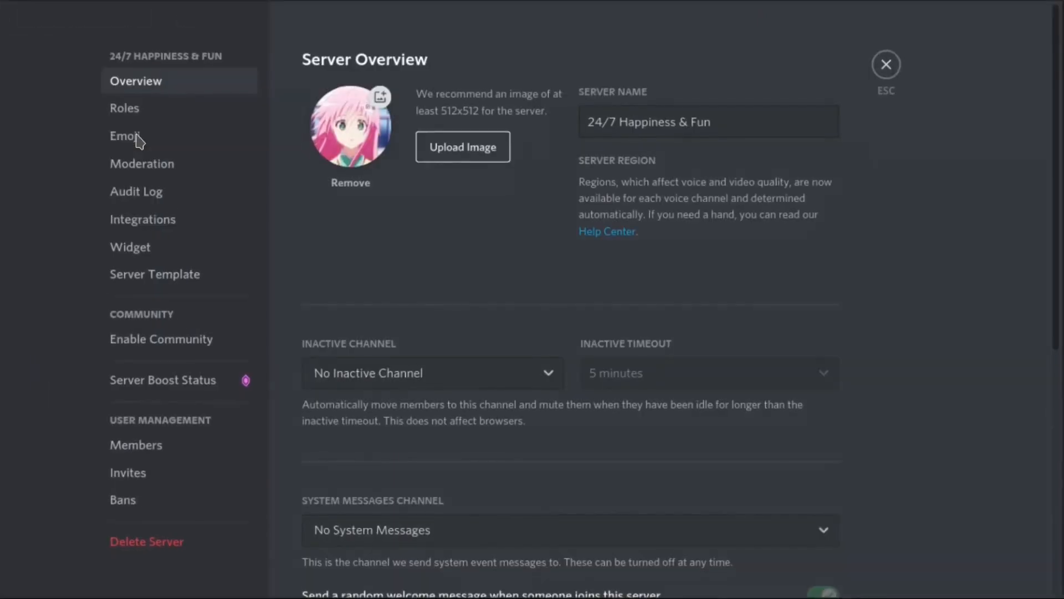
{"action": "left_click", "coordinate": [129, 114]}
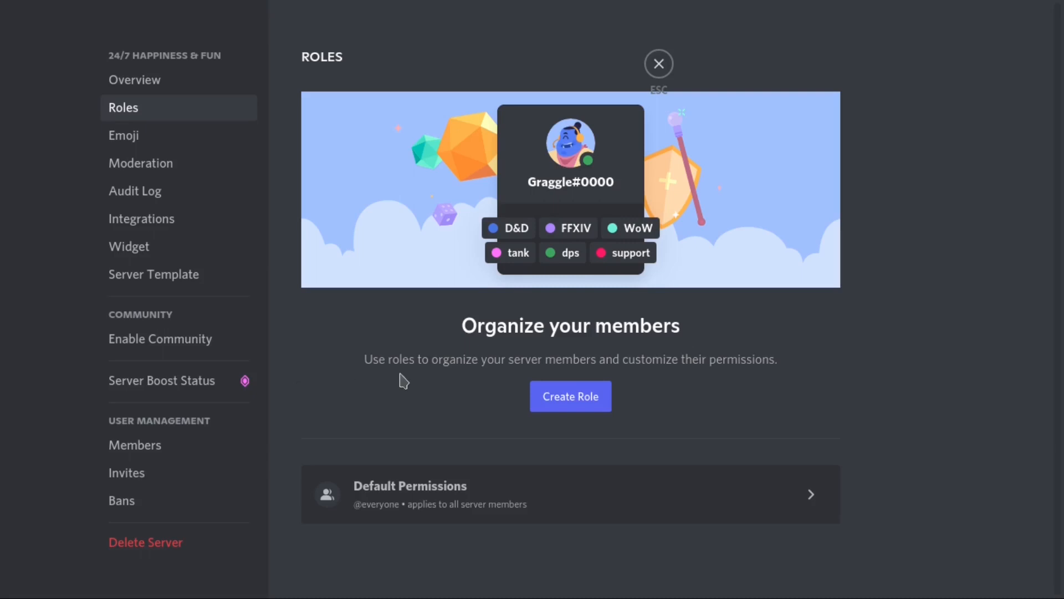
Step: Create the Owner, Moderator and Administrator roles
{"action": "left_click", "coordinate": [577, 404]}
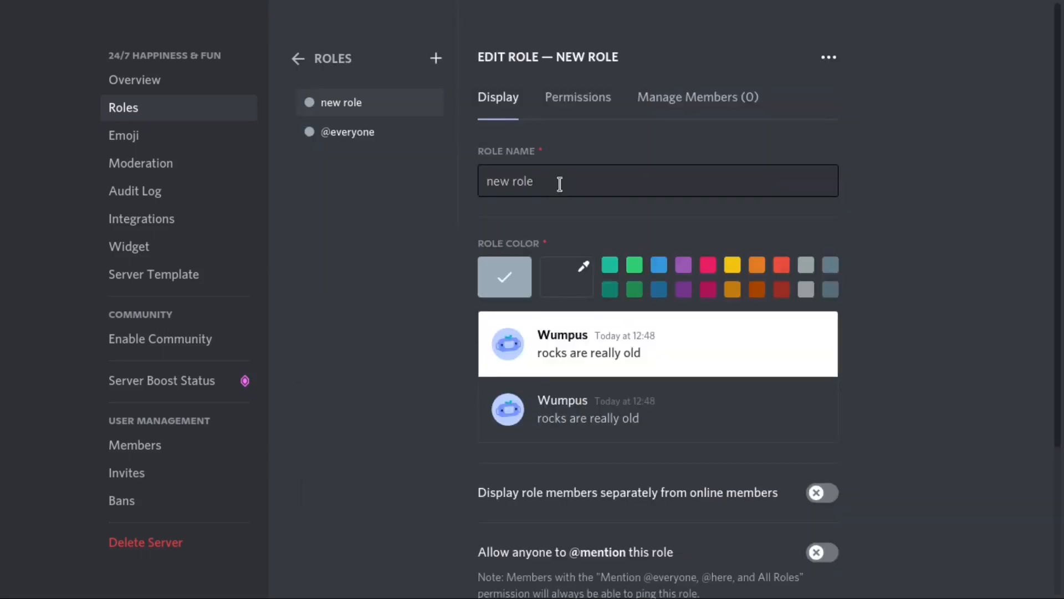
{"action": "triple_click", "coordinate": [560, 184]}
{"action": "type", "text": "Owner"}
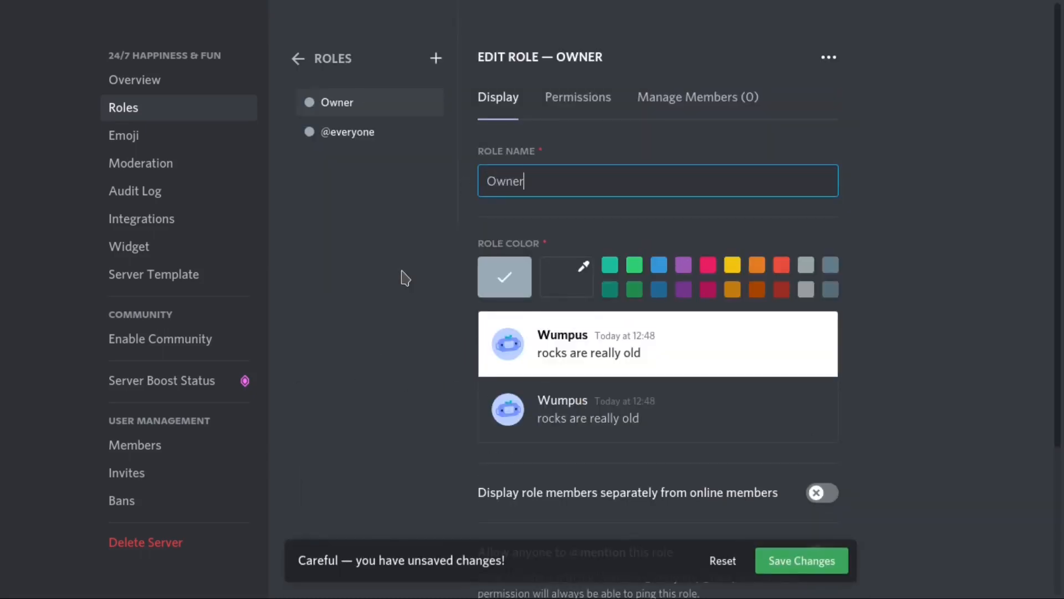
{"action": "left_click", "coordinate": [802, 561]}
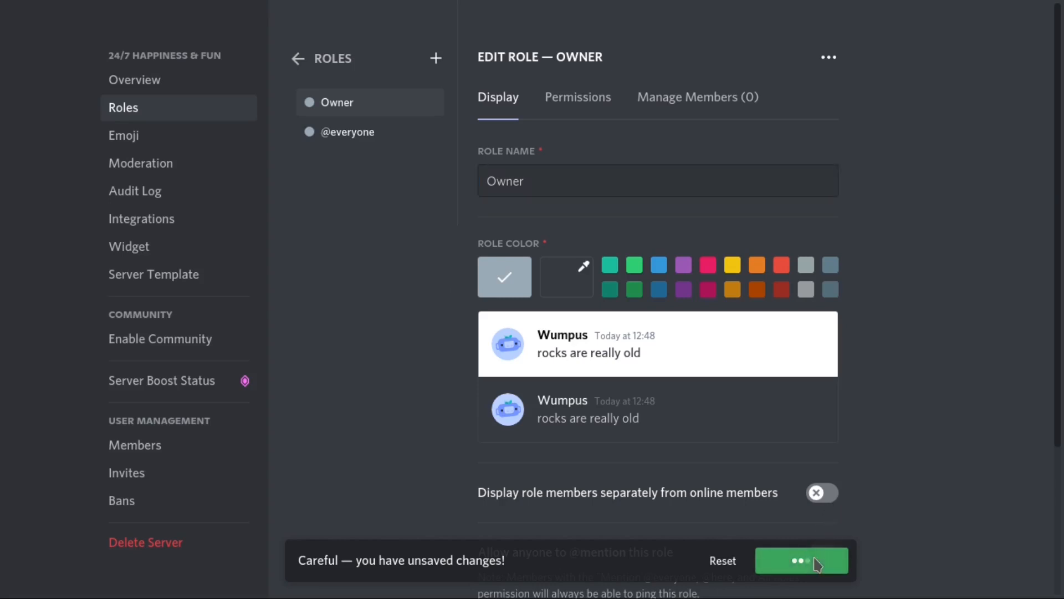
{"action": "left_click", "coordinate": [436, 59]}
{"action": "triple_click", "coordinate": [548, 167]}
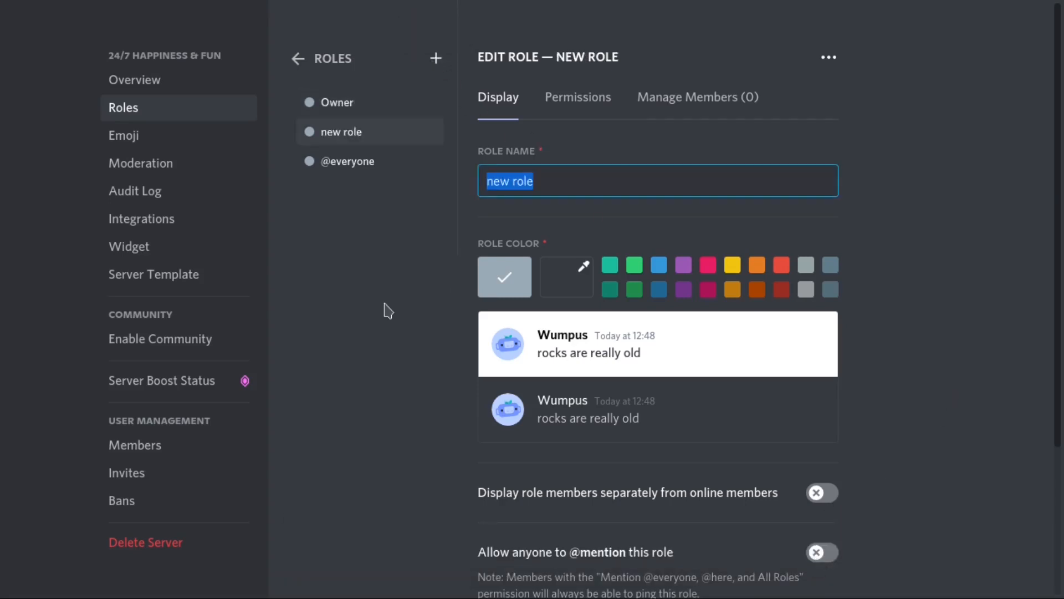
{"action": "type", "text": "Moderator"}
{"action": "key", "text": "Return"}
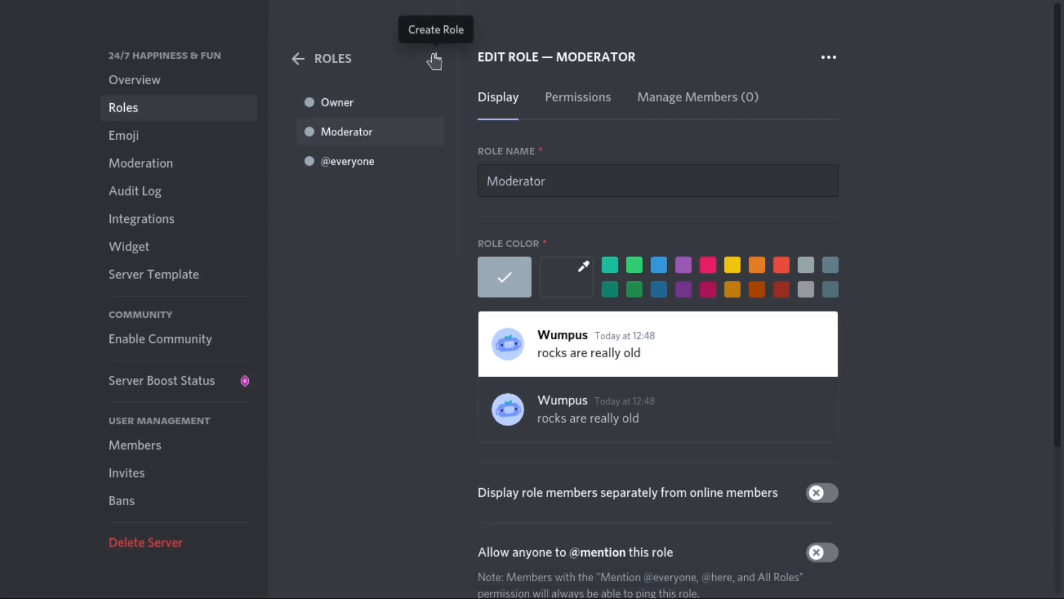
{"action": "left_click", "coordinate": [436, 58]}
{"action": "type", "text": "Administrator"}
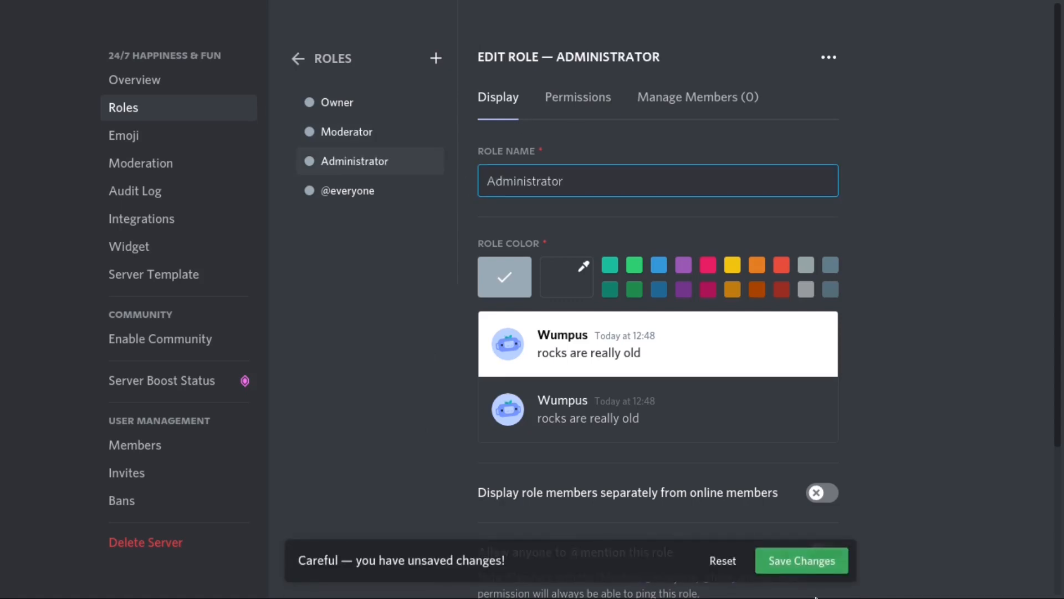
{"action": "key", "text": "Return"}
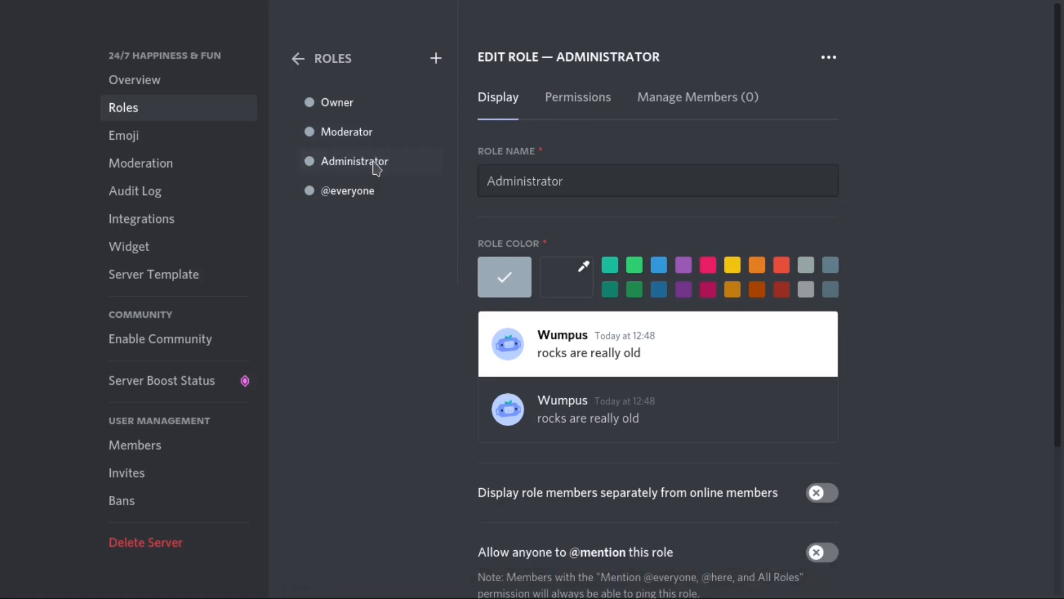
Step: Move Administrator above Moderator, save the order and return to the roles overview
{"action": "left_click_drag", "start_coordinate": [373, 156], "coordinate": [374, 130]}
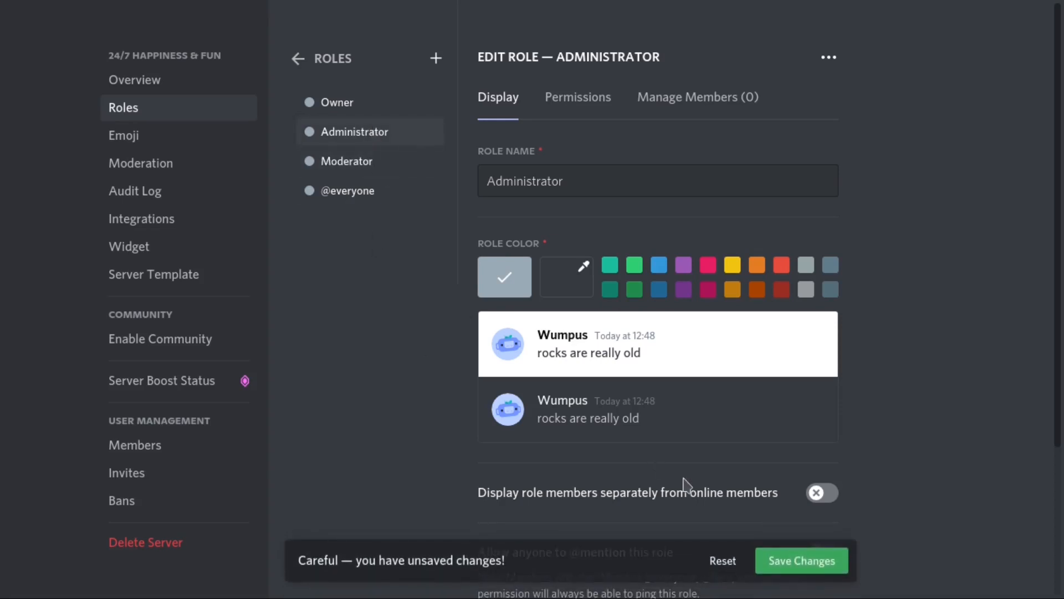
{"action": "left_click", "coordinate": [779, 561]}
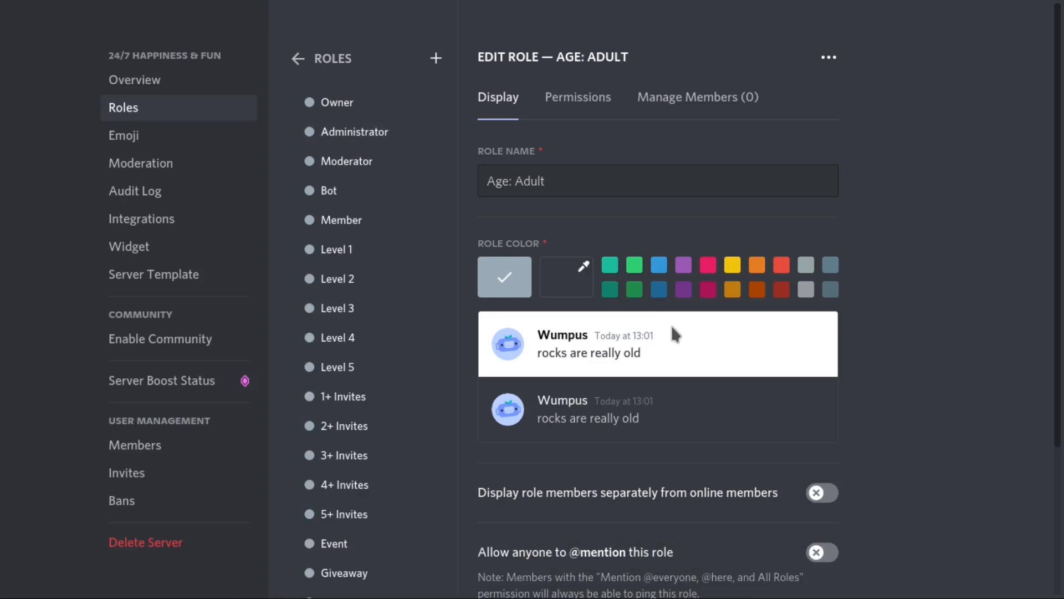
{"action": "left_click", "coordinate": [301, 59]}
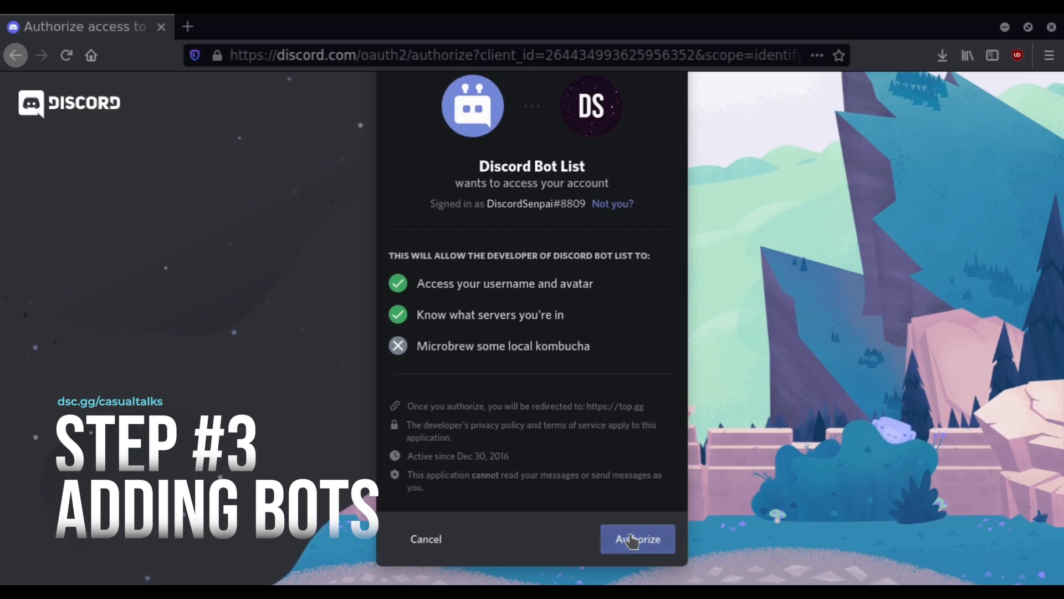
Step: Log in to the bot list with Discord, search 'arcane' and open Arcane's bot page
{"action": "left_click", "coordinate": [632, 539]}
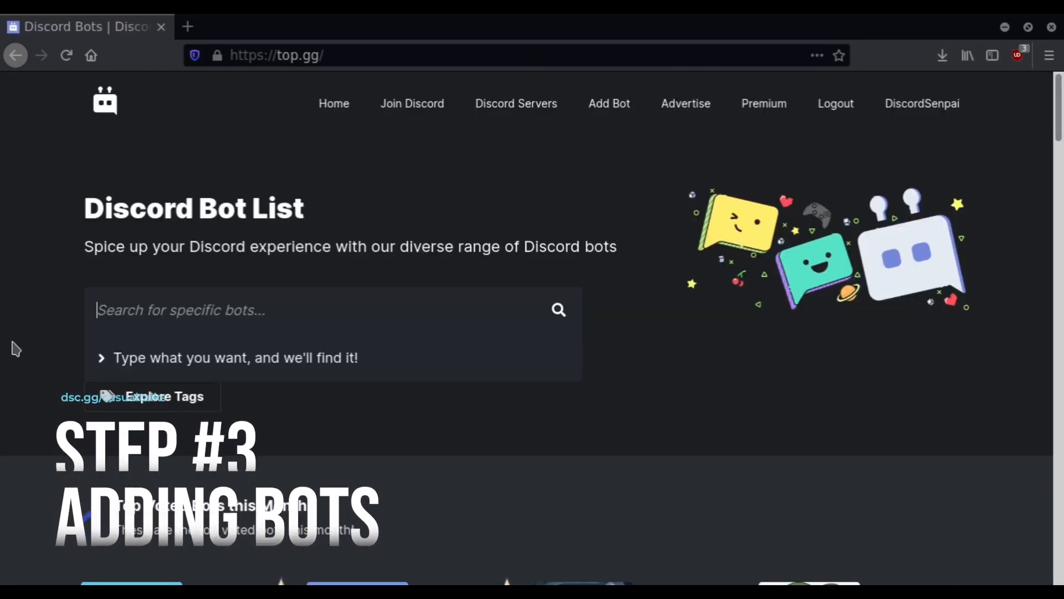
{"action": "type", "text": "arcane"}
{"action": "key", "text": "Return"}
{"action": "scroll", "coordinate": [52, 398], "scroll_direction": "down", "scroll_amount": 5}
{"action": "middle_click", "coordinate": [53, 398]}
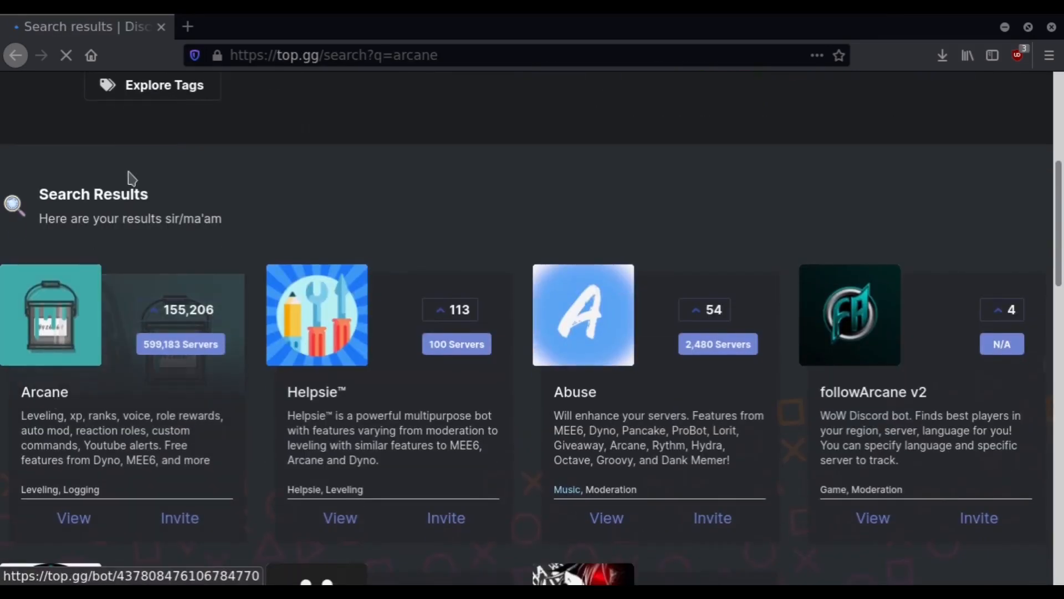
{"action": "key", "text": "ctrl+Tab"}
Step: Invite Arcane to the 24/7 Happiness & Fun server, authorize it and pass the captcha
{"action": "left_click", "coordinate": [847, 227]}
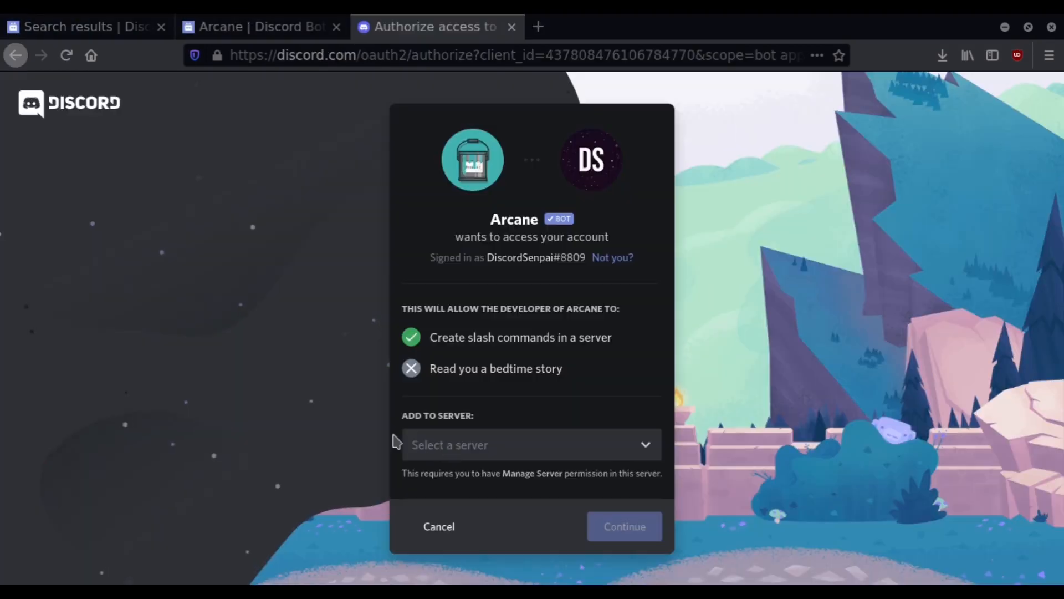
{"action": "left_click", "coordinate": [451, 445]}
{"action": "left_click", "coordinate": [464, 295]}
{"action": "left_click", "coordinate": [624, 527]}
{"action": "scroll", "coordinate": [305, 428], "scroll_direction": "down", "scroll_amount": 10}
{"action": "left_click", "coordinate": [643, 542]}
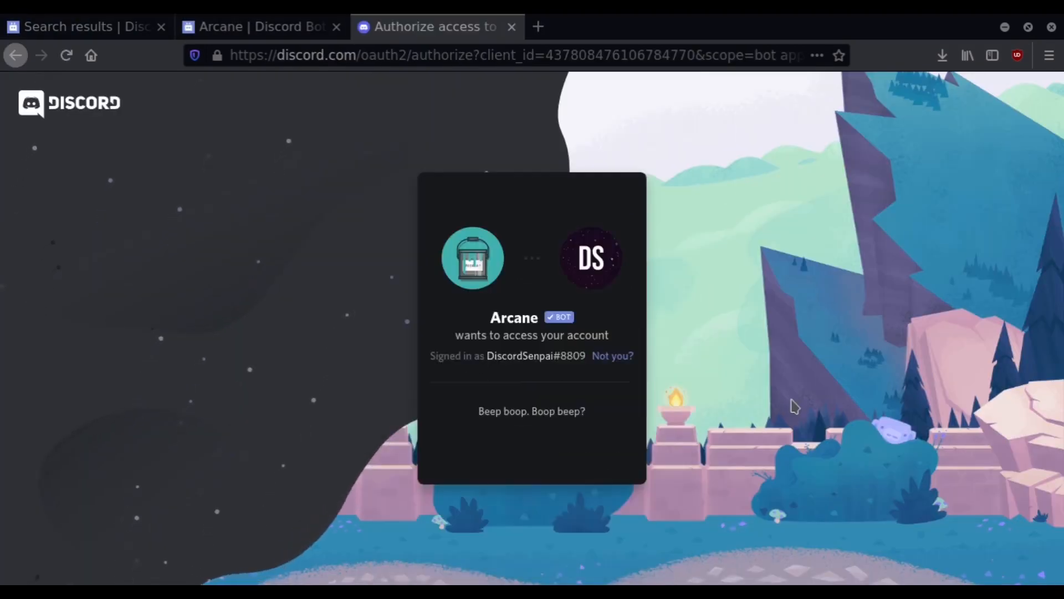
{"action": "left_click", "coordinate": [440, 438]}
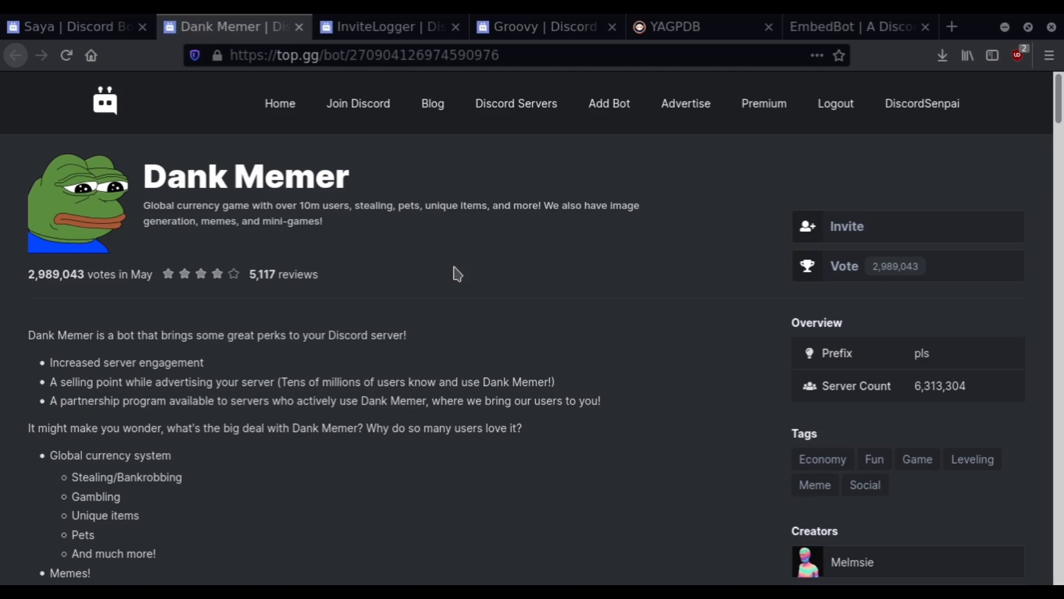
Step: Cycle through the InviteLogger, Groovy, YAGPDB and EmbedBot bot tabs
{"action": "key", "text": "ctrl+Tab"}
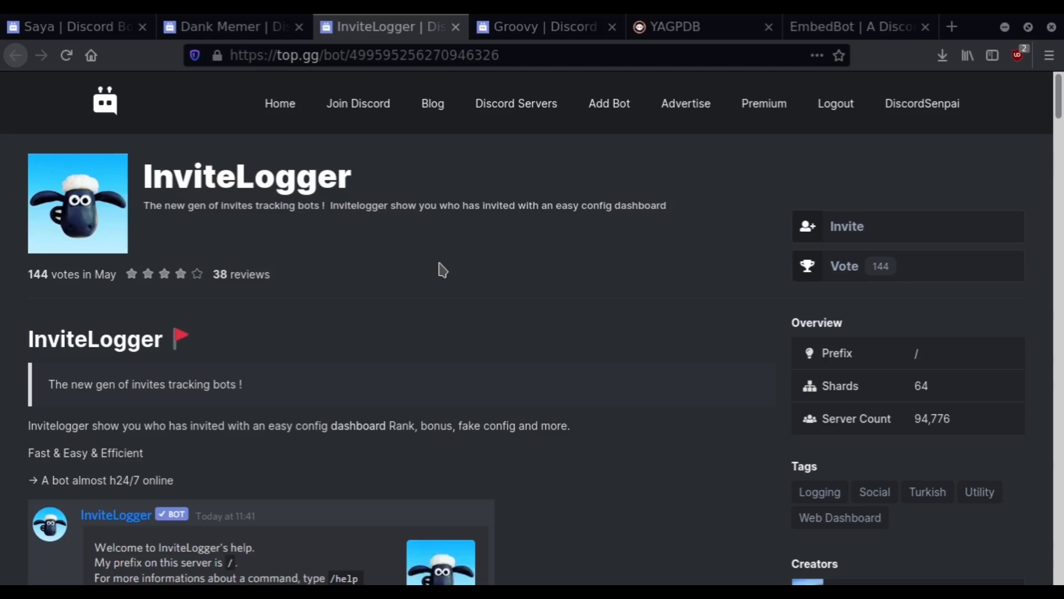
{"action": "key", "text": "ctrl+Tab"}
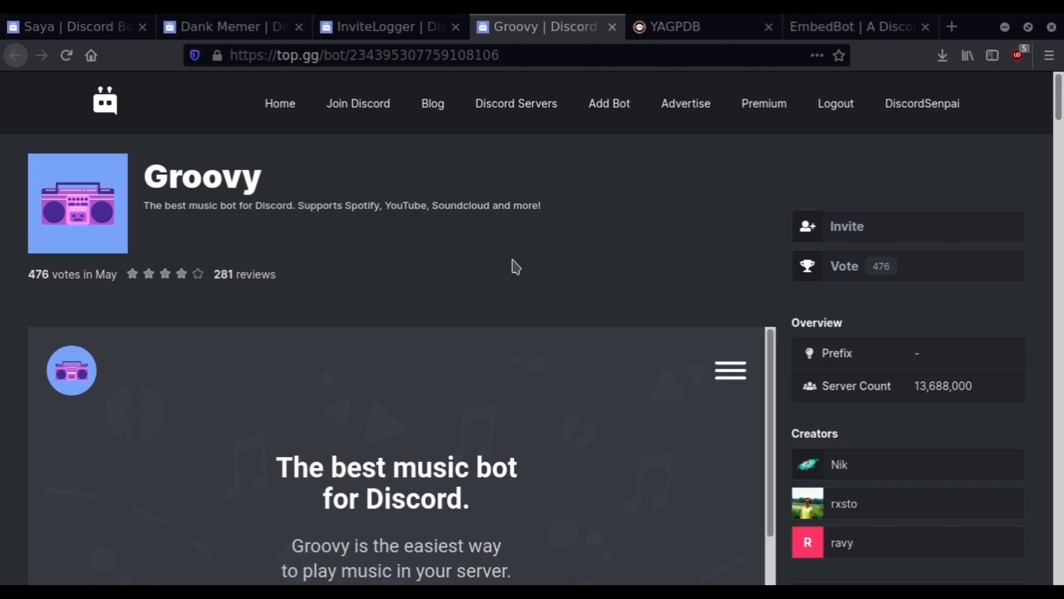
{"action": "key", "text": "ctrl+Tab"}
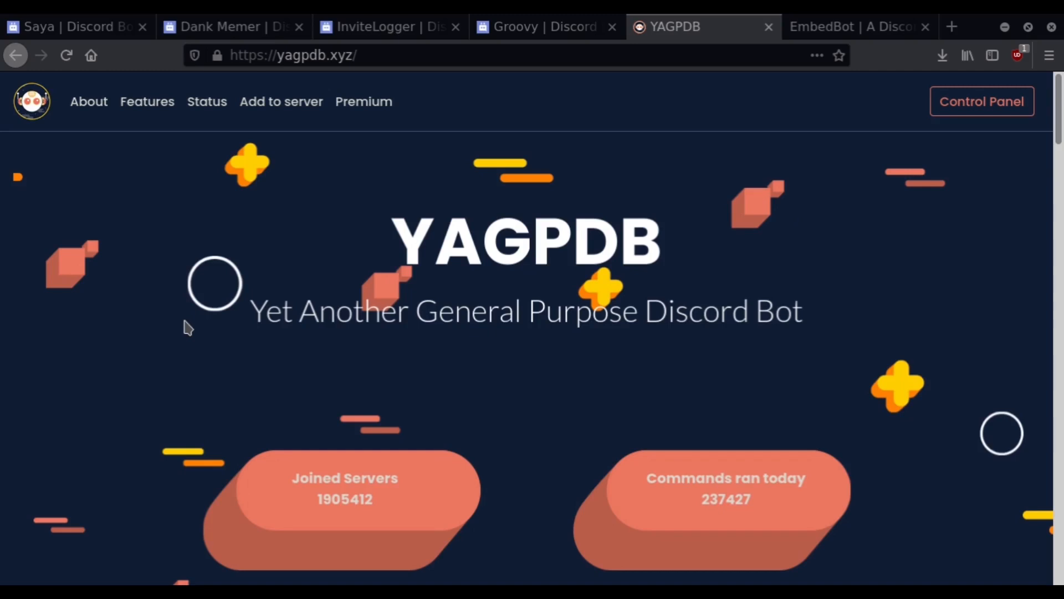
{"action": "key", "text": "ctrl+Tab"}
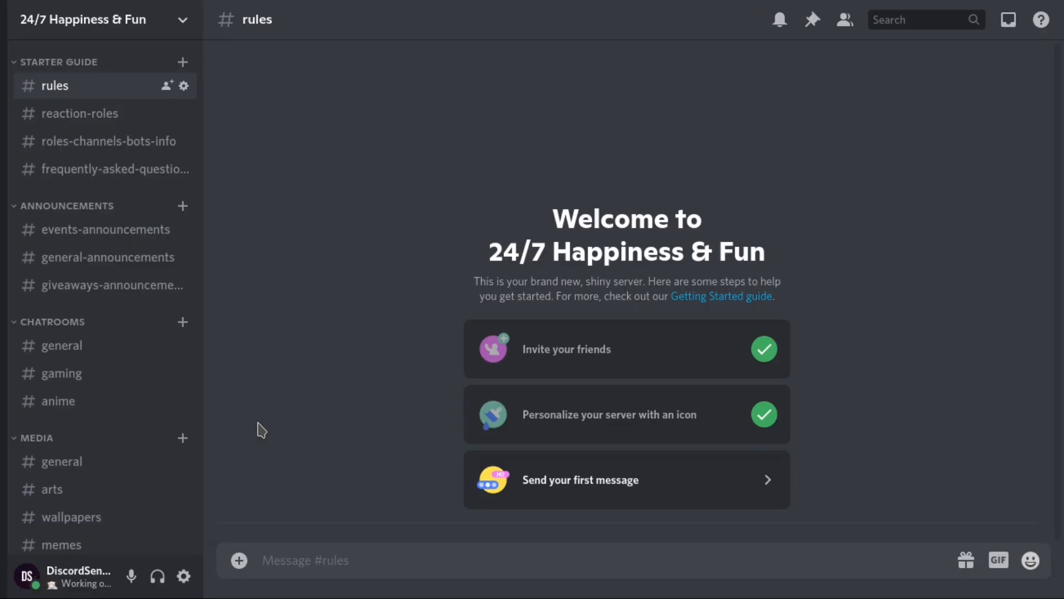
Step: Show the member list with seven bots, then open the Roles page listing 36 roles
{"action": "left_click", "coordinate": [843, 21]}
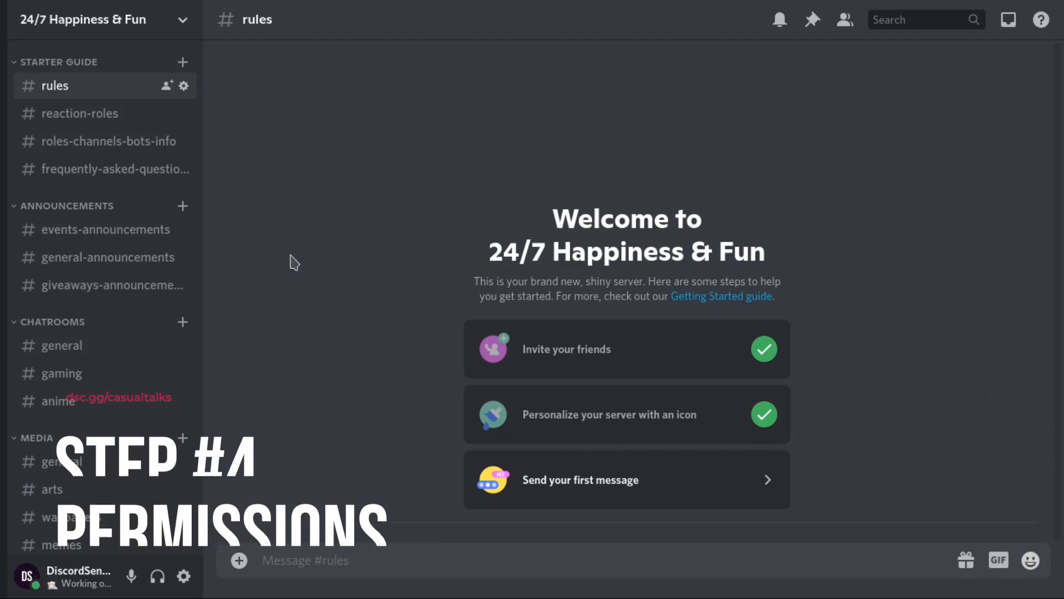
{"action": "left_click", "coordinate": [147, 17]}
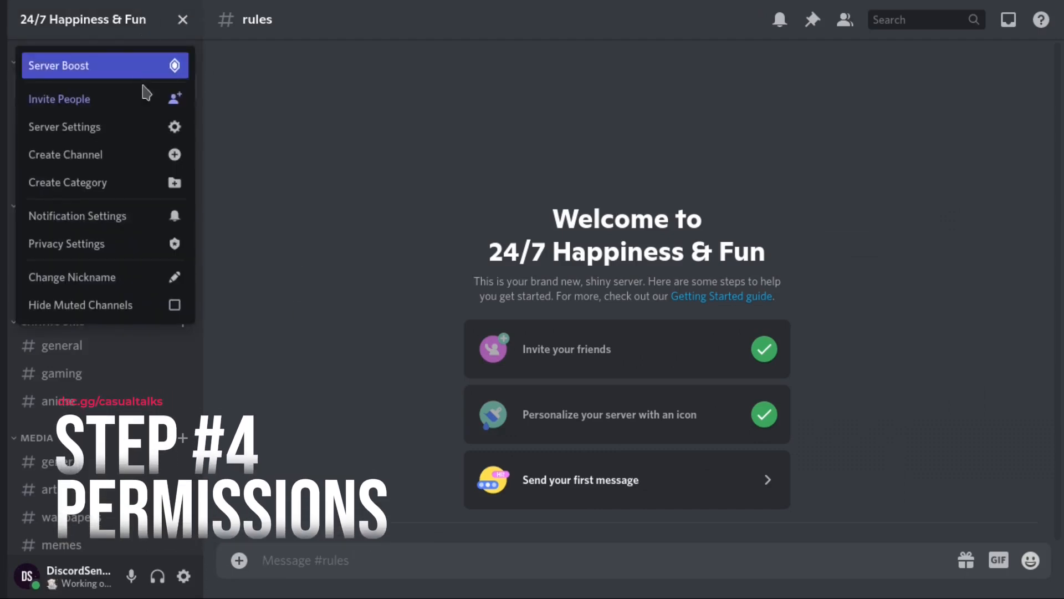
{"action": "left_click", "coordinate": [146, 136]}
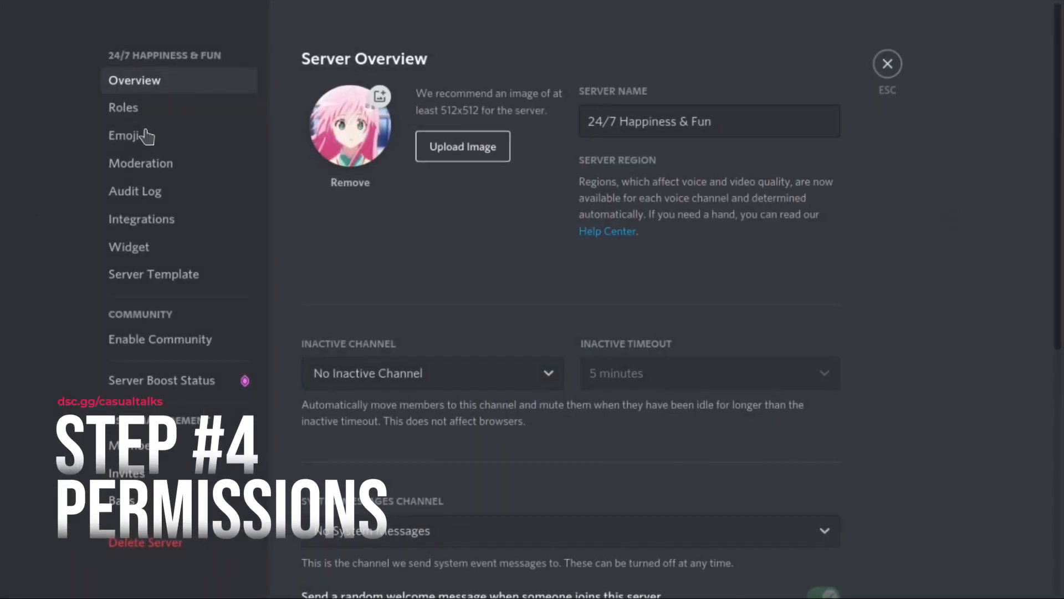
{"action": "left_click", "coordinate": [127, 116]}
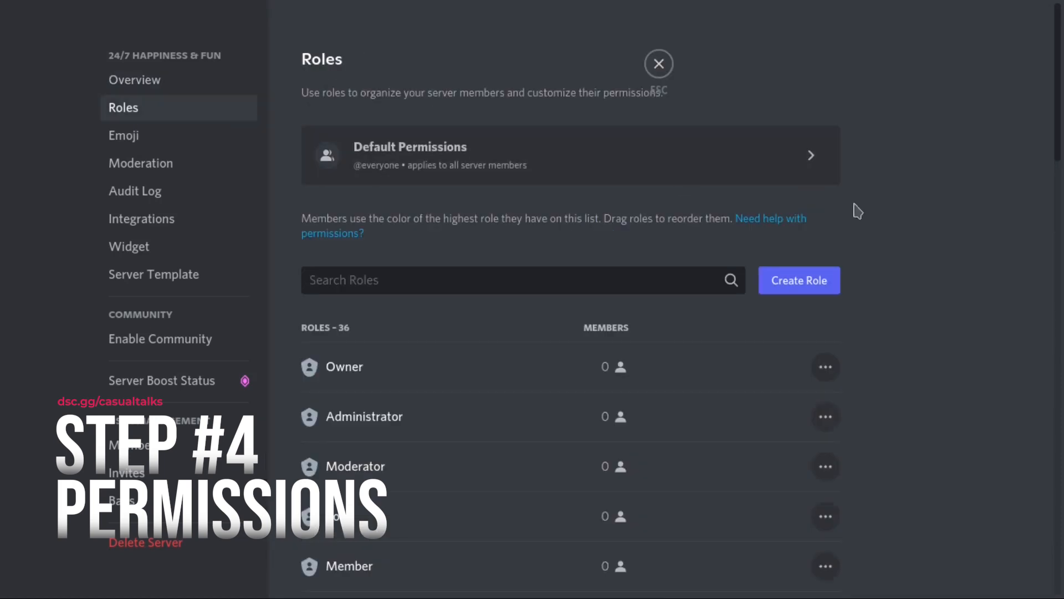
{"action": "left_click", "coordinate": [761, 175]}
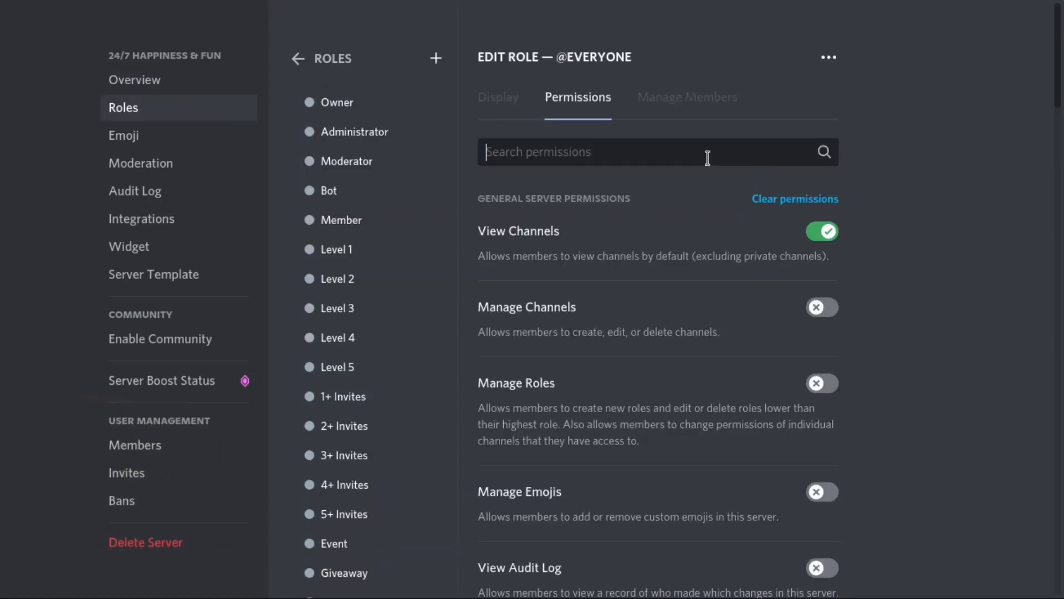
{"action": "type", "text": "eve"}
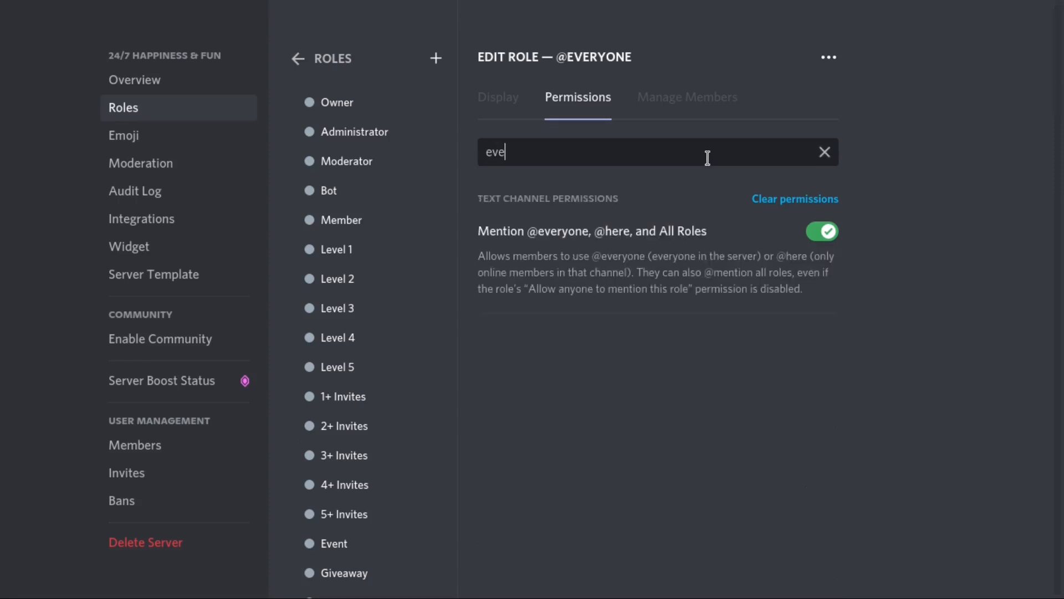
{"action": "left_click", "coordinate": [814, 235]}
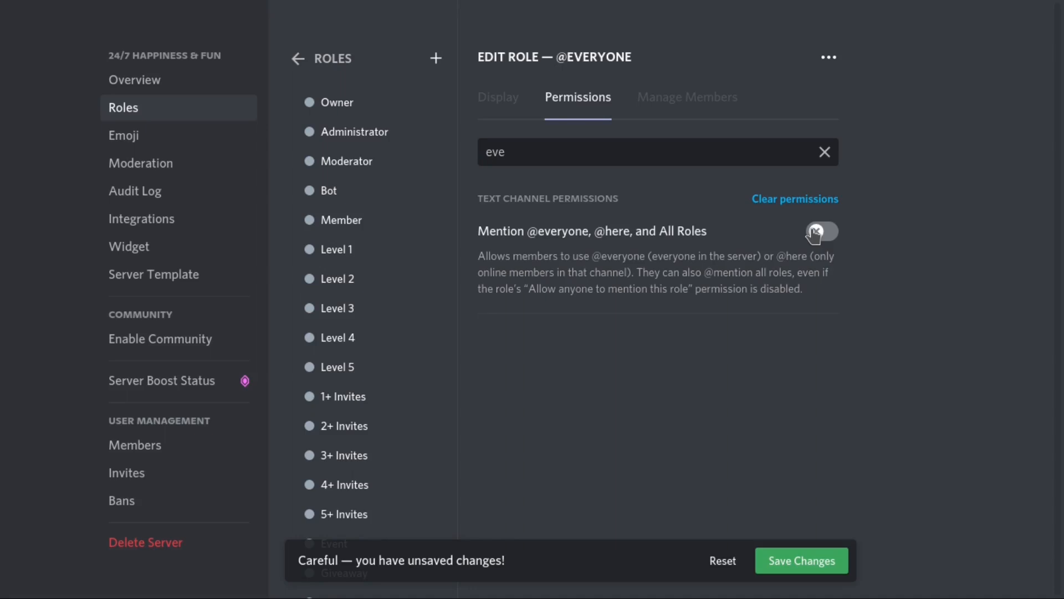
{"action": "left_click", "coordinate": [792, 565]}
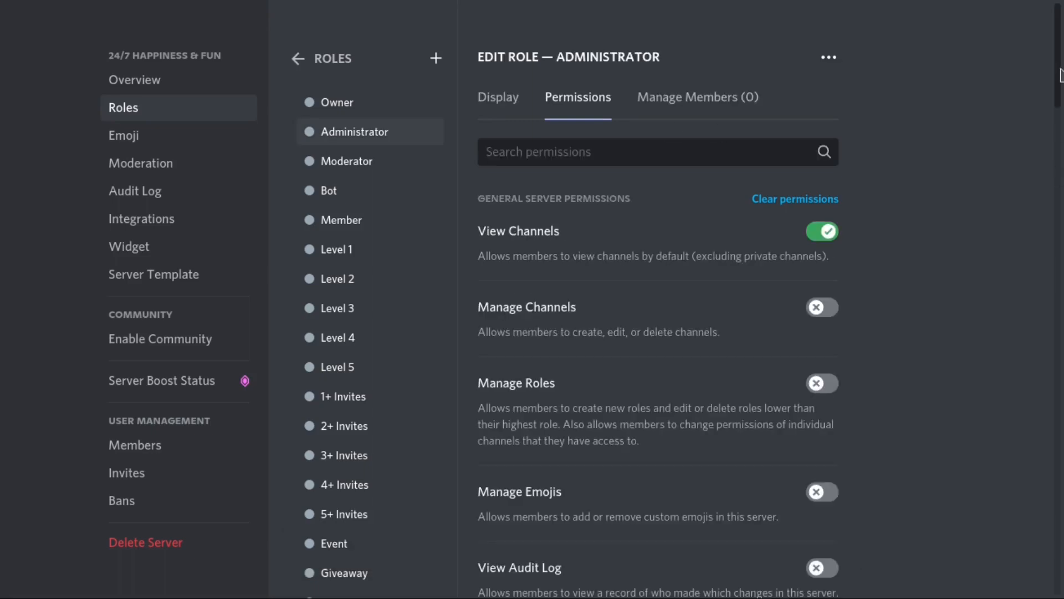
{"action": "scroll", "coordinate": [665, 361], "scroll_direction": "down", "scroll_amount": 10}
{"action": "left_click", "coordinate": [823, 434]}
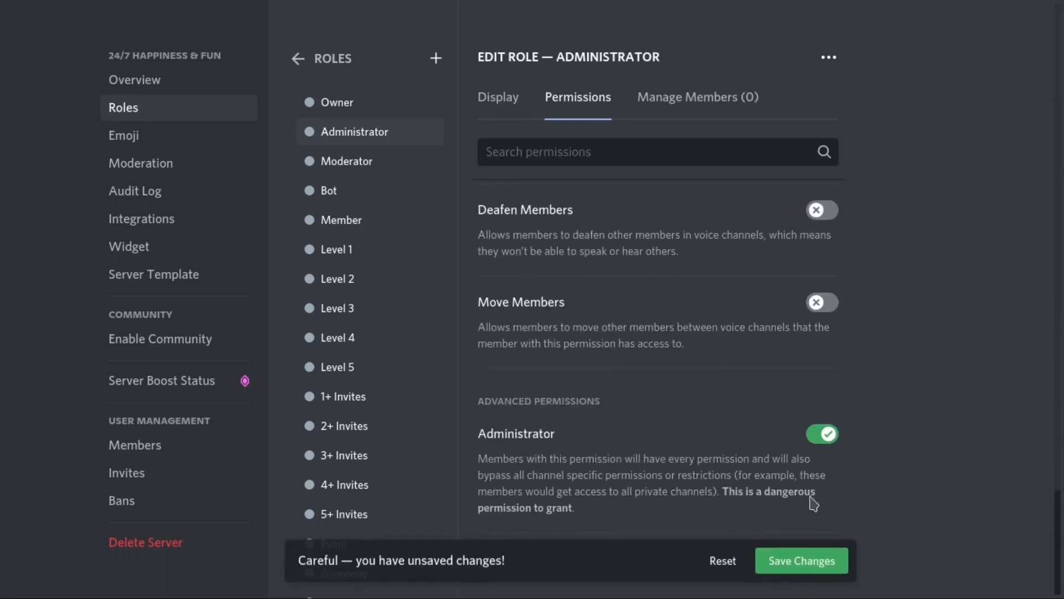
Step: Give Moderator Mute Members, Move Members, Manage Messages, Ban, Kick and Manage Nicknames permissions
{"action": "left_click", "coordinate": [346, 161]}
{"action": "scroll", "coordinate": [720, 333], "scroll_direction": "up", "scroll_amount": 5}
{"action": "scroll", "coordinate": [823, 389], "scroll_direction": "down", "scroll_amount": 2}
{"action": "left_click", "coordinate": [823, 388]}
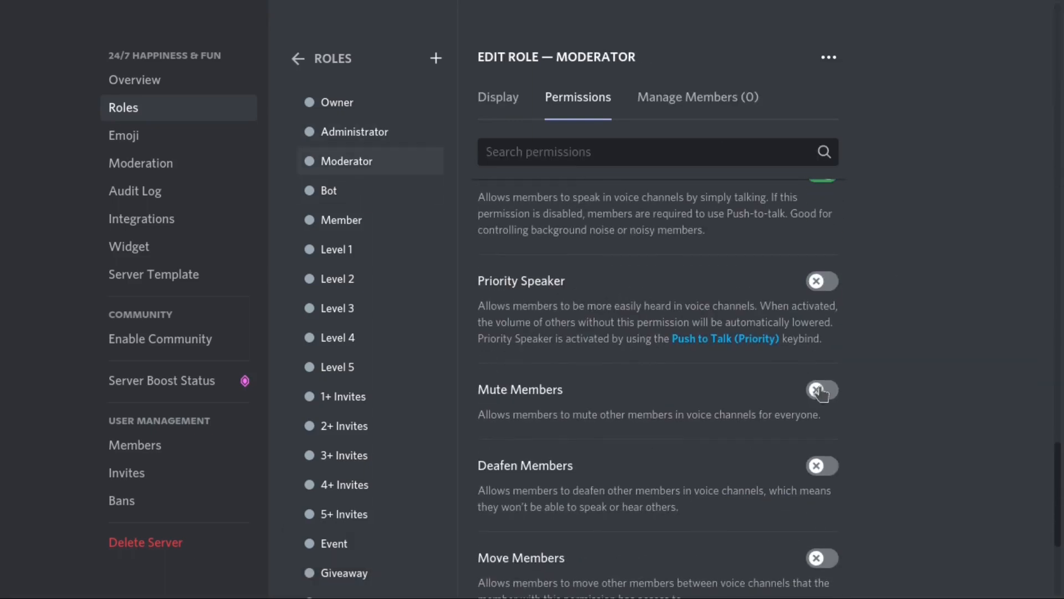
{"action": "scroll", "coordinate": [906, 430], "scroll_direction": "down", "scroll_amount": 2}
{"action": "left_click", "coordinate": [822, 411]}
{"action": "scroll", "coordinate": [970, 441], "scroll_direction": "up", "scroll_amount": 15}
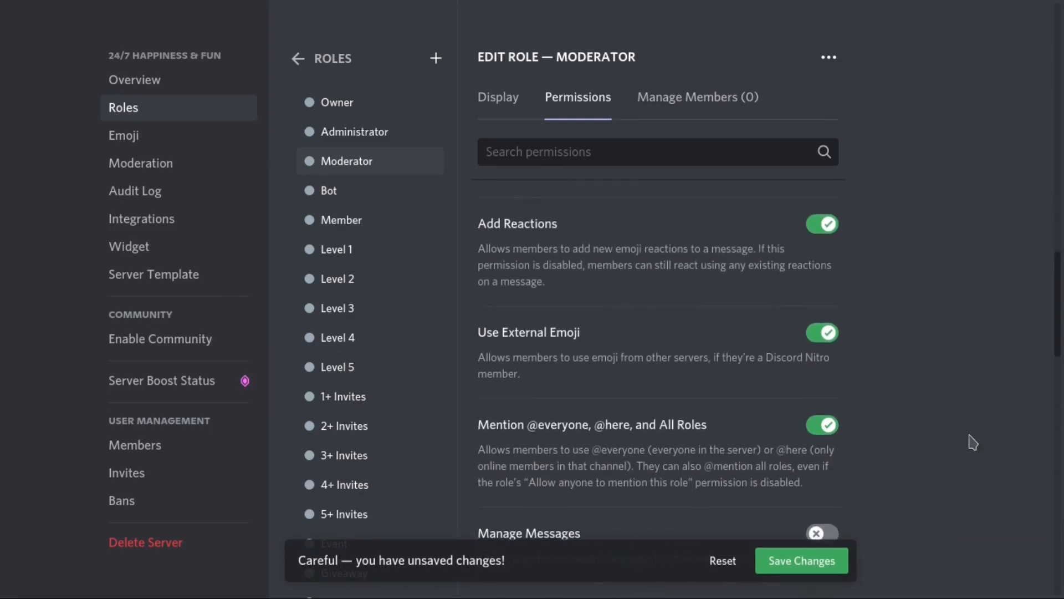
{"action": "scroll", "coordinate": [970, 440], "scroll_direction": "down", "scroll_amount": 1}
{"action": "left_click", "coordinate": [823, 450]}
{"action": "scroll", "coordinate": [937, 451], "scroll_direction": "up", "scroll_amount": 5}
{"action": "scroll", "coordinate": [903, 452], "scroll_direction": "down", "scroll_amount": 1}
{"action": "left_click", "coordinate": [823, 427]}
{"action": "left_click", "coordinate": [823, 344]}
{"action": "left_click", "coordinate": [823, 256]}
{"action": "scroll", "coordinate": [931, 306], "scroll_direction": "up", "scroll_amount": 6}
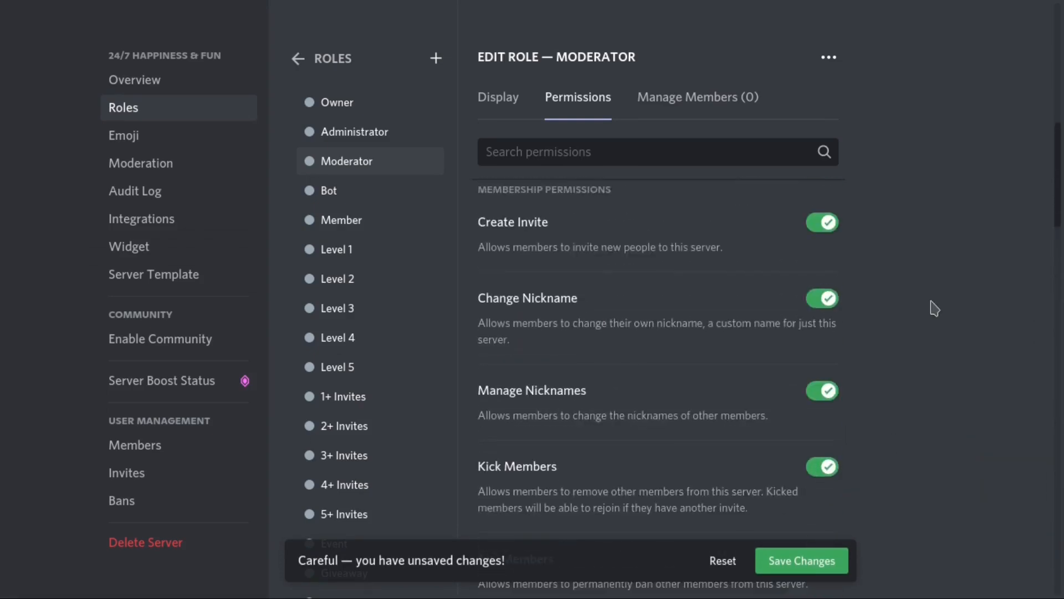
{"action": "scroll", "coordinate": [935, 308], "scroll_direction": "up", "scroll_amount": 6}
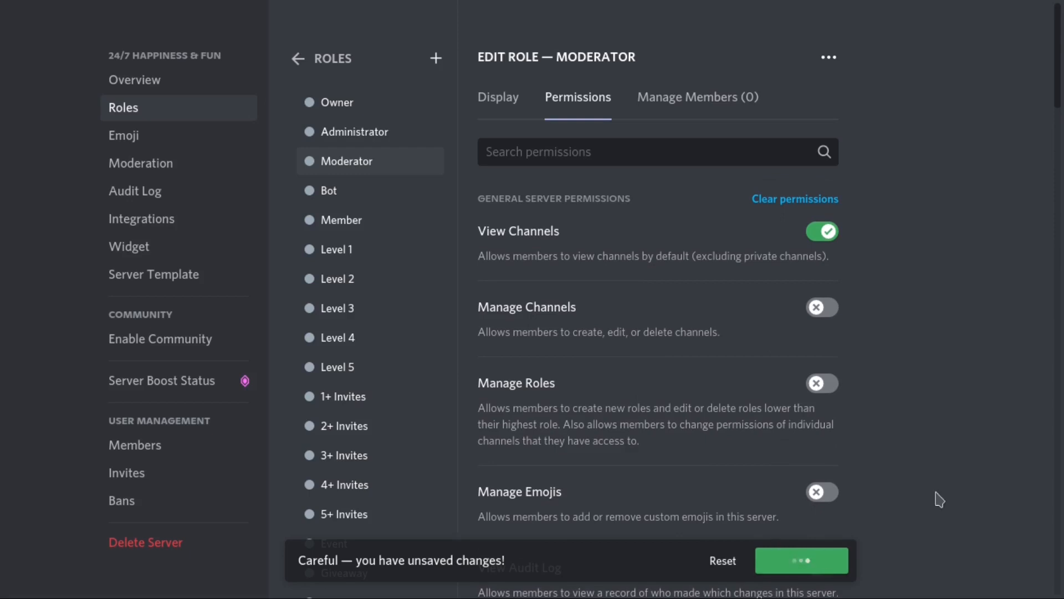
Step: Display Moderator, Administrator and Bot members separately, save the role changes, and exit settings
{"action": "left_click", "coordinate": [819, 493]}
{"action": "left_click", "coordinate": [392, 140]}
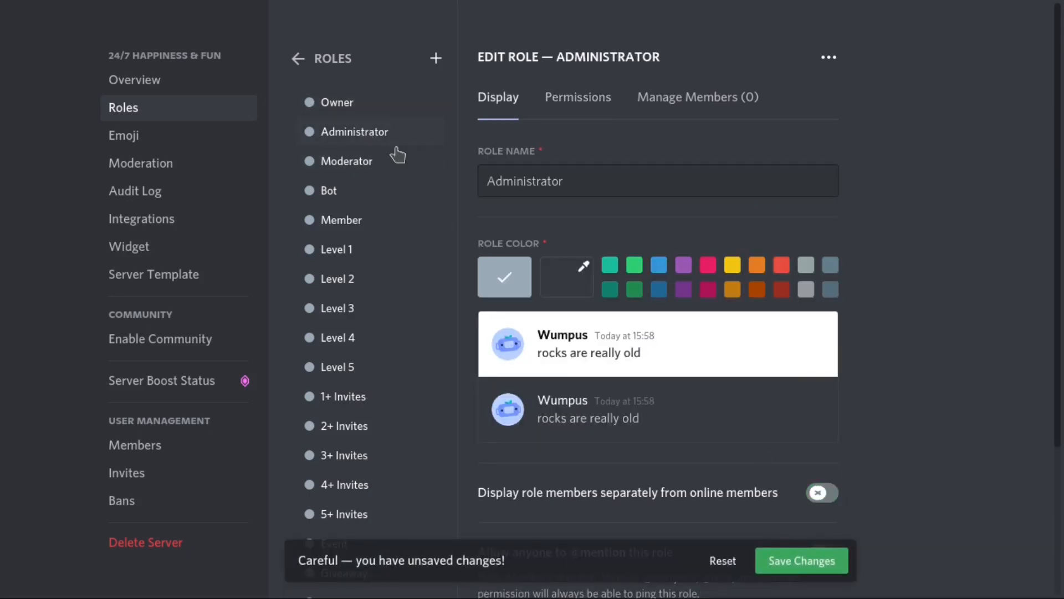
{"action": "left_click", "coordinate": [826, 496]}
{"action": "left_click", "coordinate": [373, 161]}
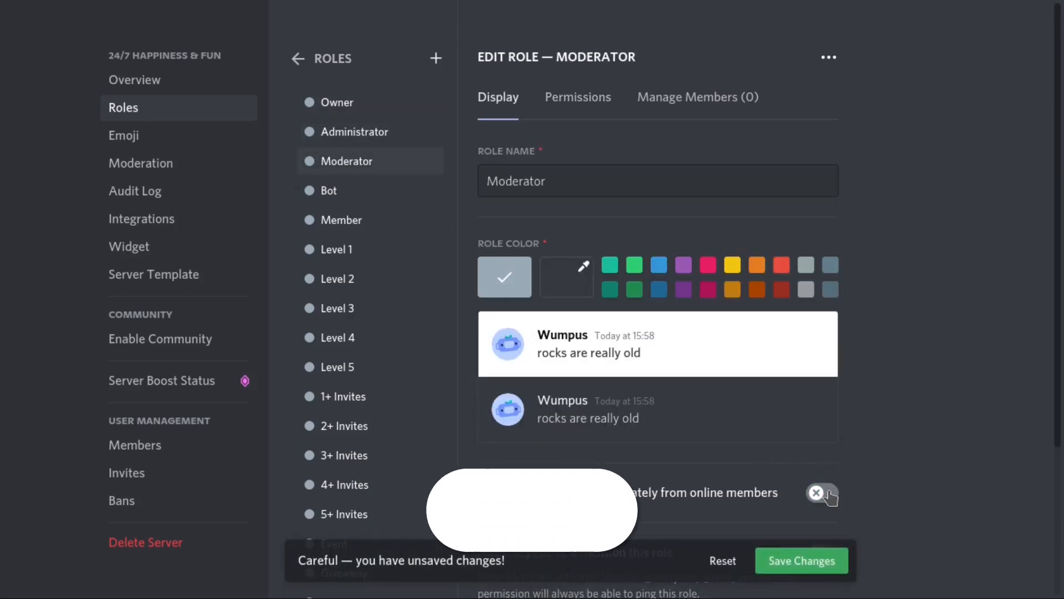
{"action": "left_click", "coordinate": [360, 198]}
{"action": "left_click", "coordinate": [825, 494]}
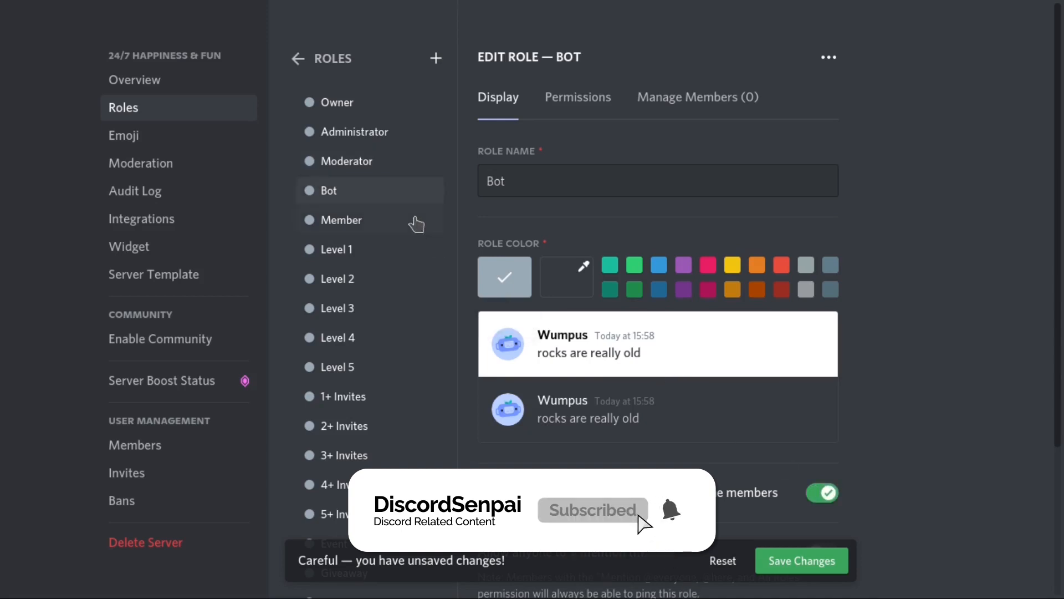
{"action": "left_click", "coordinate": [416, 222]}
{"action": "left_click", "coordinate": [802, 560]}
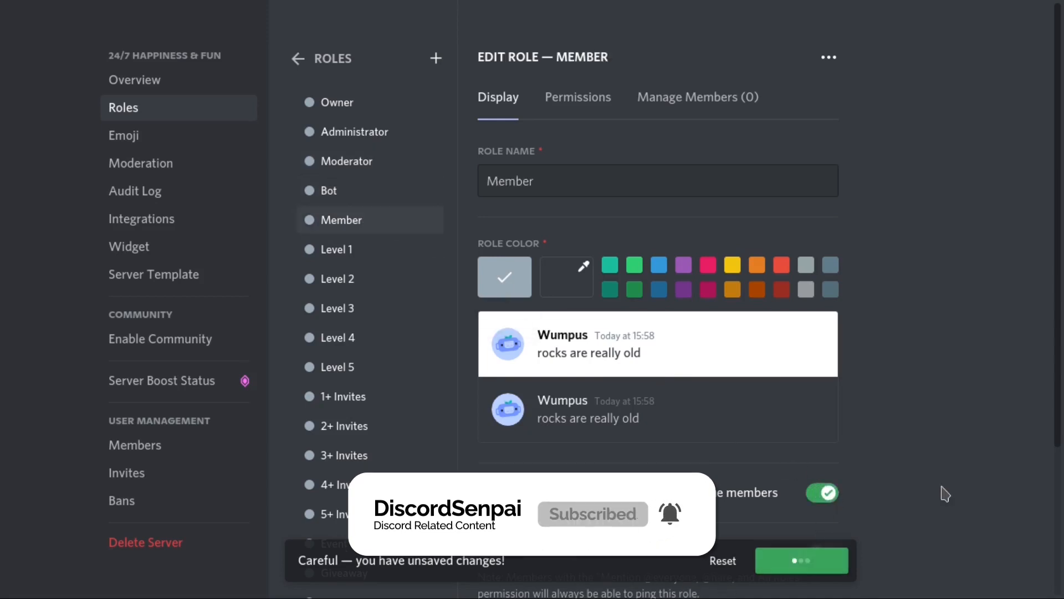
{"action": "key", "text": "Escape"}
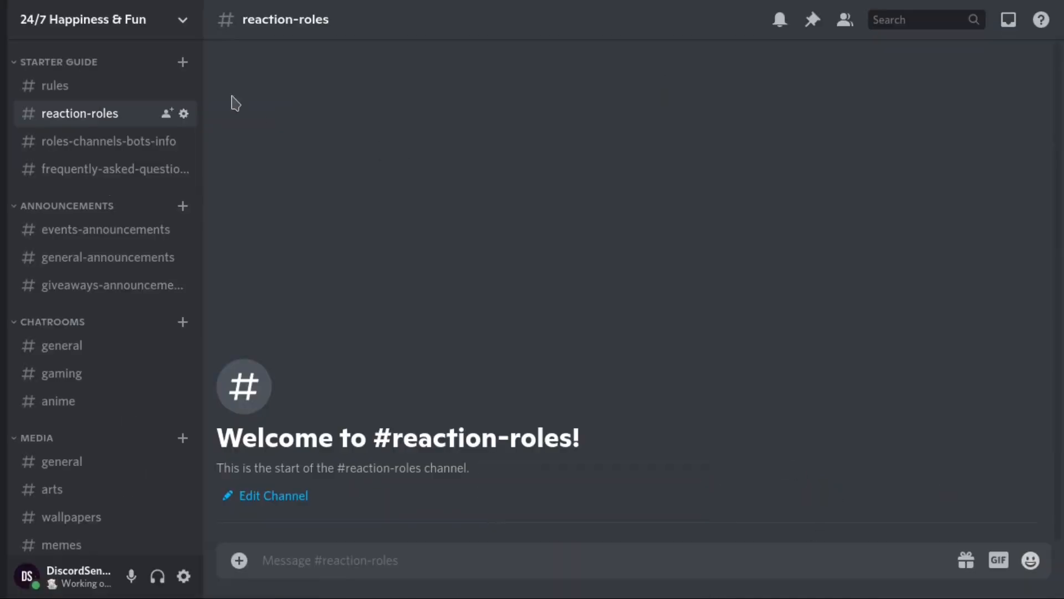
{"action": "left_click", "coordinate": [183, 87]}
{"action": "left_click", "coordinate": [155, 118]}
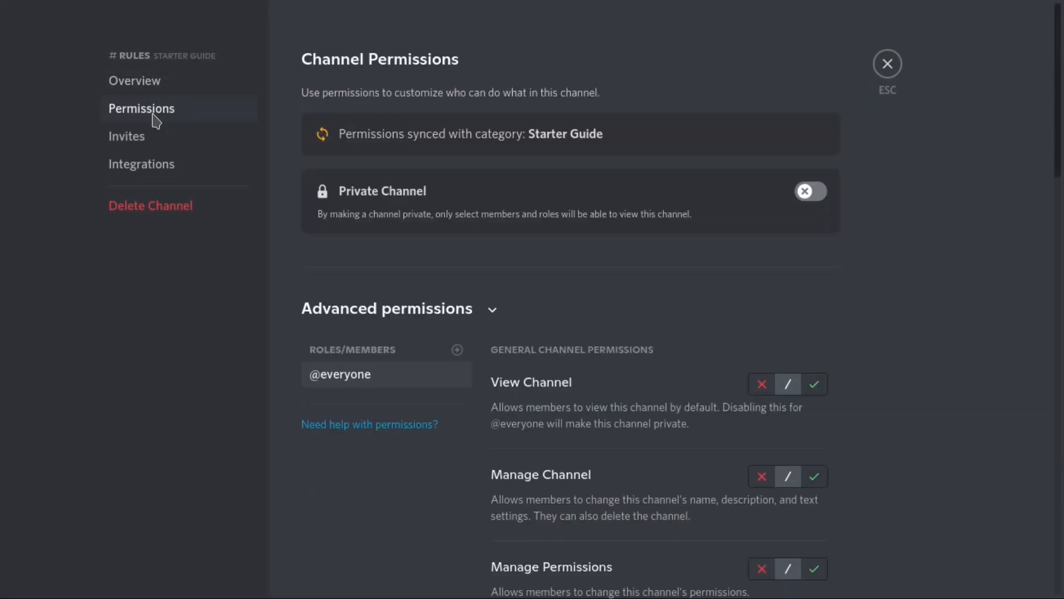
{"action": "scroll", "coordinate": [1015, 161], "scroll_direction": "down", "scroll_amount": 10}
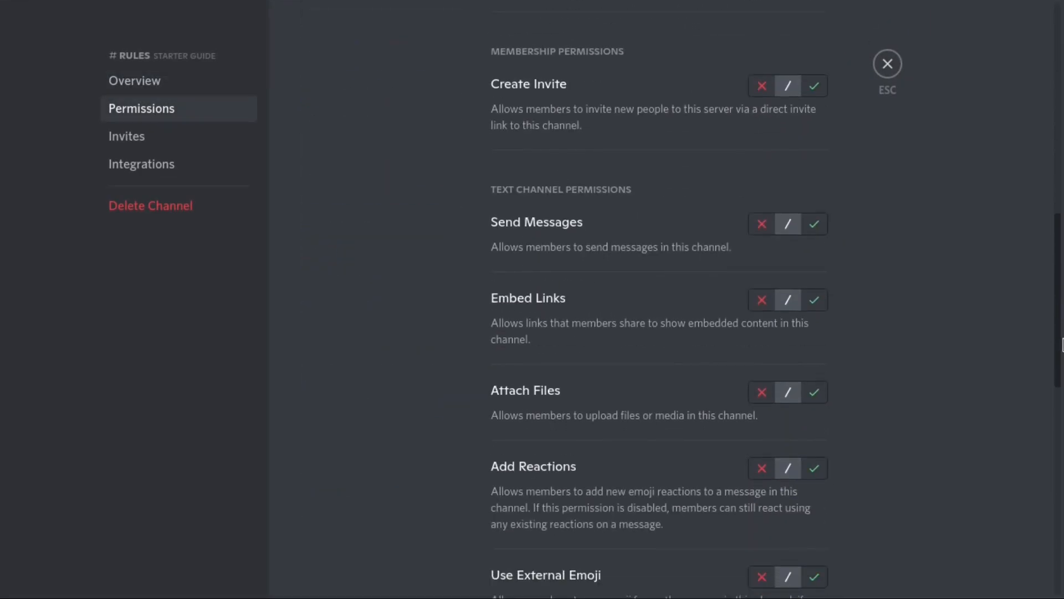
{"action": "left_click", "coordinate": [762, 224]}
{"action": "scroll", "coordinate": [776, 317], "scroll_direction": "down", "scroll_amount": 4}
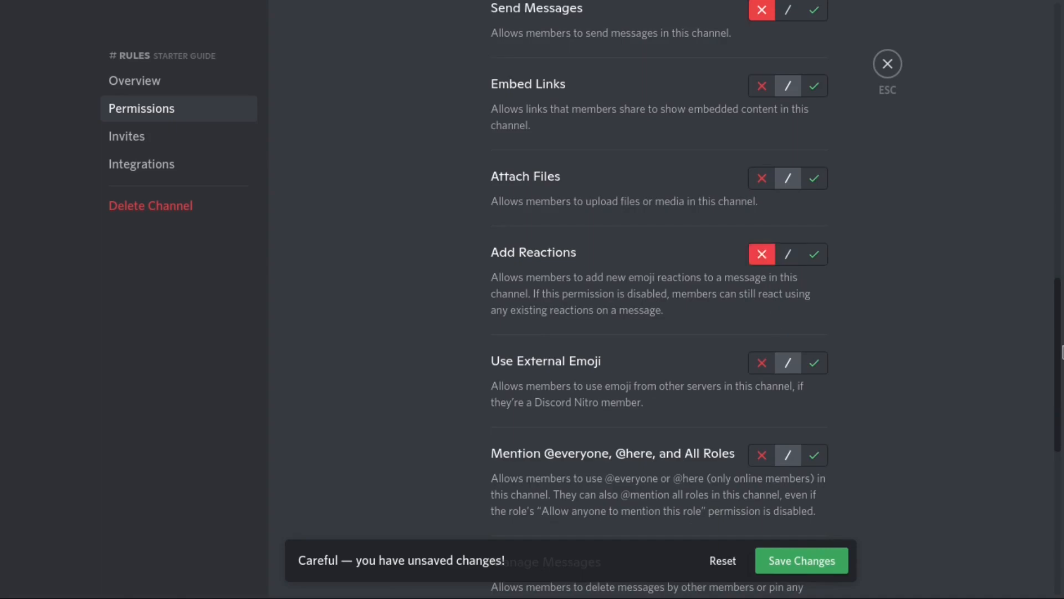
{"action": "left_click_drag", "start_coordinate": [1062, 352], "coordinate": [1057, 89]}
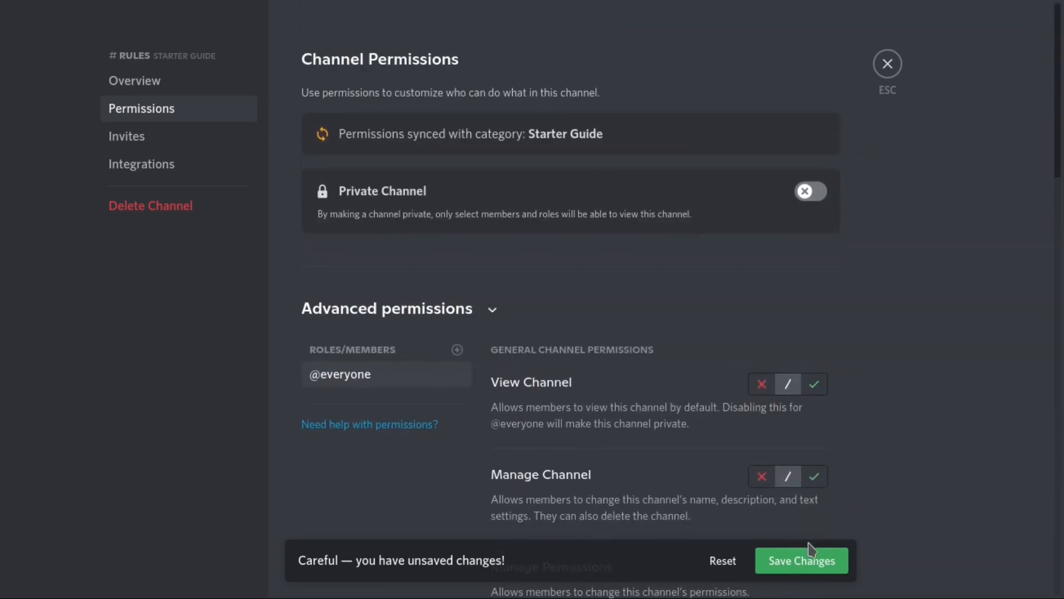
{"action": "left_click", "coordinate": [887, 64]}
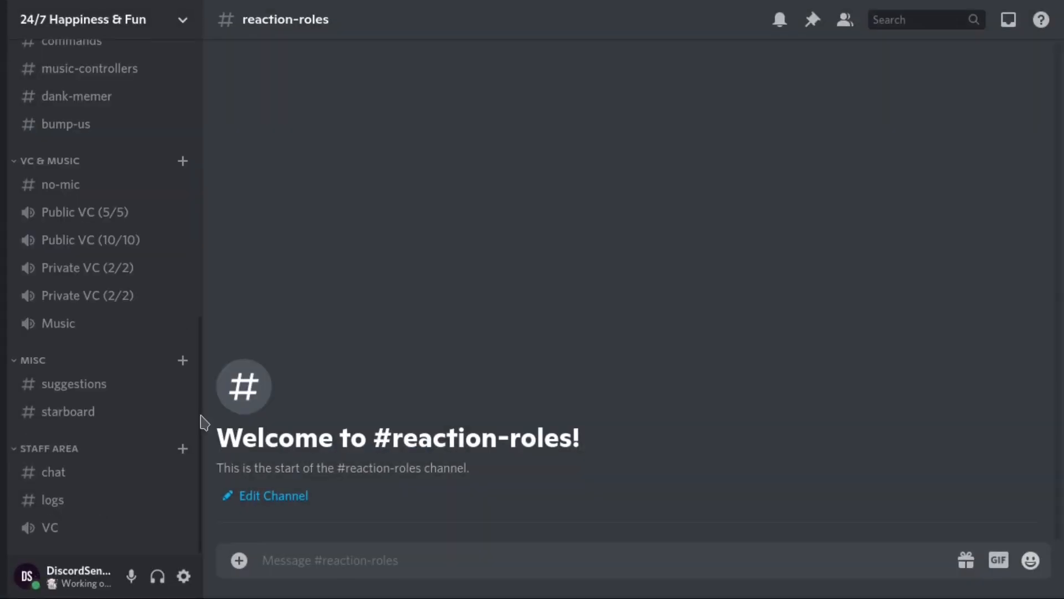
Step: Make the staff chat channel private, viewable by Administrator and Moderator, and save
{"action": "left_click", "coordinate": [183, 408]}
{"action": "left_click", "coordinate": [178, 111]}
{"action": "left_click", "coordinate": [810, 192]}
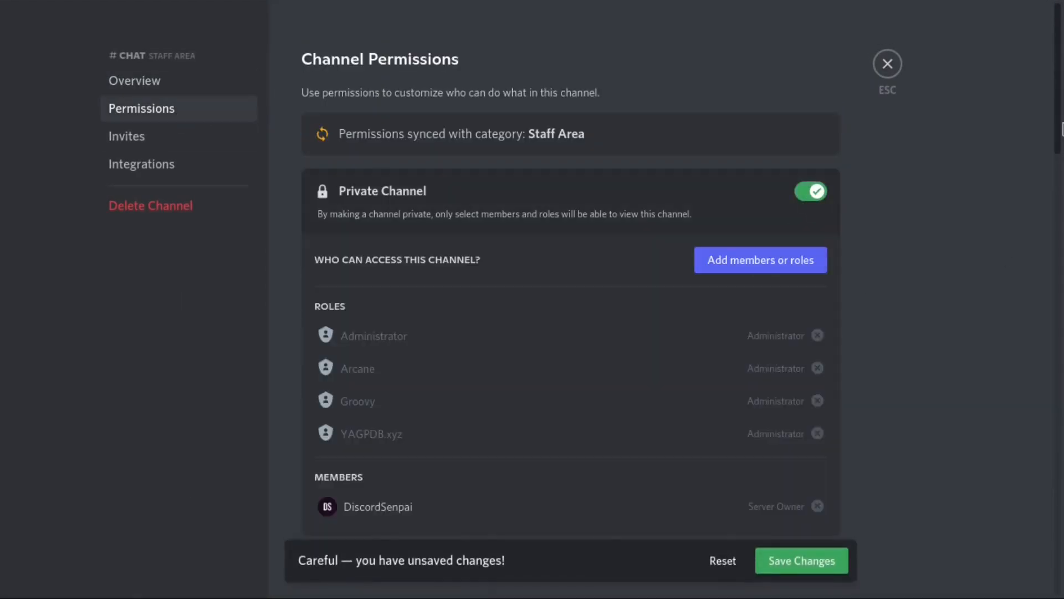
{"action": "scroll", "coordinate": [464, 209], "scroll_direction": "down", "scroll_amount": 5}
{"action": "left_click", "coordinate": [457, 206]}
{"action": "left_click", "coordinate": [400, 368]}
{"action": "left_click", "coordinate": [814, 241]}
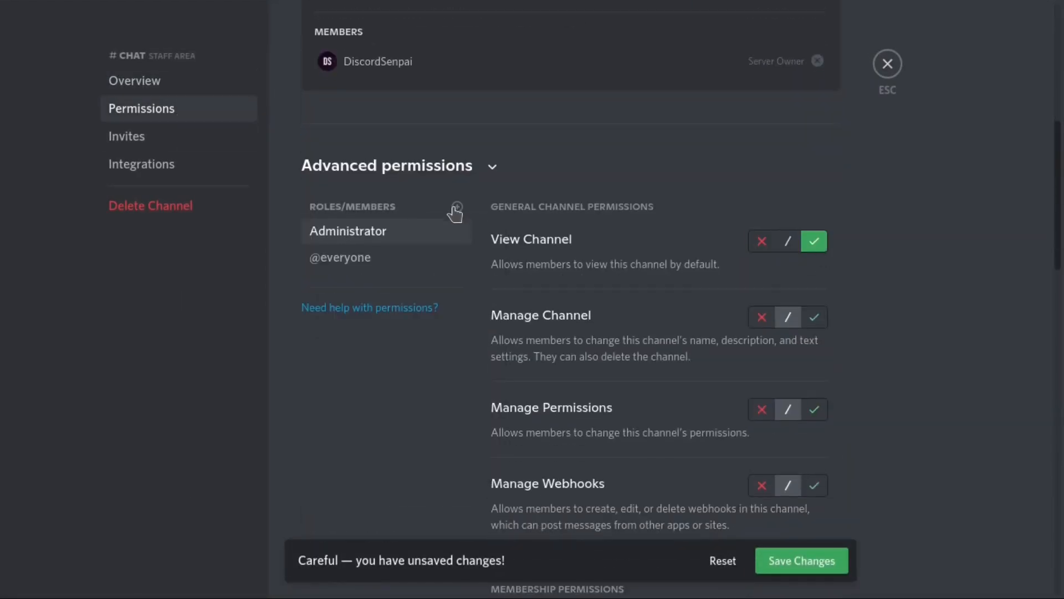
{"action": "left_click", "coordinate": [456, 207]}
{"action": "left_click", "coordinate": [388, 362]}
{"action": "left_click", "coordinate": [813, 242]}
{"action": "left_click", "coordinate": [802, 560]}
{"action": "left_click", "coordinate": [889, 65]}
Step: Make the logs channel private, viewable by Administrator and Moderator, and save
{"action": "left_click", "coordinate": [183, 500]}
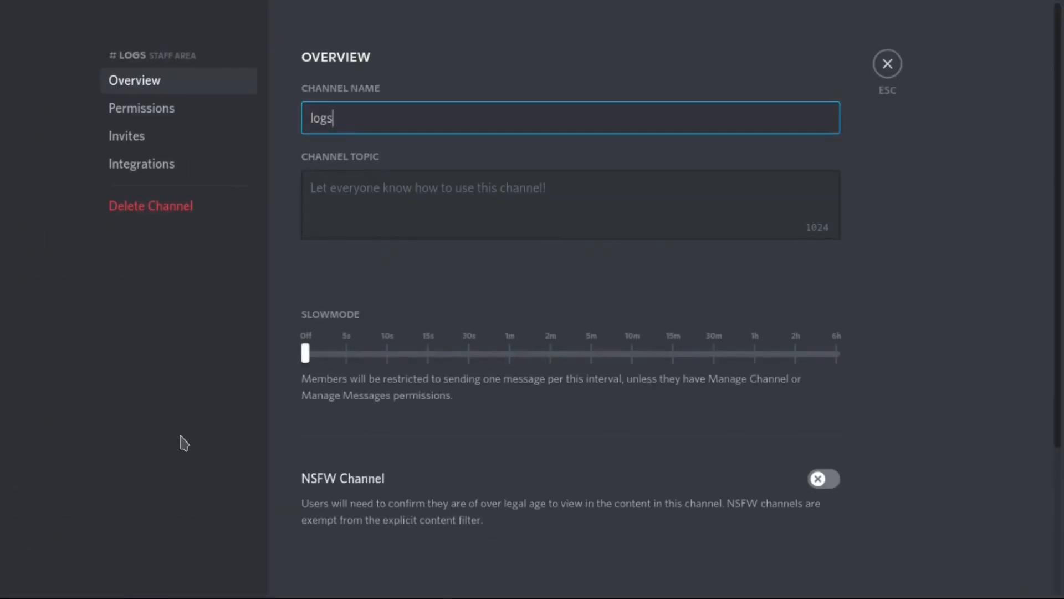
{"action": "left_click", "coordinate": [179, 109]}
{"action": "left_click", "coordinate": [809, 188]}
{"action": "scroll", "coordinate": [555, 277], "scroll_direction": "down", "scroll_amount": 5}
{"action": "left_click", "coordinate": [457, 144]}
{"action": "left_click", "coordinate": [405, 300]}
{"action": "left_click", "coordinate": [814, 178]}
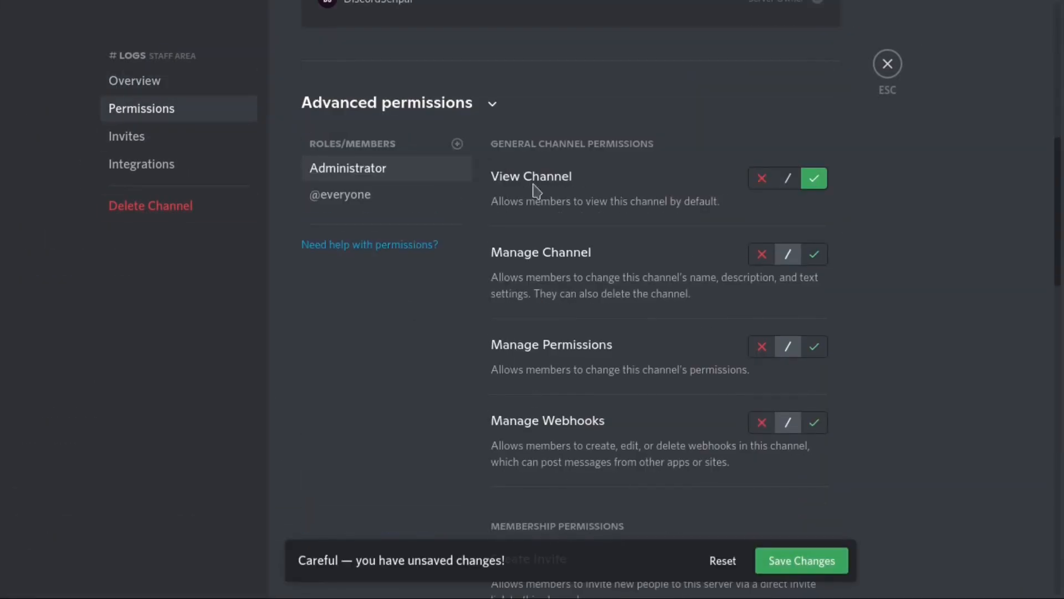
{"action": "left_click", "coordinate": [457, 144]}
{"action": "left_click", "coordinate": [395, 301]}
{"action": "left_click", "coordinate": [813, 178]}
{"action": "left_click", "coordinate": [802, 561]}
{"action": "left_click", "coordinate": [888, 66]}
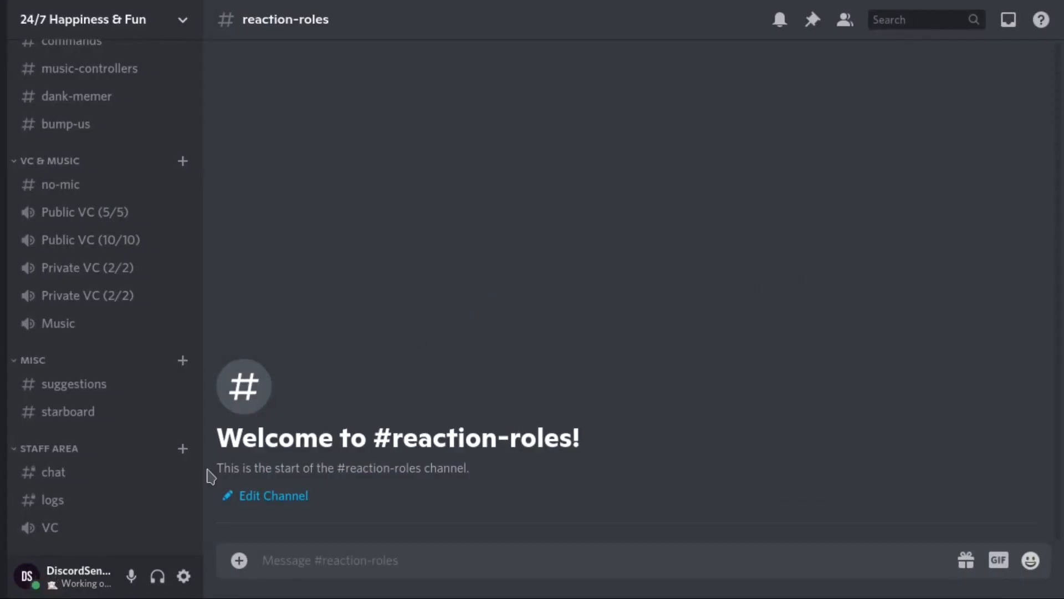
Step: Make the staff VC channel private, viewable by Administrator and Moderator, and save
{"action": "left_click", "coordinate": [183, 527]}
{"action": "left_click", "coordinate": [148, 112]}
{"action": "left_click", "coordinate": [809, 191]}
{"action": "left_click_drag", "start_coordinate": [1057, 166], "coordinate": [1057, 286]}
{"action": "left_click", "coordinate": [457, 211]}
{"action": "left_click", "coordinate": [356, 363]}
{"action": "left_click", "coordinate": [814, 244]}
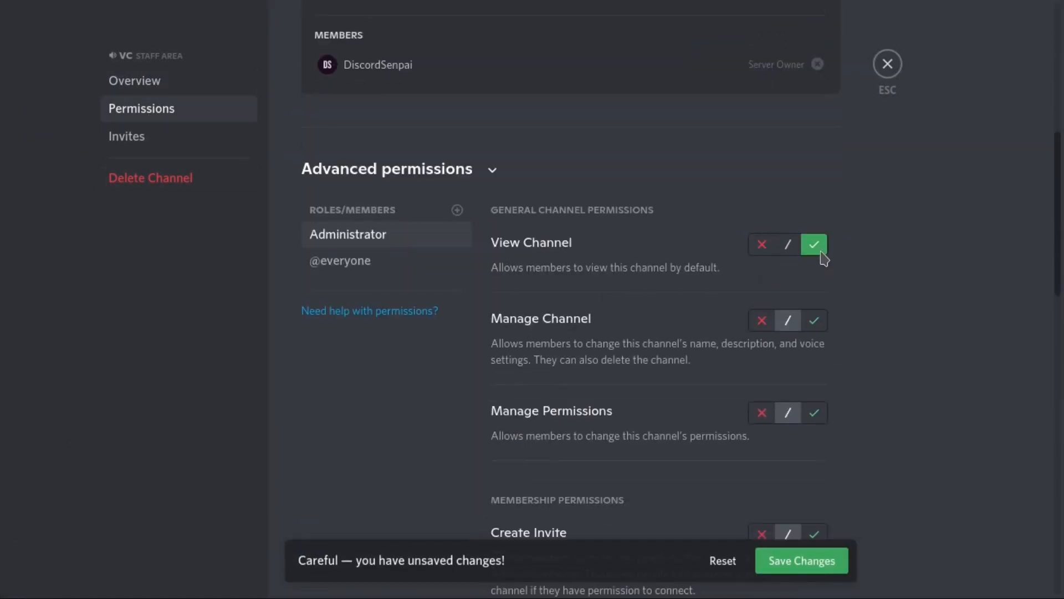
{"action": "left_click", "coordinate": [457, 210]}
{"action": "left_click", "coordinate": [382, 366]}
{"action": "left_click", "coordinate": [814, 244]}
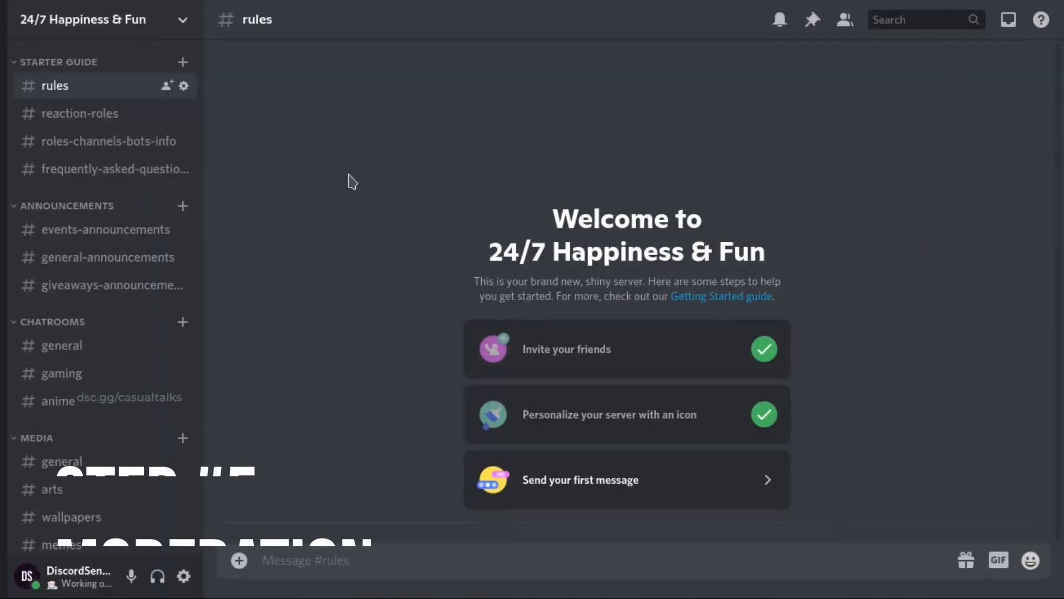
Step: Set the server verification level to Medium in Moderation settings and save
{"action": "left_click", "coordinate": [145, 29]}
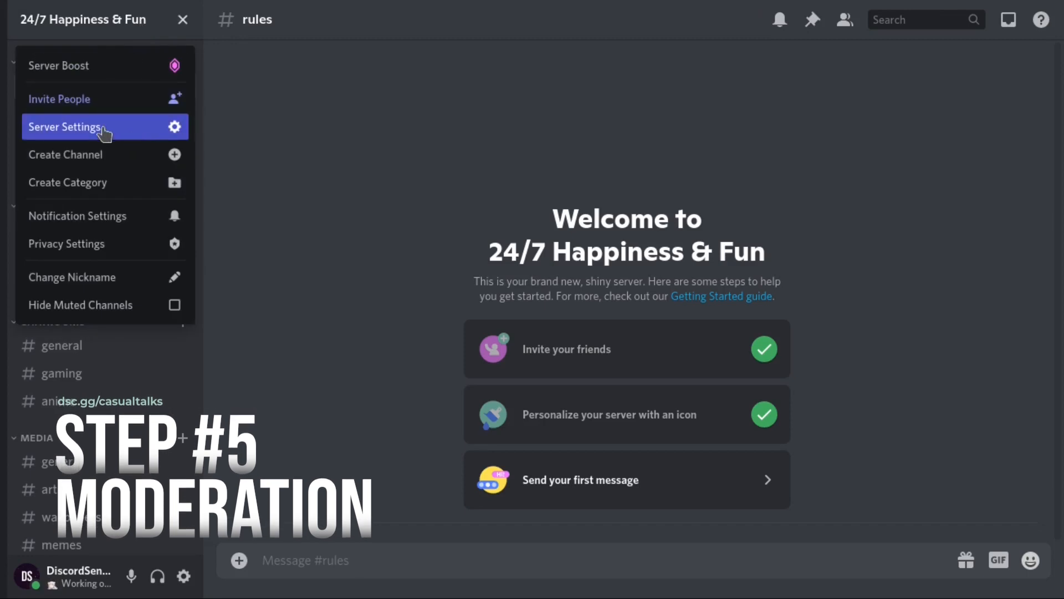
{"action": "left_click", "coordinate": [133, 139]}
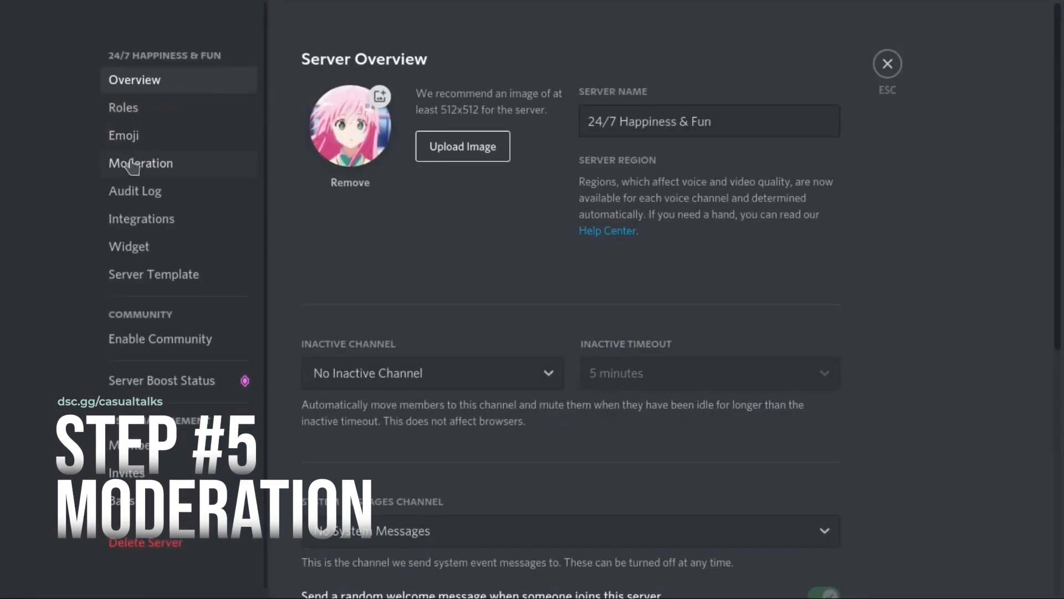
{"action": "left_click", "coordinate": [133, 166]}
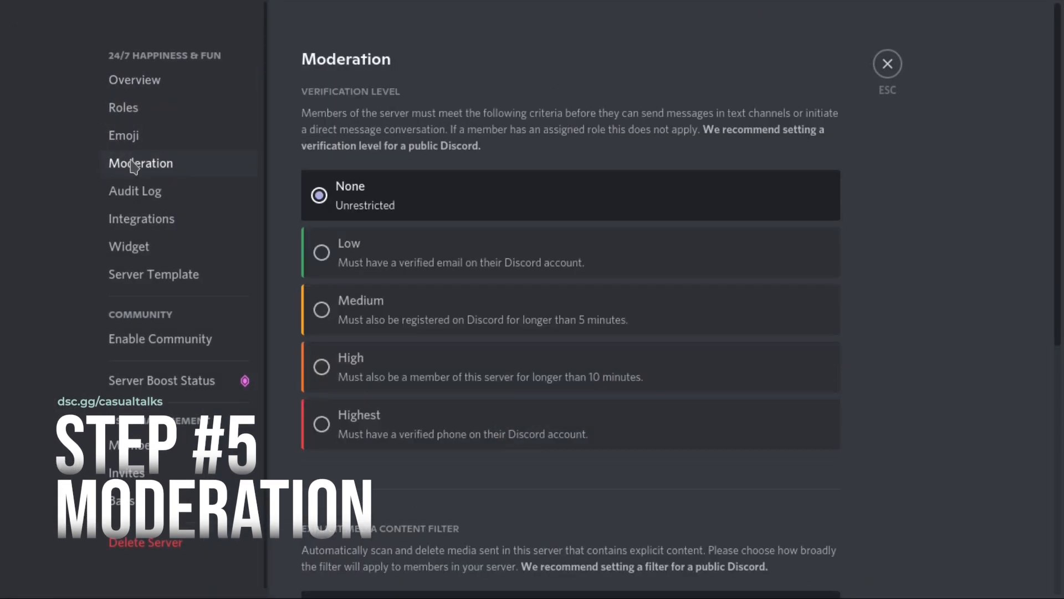
{"action": "left_click", "coordinate": [321, 311]}
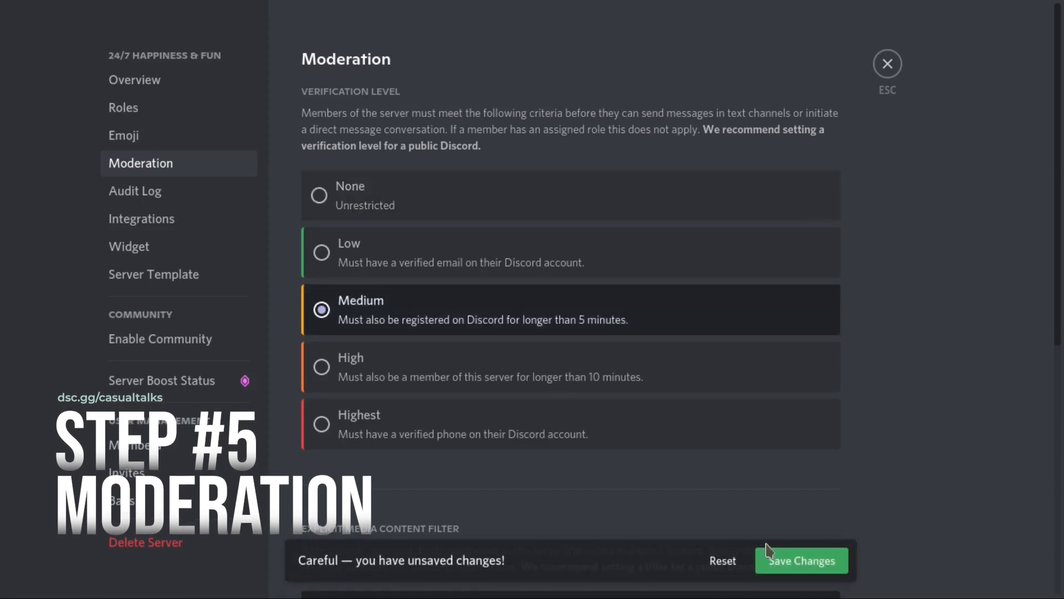
{"action": "left_click", "coordinate": [814, 557]}
Step: Scan media content from all members and enable the 2FA moderation requirement with the authentication code
{"action": "scroll", "coordinate": [949, 404], "scroll_direction": "down", "scroll_amount": 8}
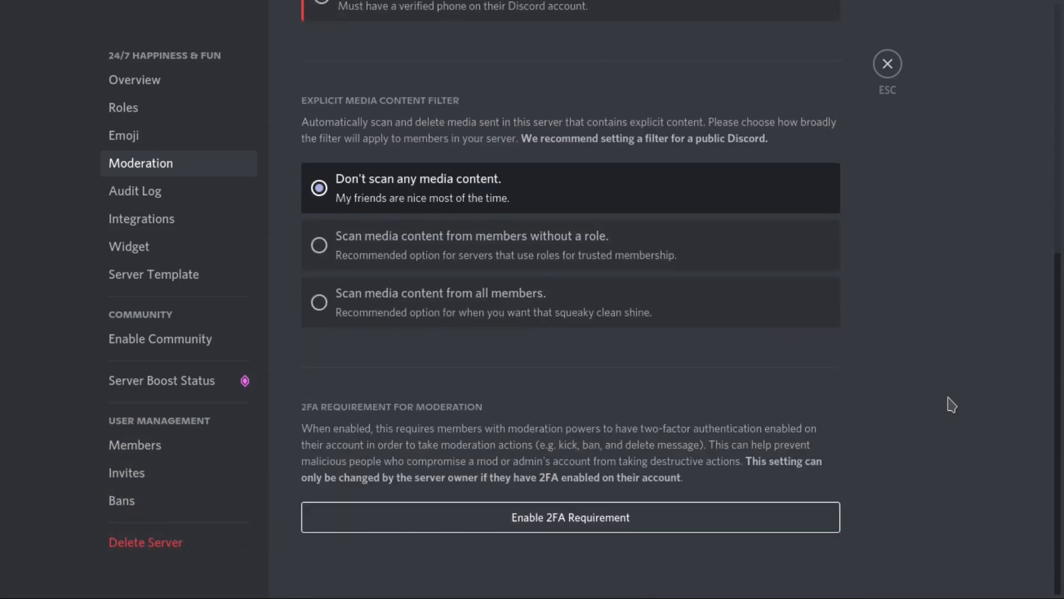
{"action": "left_click", "coordinate": [320, 302]}
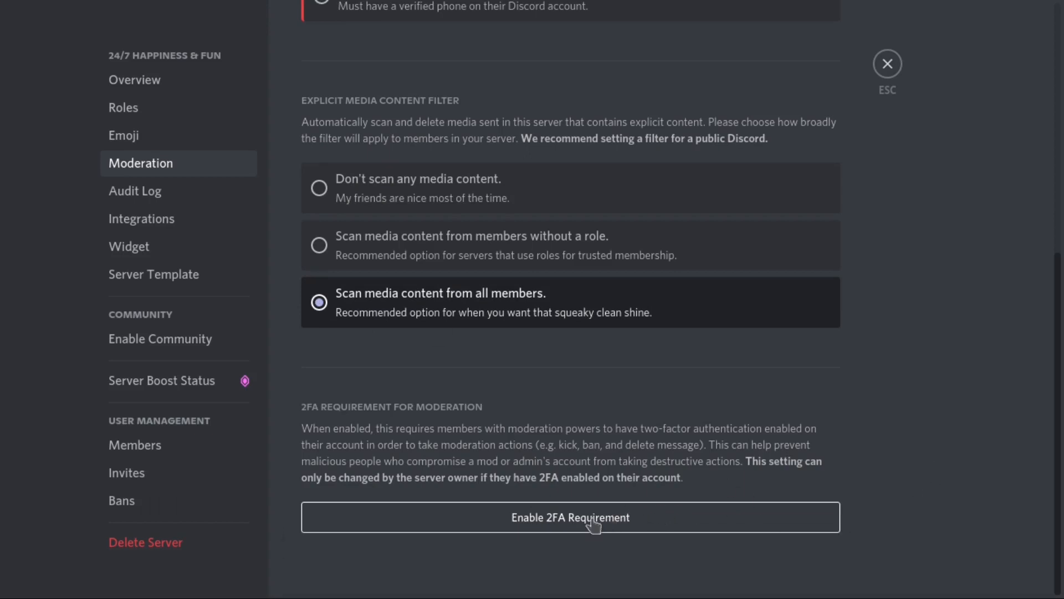
{"action": "left_click", "coordinate": [565, 518]}
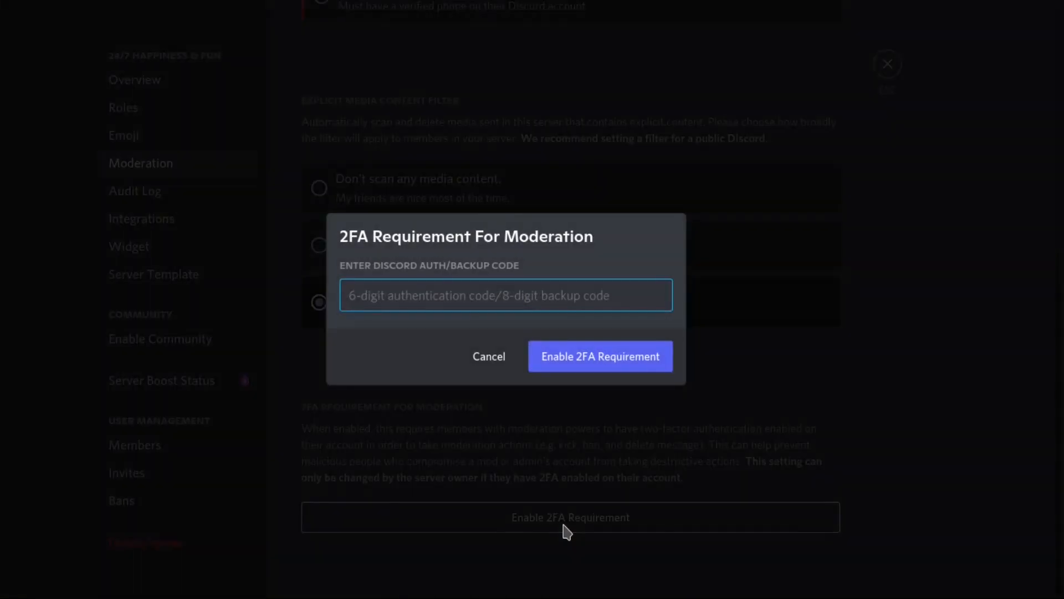
{"action": "left_click", "coordinate": [549, 295]}
{"action": "left_click", "coordinate": [596, 354]}
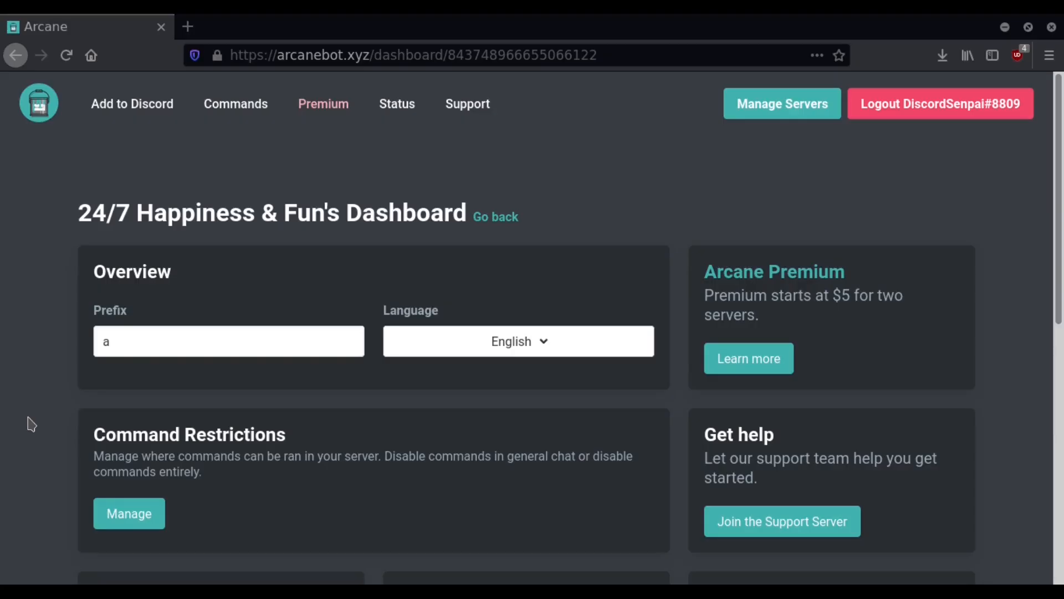
Step: In Arcane's moderation module, send moderation and auto-moderation logs to #logs
{"action": "scroll", "coordinate": [32, 424], "scroll_direction": "down", "scroll_amount": 5}
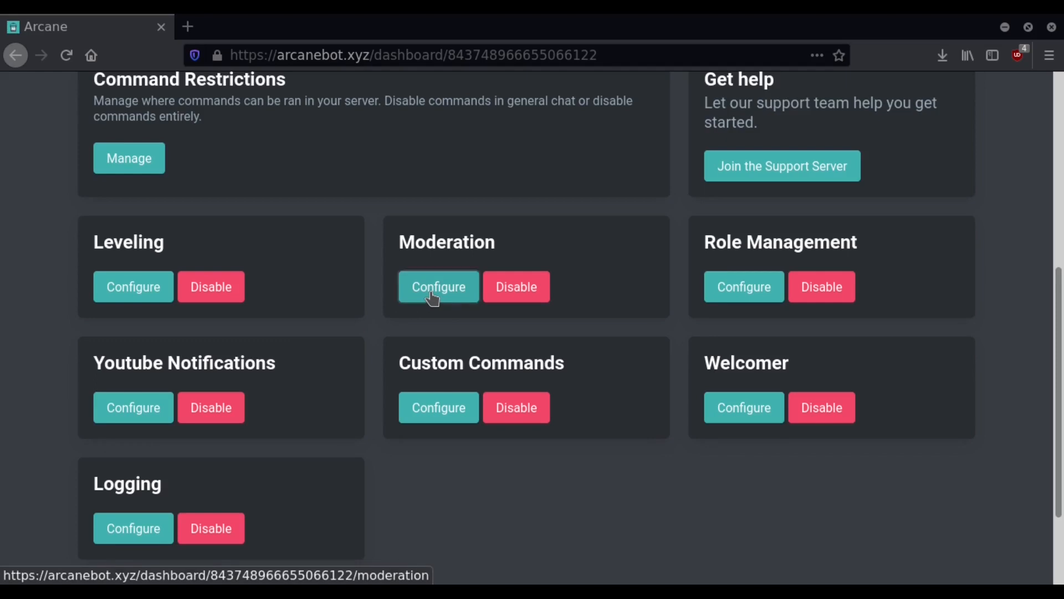
{"action": "left_click", "coordinate": [433, 294]}
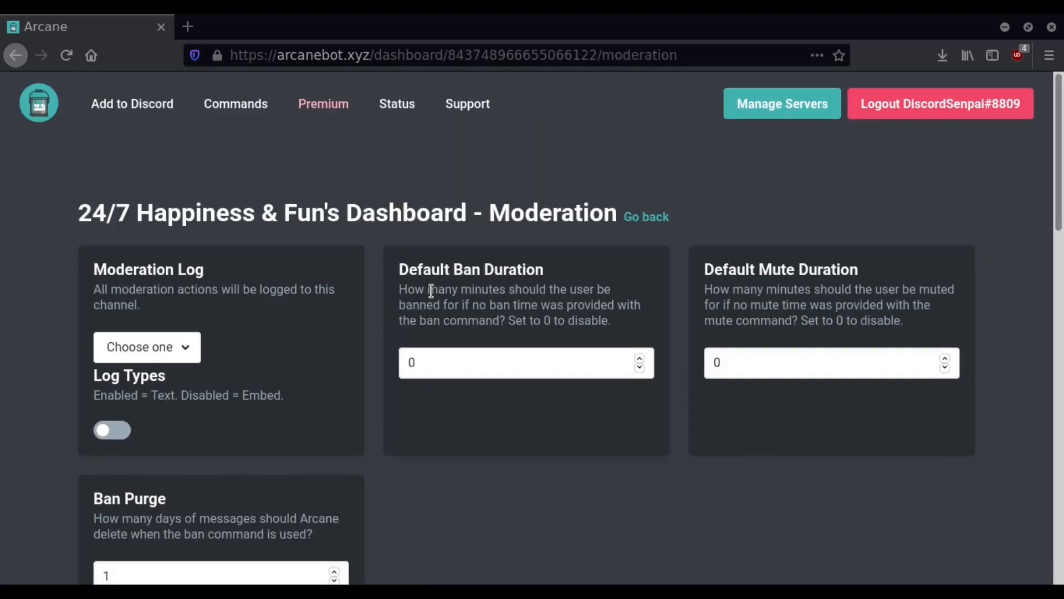
{"action": "left_click", "coordinate": [183, 348]}
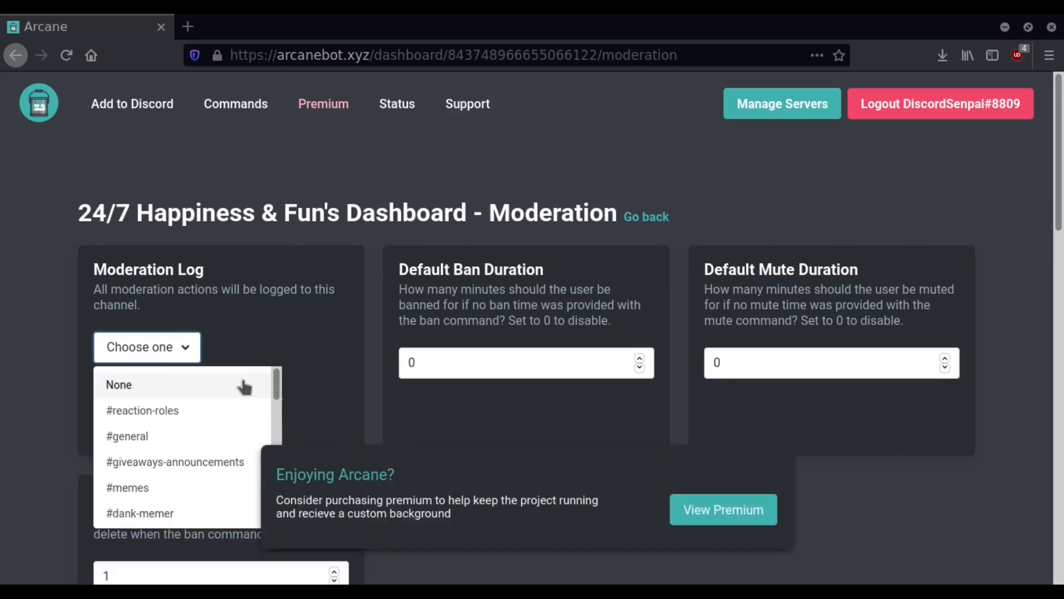
{"action": "scroll", "coordinate": [242, 399], "scroll_direction": "down", "scroll_amount": 3}
{"action": "left_click", "coordinate": [133, 468]}
{"action": "left_click_drag", "start_coordinate": [1058, 207], "coordinate": [1059, 398]}
{"action": "left_click", "coordinate": [180, 212]}
{"action": "left_click_drag", "start_coordinate": [281, 248], "coordinate": [281, 293]}
{"action": "left_click", "coordinate": [194, 302]}
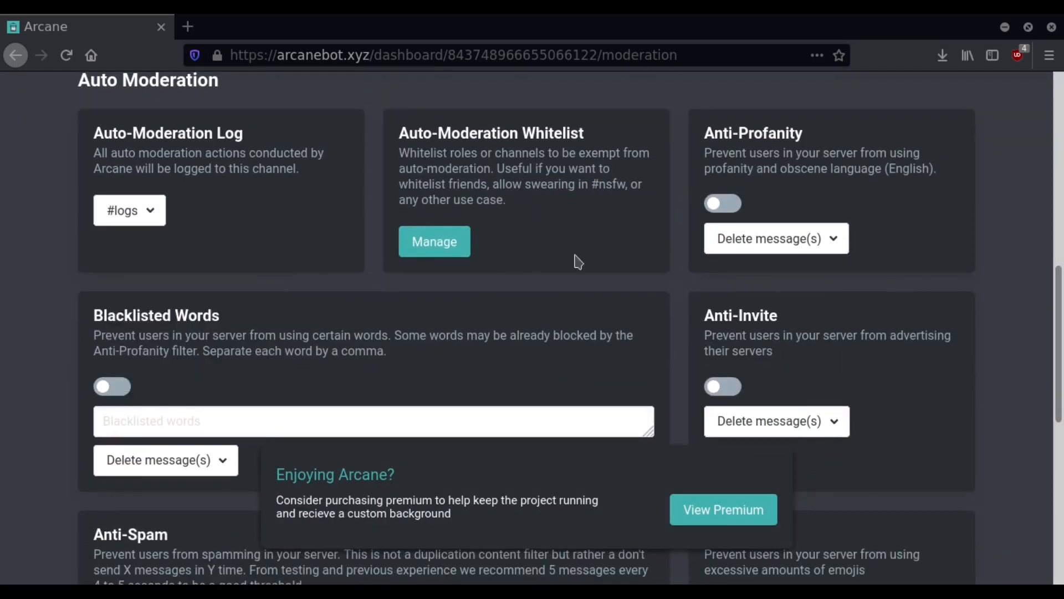
Step: Whitelist Moderator and Administrator for the Profanity, Banned Words and Invite filters
{"action": "left_click", "coordinate": [438, 248]}
{"action": "left_click", "coordinate": [385, 394]}
{"action": "left_click", "coordinate": [327, 382]}
{"action": "left_click", "coordinate": [345, 402]}
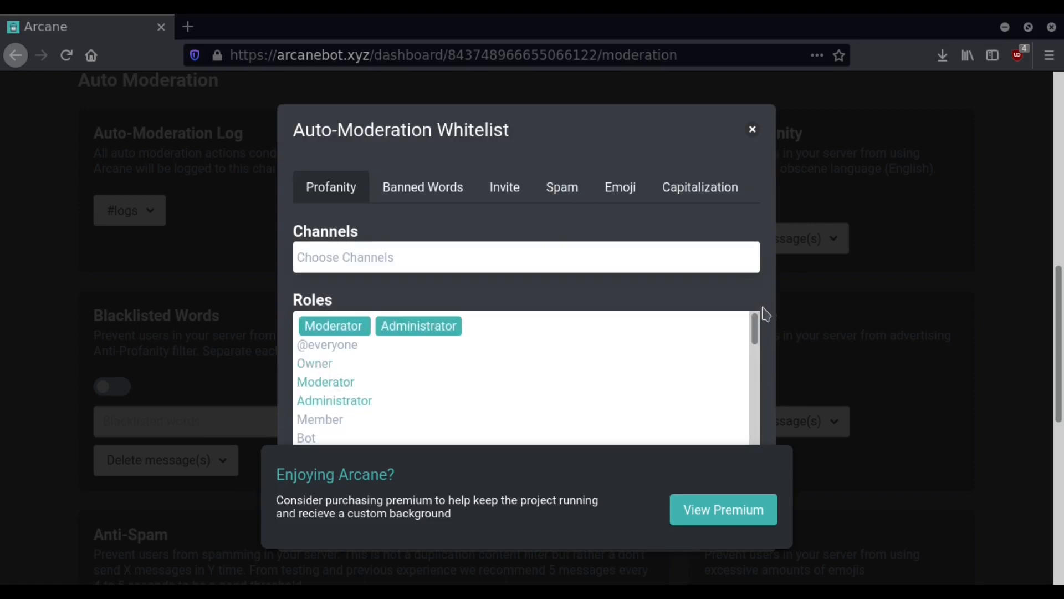
{"action": "left_click", "coordinate": [444, 191]}
{"action": "left_click", "coordinate": [438, 252]}
{"action": "left_click", "coordinate": [377, 392]}
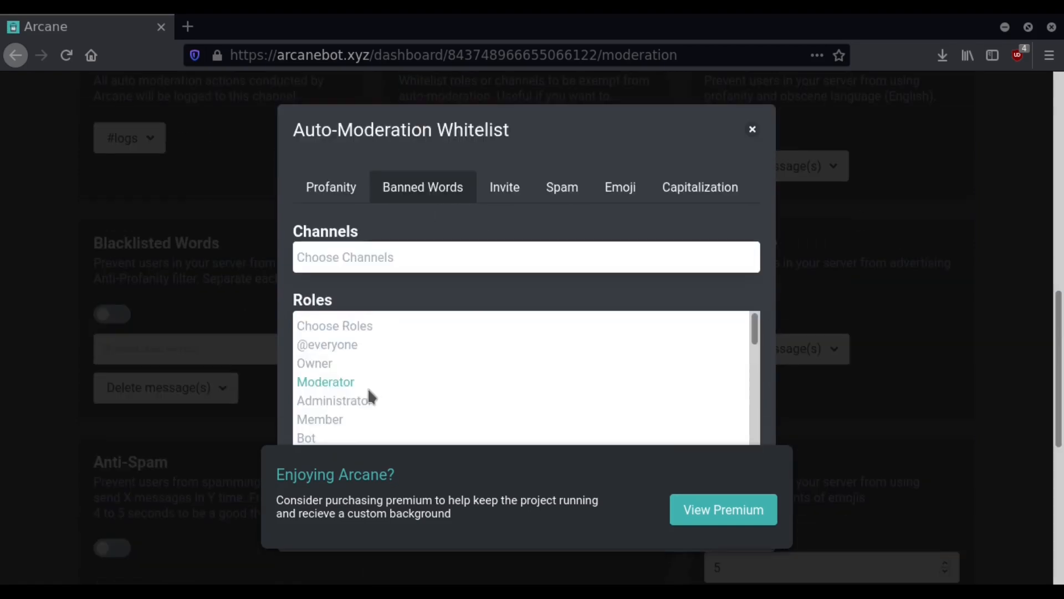
{"action": "left_click", "coordinate": [347, 382]}
{"action": "left_click", "coordinate": [352, 401]}
{"action": "left_click", "coordinate": [504, 188]}
{"action": "left_click", "coordinate": [504, 252]}
{"action": "left_click", "coordinate": [364, 392]}
Step: Whitelist Moderator and Administrator for the Spam, Emoji and Capitalization filters, then close the whitelist
{"action": "left_click", "coordinate": [326, 382]}
{"action": "left_click", "coordinate": [335, 400]}
{"action": "left_click", "coordinate": [561, 187]}
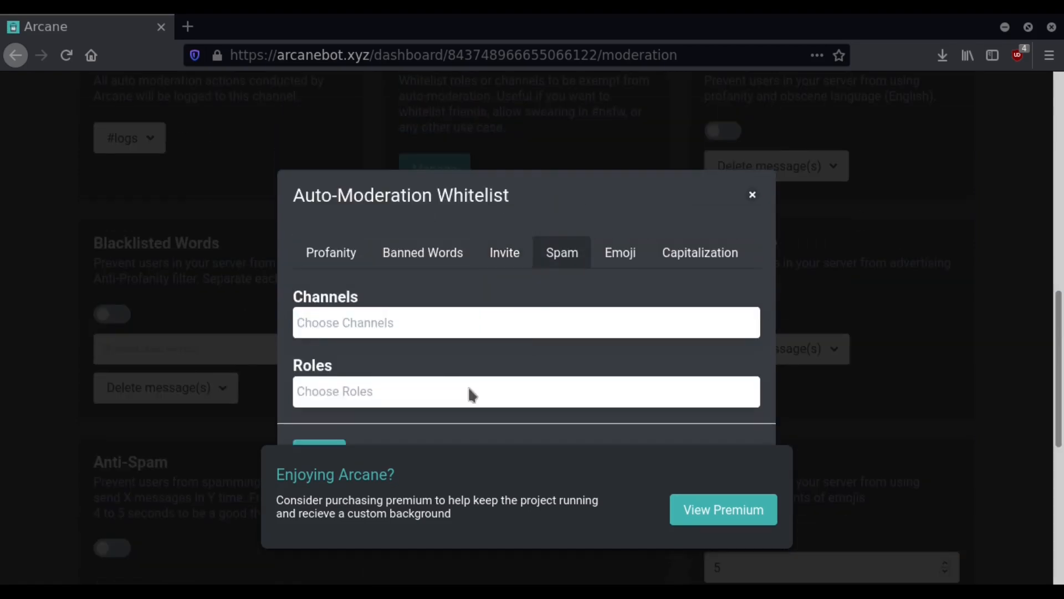
{"action": "left_click", "coordinate": [468, 391]}
{"action": "left_click", "coordinate": [335, 401]}
{"action": "left_click", "coordinate": [326, 382]}
{"action": "left_click", "coordinate": [614, 191]}
{"action": "left_click", "coordinate": [465, 392]}
{"action": "left_click", "coordinate": [335, 401]}
{"action": "left_click", "coordinate": [326, 382]}
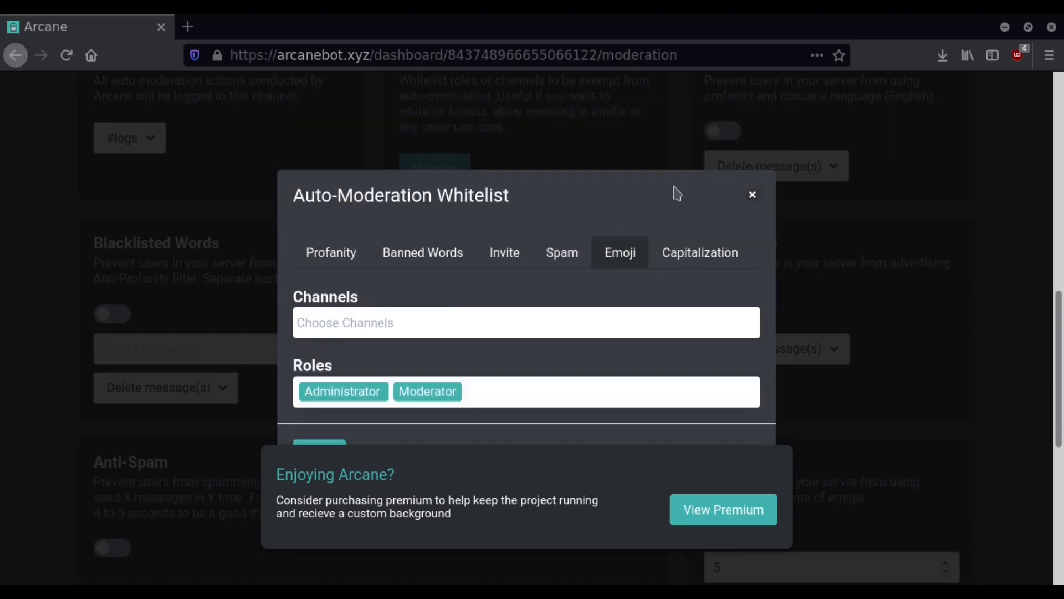
{"action": "left_click", "coordinate": [700, 252]}
{"action": "left_click", "coordinate": [388, 392]}
{"action": "left_click", "coordinate": [335, 401]}
{"action": "left_click", "coordinate": [326, 382]}
{"action": "left_click", "coordinate": [852, 228]}
Step: Turn on Anti-Profanity and Anti-Invite with the delete-and-warn action
{"action": "scroll", "coordinate": [853, 228], "scroll_direction": "up", "scroll_amount": 2}
{"action": "left_click", "coordinate": [723, 254]}
{"action": "left_click", "coordinate": [776, 290]}
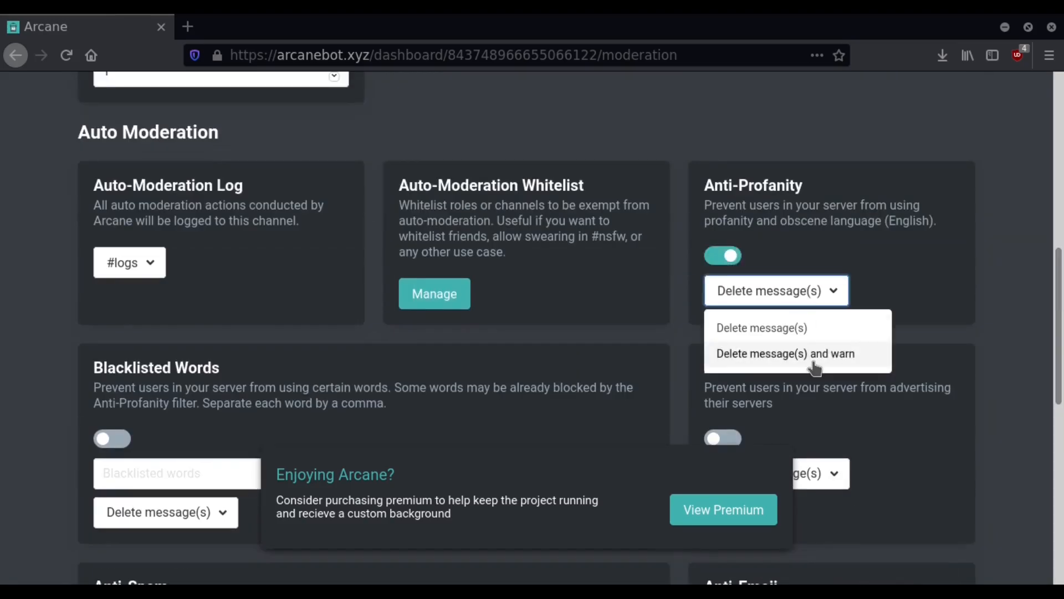
{"action": "left_click", "coordinate": [812, 357]}
{"action": "scroll", "coordinate": [643, 298], "scroll_direction": "down", "scroll_amount": 3}
{"action": "left_click", "coordinate": [723, 254]}
{"action": "left_click", "coordinate": [776, 290]}
Step: Turn on Anti-Spam with the delete-and-warn action
{"action": "left_click_drag", "start_coordinate": [1063, 363], "coordinate": [1063, 428]}
{"action": "left_click", "coordinate": [114, 301]}
{"action": "left_click", "coordinate": [150, 363]}
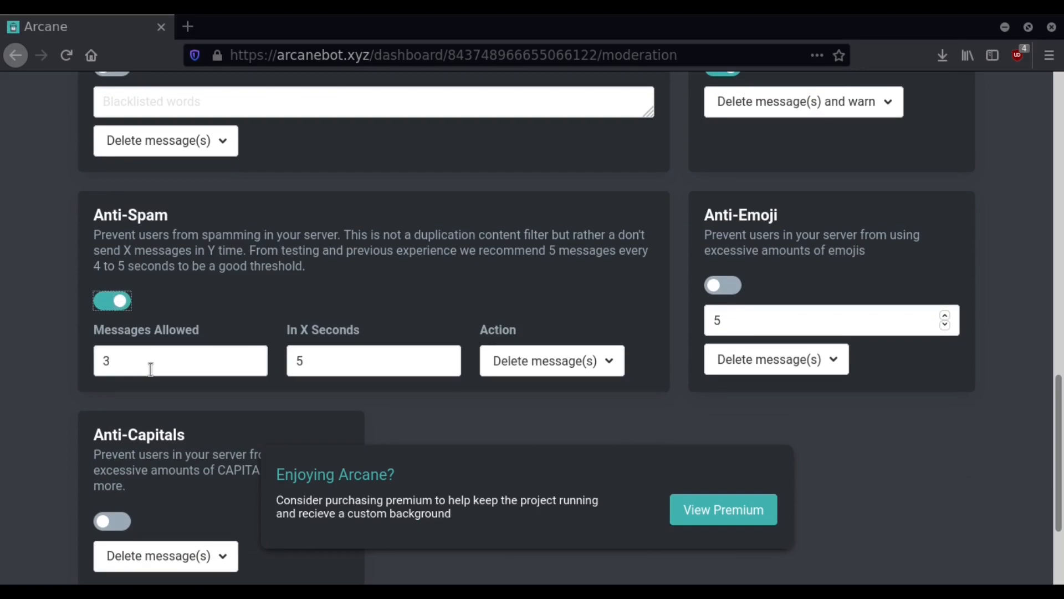
{"action": "left_click", "coordinate": [524, 360]}
Step: Turn on Anti-Emoji with a limit of 10 and the delete-and-warn action
{"action": "left_click", "coordinate": [554, 428]}
{"action": "left_click", "coordinate": [727, 288]}
{"action": "left_click", "coordinate": [779, 320]}
{"action": "key", "text": "BackSpace"}
{"action": "type", "text": "10"}
{"action": "left_click", "coordinate": [776, 359]}
{"action": "left_click", "coordinate": [777, 398]}
{"action": "scroll", "coordinate": [926, 458], "scroll_direction": "down", "scroll_amount": 3}
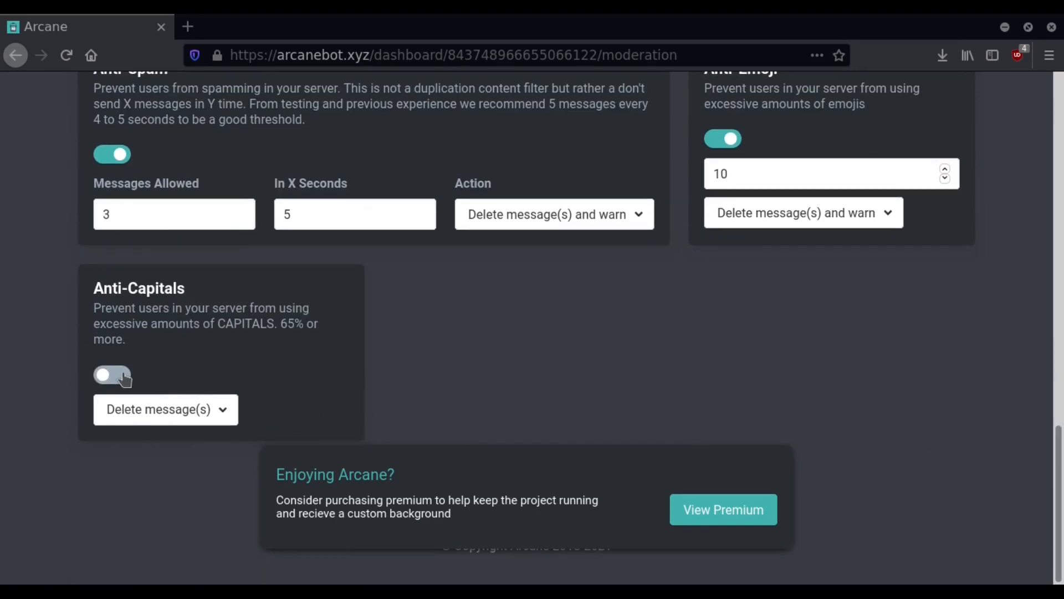
{"action": "scroll", "coordinate": [926, 459], "scroll_direction": "up", "scroll_amount": 10}
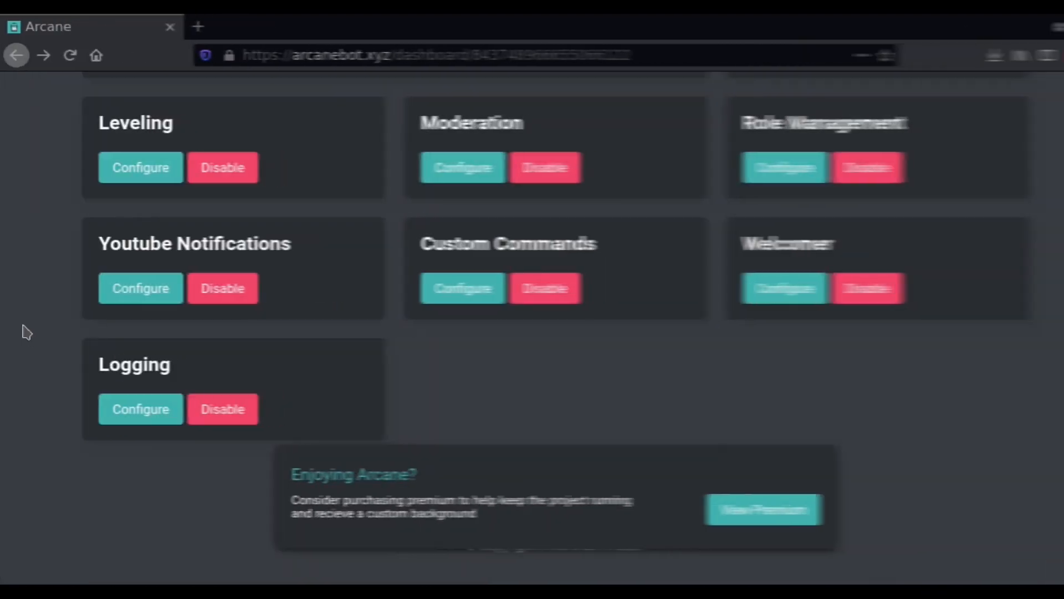
{"action": "left_click", "coordinate": [139, 169]}
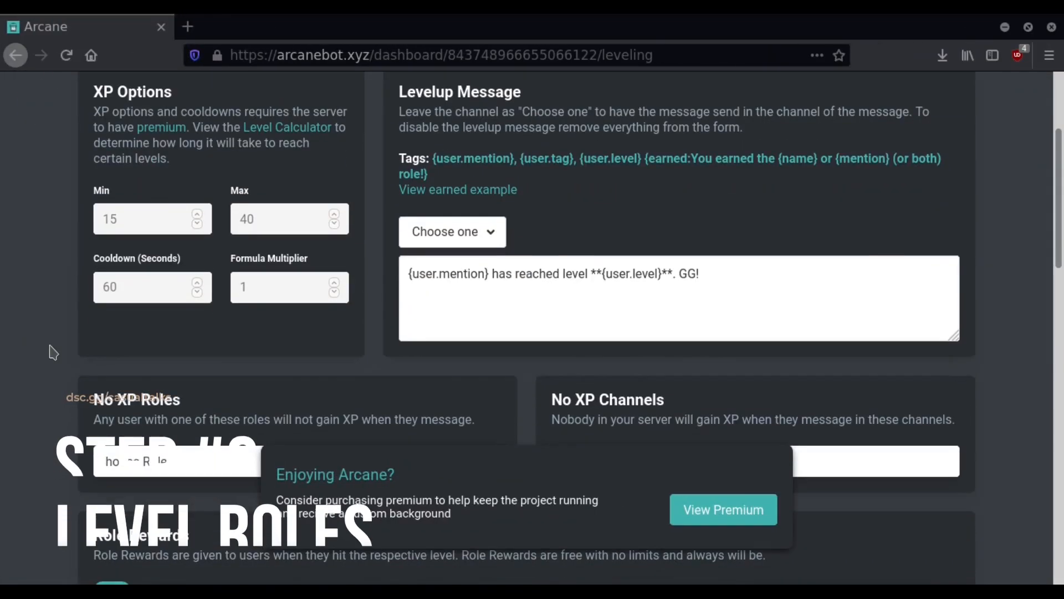
Step: Add Arcane level rewards: roles Level 1, Level 2 and Level 3 at levels 1, 2 and 3
{"action": "scroll", "coordinate": [52, 352], "scroll_direction": "down", "scroll_amount": 7}
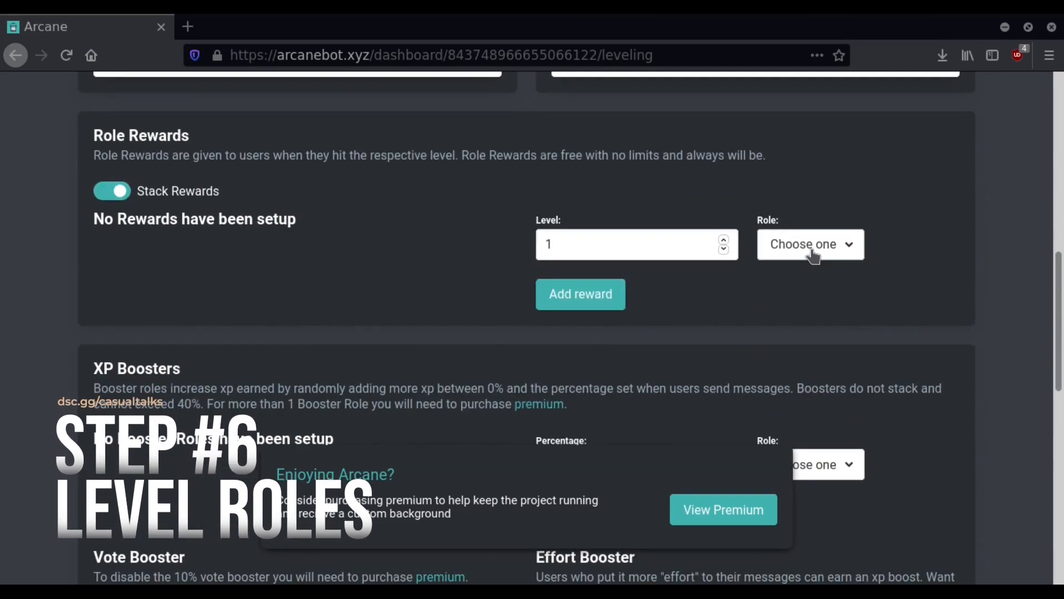
{"action": "left_click", "coordinate": [812, 255]}
{"action": "scroll", "coordinate": [848, 333], "scroll_direction": "down", "scroll_amount": 2}
{"action": "left_click", "coordinate": [788, 278]}
{"action": "left_click", "coordinate": [569, 302]}
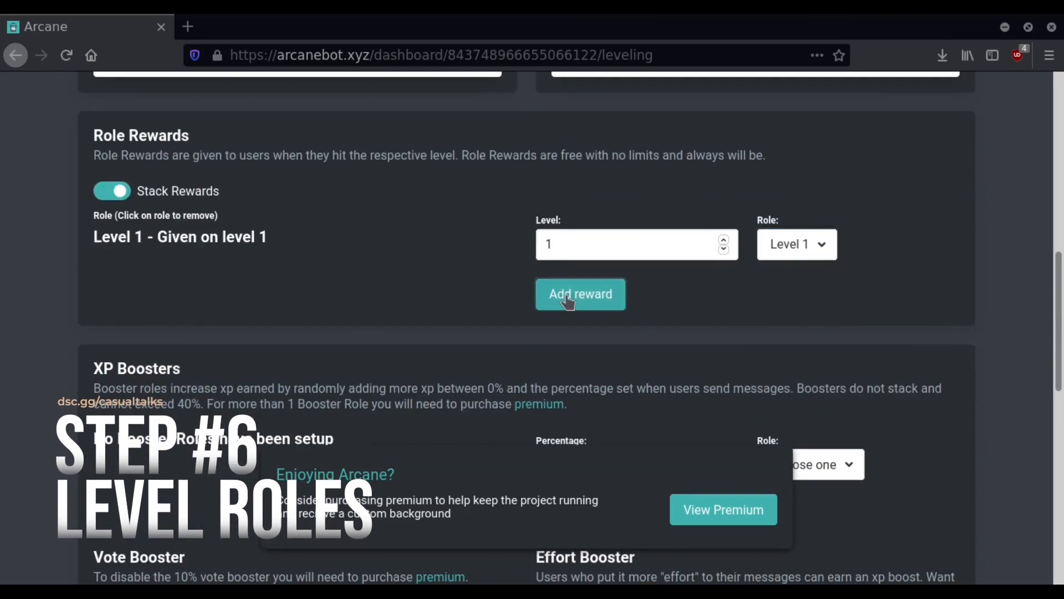
{"action": "left_click", "coordinate": [724, 309]}
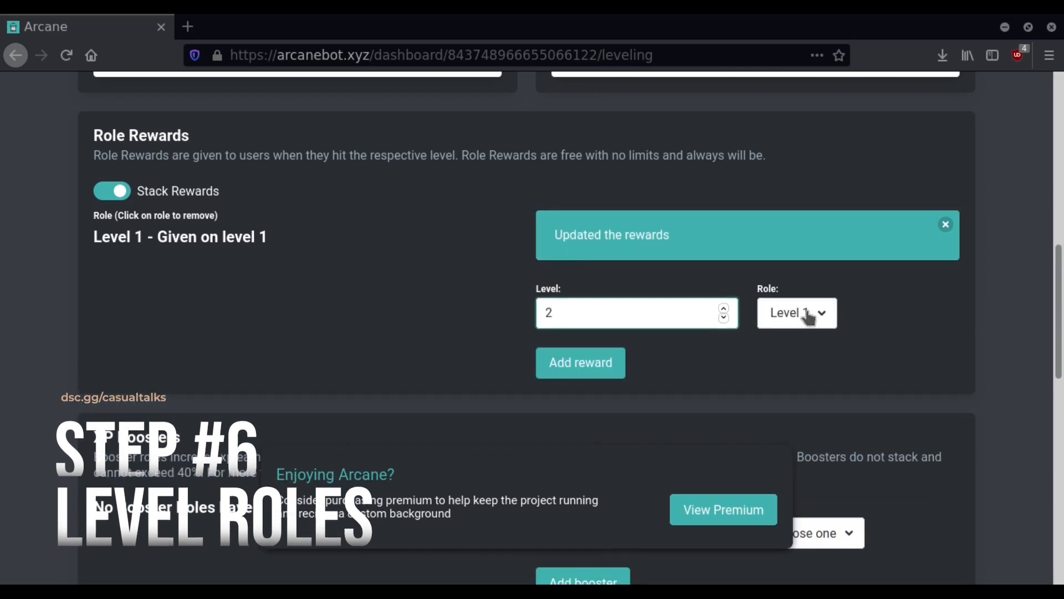
{"action": "left_click", "coordinate": [809, 314]}
{"action": "left_click", "coordinate": [787, 352]}
{"action": "left_click", "coordinate": [587, 365]}
{"action": "left_click", "coordinate": [602, 308]}
{"action": "type", "text": "3"}
{"action": "left_click", "coordinate": [765, 313]}
{"action": "left_click", "coordinate": [787, 368]}
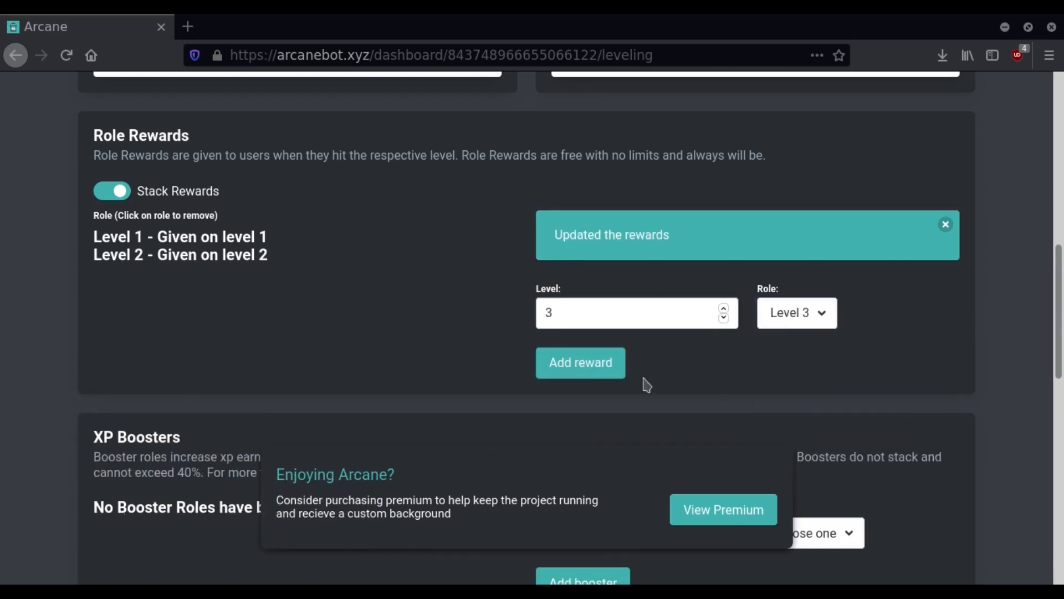
{"action": "left_click", "coordinate": [588, 363]}
{"action": "left_click", "coordinate": [589, 321]}
Step: Add the Level 4 and Level 5 roles as rewards at levels 4 and 5
{"action": "left_click", "coordinate": [797, 314]}
{"action": "left_click", "coordinate": [810, 444]}
{"action": "left_click", "coordinate": [581, 364]}
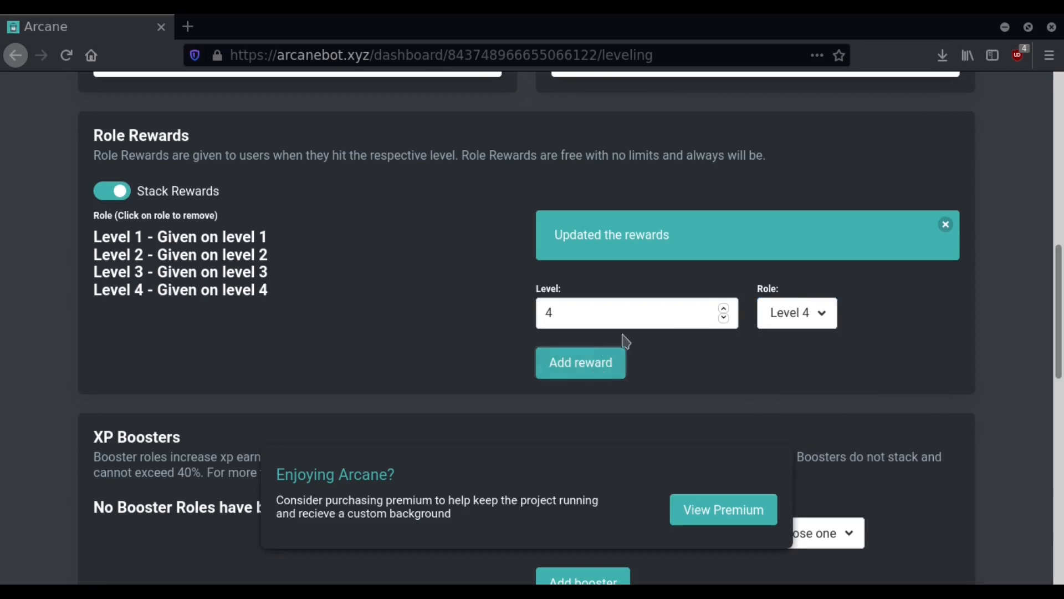
{"action": "left_click", "coordinate": [634, 311]}
{"action": "key", "text": "BackSpace"}
{"action": "type", "text": "5"}
{"action": "left_click", "coordinate": [798, 313]}
{"action": "left_click", "coordinate": [815, 470]}
{"action": "left_click", "coordinate": [591, 376]}
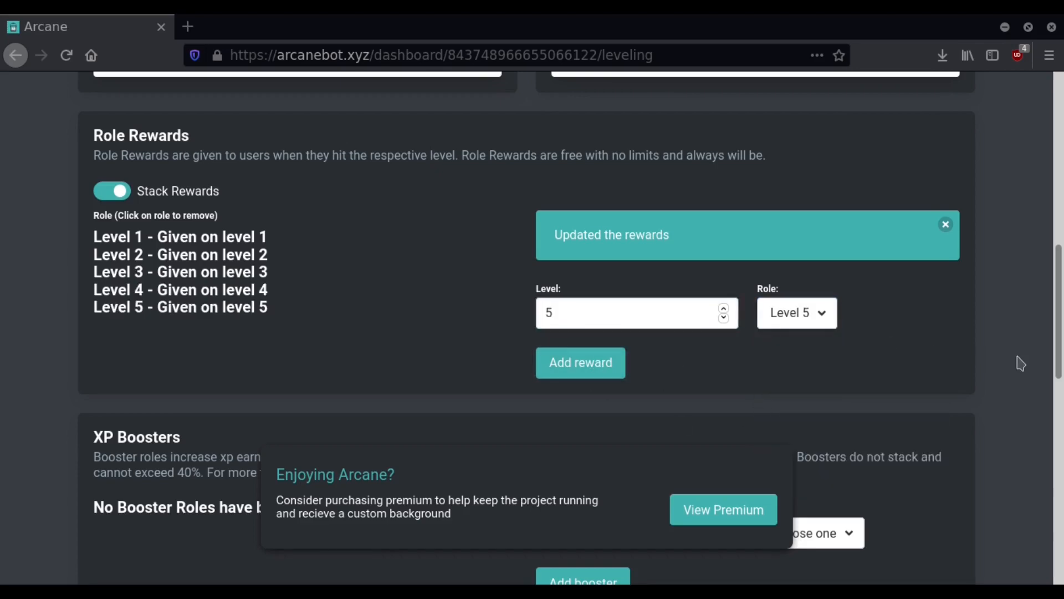
Step: Set the level-up message channel to #commands
{"action": "scroll", "coordinate": [1021, 363], "scroll_direction": "down", "scroll_amount": 4}
{"action": "scroll", "coordinate": [1021, 363], "scroll_direction": "down", "scroll_amount": 8}
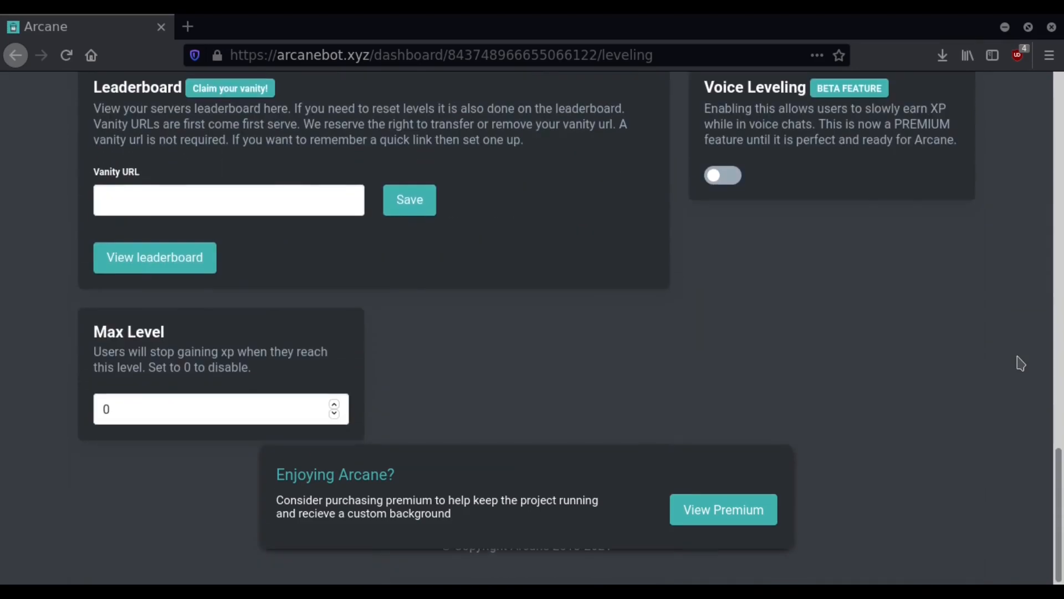
{"action": "scroll", "coordinate": [1021, 363], "scroll_direction": "up", "scroll_amount": 1}
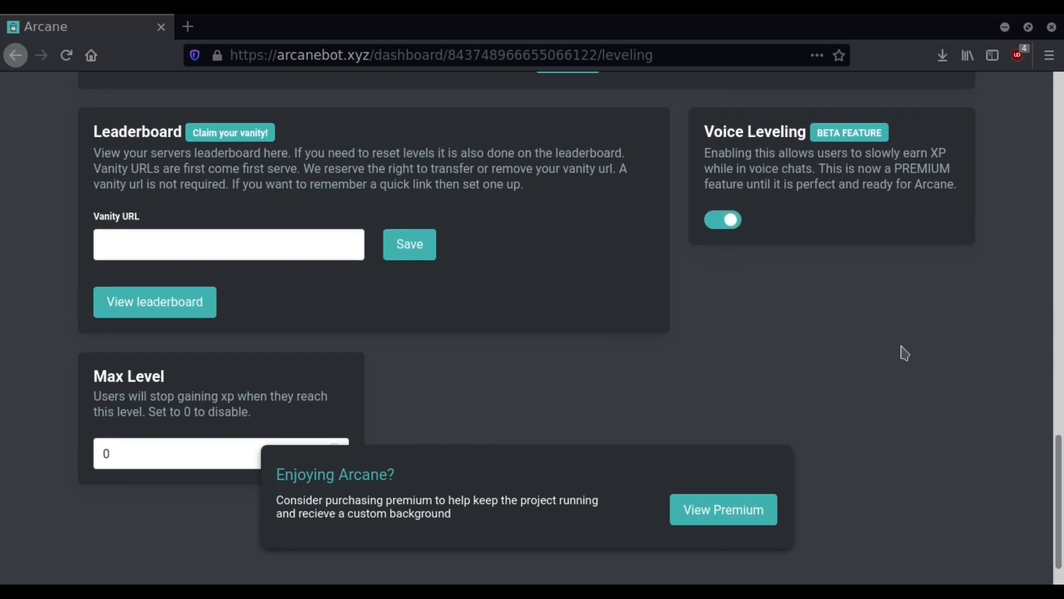
{"action": "scroll", "coordinate": [1061, 468], "scroll_direction": "up", "scroll_amount": 10}
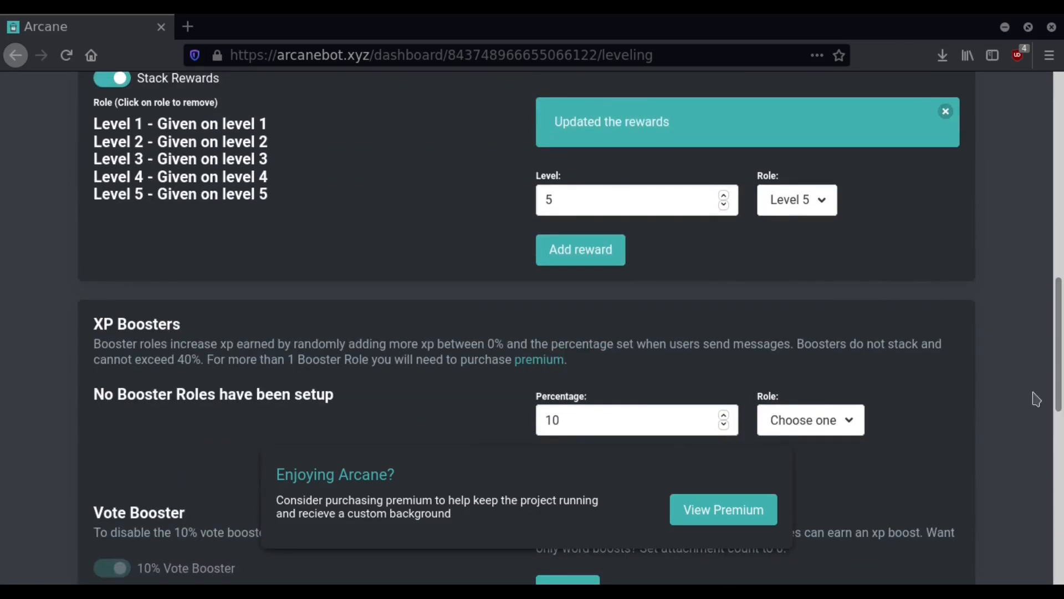
{"action": "scroll", "coordinate": [1037, 399], "scroll_direction": "up", "scroll_amount": 10}
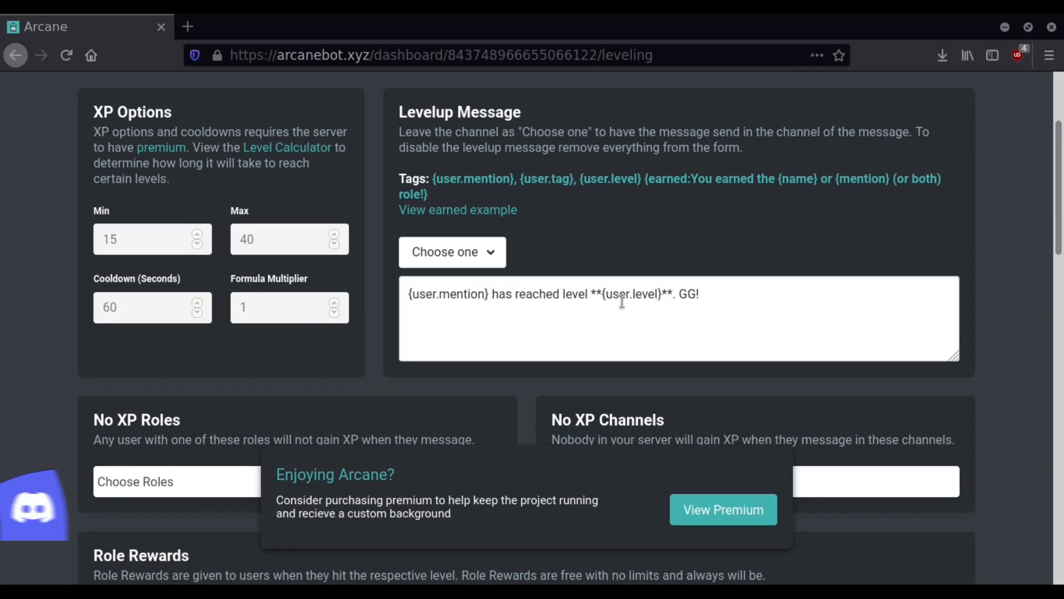
{"action": "left_click", "coordinate": [491, 253]}
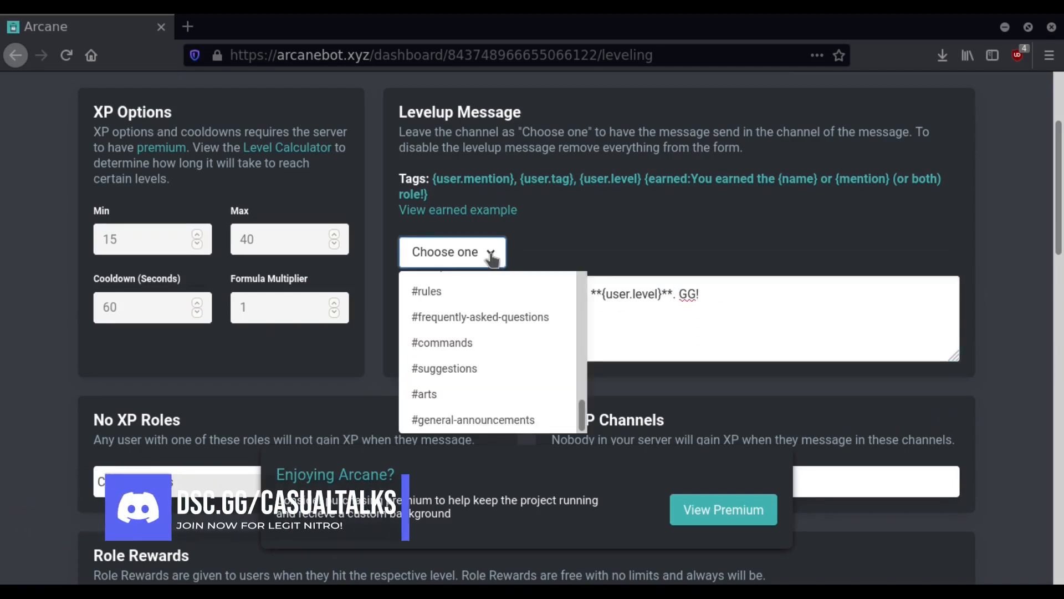
{"action": "left_click", "coordinate": [452, 343]}
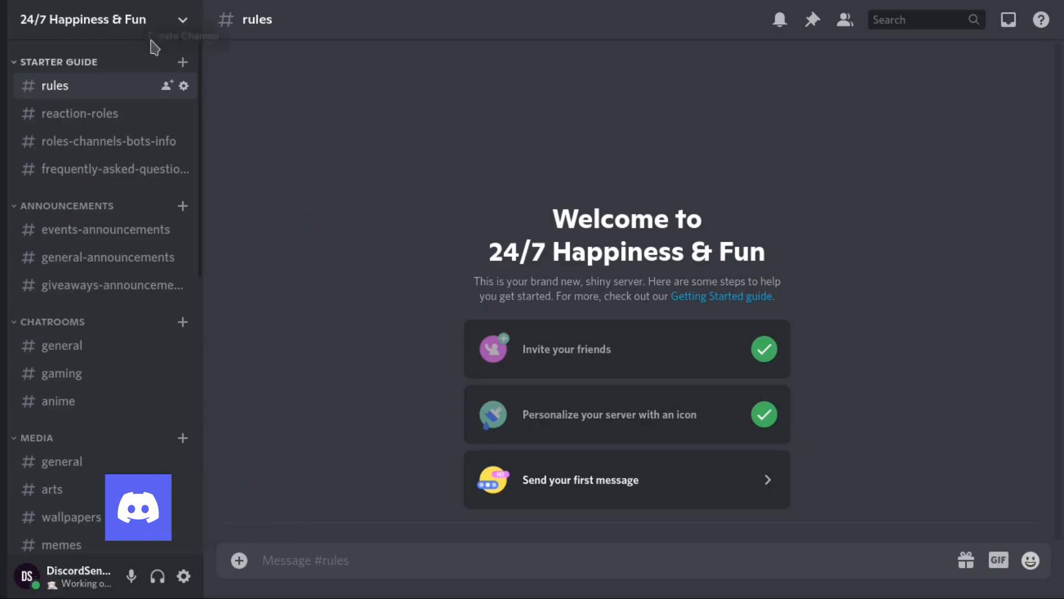
{"action": "left_click", "coordinate": [147, 40]}
{"action": "left_click", "coordinate": [145, 125]}
{"action": "left_click", "coordinate": [135, 107]}
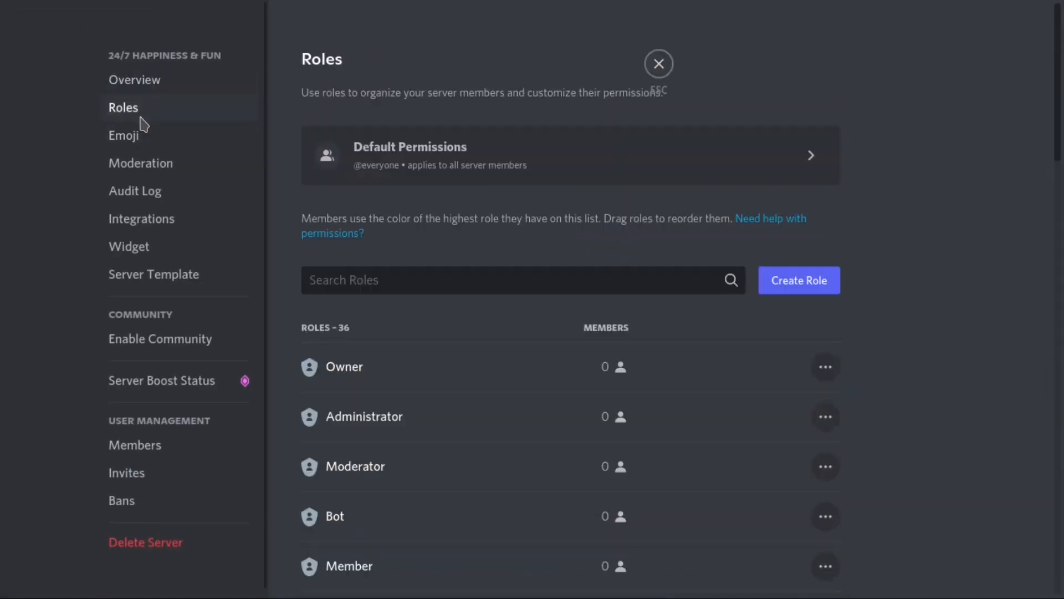
{"action": "scroll", "coordinate": [987, 269], "scroll_direction": "down", "scroll_amount": 8}
{"action": "scroll", "coordinate": [987, 269], "scroll_direction": "down", "scroll_amount": 15}
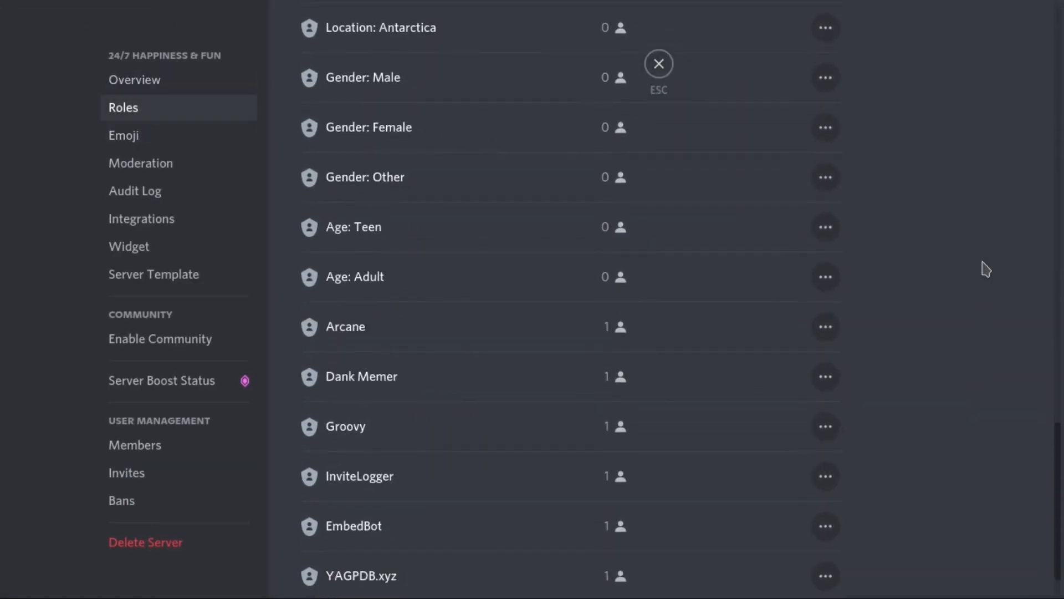
{"action": "left_click_drag", "start_coordinate": [285, 276], "coordinate": [283, 247]}
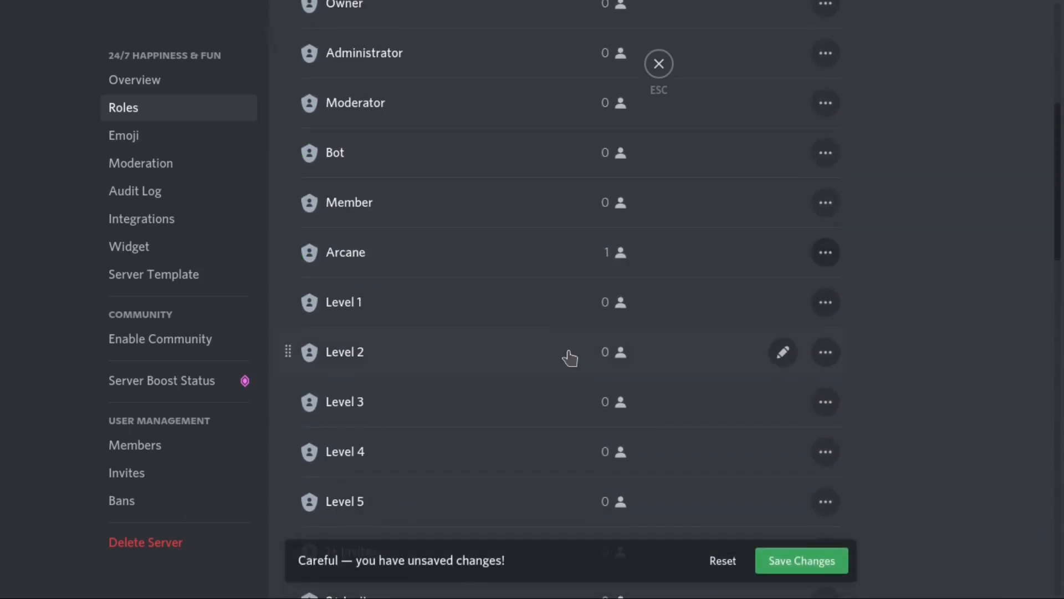
{"action": "left_click", "coordinate": [791, 560]}
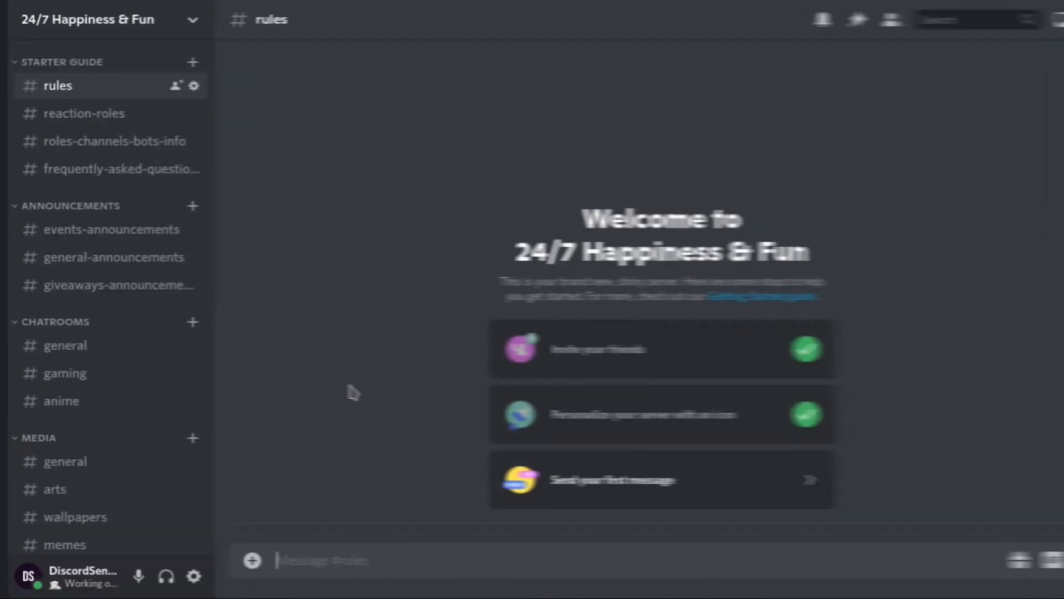
{"action": "type", "text": "/addRank"}
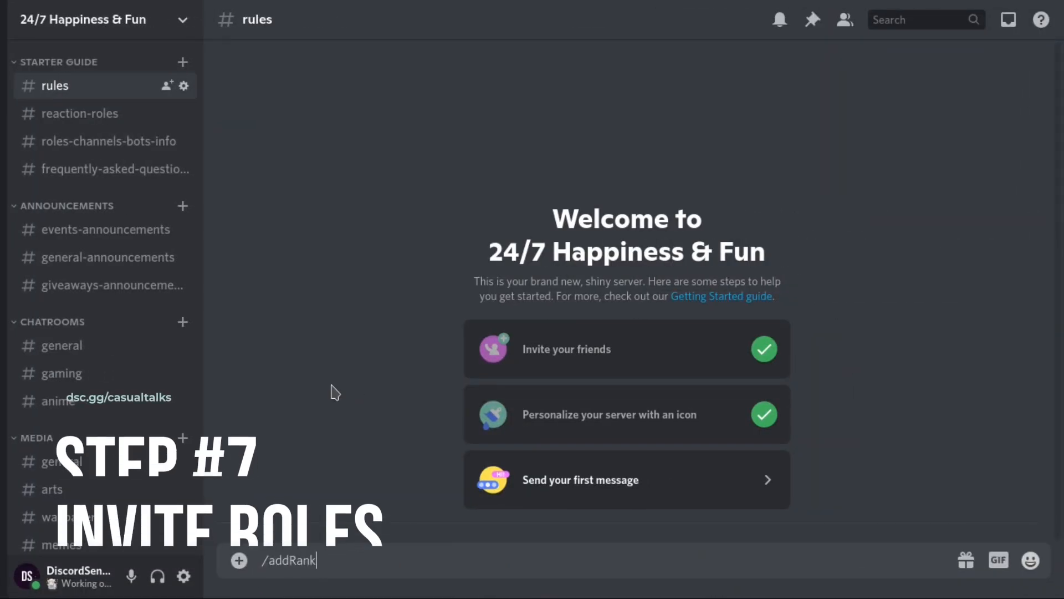
{"action": "type", "text": " 1 @invite"}
Step: Send InviteLogger ranks 1, 2 and 3 with the @1+, @2+ and @3+ Invites roles
{"action": "left_click", "coordinate": [332, 382]}
{"action": "key", "text": "Return"}
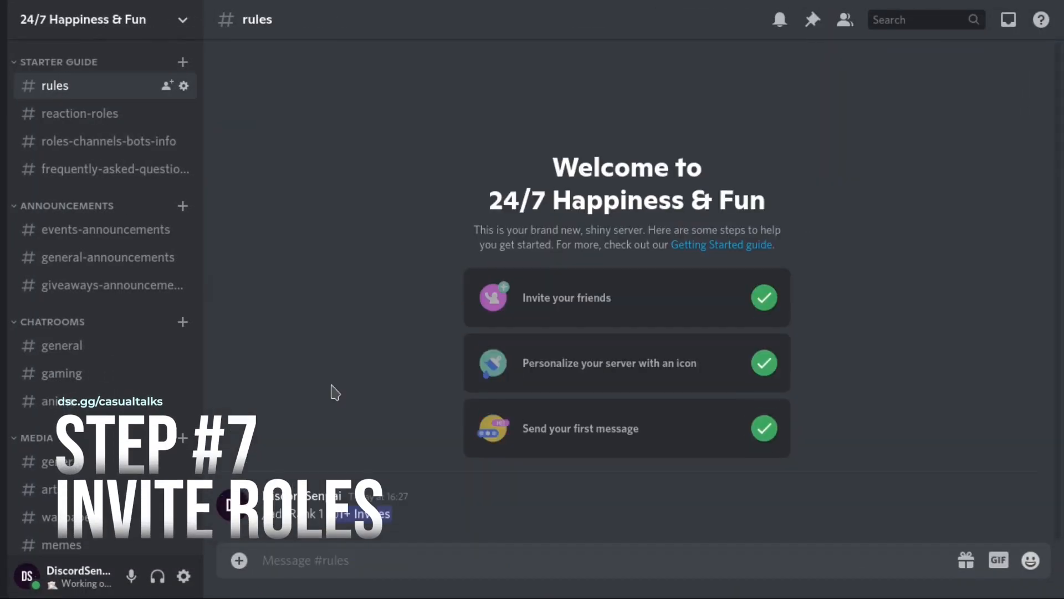
{"action": "type", "text": "/addRank"}
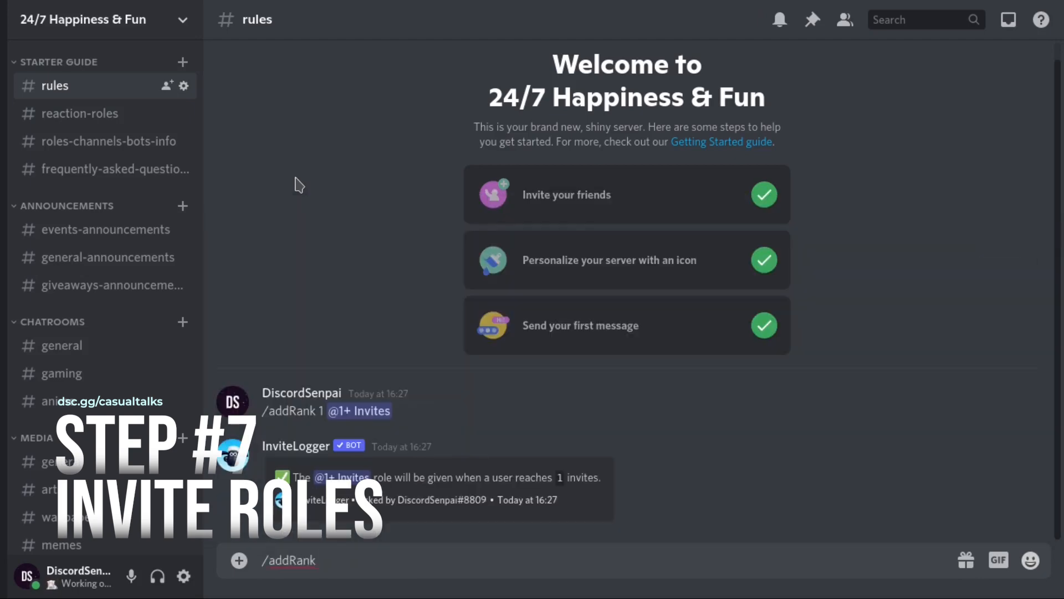
{"action": "type", "text": " 2 @inv"}
{"action": "key", "text": "Down"}
{"action": "key", "text": "Down"}
{"action": "key", "text": "Return"}
{"action": "key", "text": "Return"}
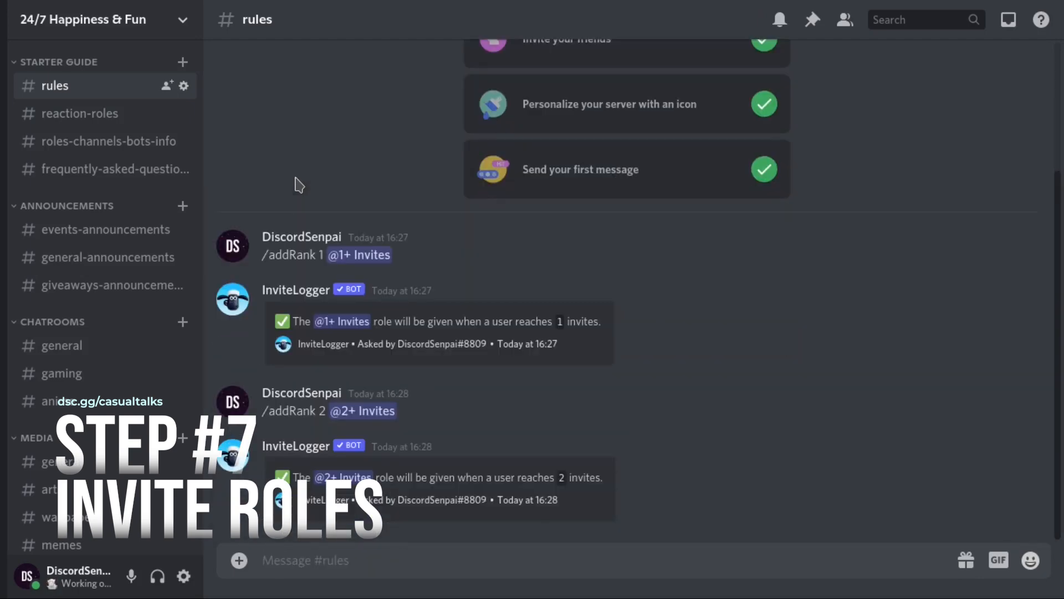
{"action": "type", "text": "/addRank 3 @invi"}
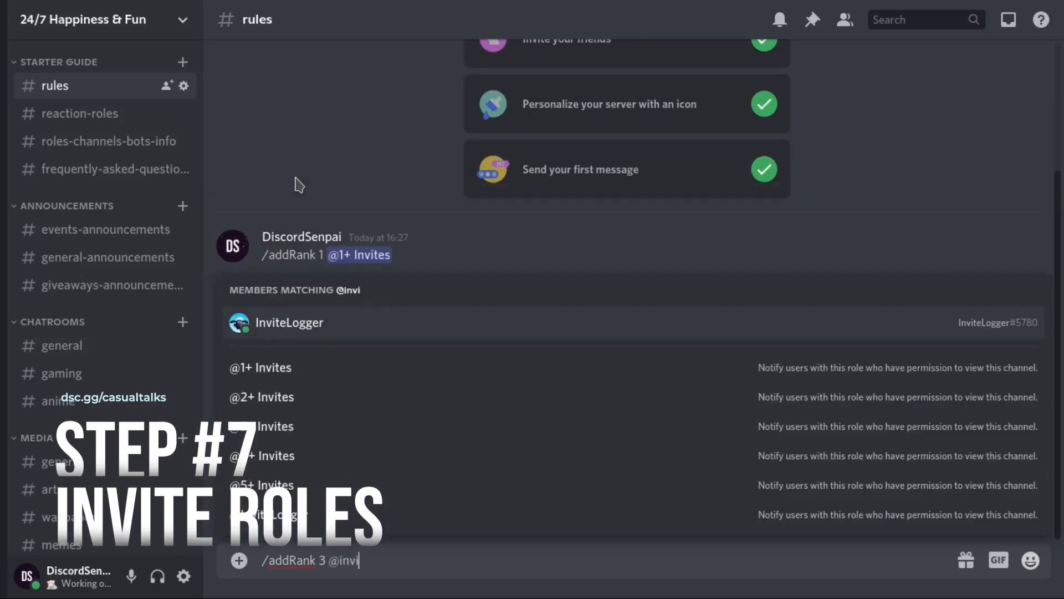
{"action": "key", "text": "Down"}
{"action": "key", "text": "Down"}
{"action": "key", "text": "Down"}
{"action": "key", "text": "Return"}
{"action": "key", "text": "Return"}
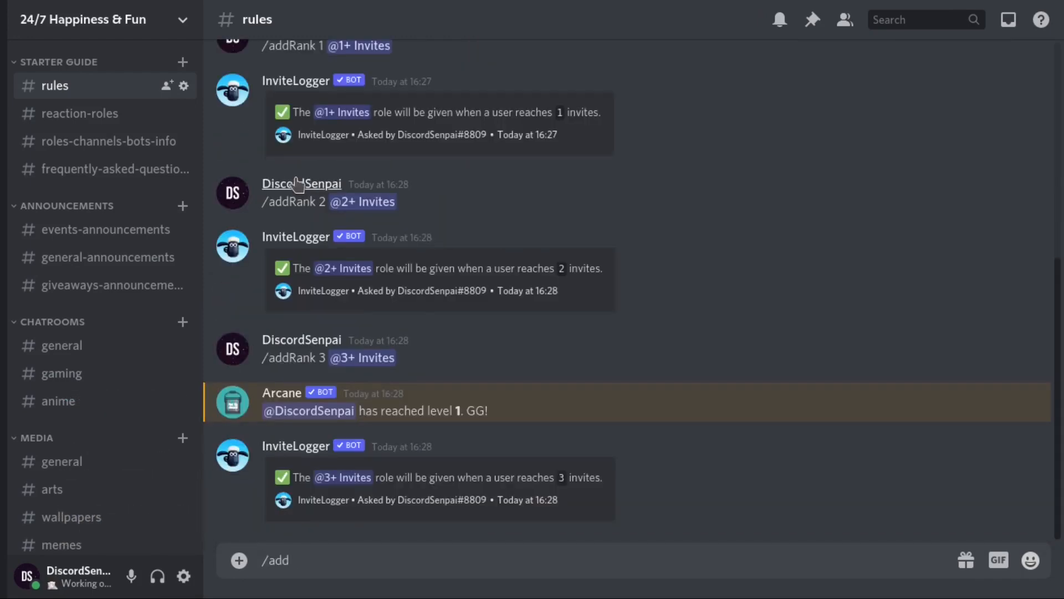
Step: Send InviteLogger ranks 4 and 5 with the @4+ Invites and @5+ Invites roles
{"action": "type", "text": "4 @invite"}
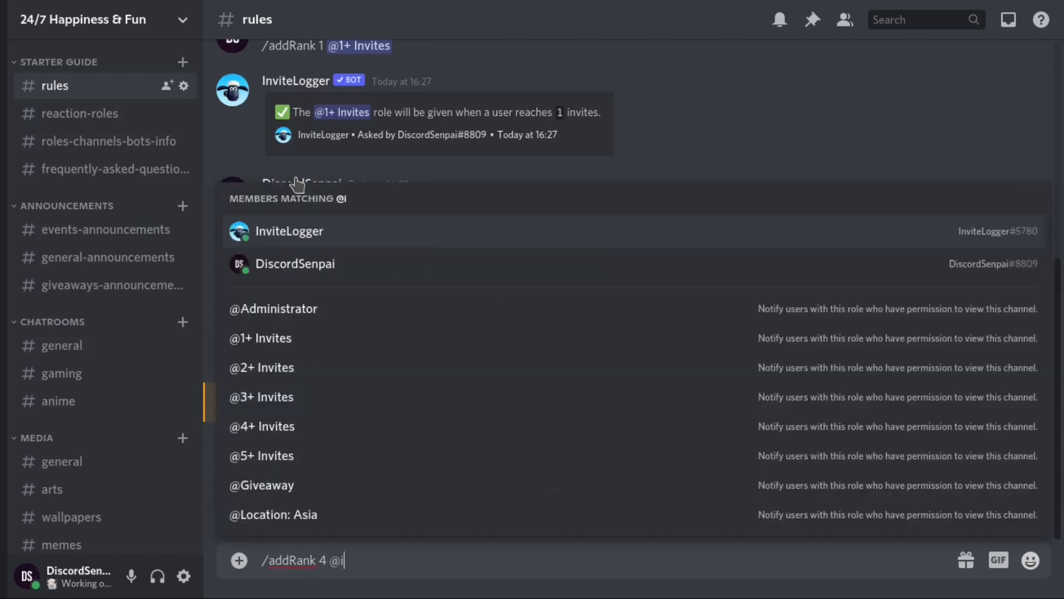
{"action": "key", "text": "Down"}
{"action": "key", "text": "Down"}
{"action": "key", "text": "Down"}
{"action": "key", "text": "Down"}
{"action": "key", "text": "Return"}
{"action": "key", "text": "Return"}
{"action": "type", "text": "/a"}
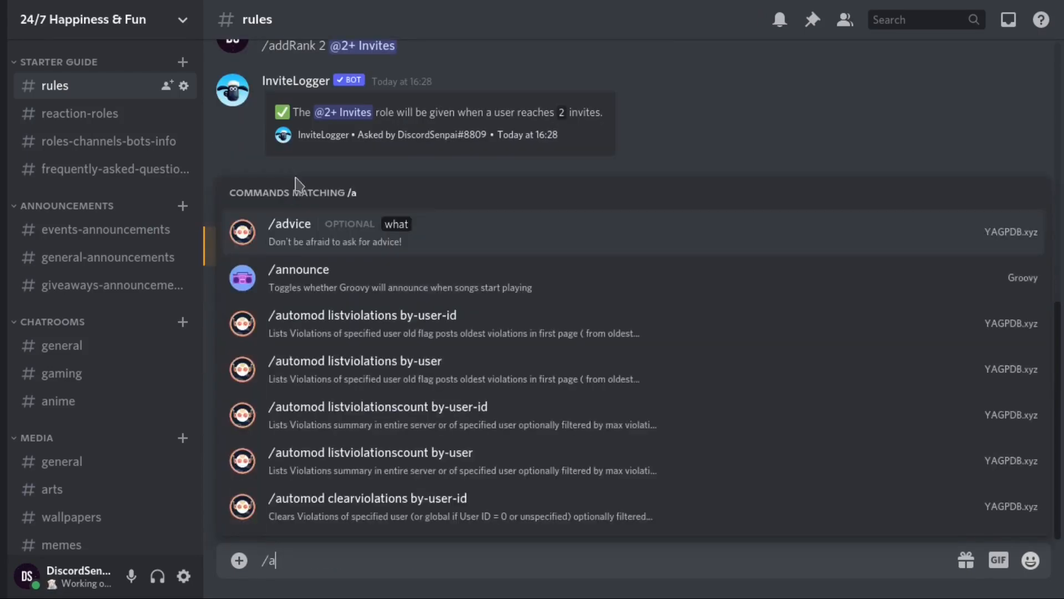
{"action": "type", "text": "ddRank 5 @invite"}
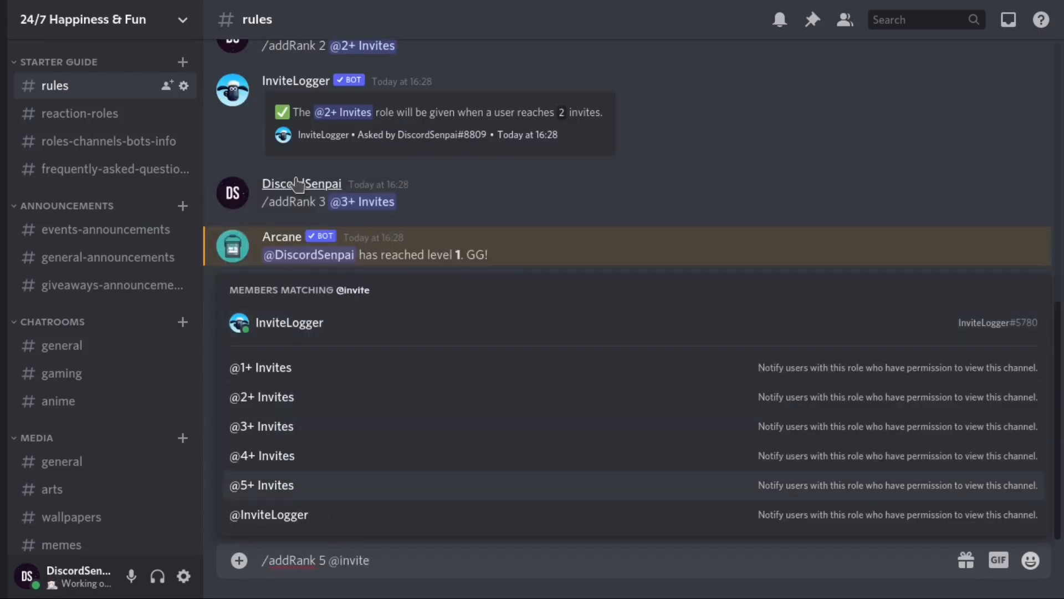
{"action": "key", "text": "Down"}
{"action": "key", "text": "Down"}
{"action": "key", "text": "Down"}
{"action": "key", "text": "Down"}
{"action": "key", "text": "Down"}
{"action": "key", "text": "Return"}
{"action": "key", "text": "Return"}
{"action": "left_click", "coordinate": [156, 29]}
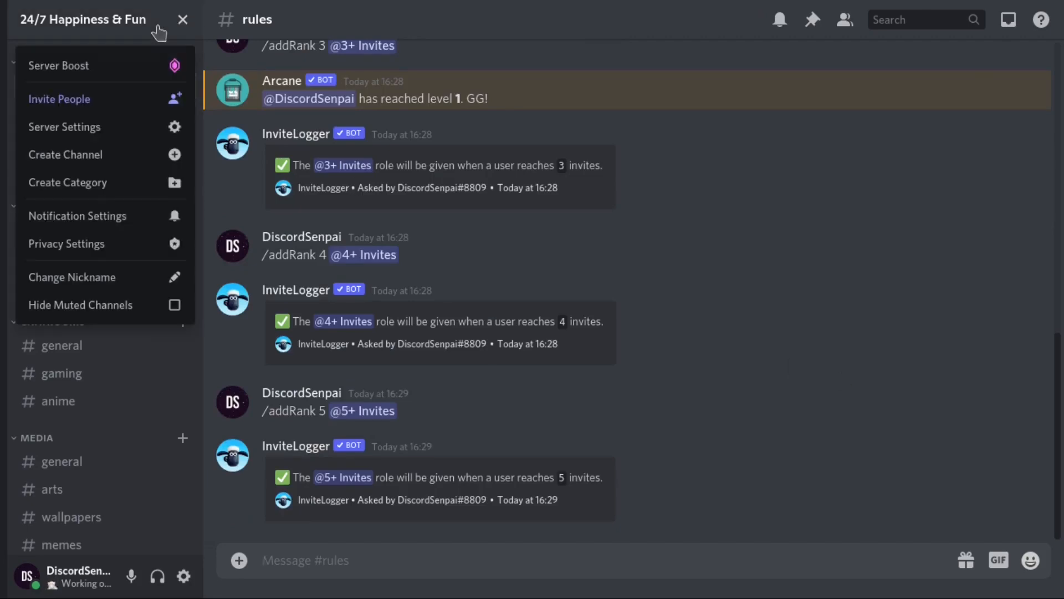
Step: Move the InviteLogger role up to just below Gender: Male
{"action": "left_click", "coordinate": [152, 126]}
{"action": "scroll", "coordinate": [946, 280], "scroll_direction": "down", "scroll_amount": 10}
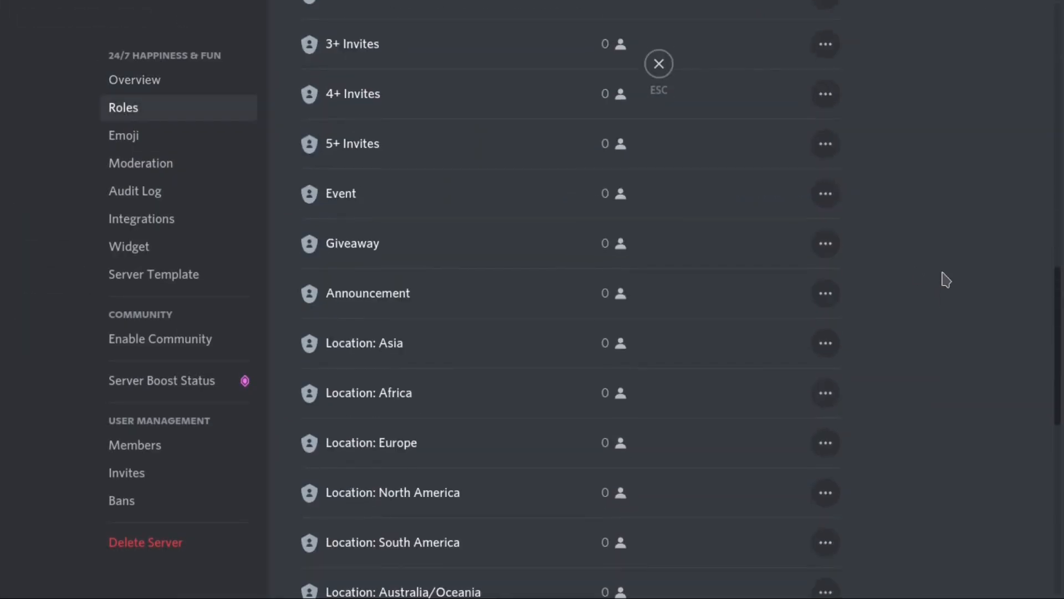
{"action": "left_click_drag", "start_coordinate": [285, 423], "coordinate": [278, 116]}
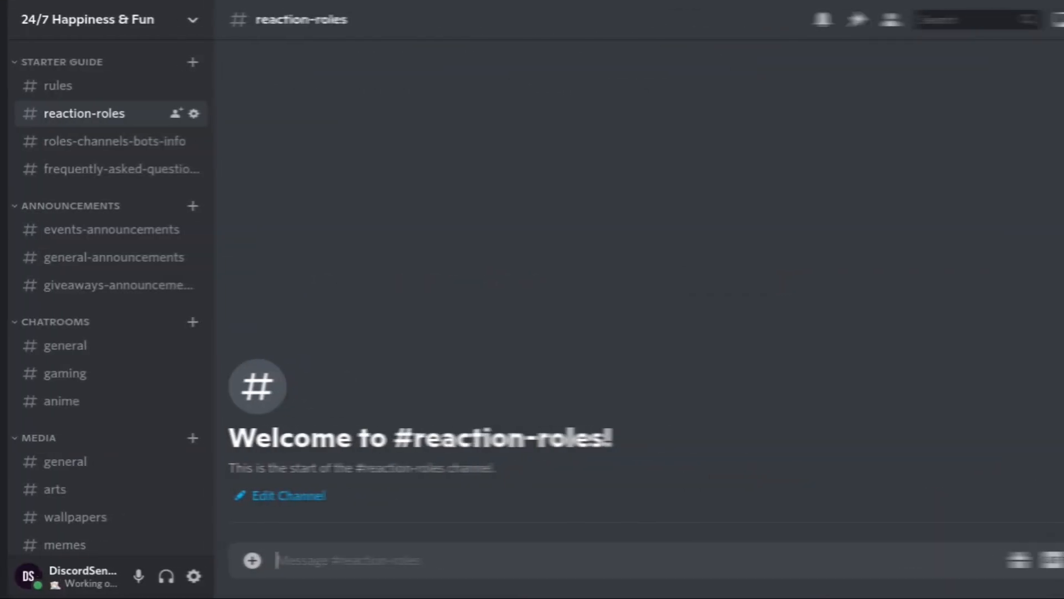
Step: Clone the Staff Area's #chat channel as a new channel named media
{"action": "scroll", "coordinate": [119, 292], "scroll_direction": "down", "scroll_amount": 10}
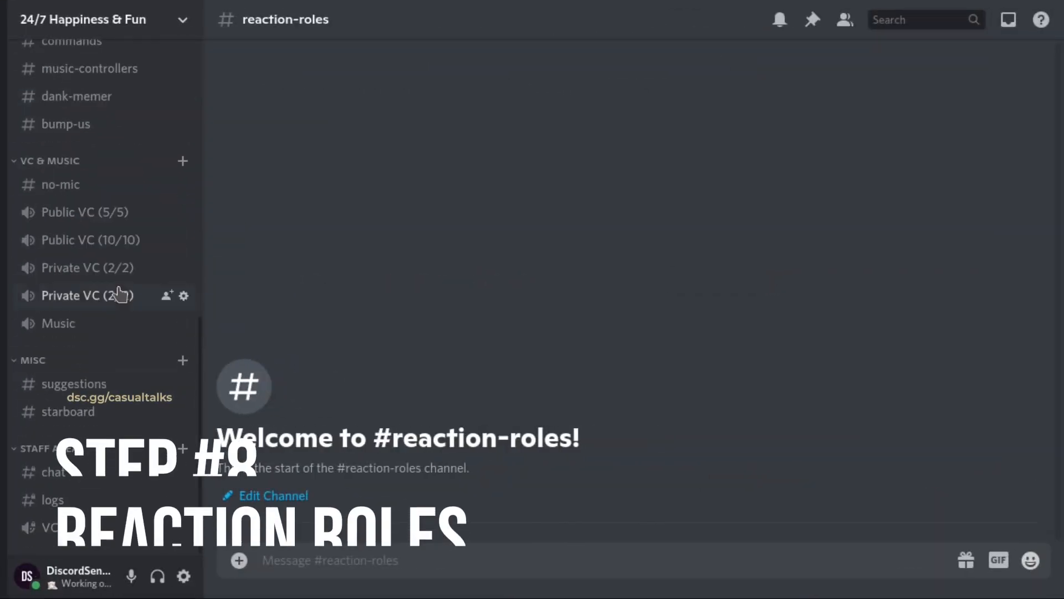
{"action": "right_click", "coordinate": [76, 473]}
{"action": "left_click", "coordinate": [118, 482]}
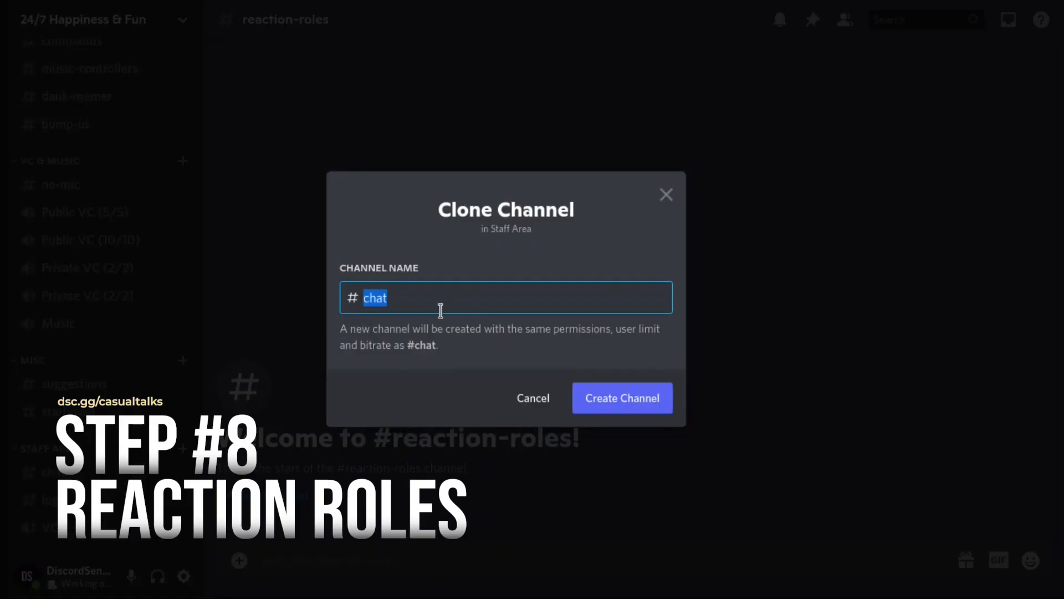
{"action": "type", "text": "media"}
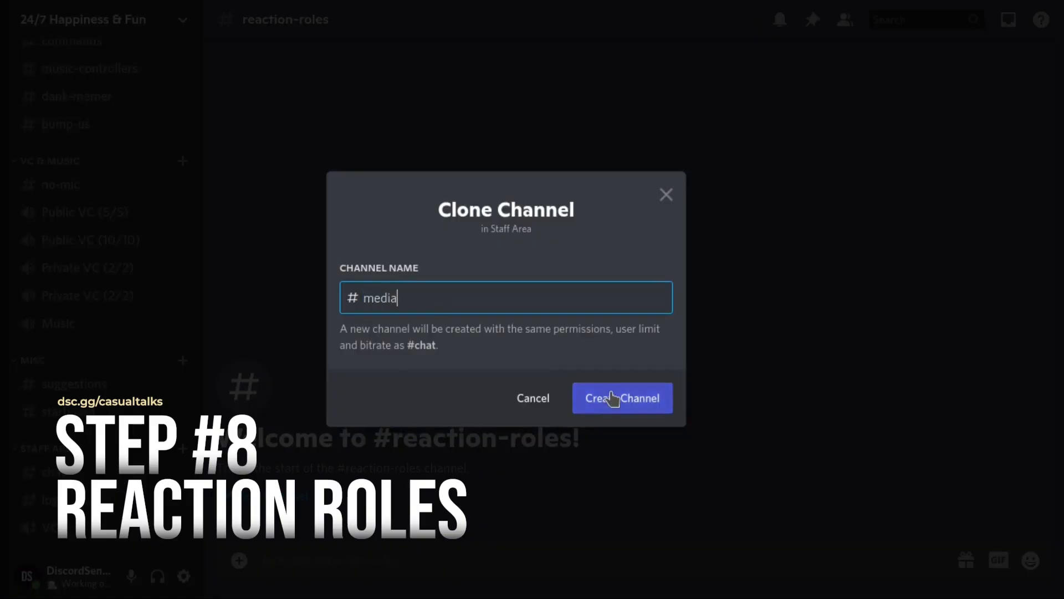
{"action": "left_click", "coordinate": [613, 398]}
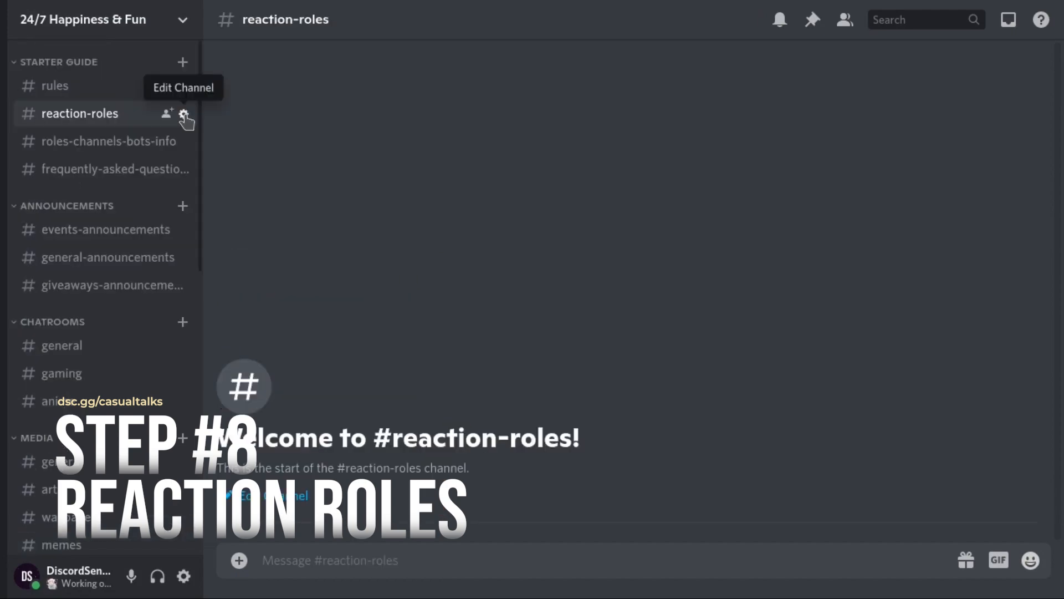
Step: Add EmbedBot to #reaction-roles permissions with Send Messages allowed, and save
{"action": "left_click", "coordinate": [184, 115]}
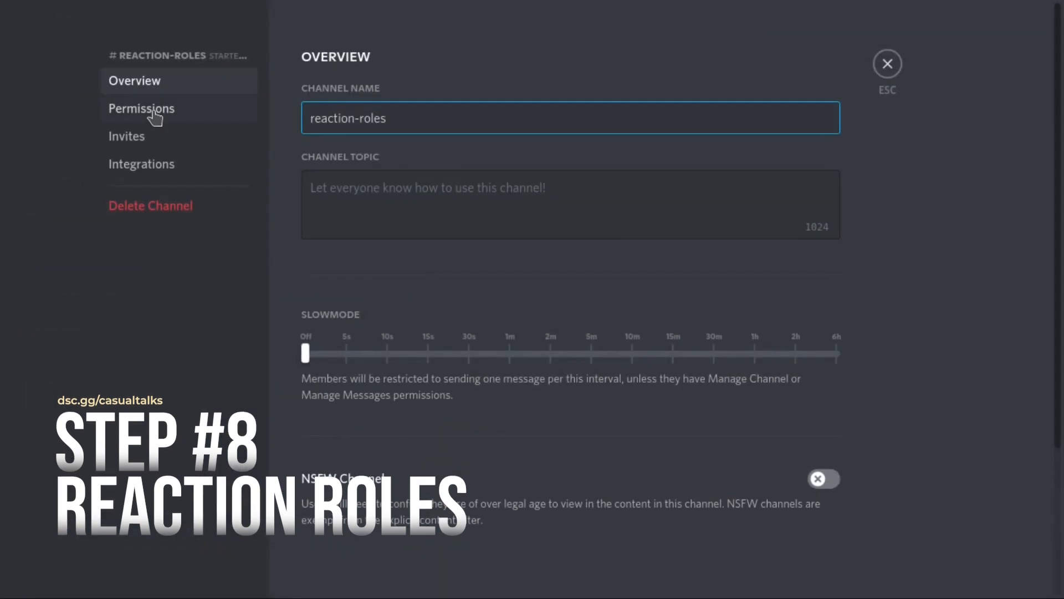
{"action": "left_click", "coordinate": [151, 110]}
{"action": "left_click", "coordinate": [456, 360]}
{"action": "type", "text": "emb"}
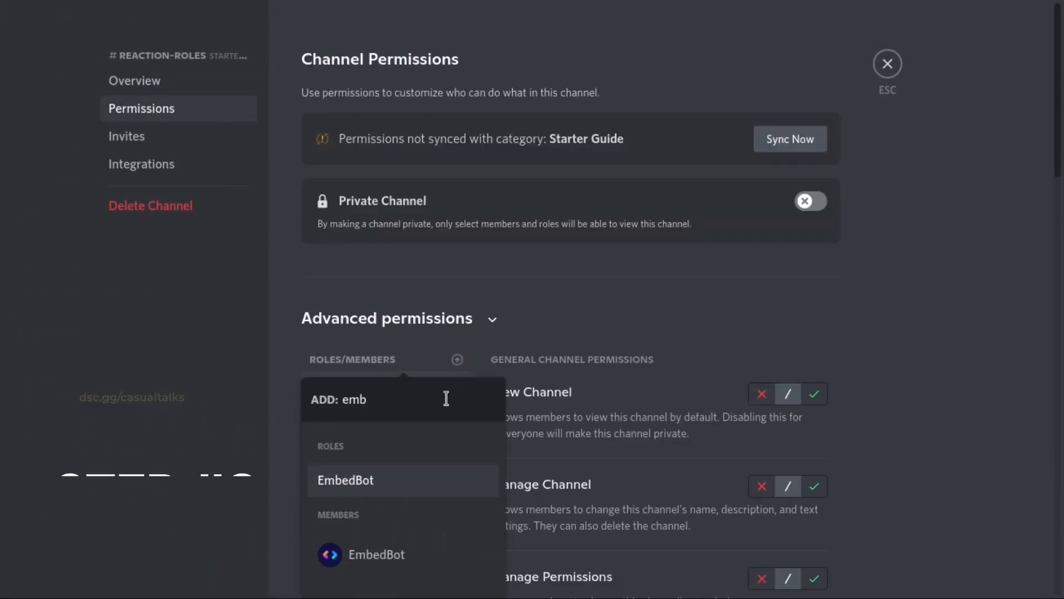
{"action": "left_click", "coordinate": [425, 480]}
{"action": "scroll", "coordinate": [968, 400], "scroll_direction": "down", "scroll_amount": 5}
{"action": "scroll", "coordinate": [969, 399], "scroll_direction": "down", "scroll_amount": 3}
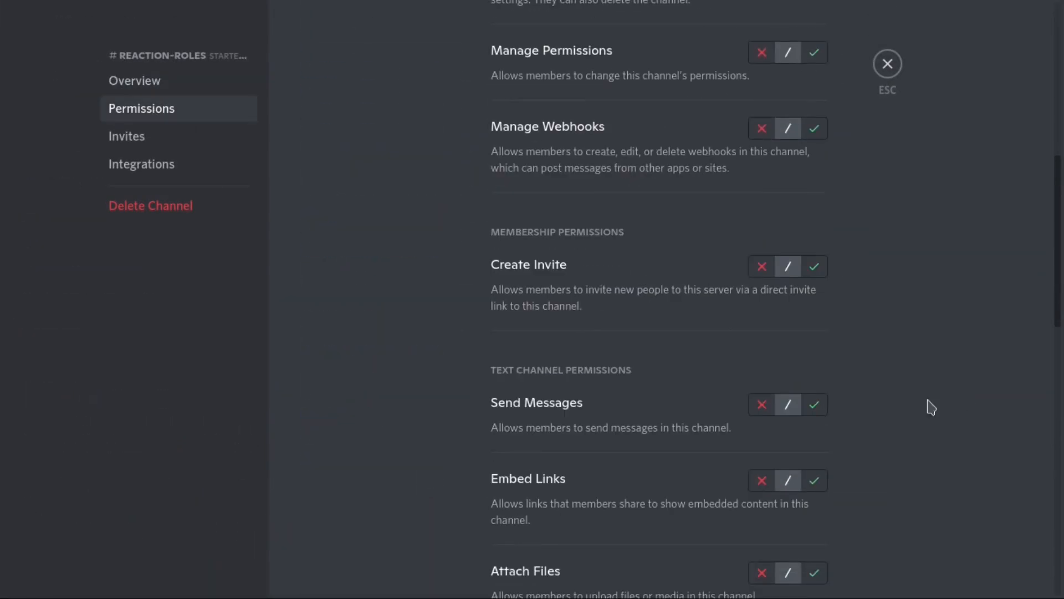
{"action": "left_click", "coordinate": [815, 404]}
{"action": "left_click", "coordinate": [817, 561]}
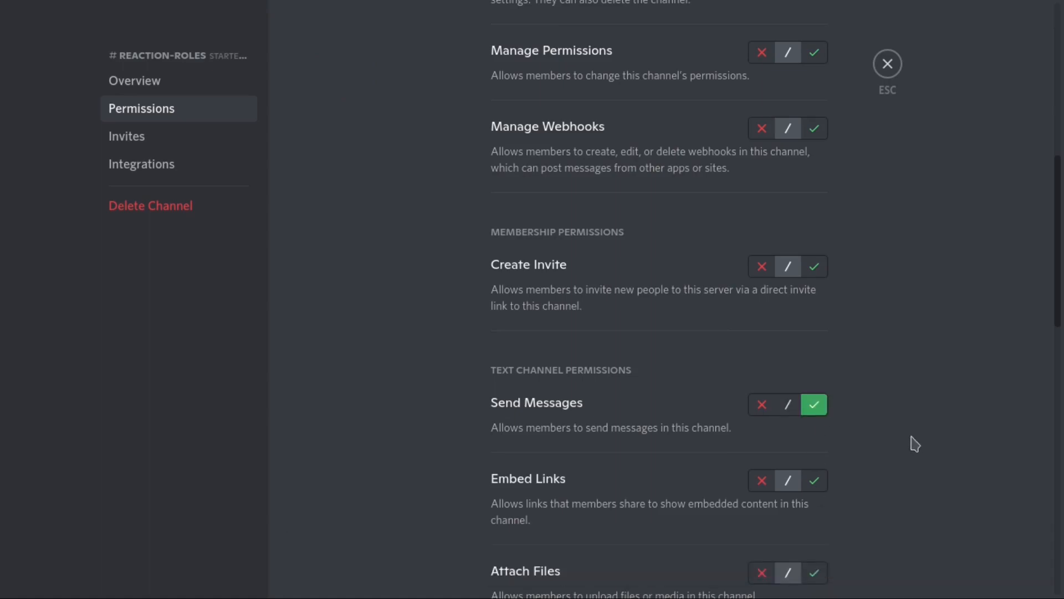
{"action": "left_click", "coordinate": [888, 64]}
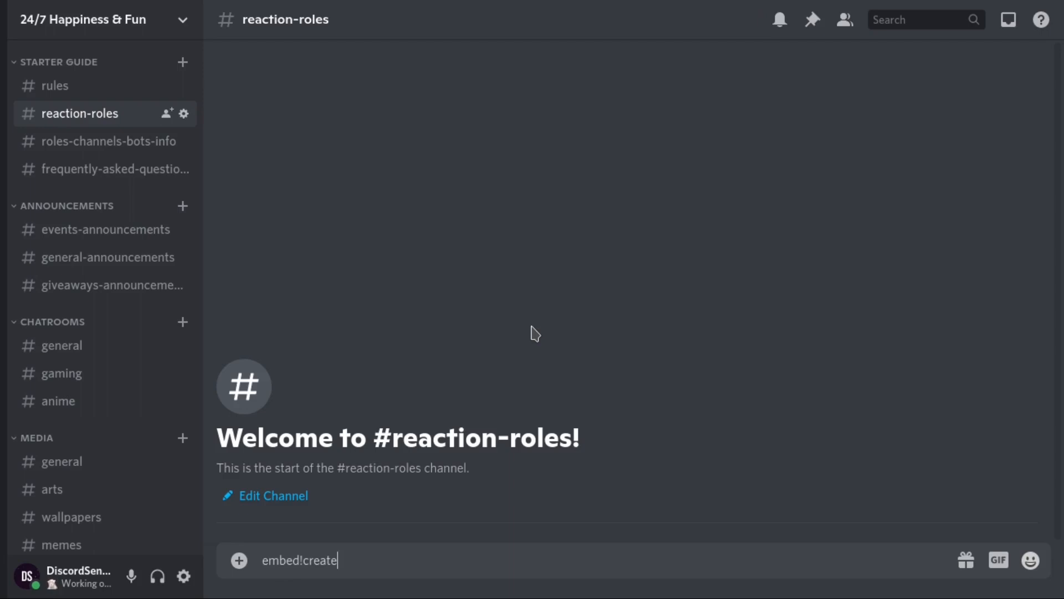
Step: Send embed!create Roles, then copy the ROLES GIF link from #media
{"action": "key", "text": "Return"}
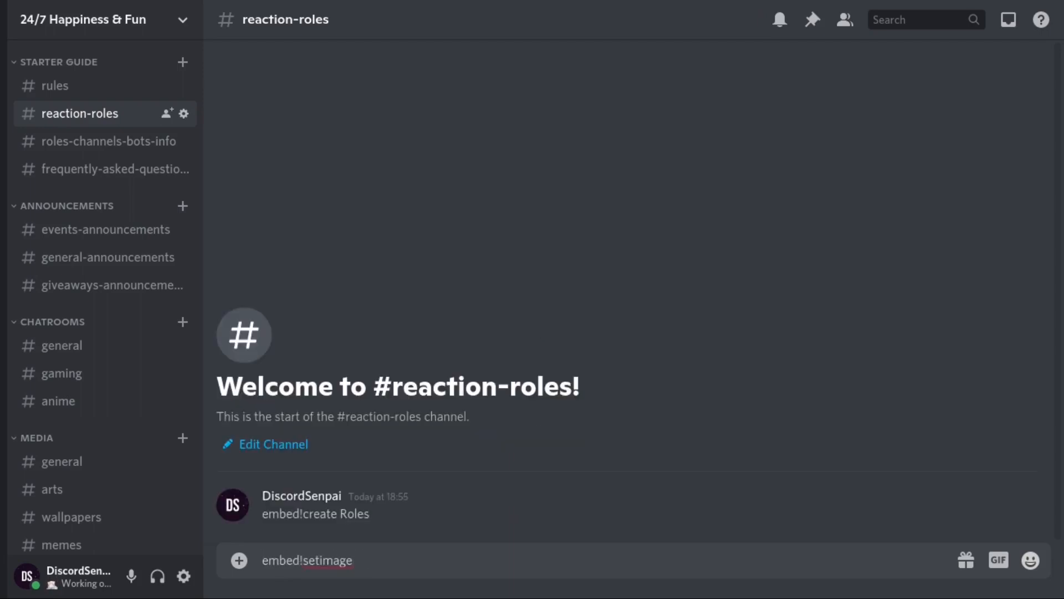
{"action": "scroll", "coordinate": [138, 281], "scroll_direction": "down", "scroll_amount": 10}
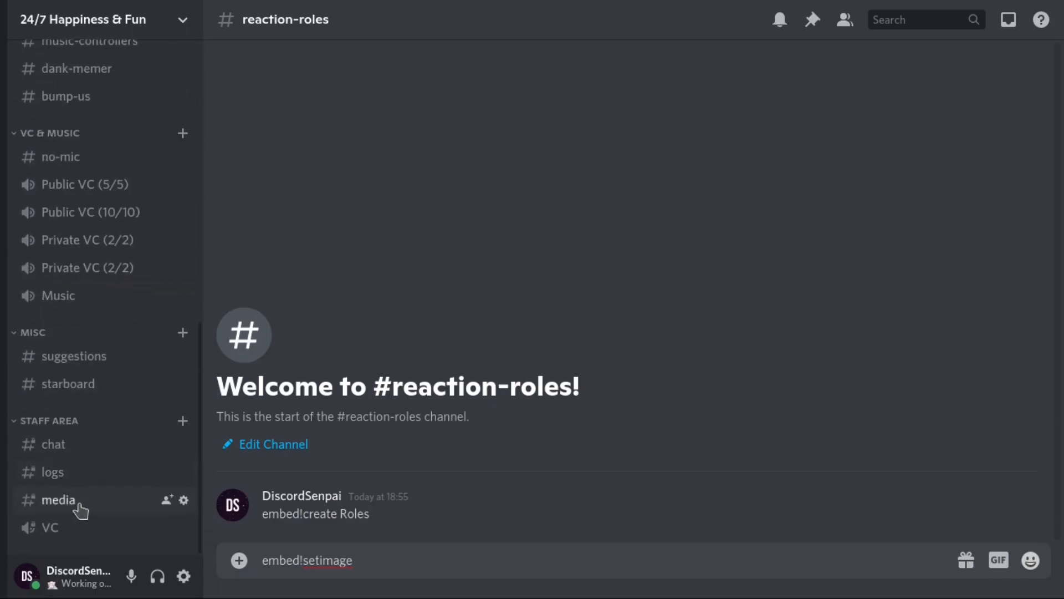
{"action": "left_click", "coordinate": [78, 502]}
{"action": "left_click", "coordinate": [536, 451]}
{"action": "right_click", "coordinate": [559, 323]}
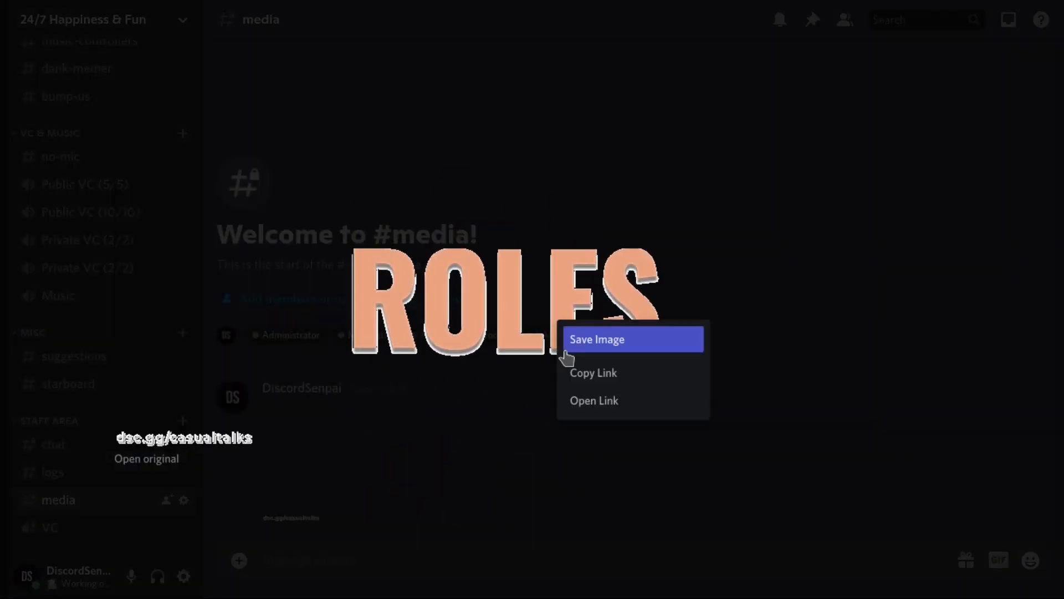
{"action": "left_click", "coordinate": [602, 373]}
{"action": "left_click", "coordinate": [977, 399]}
Step: In #reaction-roles, set the copied GIF as the embed image with embed!setimage and post it with embed!send
{"action": "scroll", "coordinate": [153, 323], "scroll_direction": "up", "scroll_amount": 10}
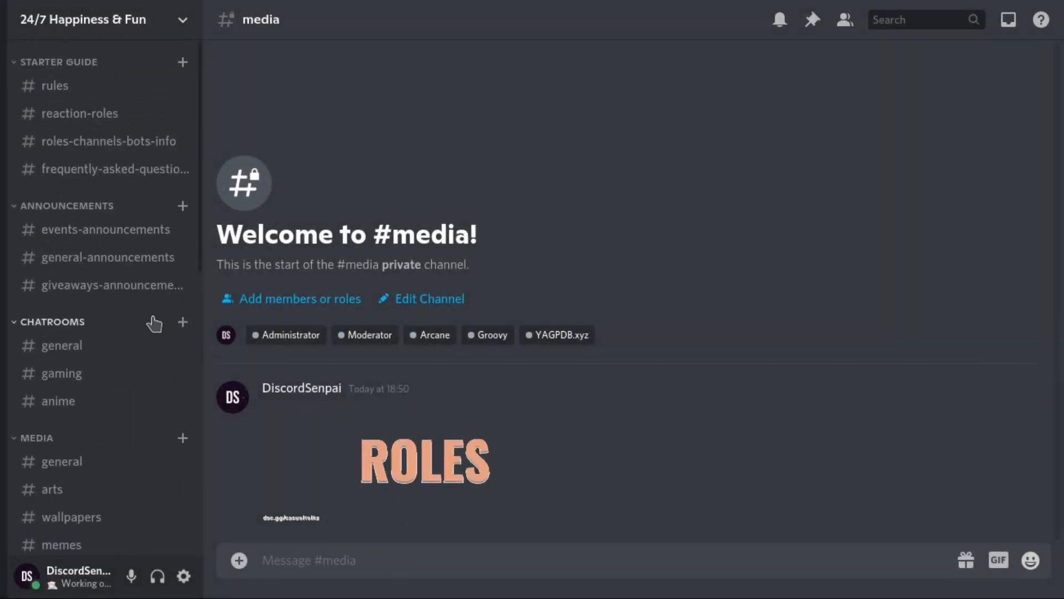
{"action": "left_click", "coordinate": [90, 123]}
{"action": "type", "text": "embed!setimage"}
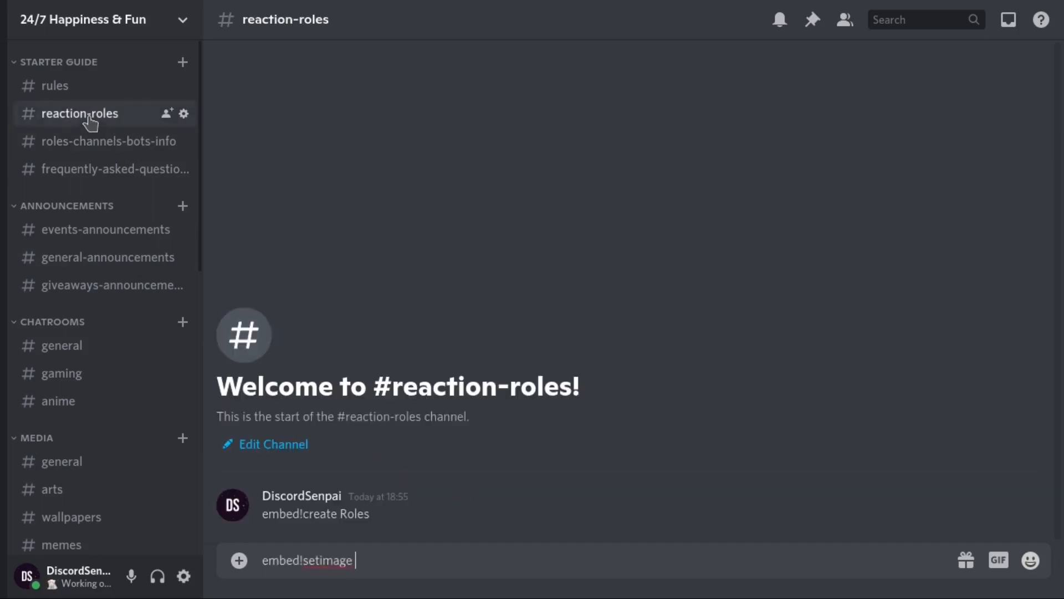
{"action": "key", "text": "ctrl+v"}
{"action": "key", "text": "Return"}
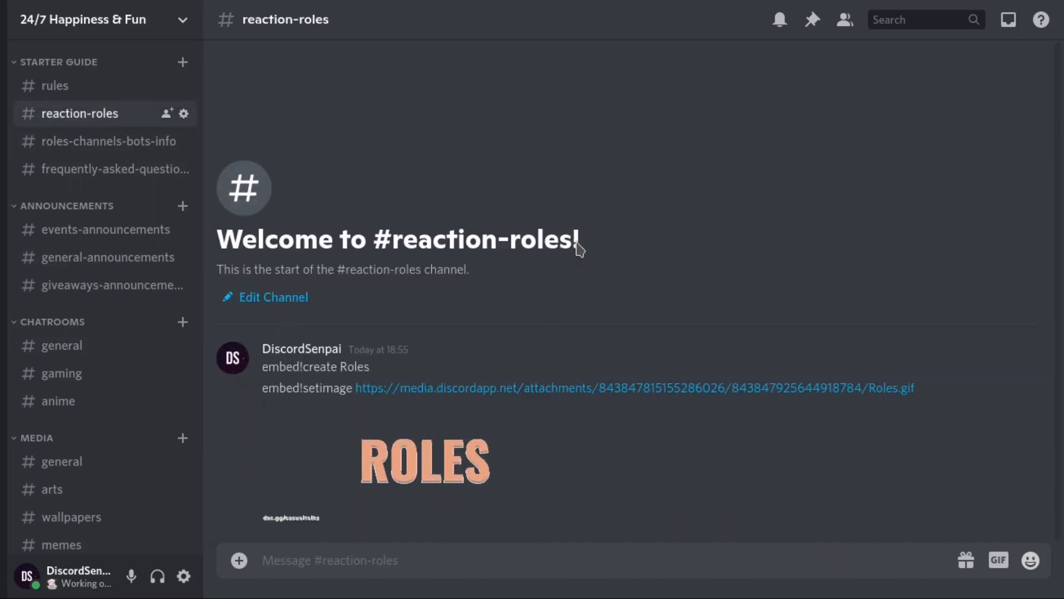
{"action": "type", "text": "embed!send"}
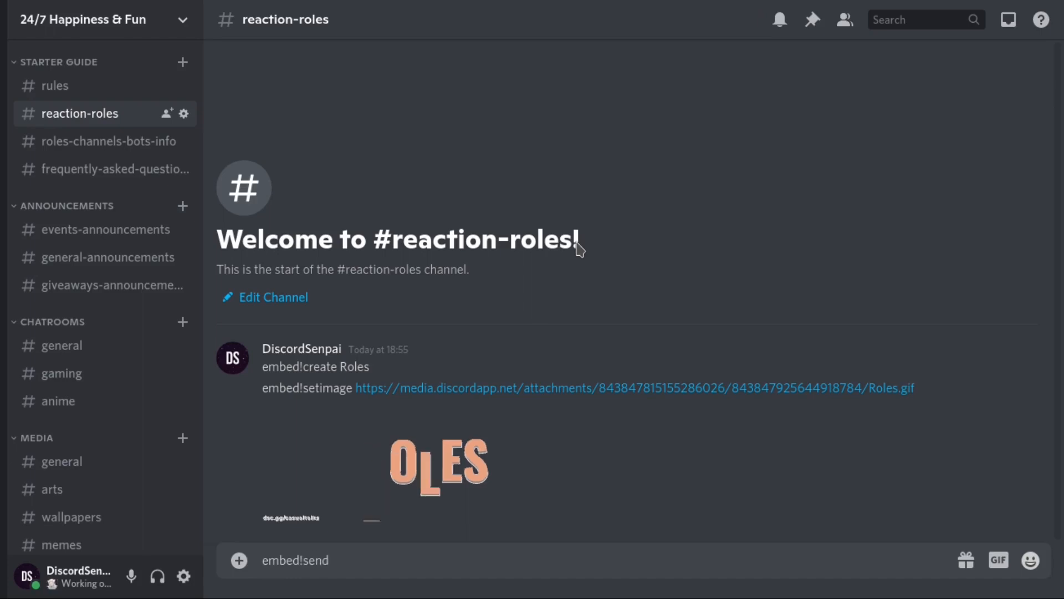
{"action": "key", "text": "Return"}
Step: Create the Gender embed and title it 'Please Select Your Gender!'
{"action": "type", "text": "embed!create Gender"}
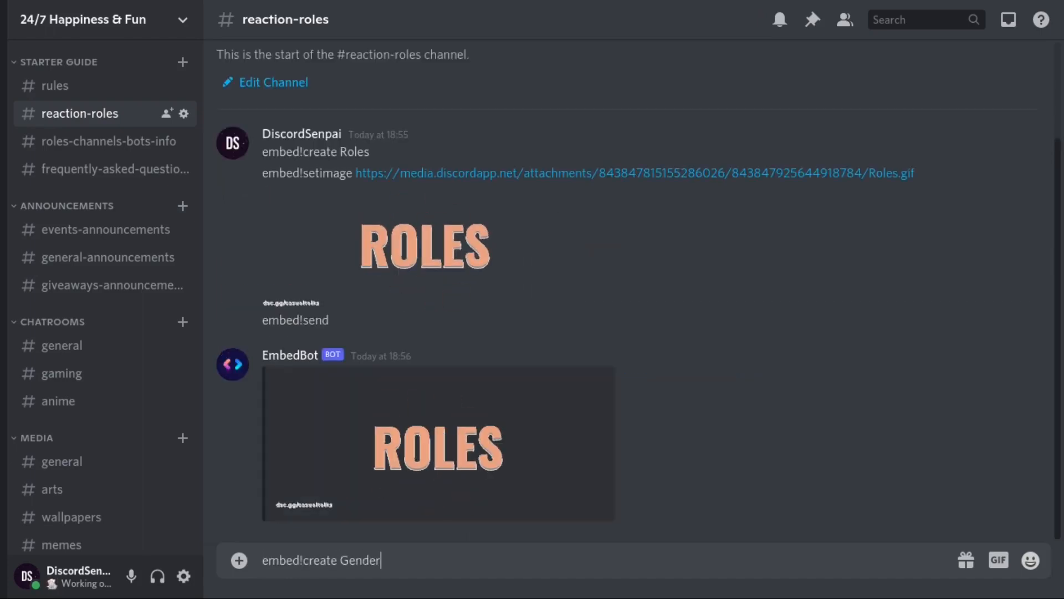
{"action": "key", "text": "Return"}
{"action": "type", "text": "embed!s"}
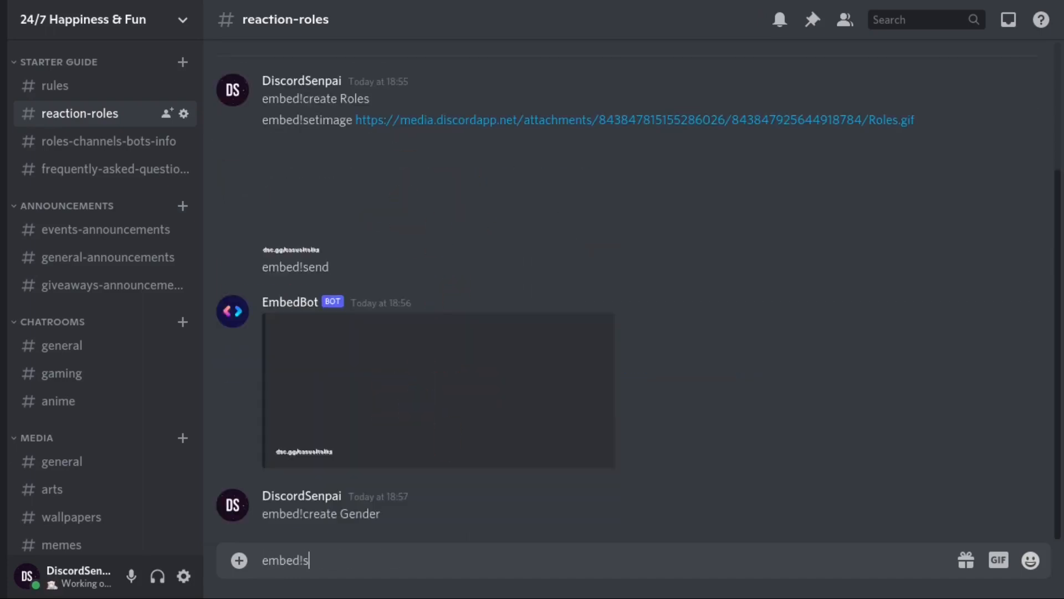
{"action": "type", "text": "ettitle Please Select Your Gender!"}
{"action": "key", "text": "Return"}
{"action": "type", "text": "embed!setdescription"}
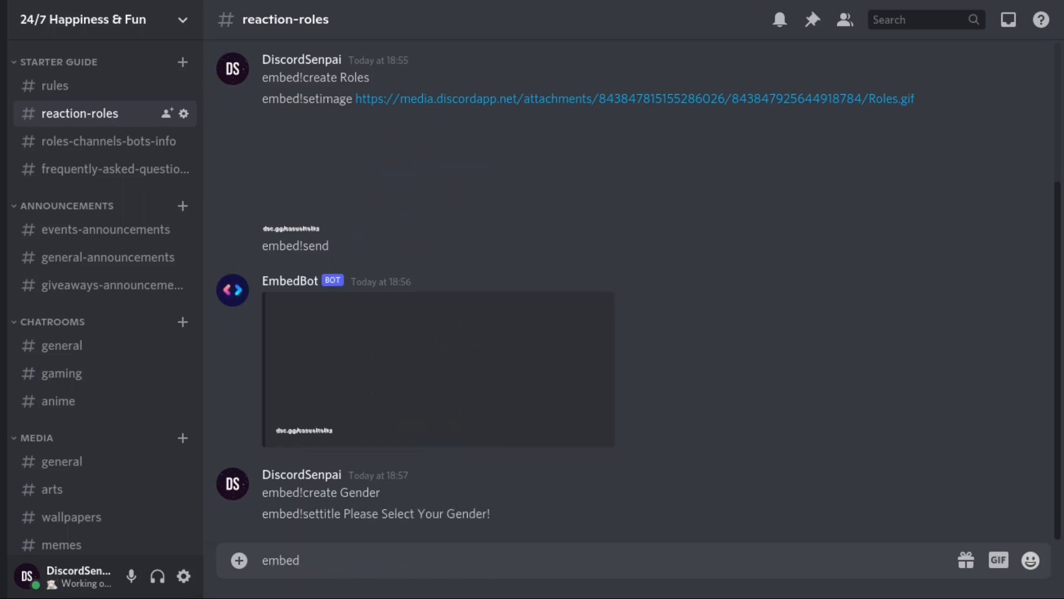
{"action": "key", "text": "shift+Return"}
{"action": "key", "text": "BackSpace"}
{"action": "key", "text": "BackSpace"}
{"action": "key", "text": "BackSpace"}
{"action": "key", "text": "BackSpace"}
{"action": "key", "text": "BackSpace"}
{"action": "key", "text": "BackSpace"}
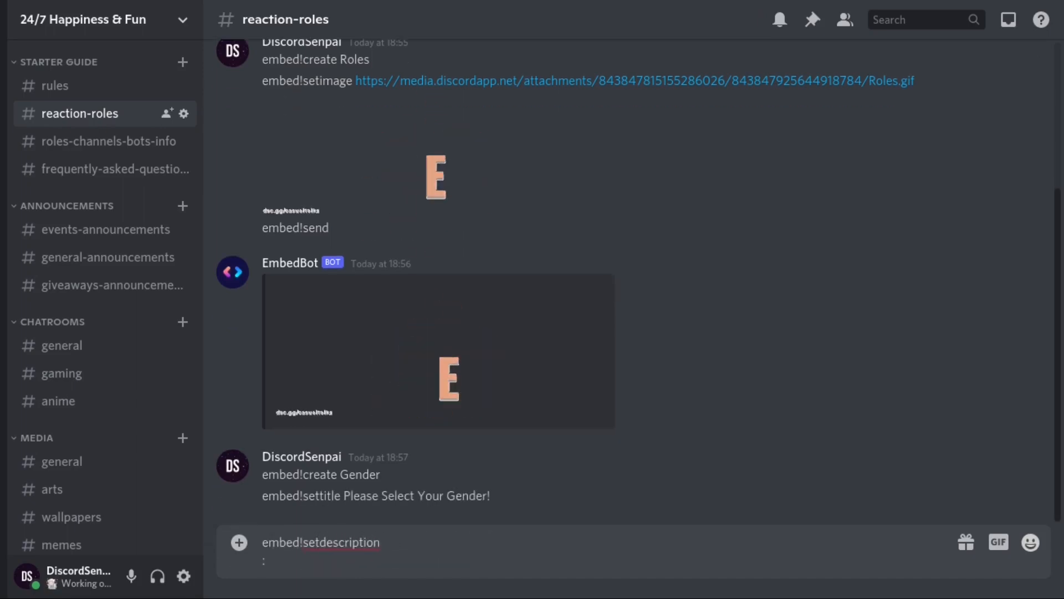
{"action": "key", "text": "BackSpace"}
{"action": "key", "text": "BackSpace"}
{"action": "key", "text": "BackSpace"}
{"action": "key", "text": "BackSpace"}
{"action": "key", "text": "BackSpace"}
{"action": "key", "text": "BackSpace"}
{"action": "key", "text": "BackSpace"}
{"action": "key", "text": "BackSpace"}
{"action": "key", "text": "BackSpace"}
{"action": "key", "text": "BackSpace"}
{"action": "key", "text": "BackSpace"}
{"action": "key", "text": "BackSpace"}
{"action": "key", "text": "BackSpace"}
{"action": "key", "text": "BackSpace"}
{"action": "key", "text": "BackSpace"}
{"action": "type", "text": "embed!setdescription"}
{"action": "key", "text": "shift+Return"}
{"action": "type", "text": ":reg"}
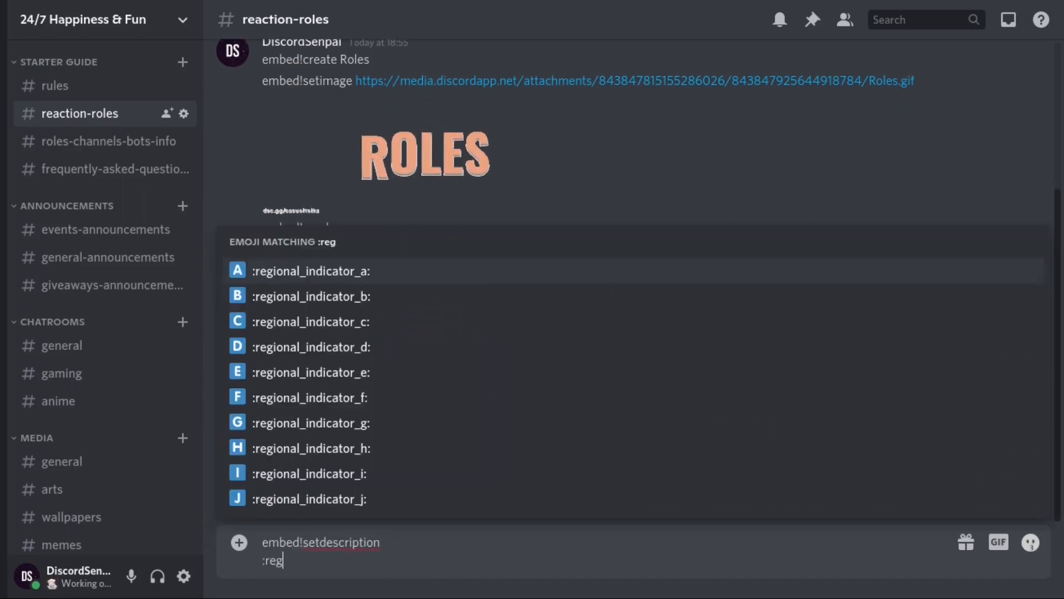
{"action": "key", "text": "Return"}
{"action": "type", "text": "@Gender: Male"}
{"action": "key", "text": "shift+Return"}
{"action": "type", "text": ":regi"}
{"action": "key", "text": "Down"}
{"action": "key", "text": "Return"}
{"action": "type", "text": "@Gender: Female"}
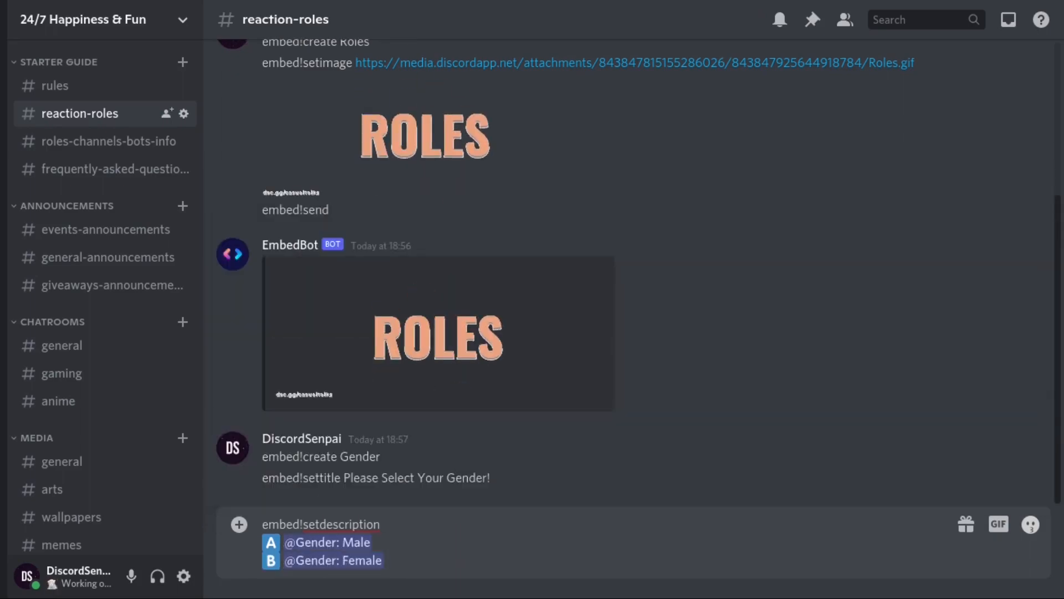
{"action": "key", "text": "shift+Return"}
{"action": "type", "text": ":regi"}
{"action": "key", "text": "Down"}
{"action": "key", "text": "Down"}
{"action": "key", "text": "Return"}
{"action": "type", "text": "@gen"}
{"action": "key", "text": "Down"}
{"action": "key", "text": "Down"}
{"action": "key", "text": "Return"}
{"action": "key", "text": "Return"}
{"action": "type", "text": "embed!setcolor"}
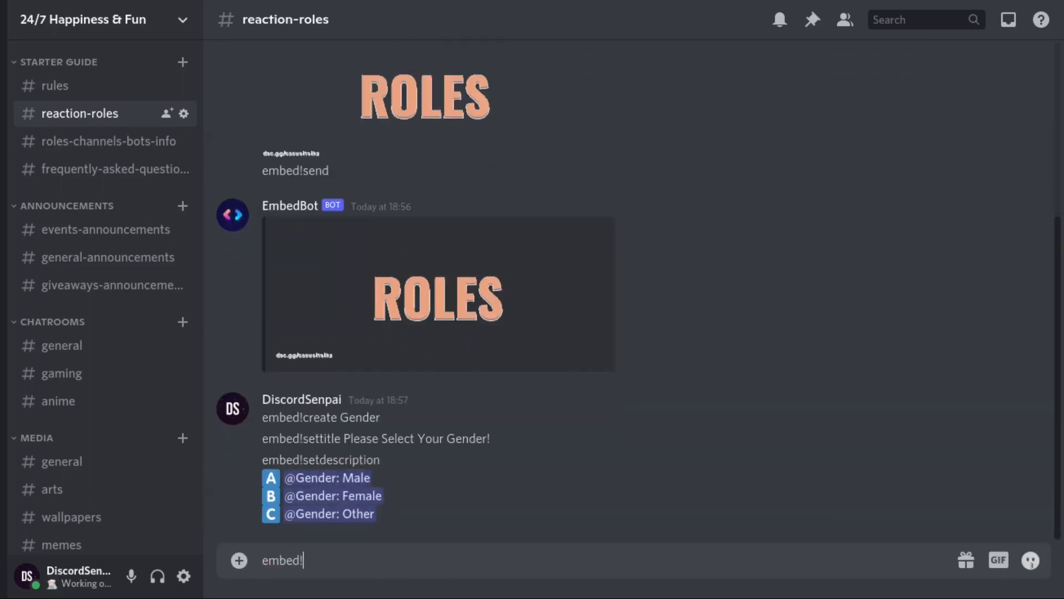
{"action": "type", "text": " #219ebc"}
{"action": "key", "text": "Return"}
Step: Post the Gender embed, then open YAGPDB Role Commands for the 24/7 Happiness & Fun server
{"action": "type", "text": "embed!send"}
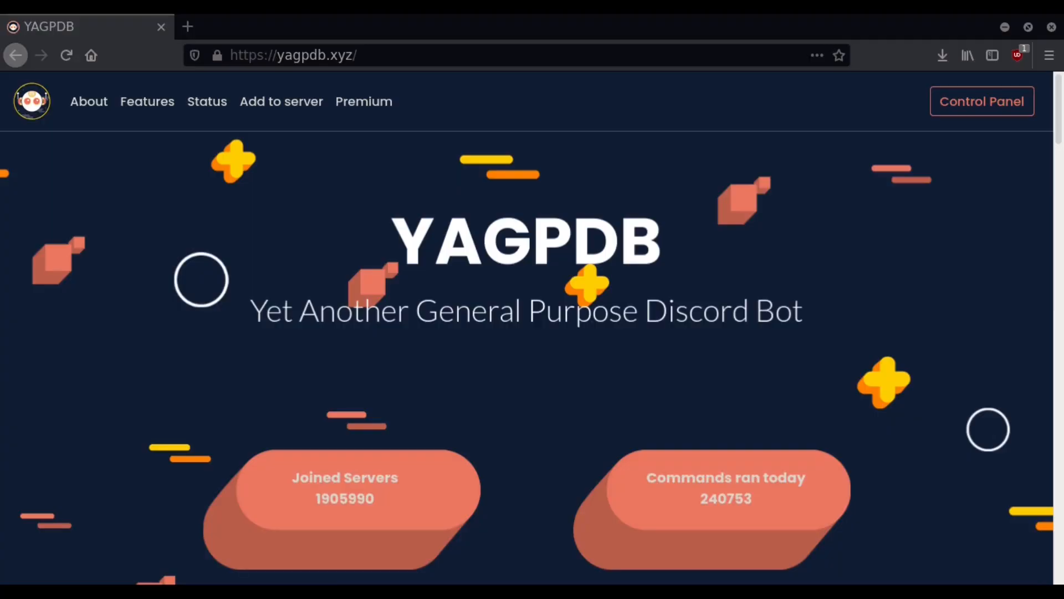
{"action": "left_click", "coordinate": [982, 101]}
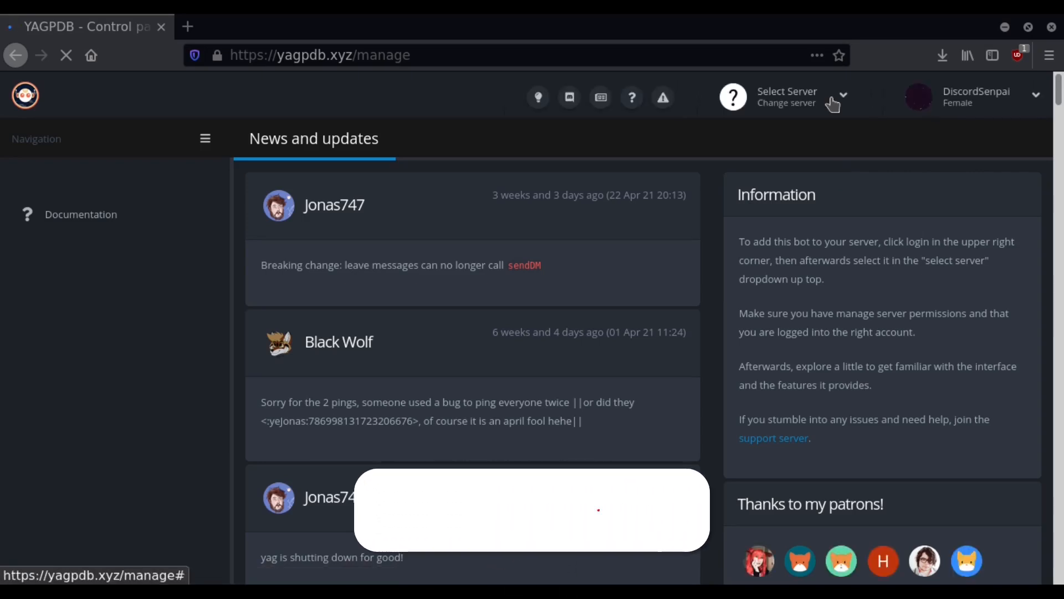
{"action": "left_click", "coordinate": [836, 98]}
{"action": "left_click", "coordinate": [789, 178]}
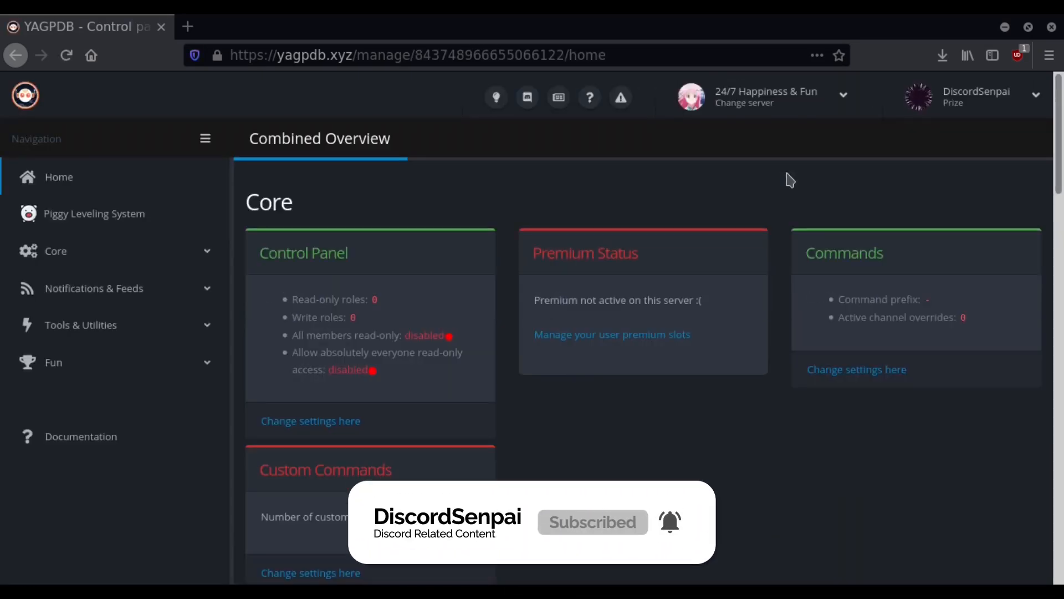
{"action": "left_click", "coordinate": [198, 327]}
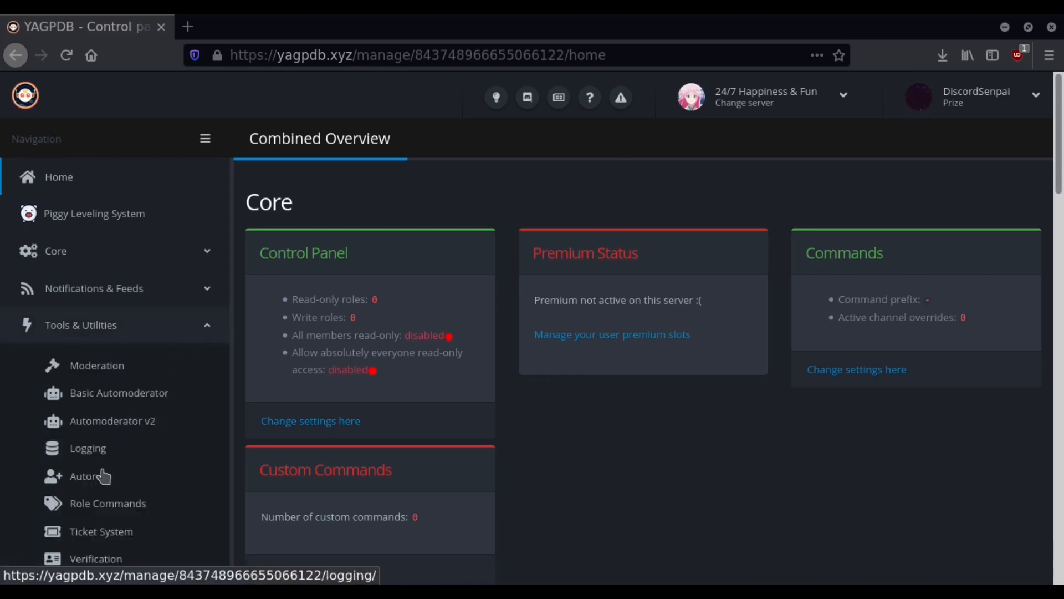
{"action": "left_click", "coordinate": [81, 511]}
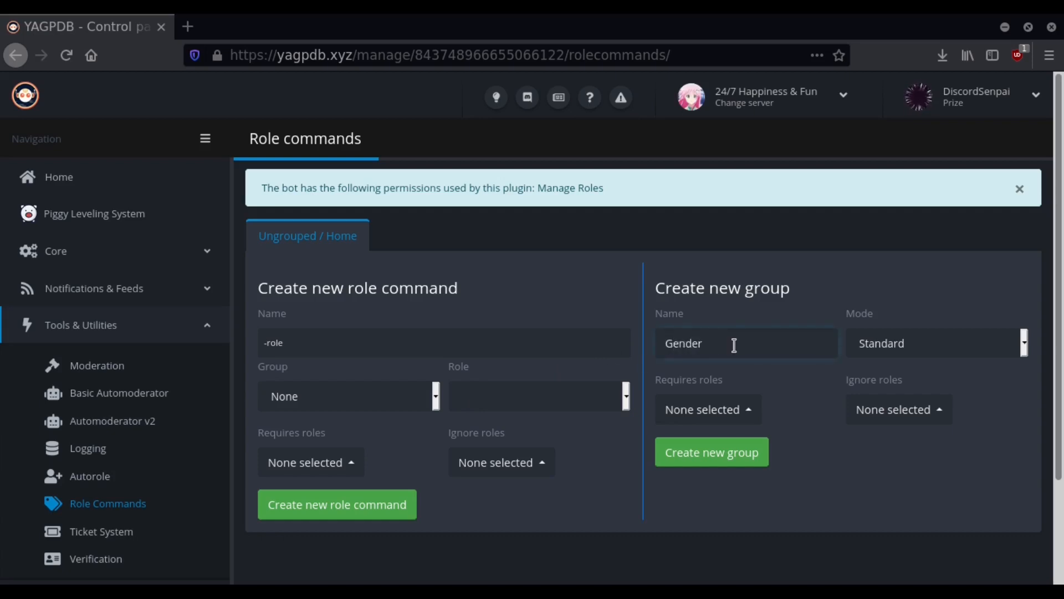
Step: Create the Gender role-command group in Single mode
{"action": "left_click", "coordinate": [1025, 349]}
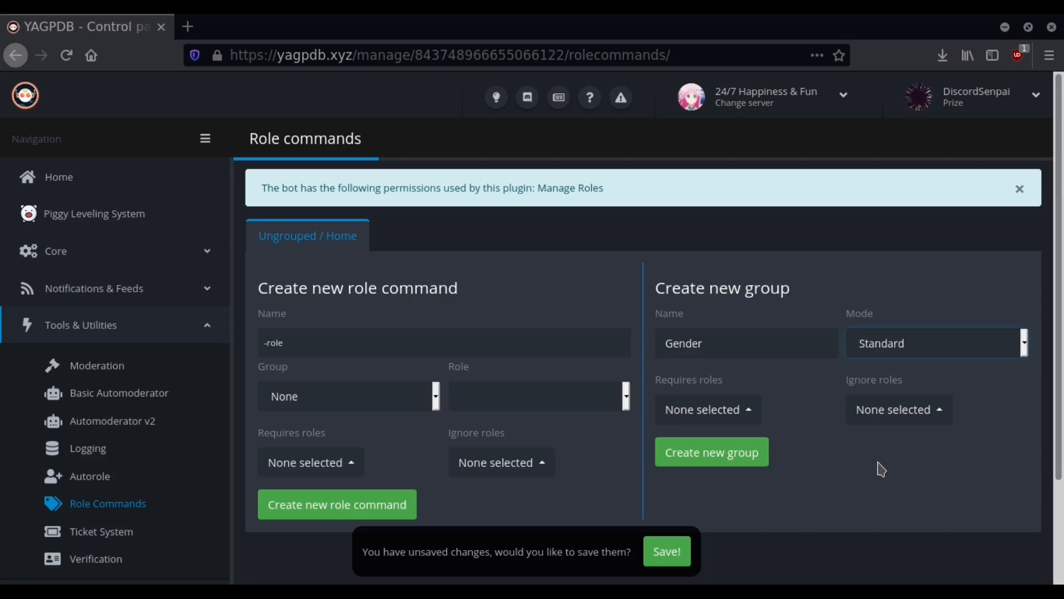
{"action": "left_click", "coordinate": [985, 392]}
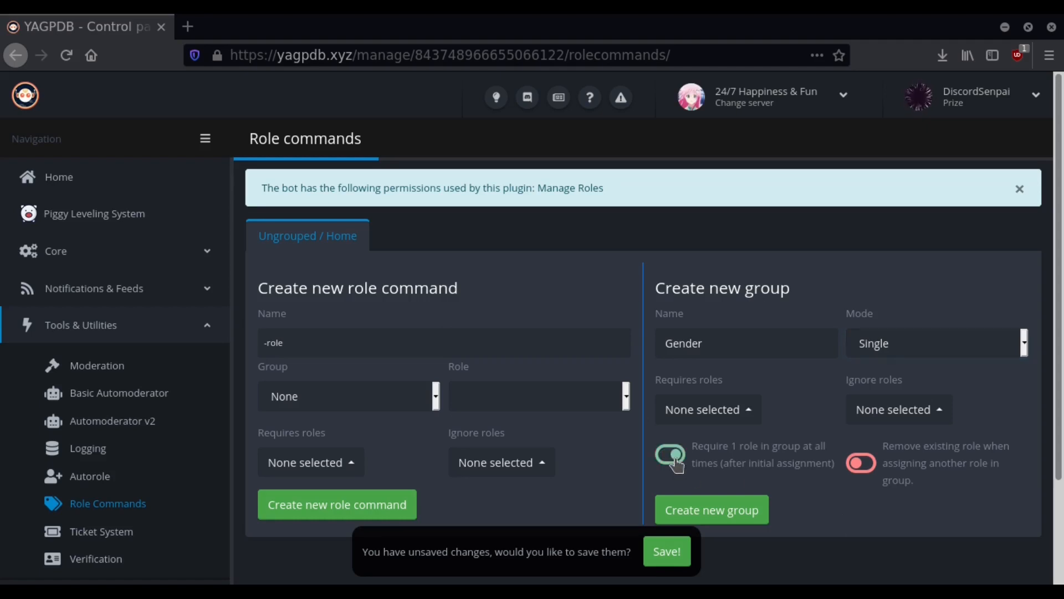
{"action": "left_click", "coordinate": [727, 509]}
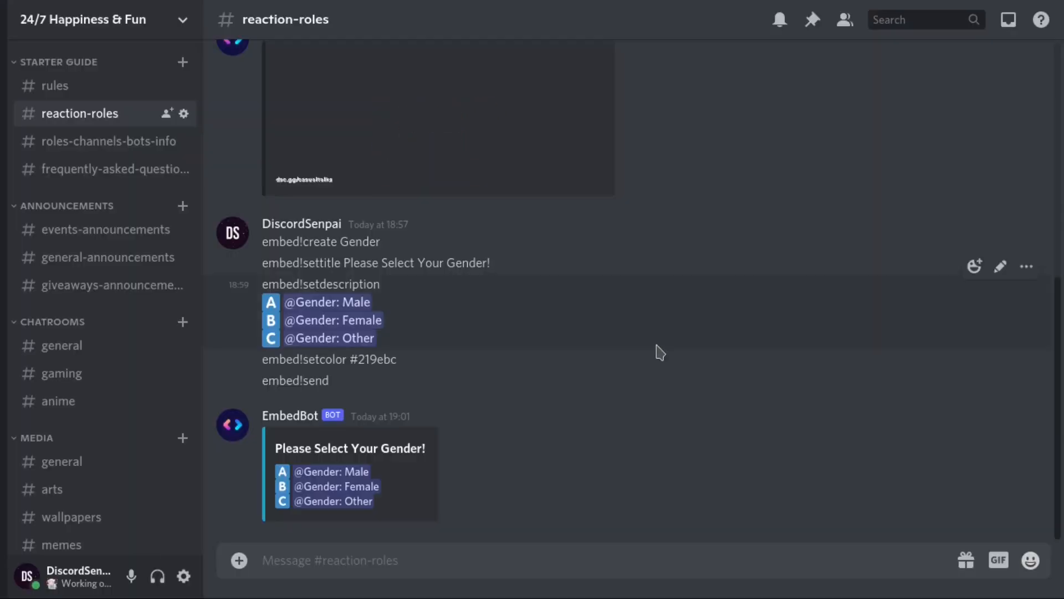
Step: Drag the YAGPDB.xyz role up to just below 5+ Invites and save the order
{"action": "left_click", "coordinate": [149, 21]}
{"action": "left_click", "coordinate": [148, 130]}
{"action": "left_click", "coordinate": [119, 178]}
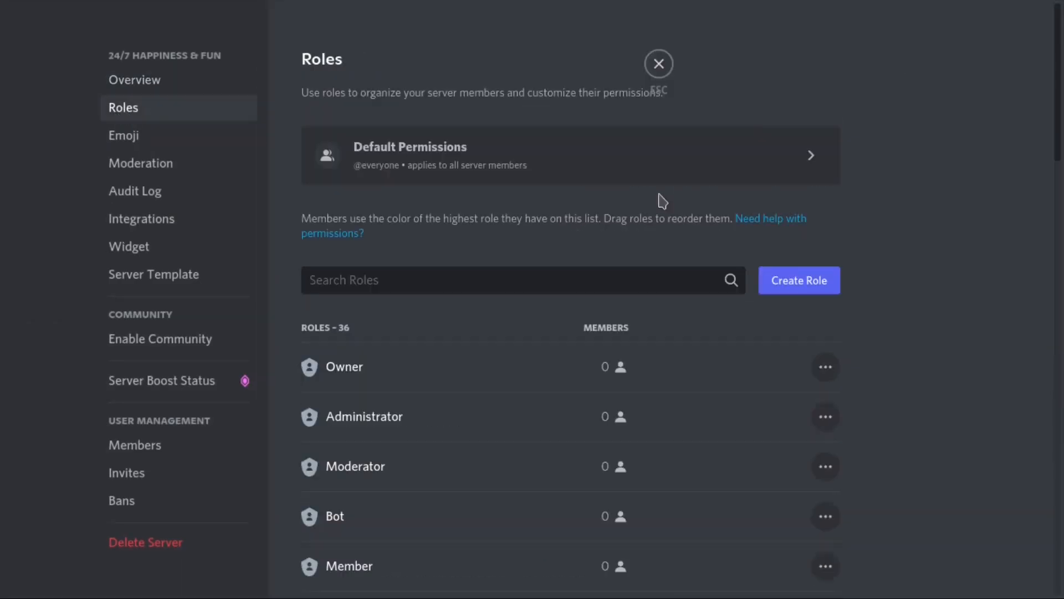
{"action": "scroll", "coordinate": [952, 245], "scroll_direction": "down", "scroll_amount": 15}
{"action": "left_click_drag", "start_coordinate": [287, 525], "coordinate": [294, 169]}
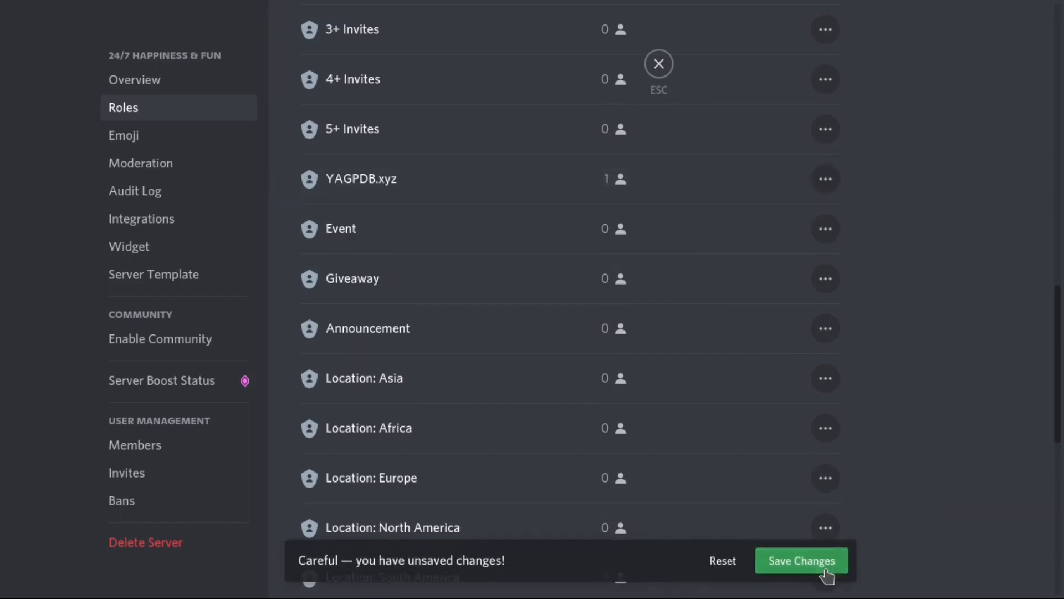
{"action": "left_click", "coordinate": [824, 572]}
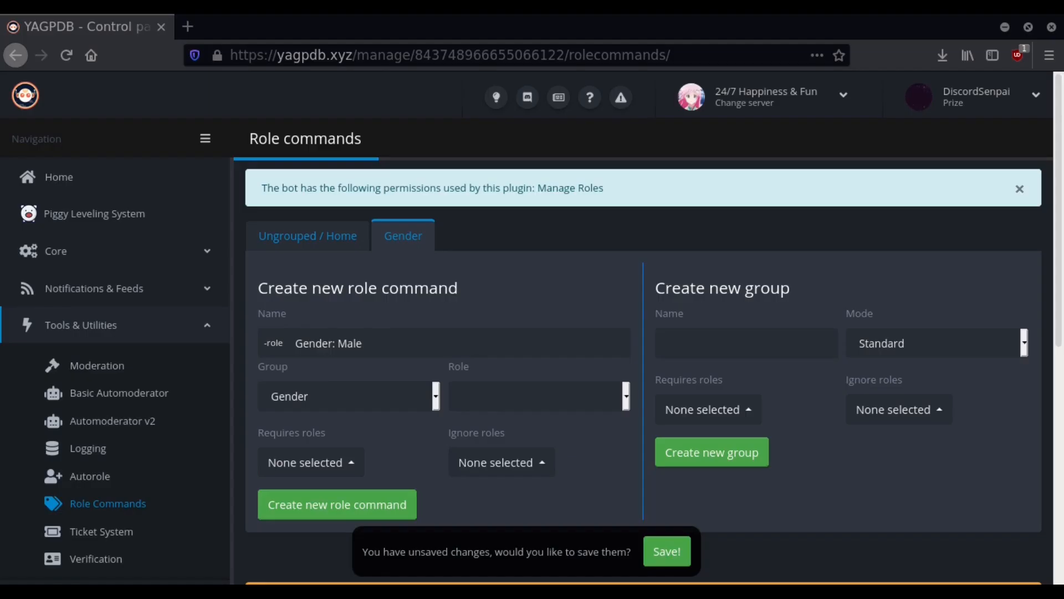
Step: Add Gender: Male, Gender: Female and Gender: Other role commands to YAGPDB's Gender group
{"action": "left_click", "coordinate": [66, 55]}
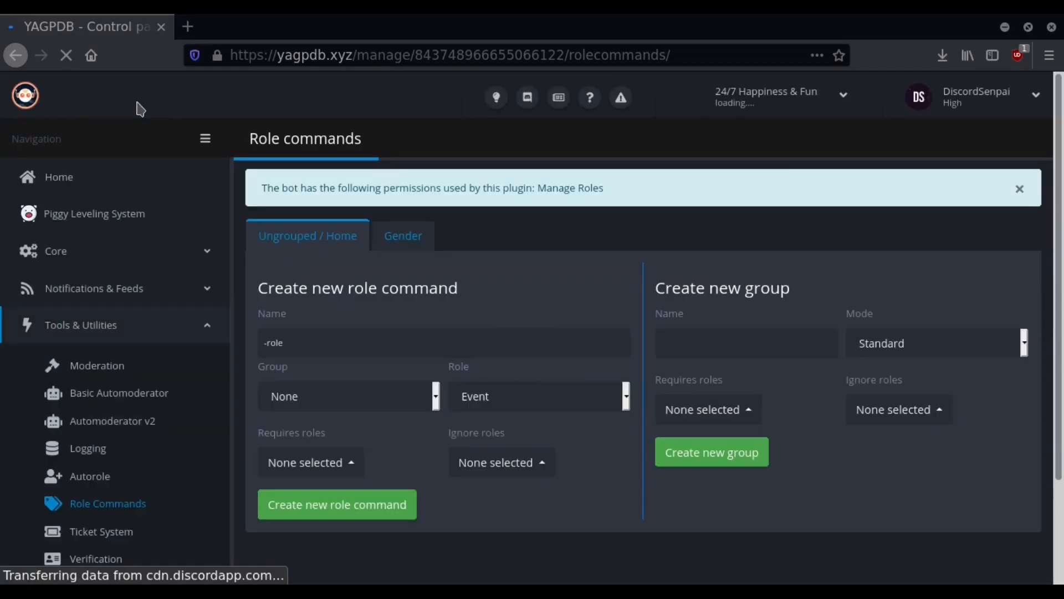
{"action": "left_click", "coordinate": [406, 242]}
{"action": "left_click", "coordinate": [397, 335]}
{"action": "type", "text": "Gender: Male"}
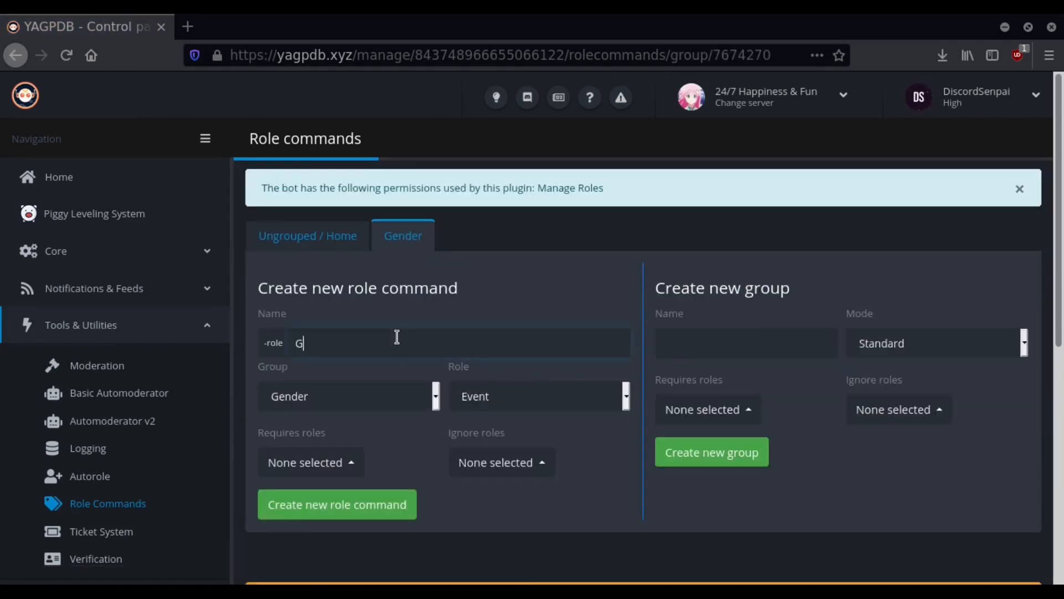
{"action": "left_click", "coordinate": [382, 503]}
{"action": "left_click", "coordinate": [388, 340]}
{"action": "type", "text": "Gende"}
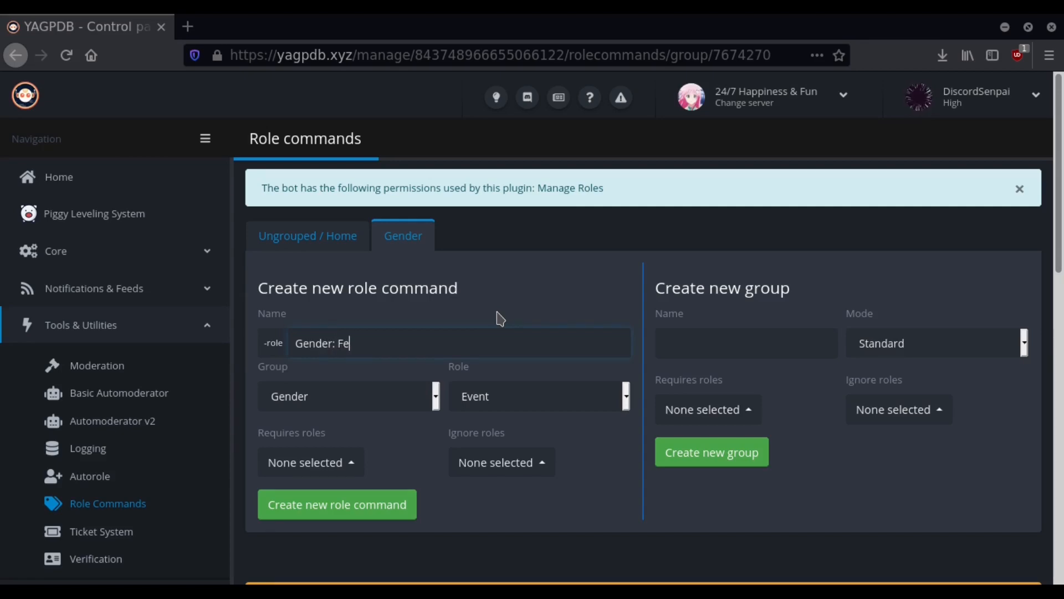
{"action": "type", "text": "male"}
{"action": "left_click", "coordinate": [392, 505]}
{"action": "left_click", "coordinate": [442, 340]}
{"action": "type", "text": "Gender: Other"}
{"action": "left_click", "coordinate": [378, 503]}
Step: Reorder the gender commands so Female follows Male and Other sits last
{"action": "left_click_drag", "start_coordinate": [1059, 161], "coordinate": [1062, 398]}
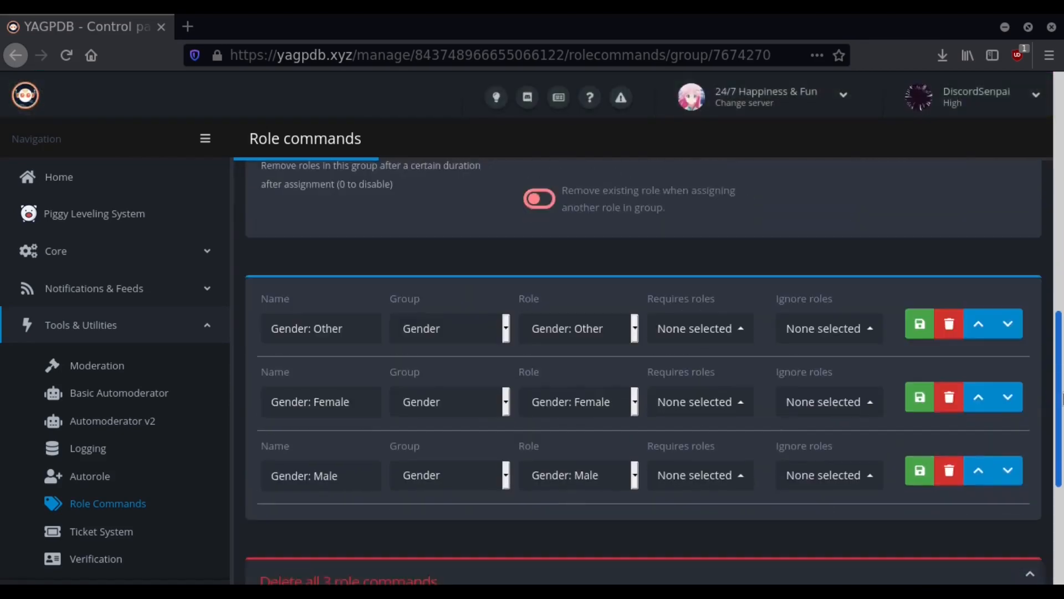
{"action": "scroll", "coordinate": [1017, 333], "scroll_direction": "down", "scroll_amount": 1}
{"action": "left_click", "coordinate": [1017, 332]}
{"action": "left_click", "coordinate": [1008, 252]}
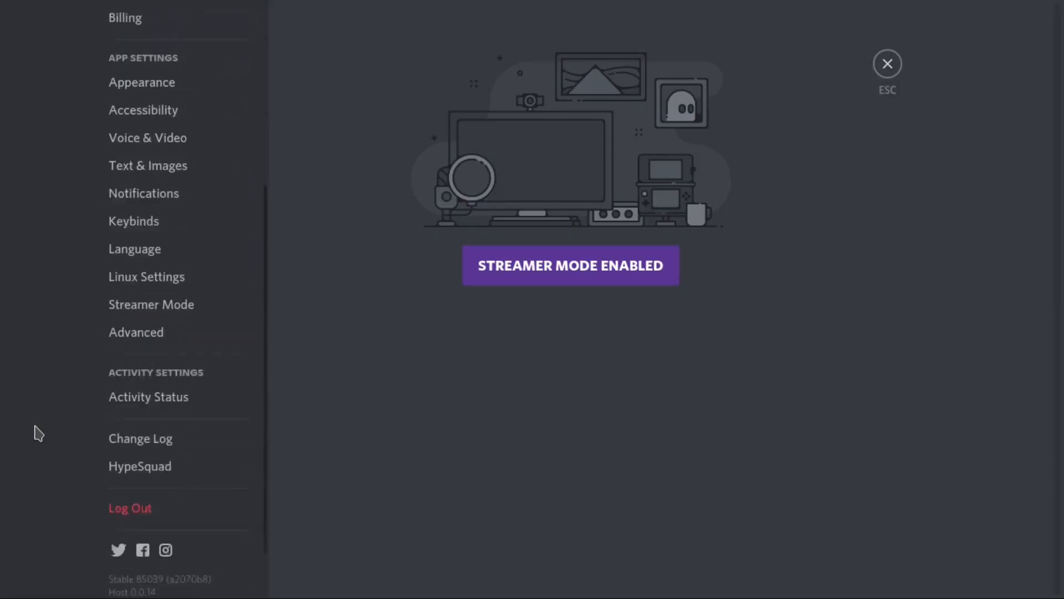
Step: Confirm Developer Mode is switched on in Advanced settings, then close User Settings
{"action": "scroll", "coordinate": [38, 433], "scroll_direction": "down", "scroll_amount": 1}
{"action": "left_click", "coordinate": [157, 265]}
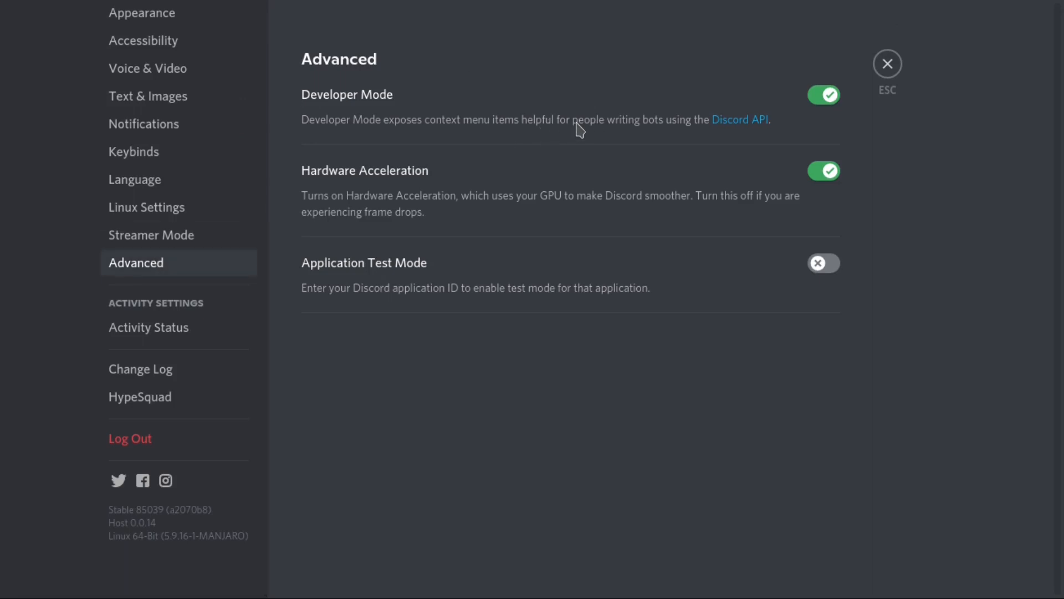
{"action": "left_click", "coordinate": [888, 65]}
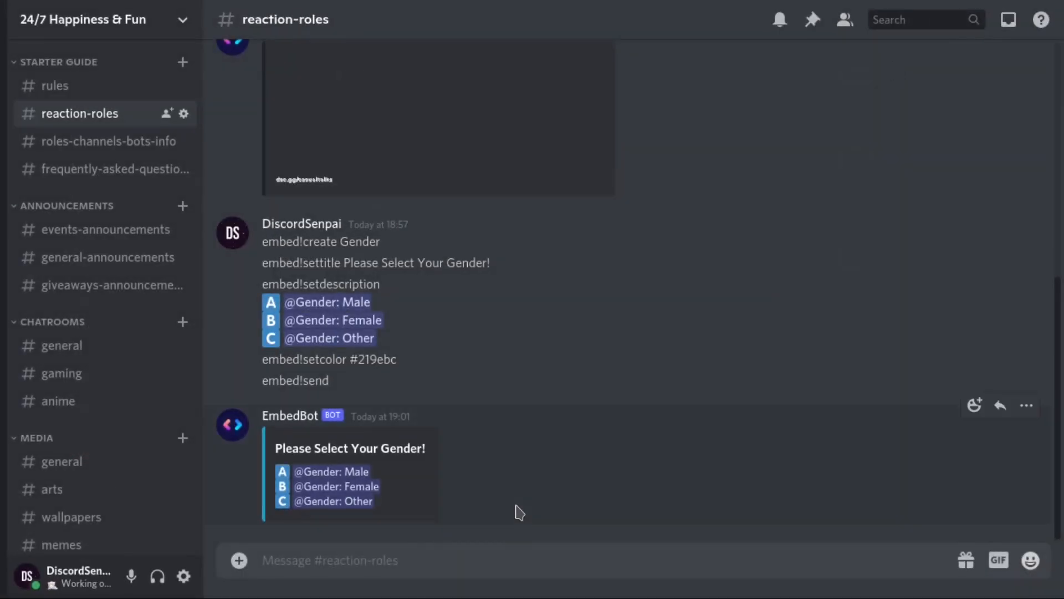
Step: Send '-rolemenu create Gender -nodm -m' followed by the gender embed's copied message ID
{"action": "left_click", "coordinate": [605, 554]}
{"action": "type", "text": "-rolemenu"}
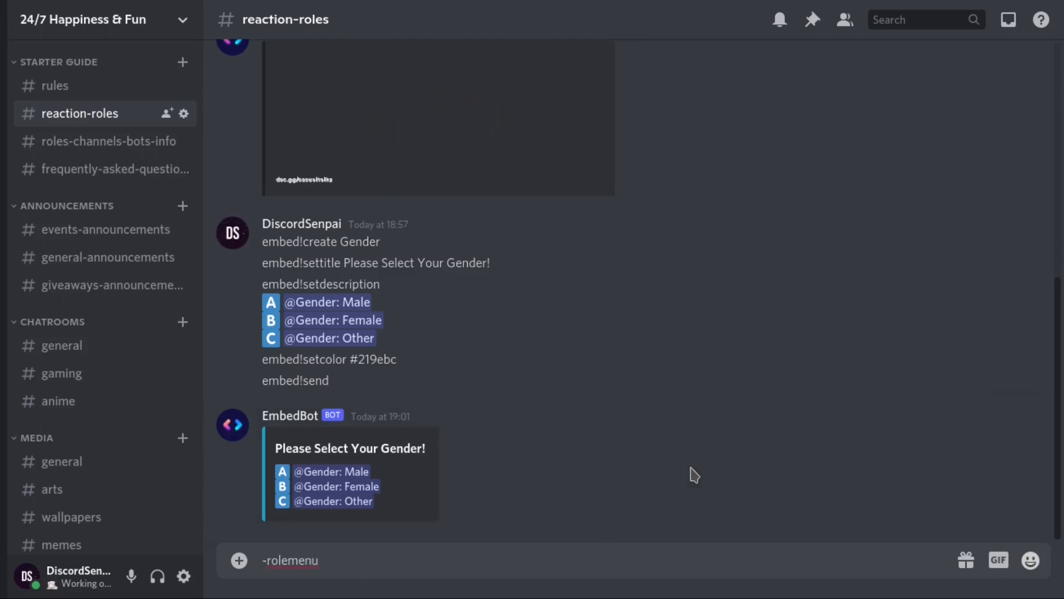
{"action": "type", "text": " create Gender"}
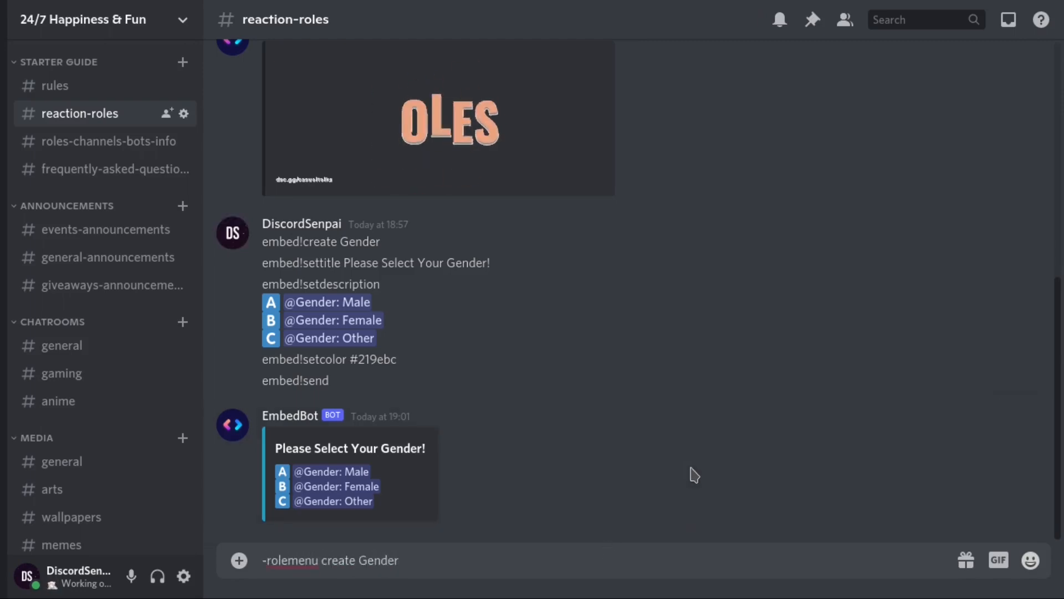
{"action": "type", "text": " -nodm"}
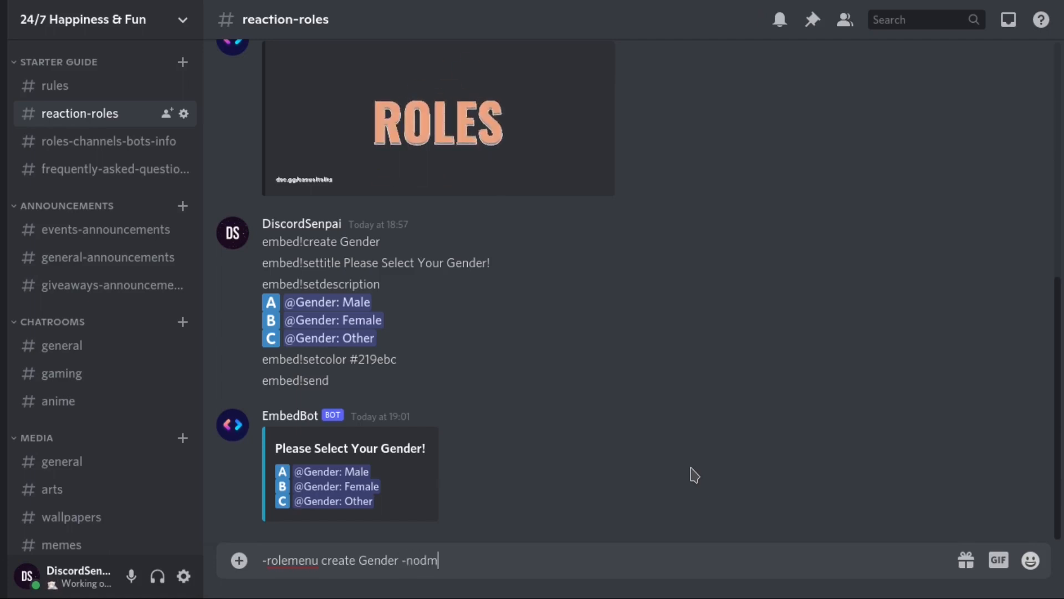
{"action": "type", "text": " -m"}
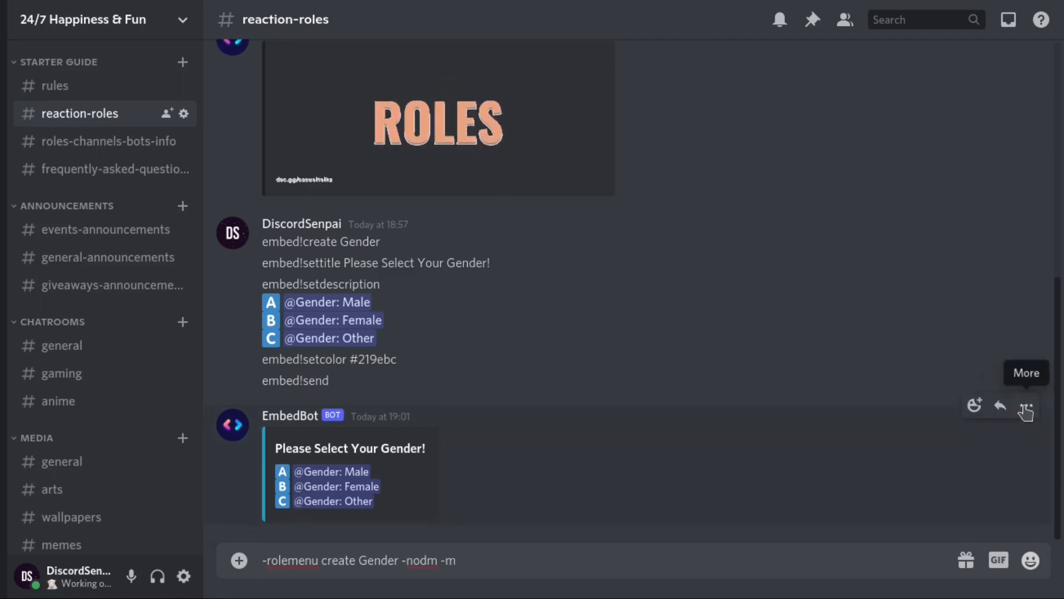
{"action": "left_click", "coordinate": [1026, 411]}
{"action": "left_click", "coordinate": [949, 548]}
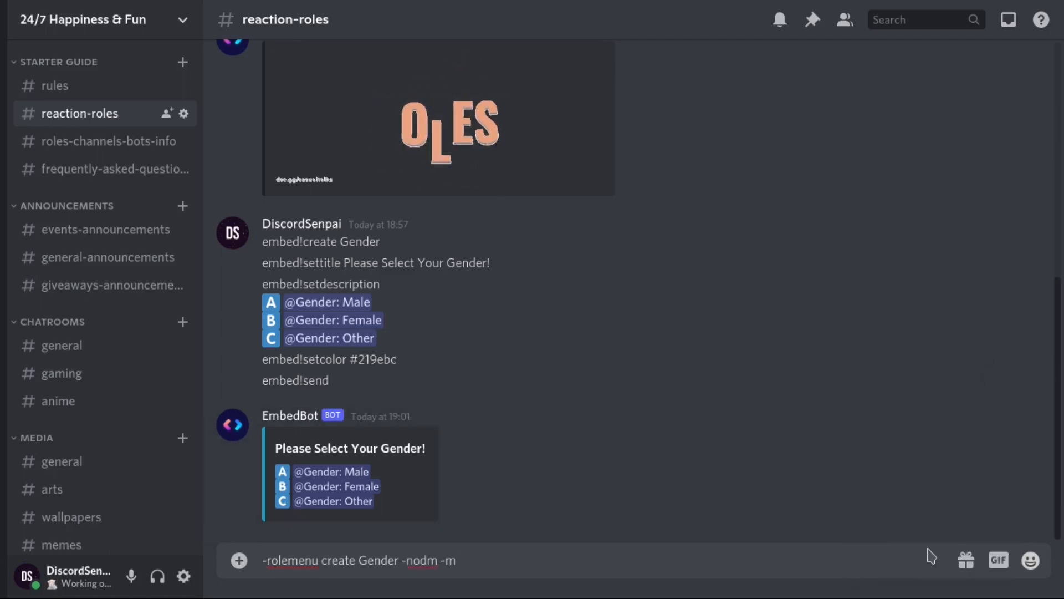
{"action": "key", "text": "ctrl+v"}
{"action": "key", "text": "Return"}
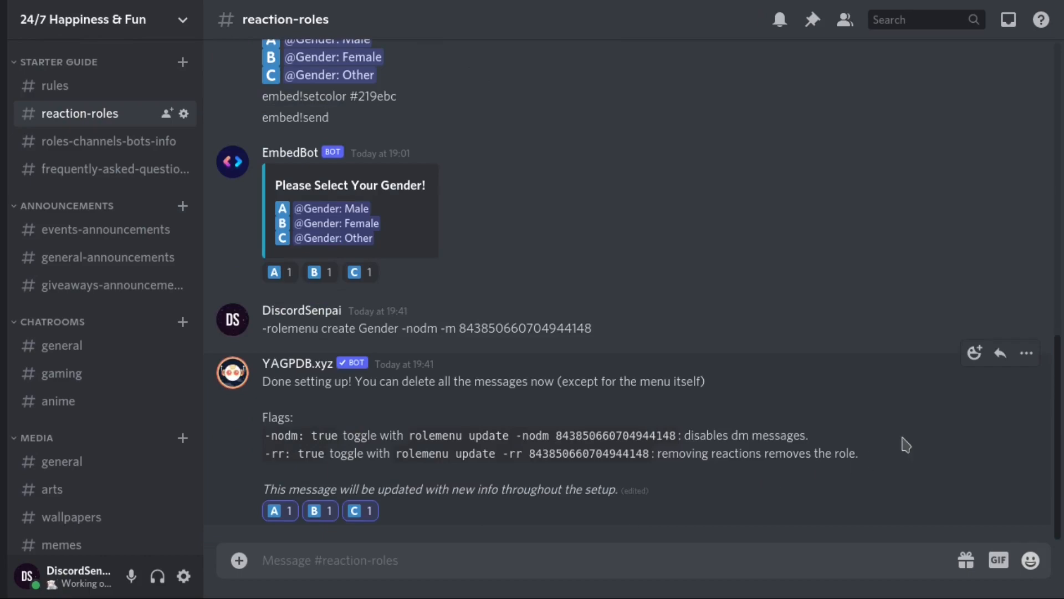
Step: Delete both the YAGPDB setup reply and the setup command message
{"action": "left_click", "coordinate": [1027, 354]}
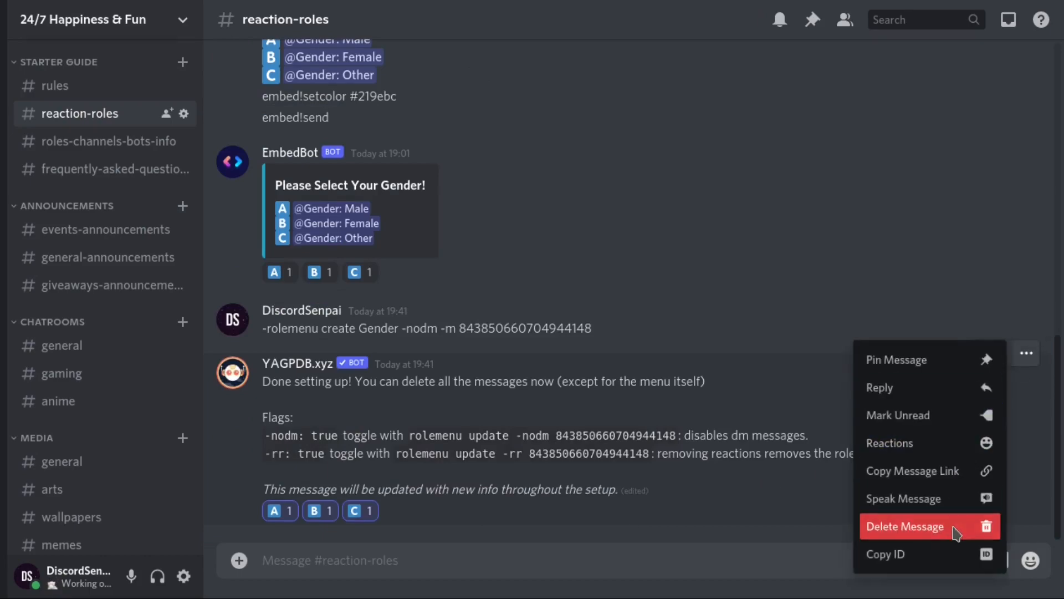
{"action": "left_click", "coordinate": [1022, 527]}
{"action": "left_click", "coordinate": [634, 494]}
{"action": "left_click", "coordinate": [1027, 482]}
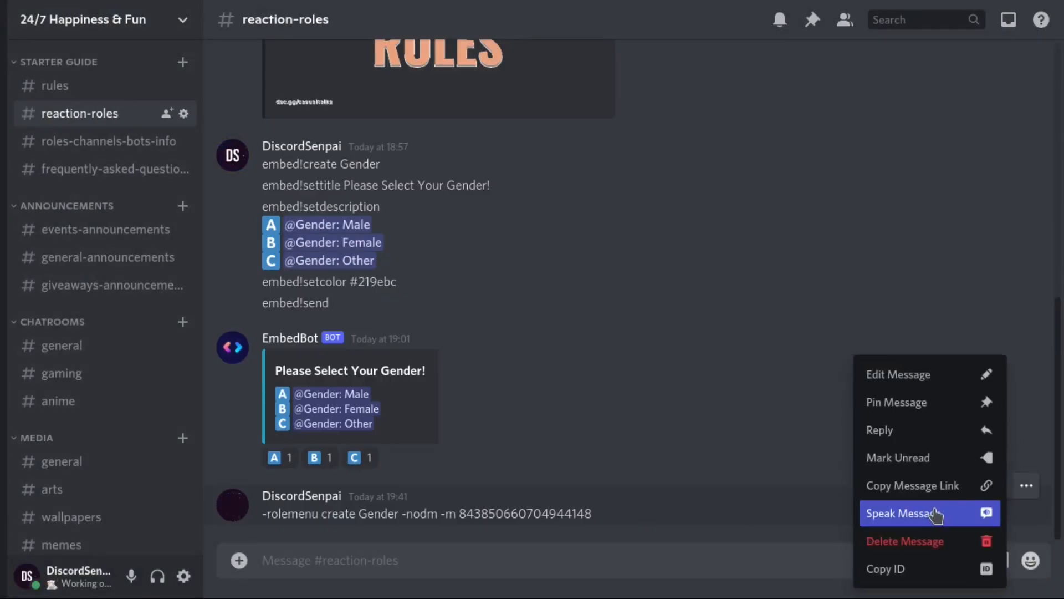
{"action": "left_click", "coordinate": [936, 540]}
{"action": "left_click", "coordinate": [646, 395]}
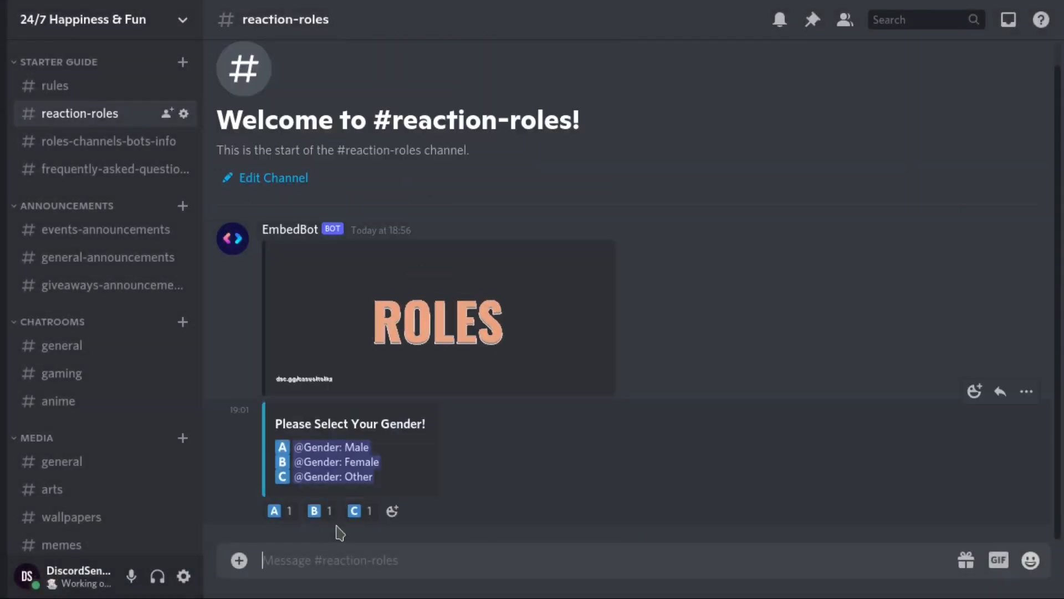
Step: React with A and check your profile now shows the Gender: Male role
{"action": "left_click", "coordinate": [277, 510]}
{"action": "left_click", "coordinate": [845, 19]}
{"action": "left_click", "coordinate": [943, 161]}
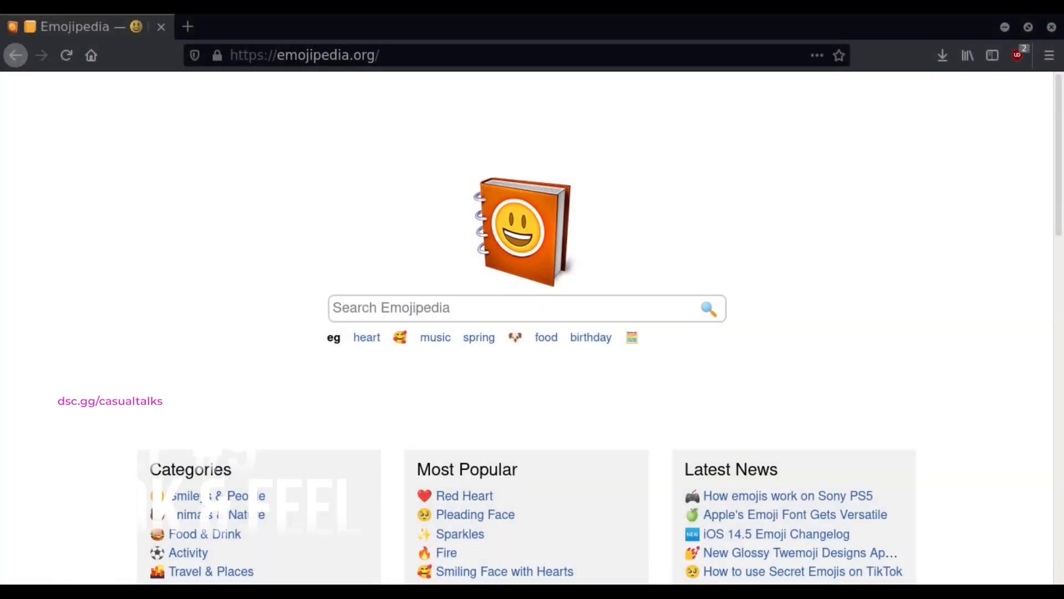
Step: Search Emojipedia for 'rules' and copy the Scroll emoji 📜
{"action": "type", "text": "rules"}
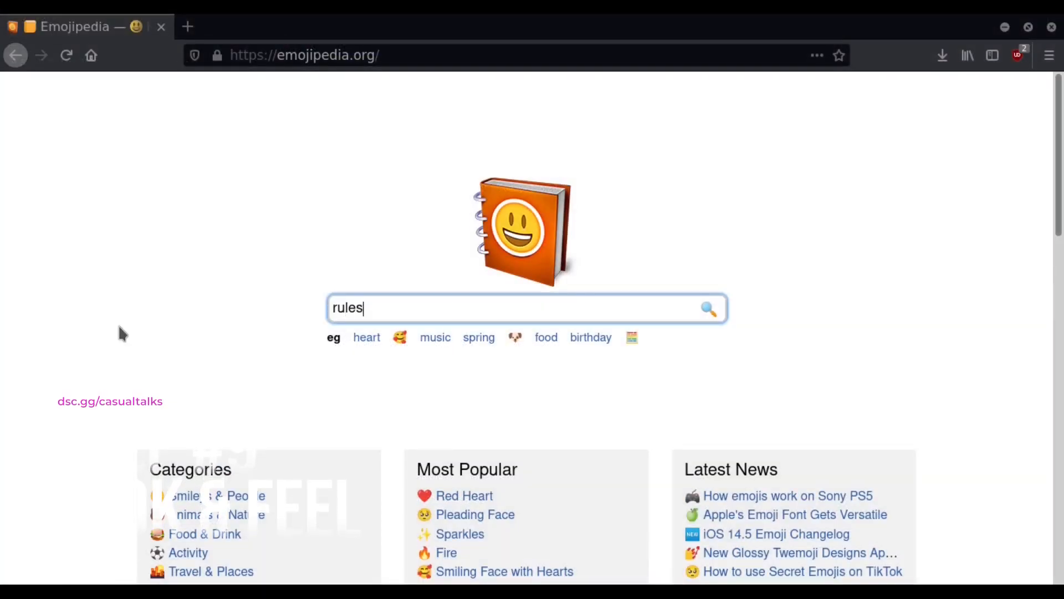
{"action": "key", "text": "Return"}
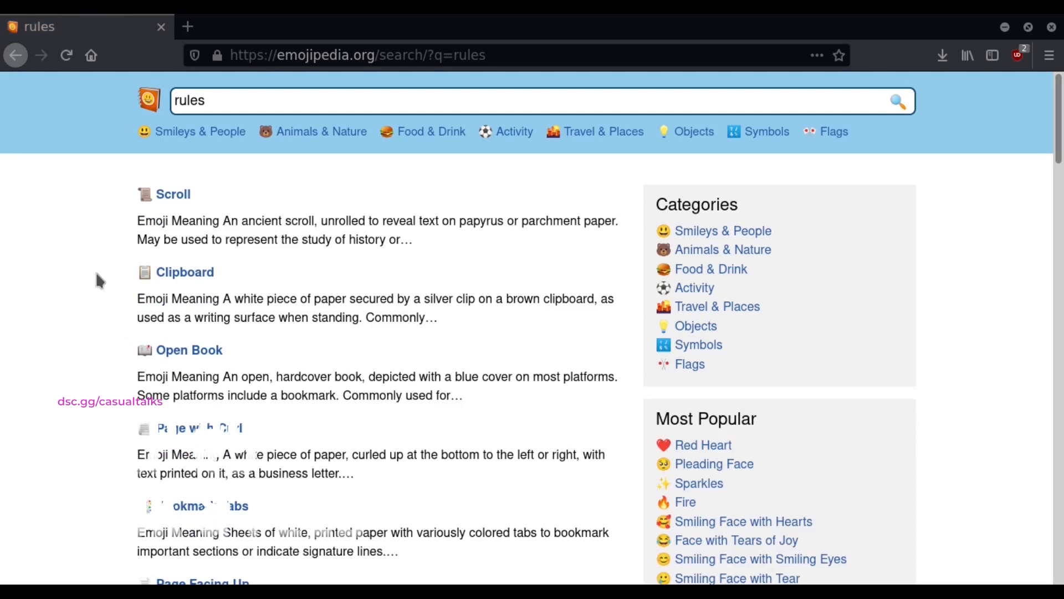
{"action": "left_click", "coordinate": [179, 194]}
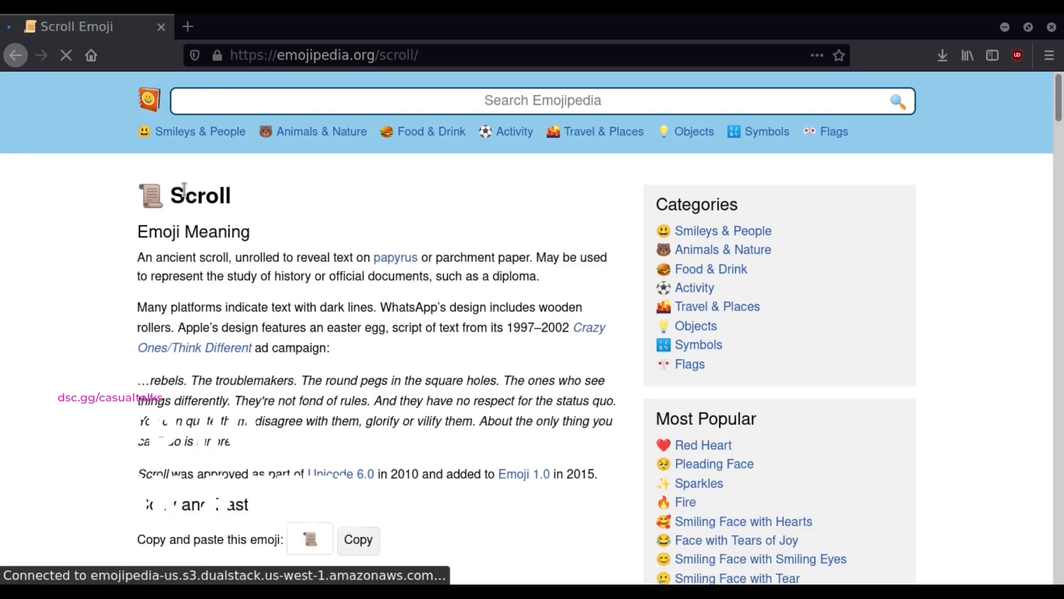
{"action": "left_click", "coordinate": [358, 539]}
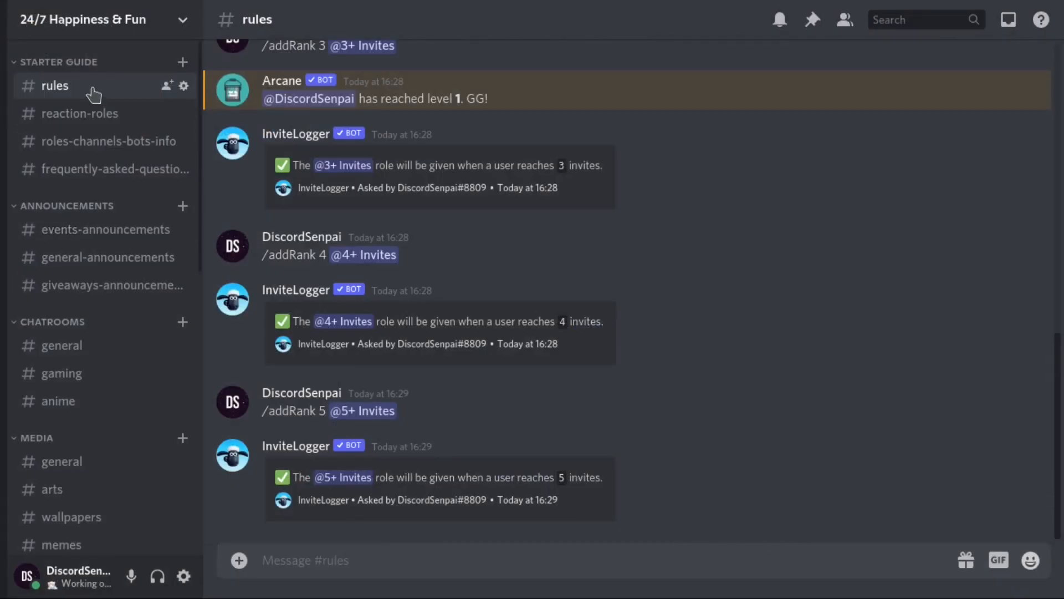
Step: Rename the rules channel to '📜rules' and save
{"action": "left_click", "coordinate": [184, 86]}
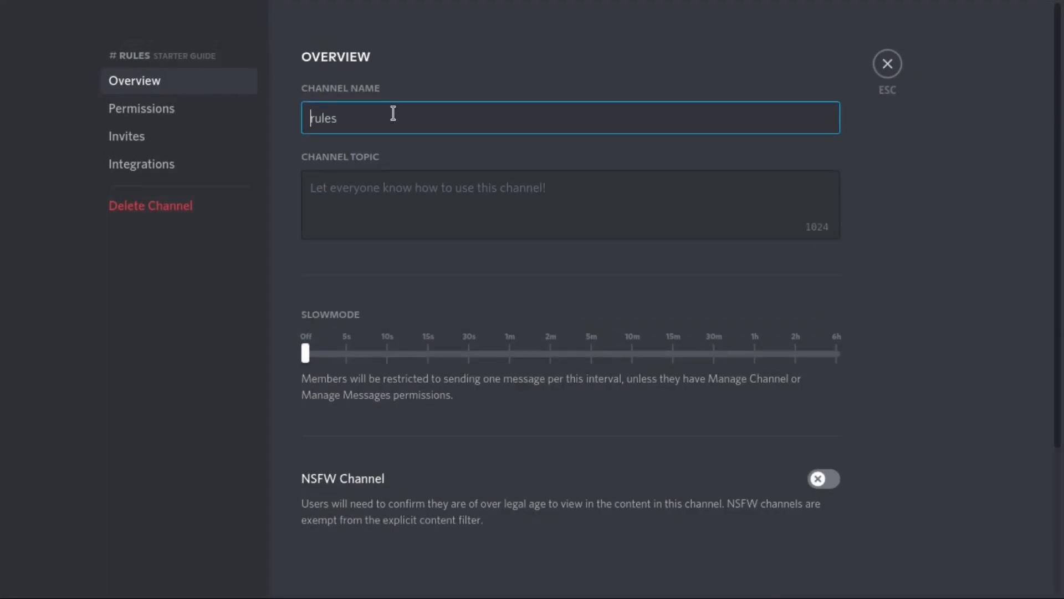
{"action": "key", "text": "ctrl+v"}
{"action": "left_click", "coordinate": [768, 561]}
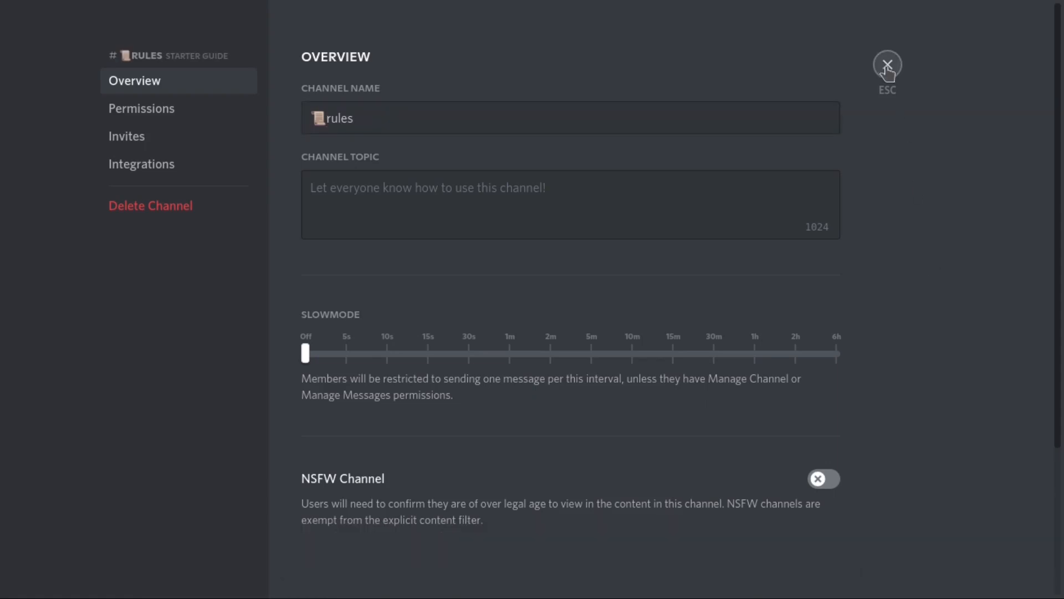
{"action": "left_click", "coordinate": [887, 65]}
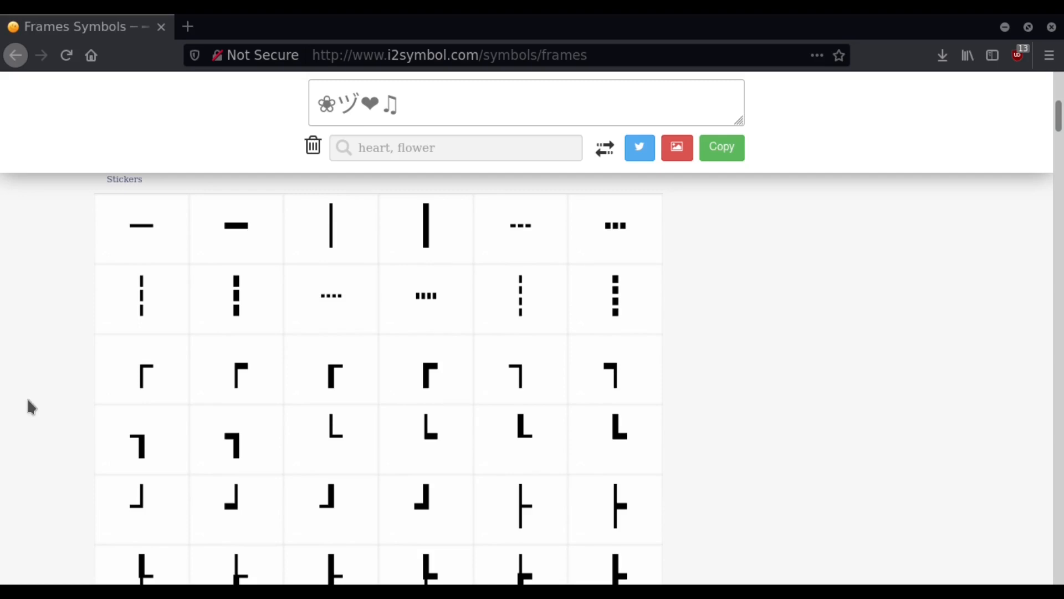
Step: Add the light vertical bar symbol from i2symbol's Frames page to the text box
{"action": "left_click", "coordinate": [327, 237]}
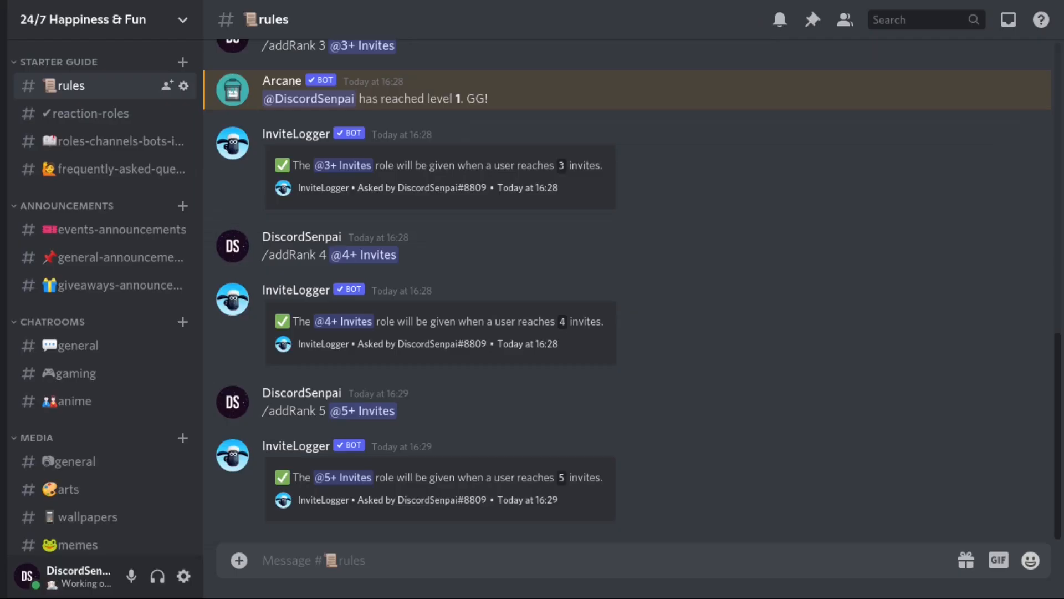
Step: Rename the rules channel to '📜|rules' with a bar after the emoji
{"action": "right_click", "coordinate": [69, 89]}
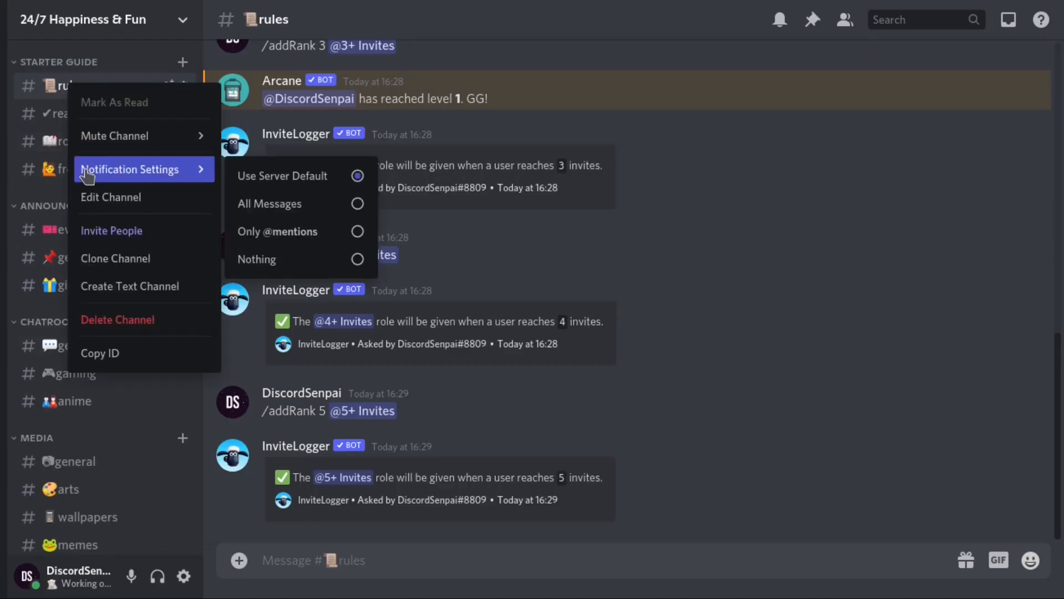
{"action": "left_click", "coordinate": [107, 198]}
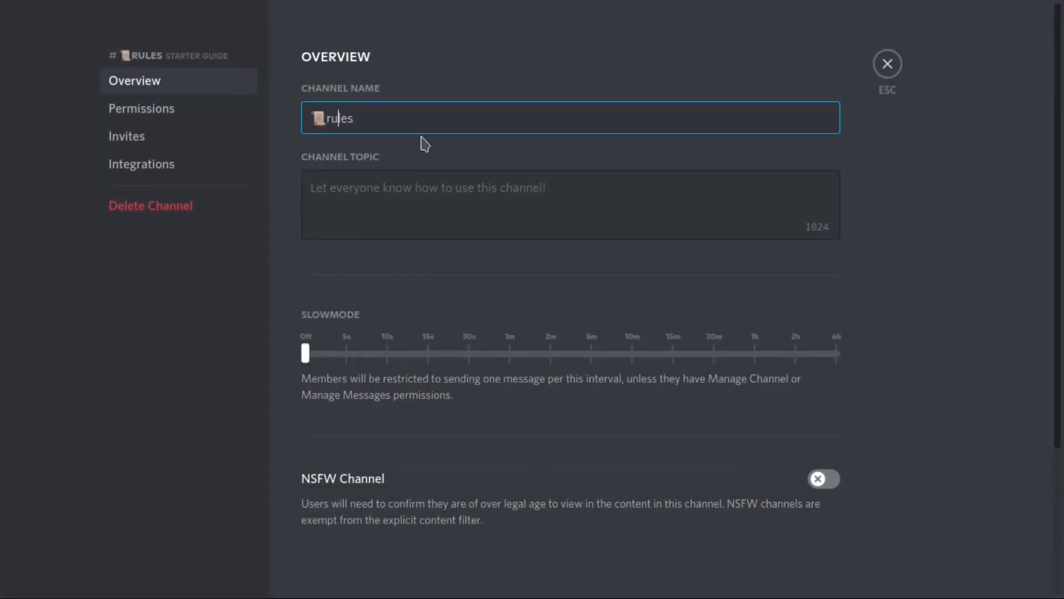
{"action": "type", "text": "|"}
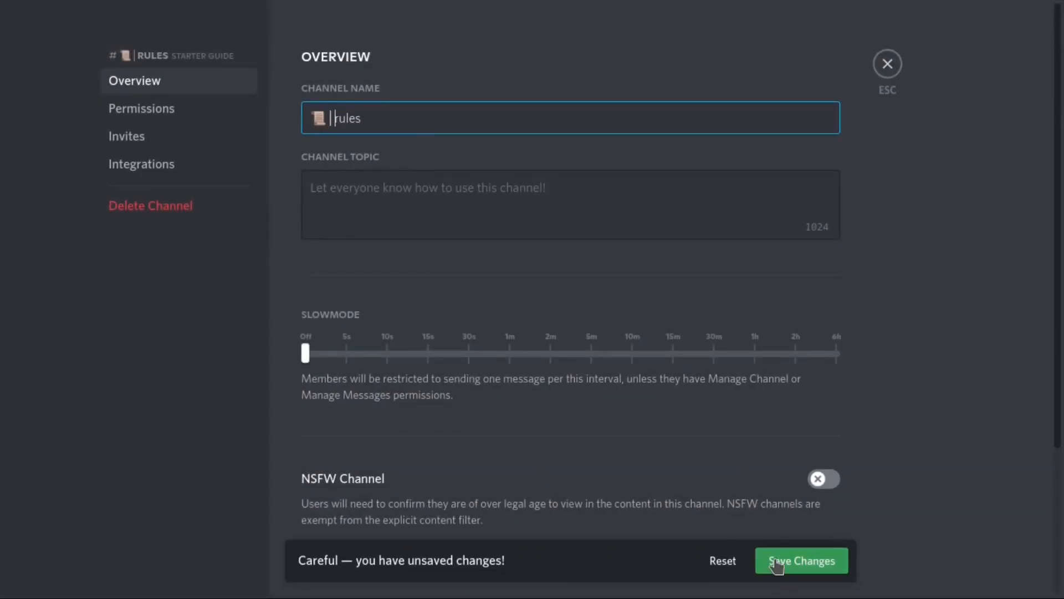
{"action": "left_click", "coordinate": [777, 562]}
{"action": "left_click", "coordinate": [889, 65]}
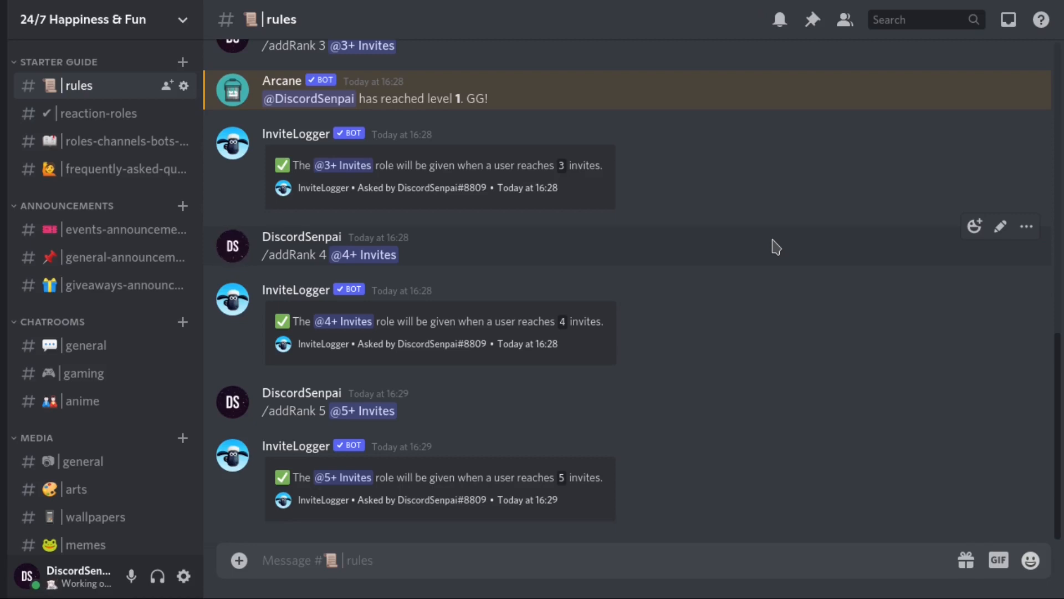
Step: Upload a batch of custom emoji in the server's Emoji settings, then go to #general
{"action": "left_click", "coordinate": [138, 27]}
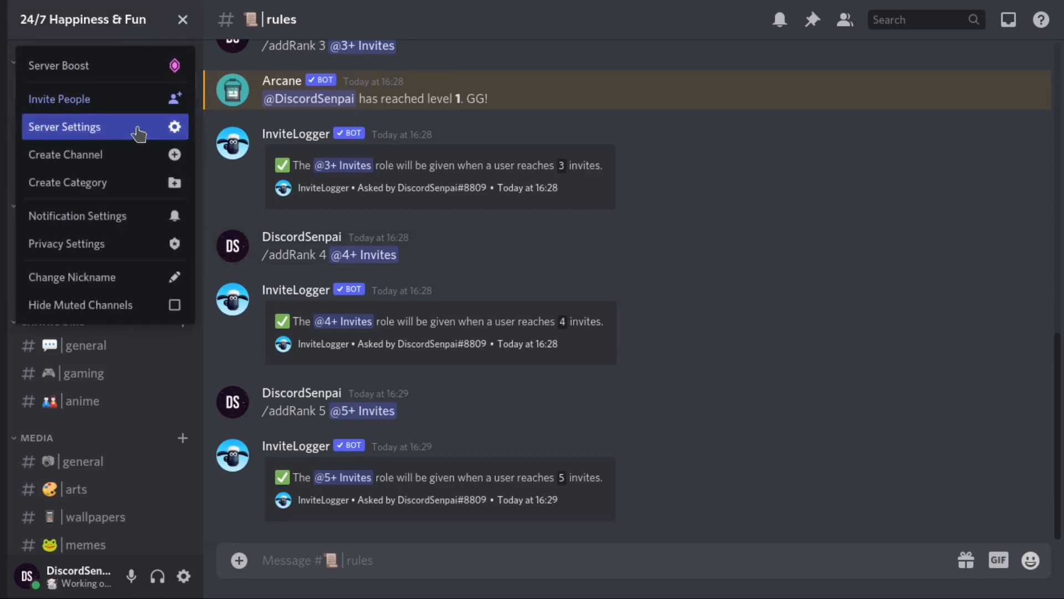
{"action": "left_click", "coordinate": [138, 129]}
{"action": "left_click", "coordinate": [132, 136]}
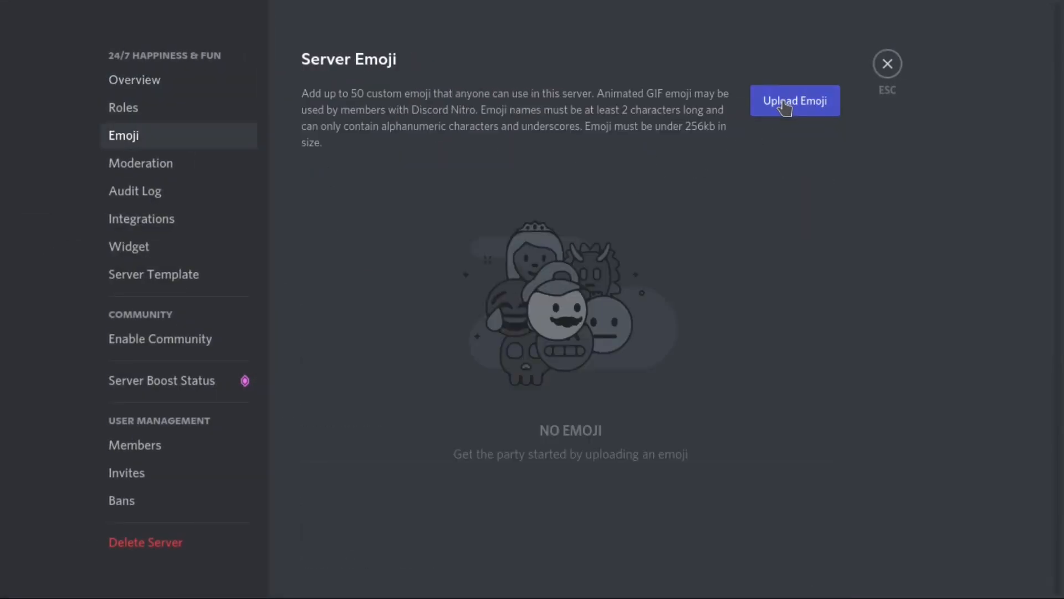
{"action": "left_click", "coordinate": [781, 104]}
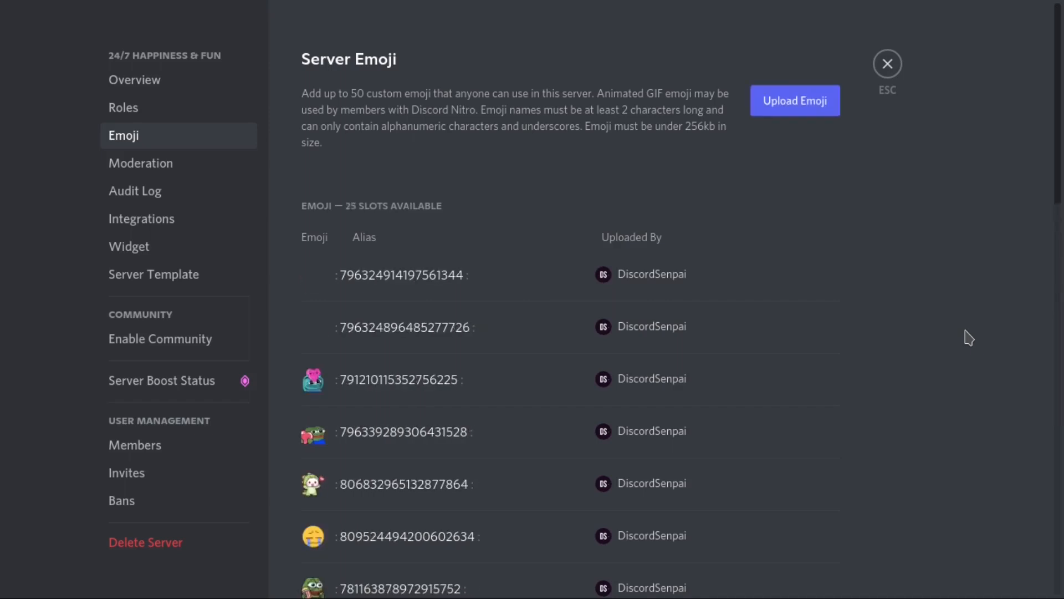
{"action": "left_click", "coordinate": [888, 66]}
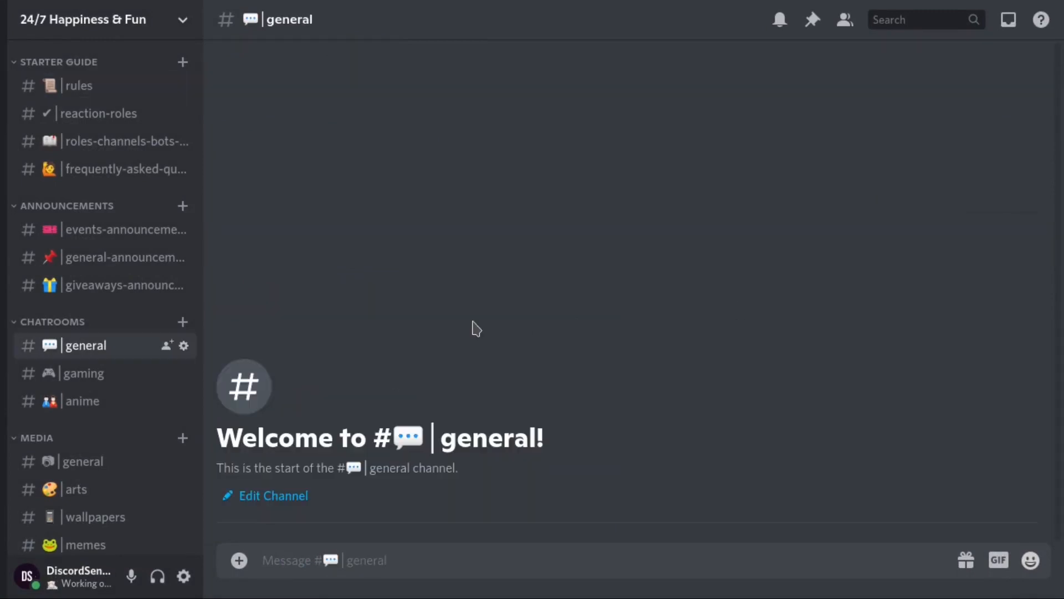
Step: Set the #general channel topic to 'Welcome to main chat'
{"action": "left_click", "coordinate": [183, 348]}
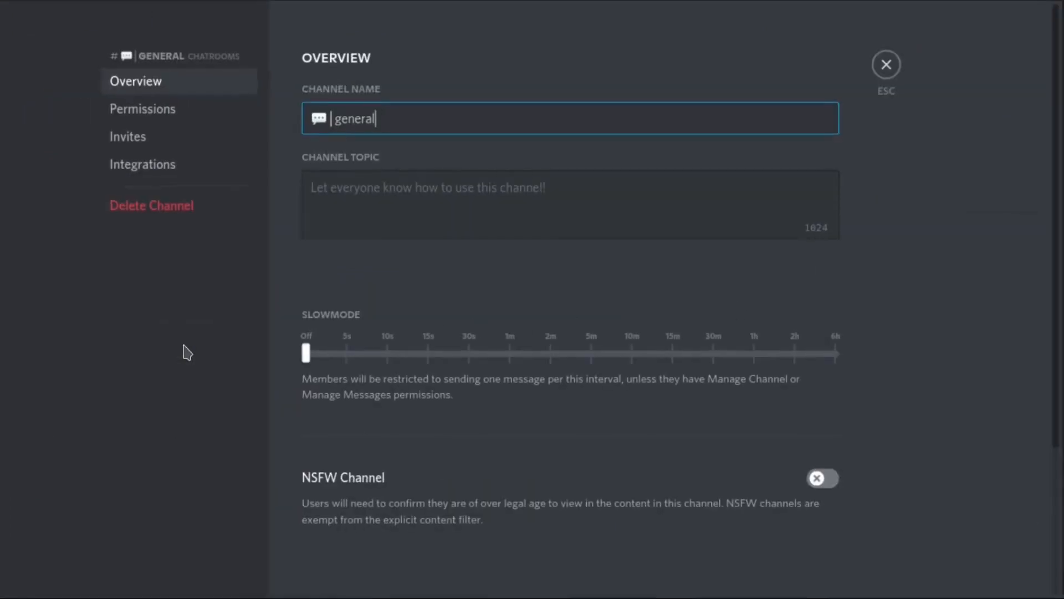
{"action": "left_click", "coordinate": [357, 194]}
{"action": "type", "text": "Welcome to main chat"}
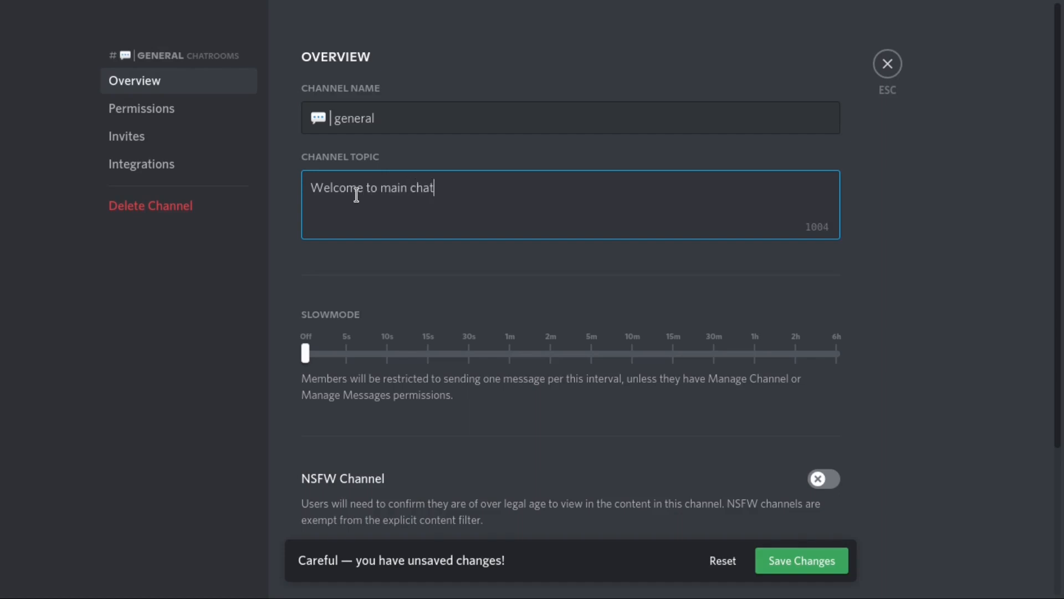
{"action": "left_click", "coordinate": [840, 554]}
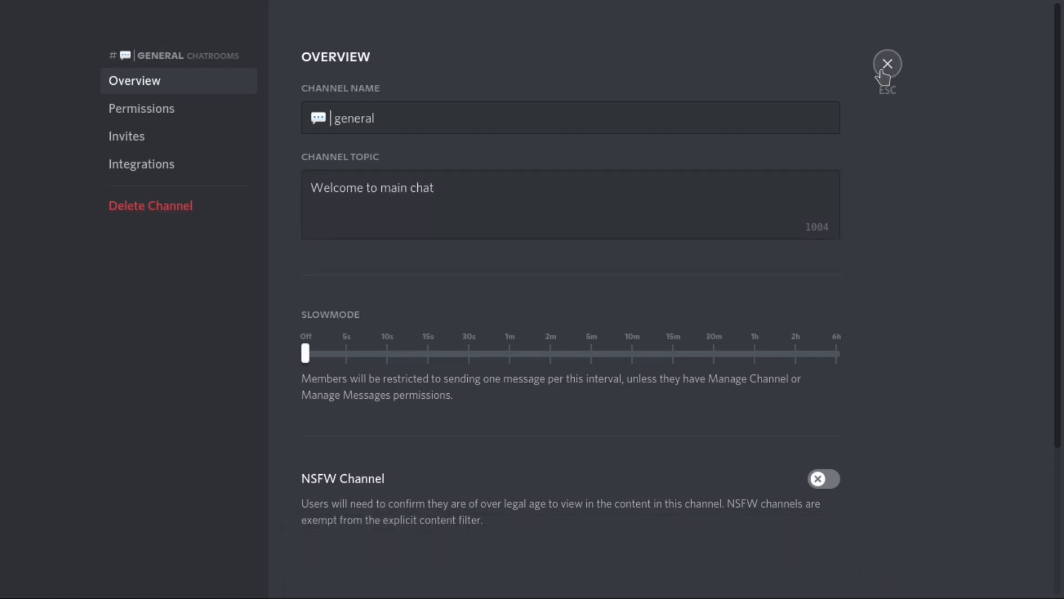
{"action": "left_click", "coordinate": [887, 67]}
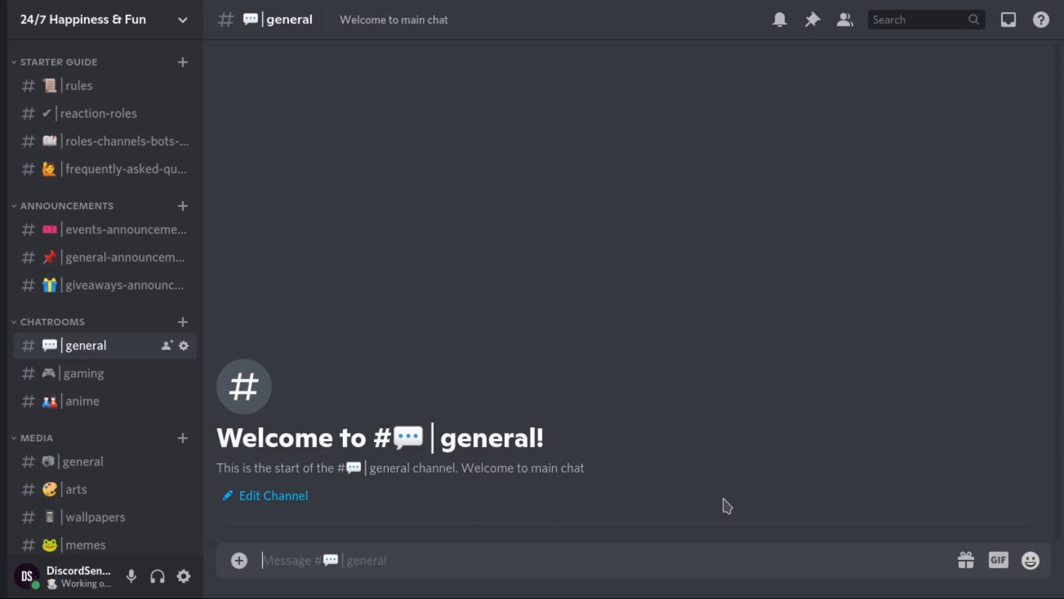
Step: Send the :hello: emoji in #general and select it in the sent message
{"action": "type", "text": ":hello"}
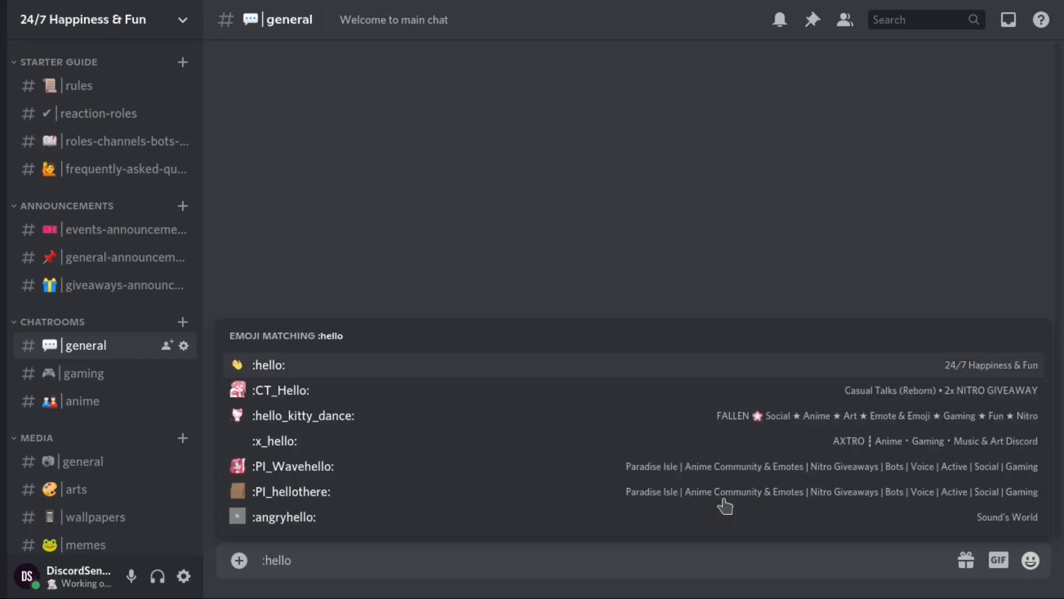
{"action": "key", "text": "Return"}
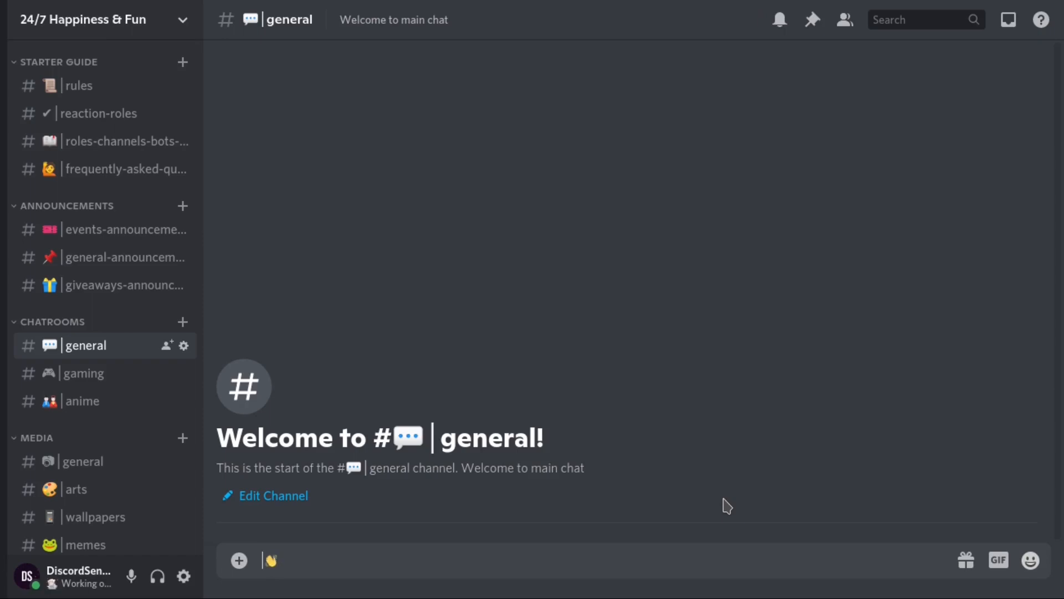
{"action": "key", "text": "Return"}
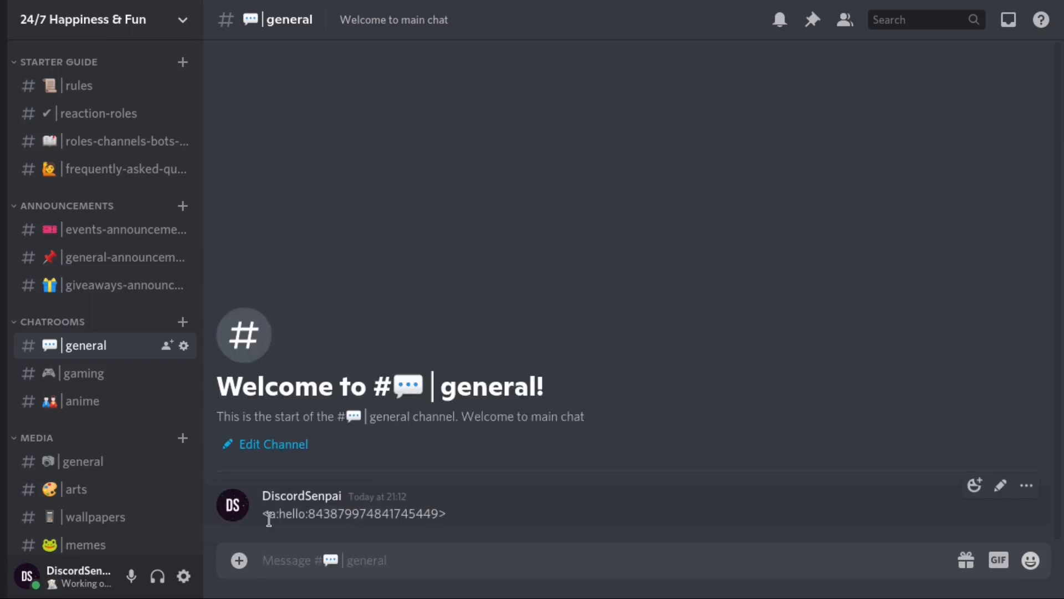
{"action": "left_click_drag", "start_coordinate": [264, 516], "coordinate": [474, 517]}
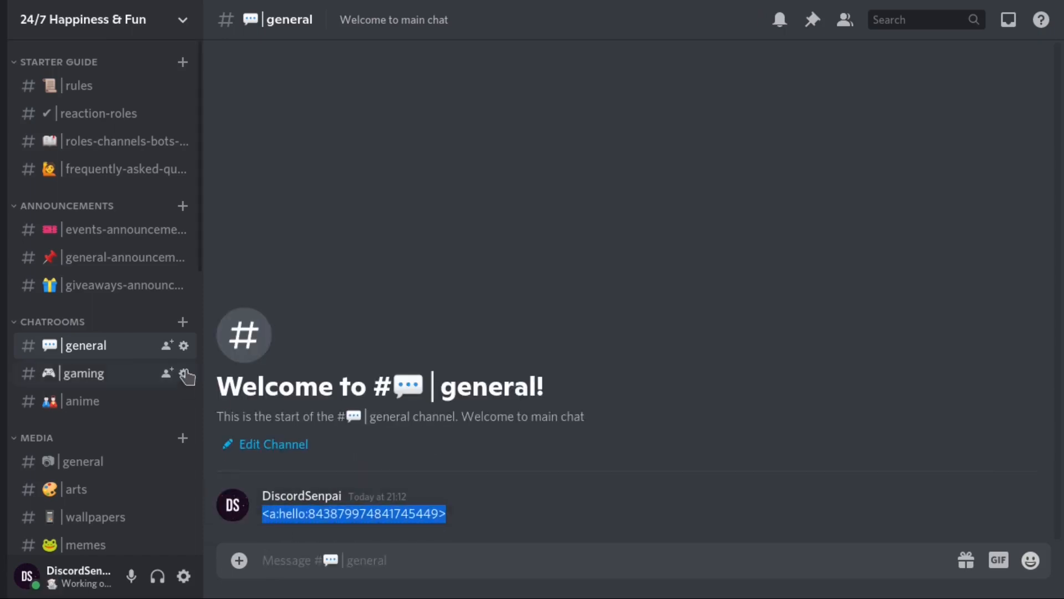
Step: Paste the copied hello emoji before the #general topic text and save
{"action": "left_click", "coordinate": [184, 346]}
{"action": "left_click", "coordinate": [483, 200]}
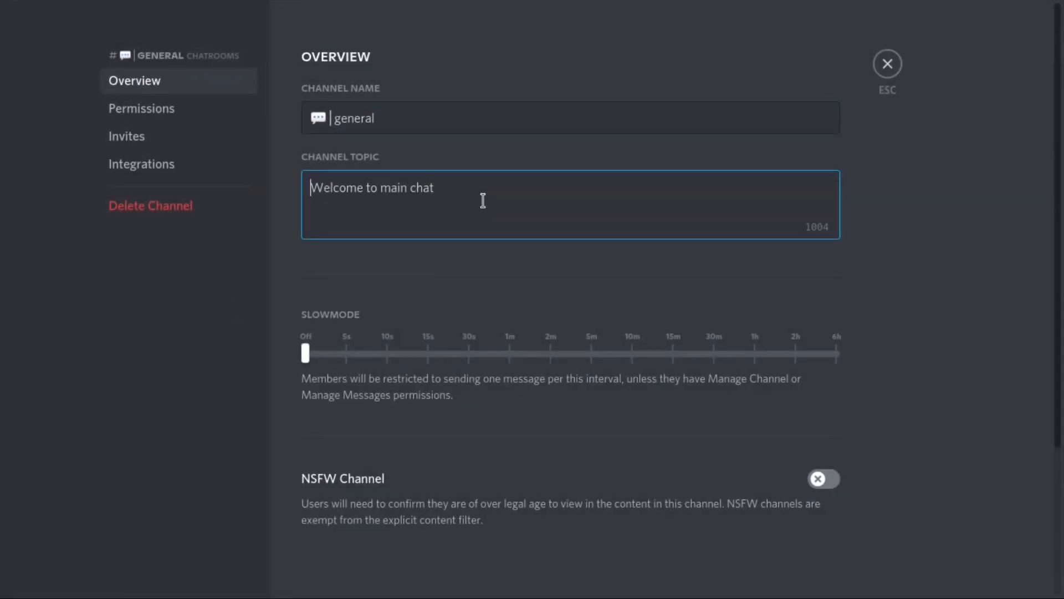
{"action": "key", "text": "ctrl+v"}
{"action": "left_click", "coordinate": [771, 560]}
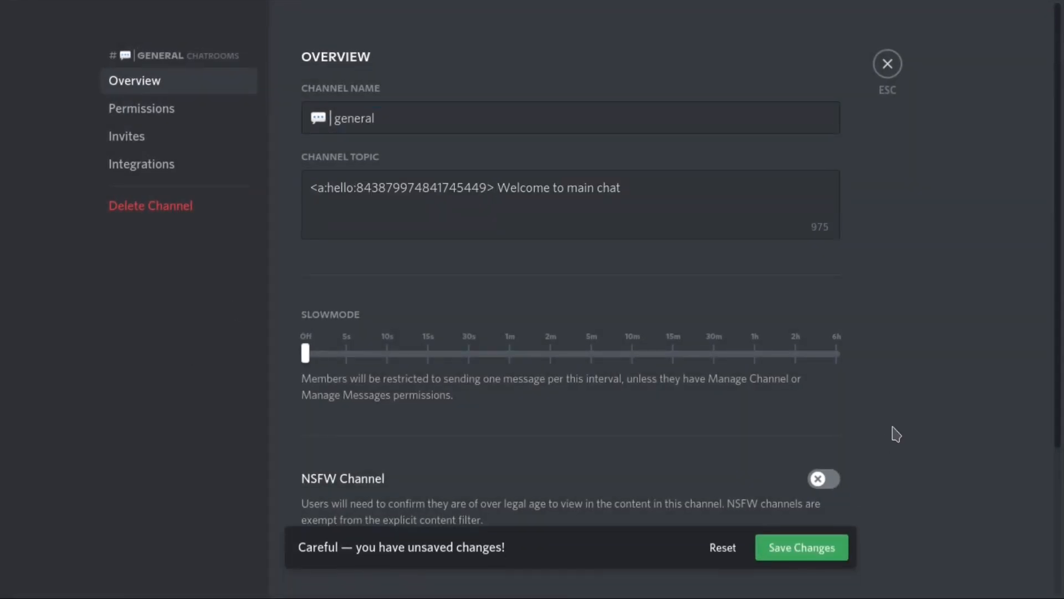
{"action": "left_click", "coordinate": [887, 69]}
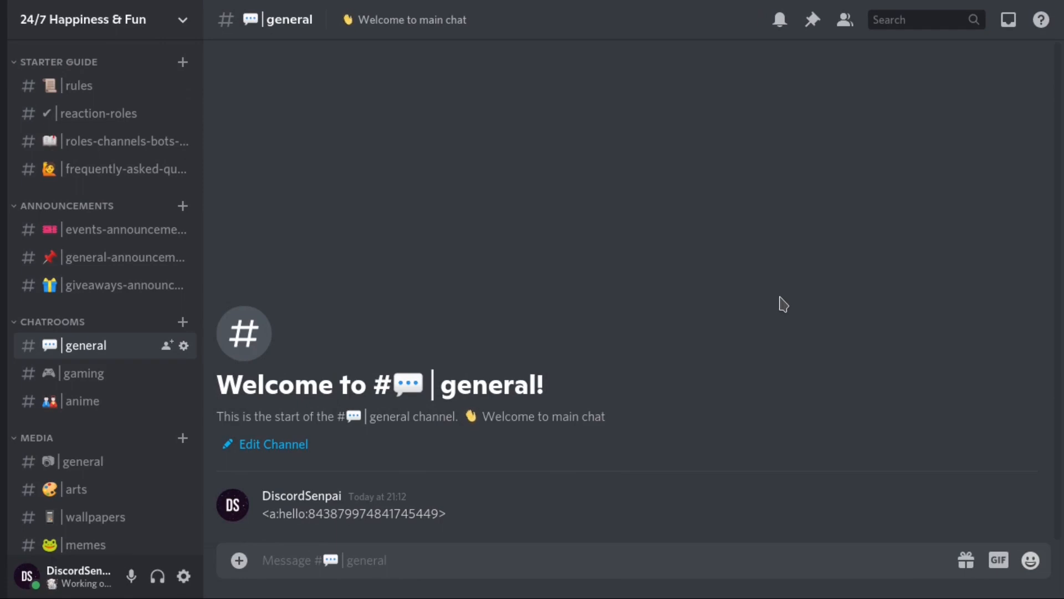
Step: Send an escaped '\:hello:' message to reveal the emoji's raw code
{"action": "type", "text": ":hello"}
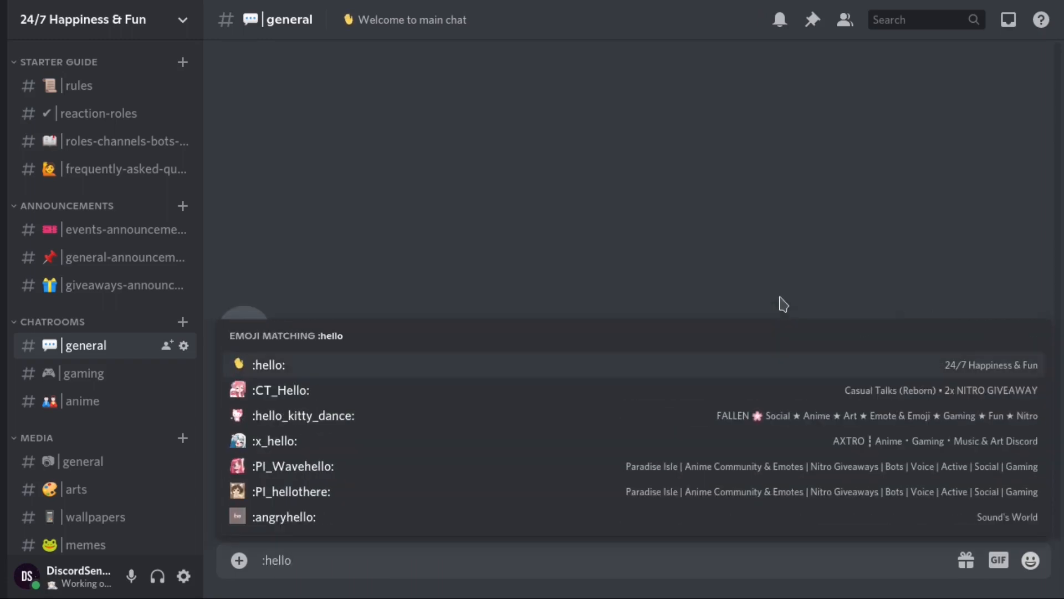
{"action": "key", "text": "Return"}
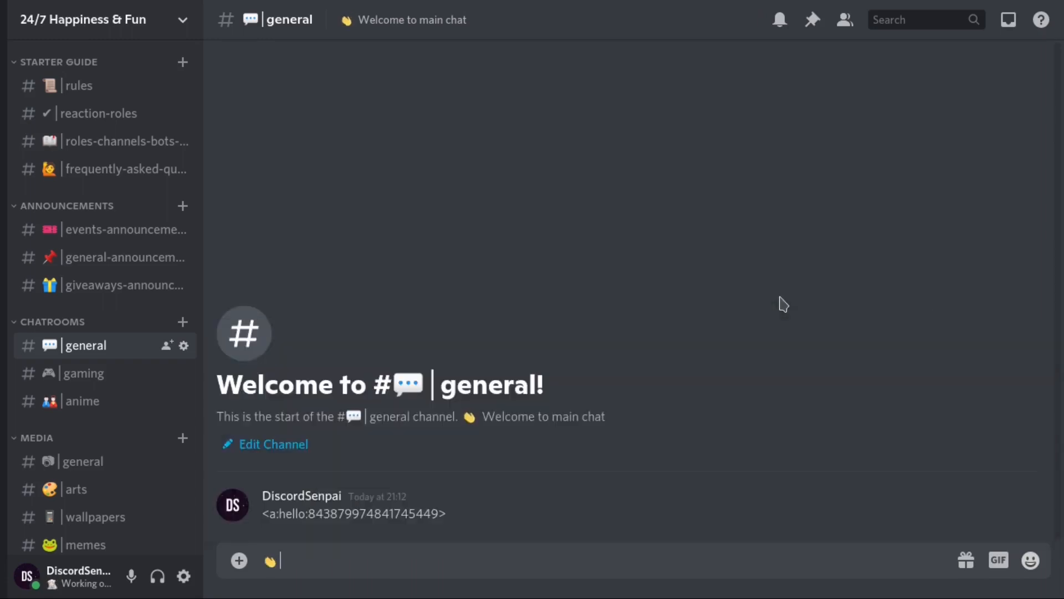
{"action": "key", "text": "Home"}
{"action": "type", "text": "\\"}
{"action": "key", "text": "Return"}
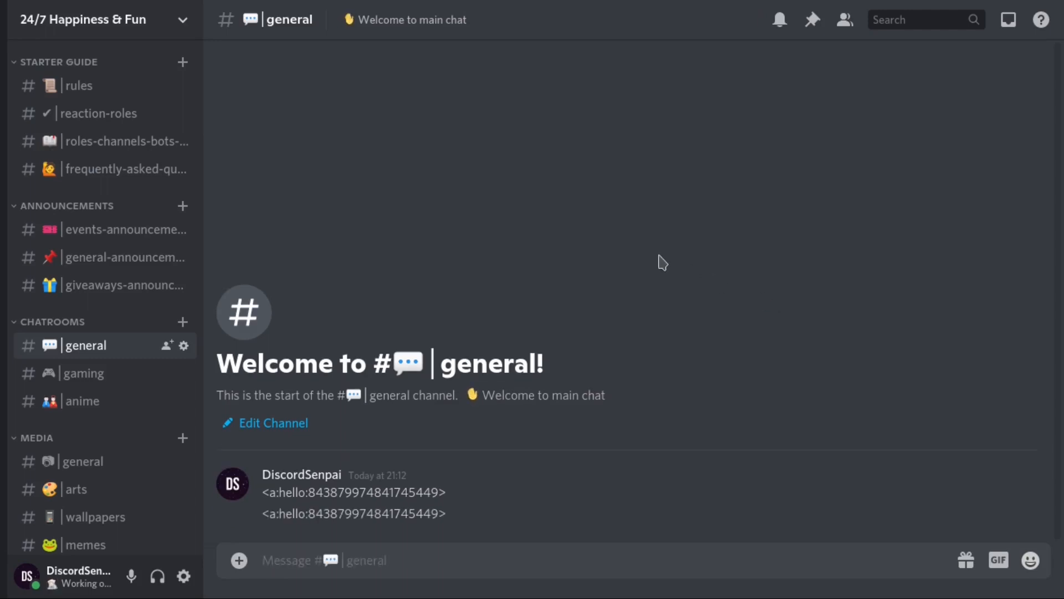
{"action": "left_click", "coordinate": [152, 25]}
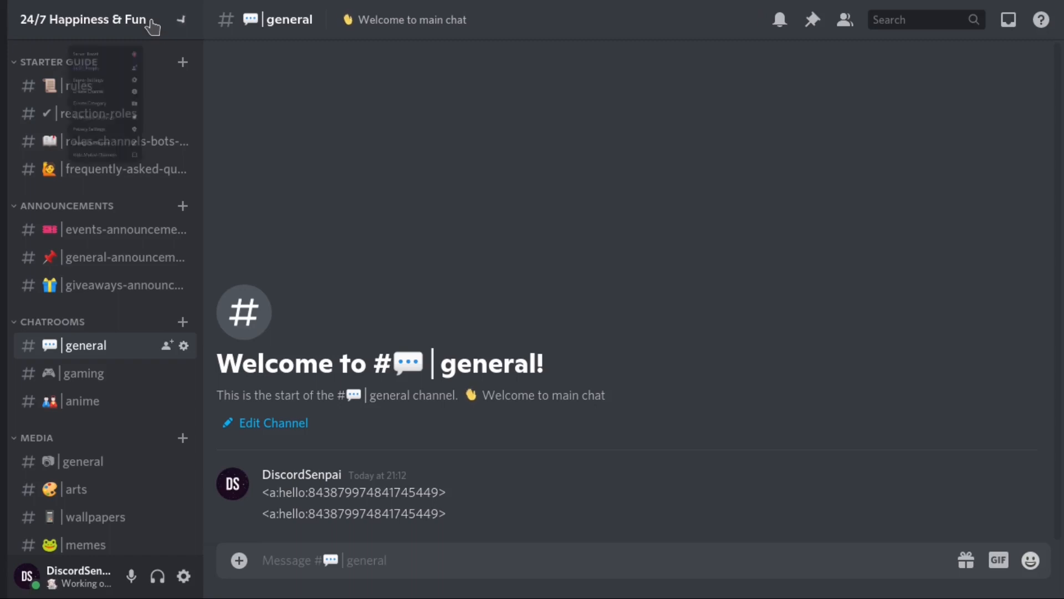
Step: Set the Owner role's colour to purple #845ec2 in Server Settings > Roles
{"action": "left_click", "coordinate": [149, 125]}
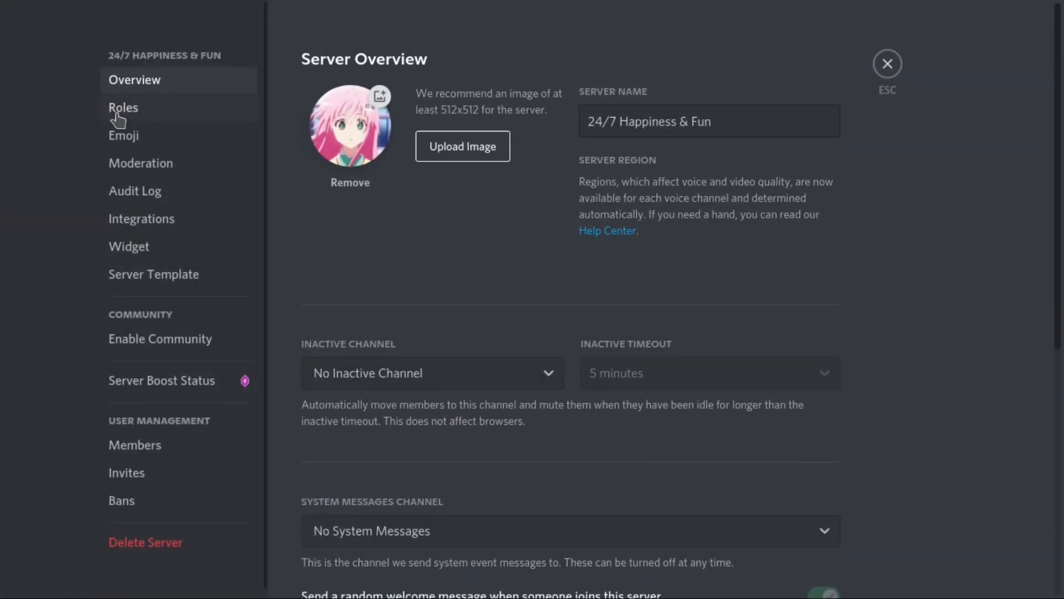
{"action": "left_click", "coordinate": [119, 108]}
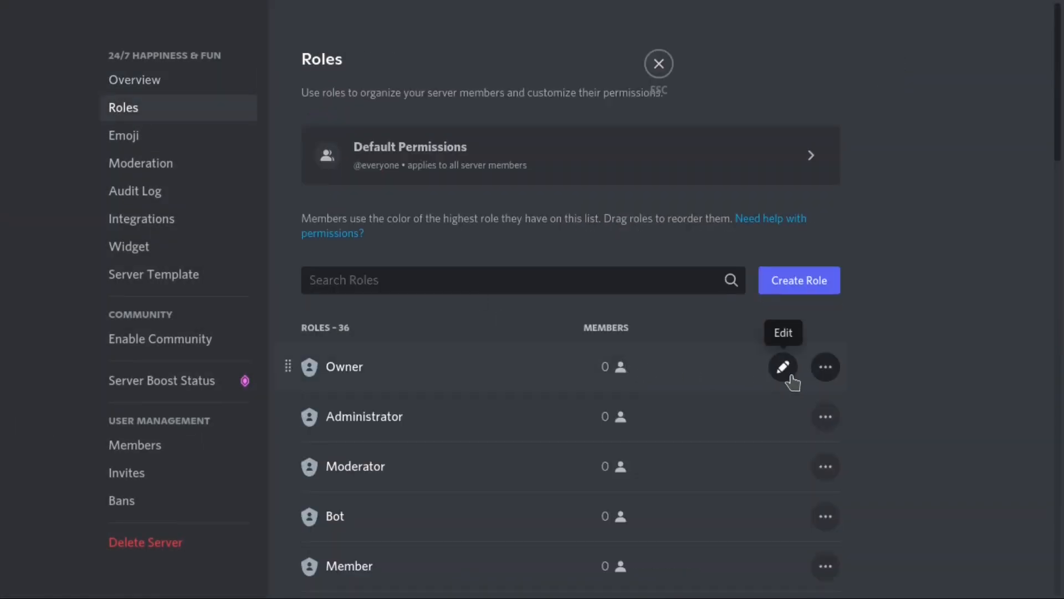
{"action": "left_click", "coordinate": [783, 367]}
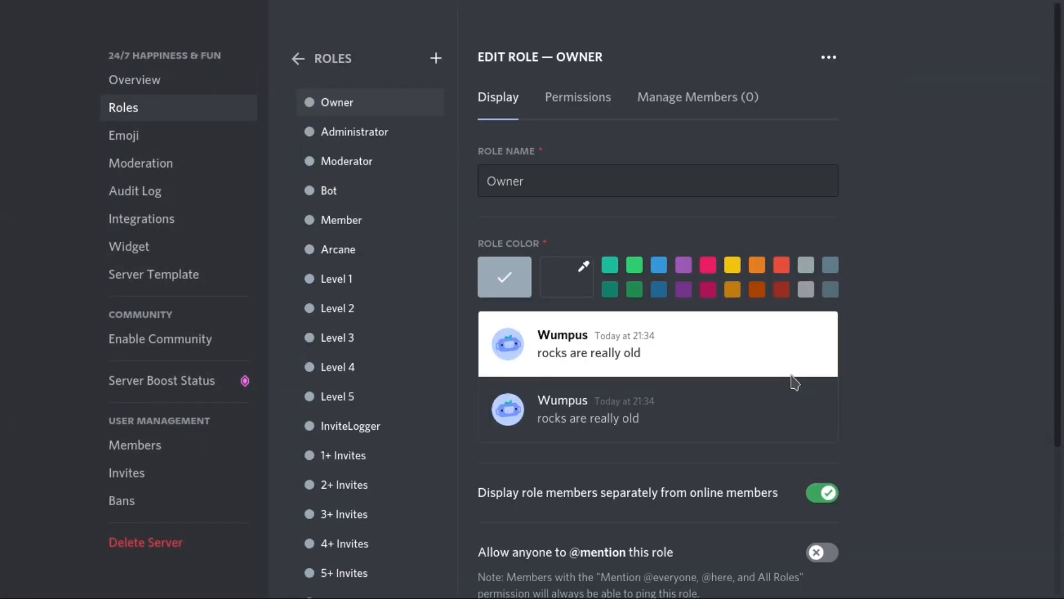
{"action": "left_click", "coordinate": [568, 293]}
{"action": "key", "text": "BackSpace"}
{"action": "key", "text": "BackSpace"}
{"action": "key", "text": "BackSpace"}
{"action": "key", "text": "BackSpace"}
{"action": "key", "text": "BackSpace"}
{"action": "type", "text": "845ec2"}
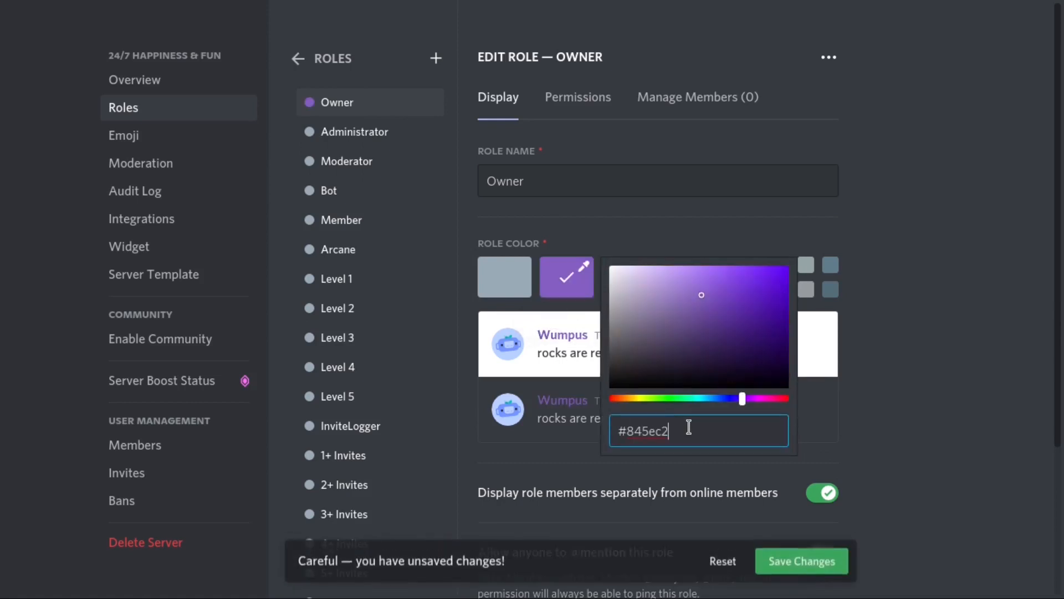
{"action": "left_click", "coordinate": [791, 571]}
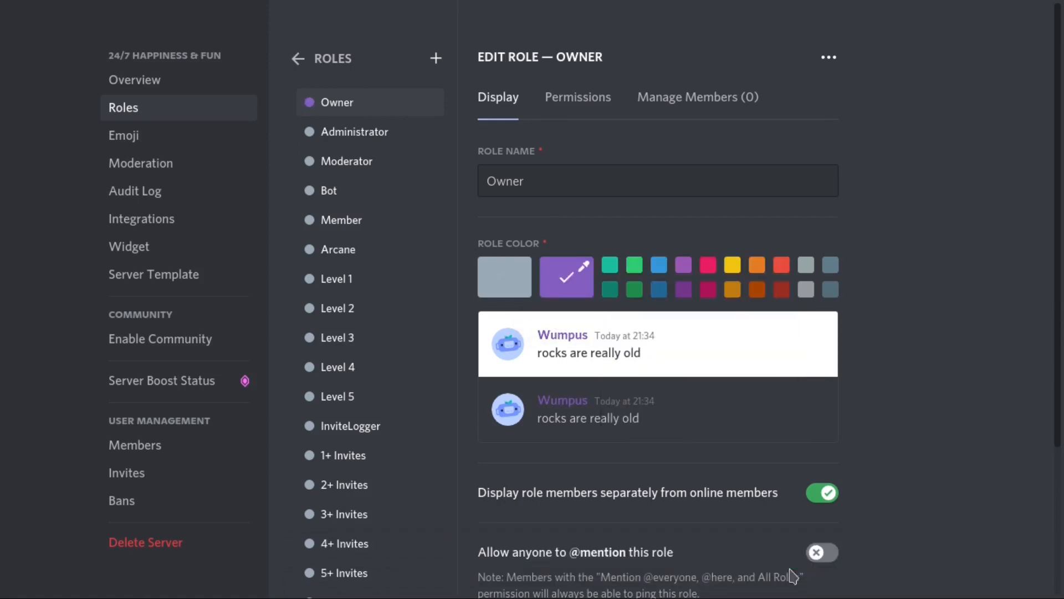
Step: Colour the Administrator and Moderator roles pink, Moderator as #ff6f91
{"action": "left_click", "coordinate": [358, 133]}
{"action": "left_click", "coordinate": [567, 277]}
{"action": "key", "text": "BackSpace"}
{"action": "key", "text": "BackSpace"}
{"action": "key", "text": "BackSpace"}
{"action": "key", "text": "BackSpace"}
{"action": "key", "text": "BackSpace"}
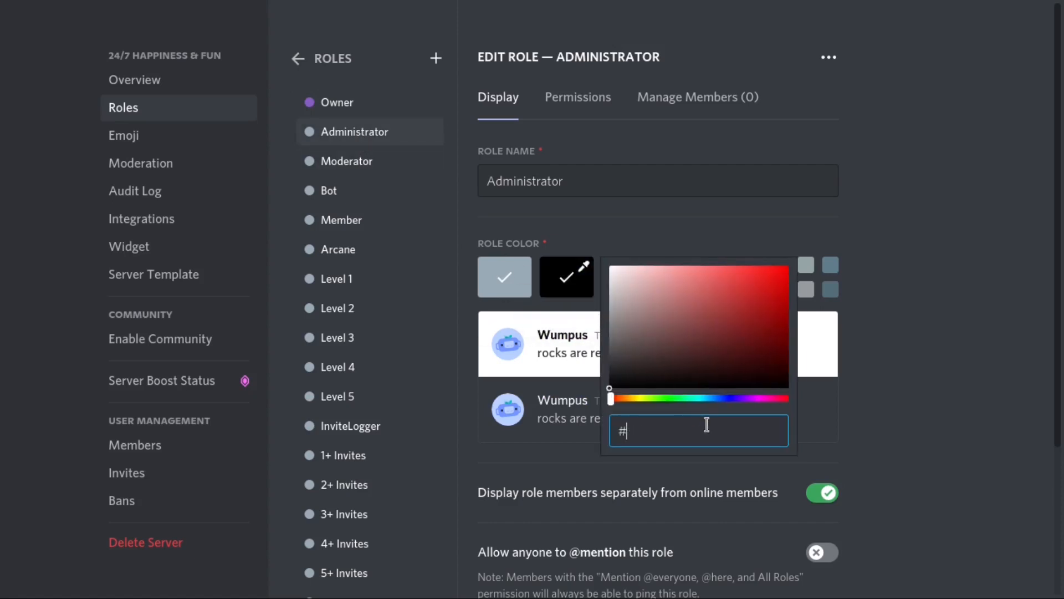
{"action": "type", "text": "d65db1"}
{"action": "left_click", "coordinate": [792, 571]}
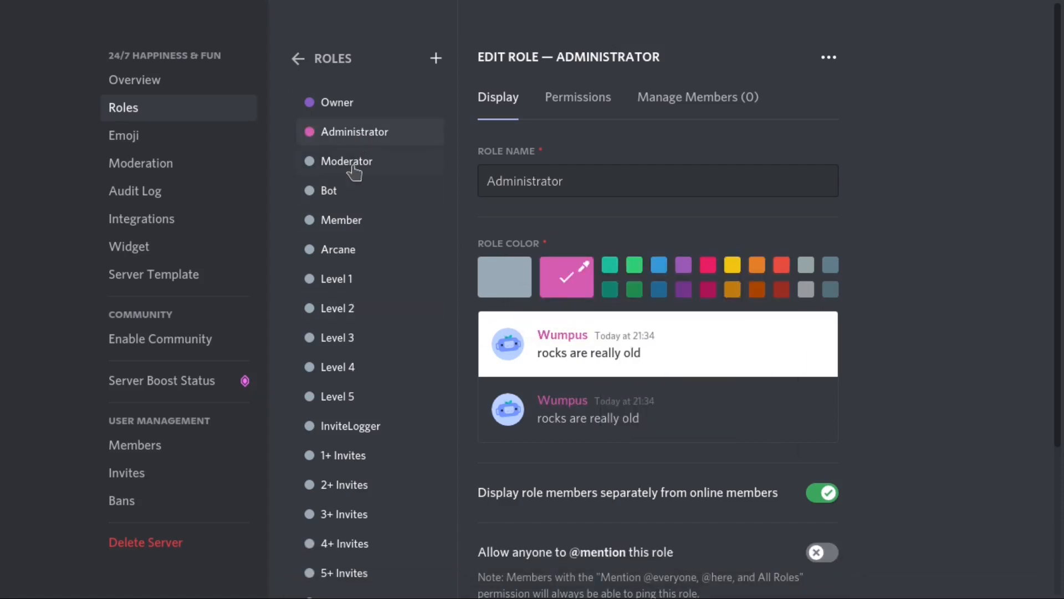
{"action": "left_click", "coordinate": [350, 167]}
{"action": "left_click", "coordinate": [560, 276]}
{"action": "left_click", "coordinate": [708, 423]}
{"action": "key", "text": "BackSpace"}
{"action": "key", "text": "BackSpace"}
{"action": "key", "text": "BackSpace"}
{"action": "key", "text": "BackSpace"}
{"action": "key", "text": "BackSpace"}
{"action": "key", "text": "BackSpace"}
{"action": "type", "text": "ff6f91"}
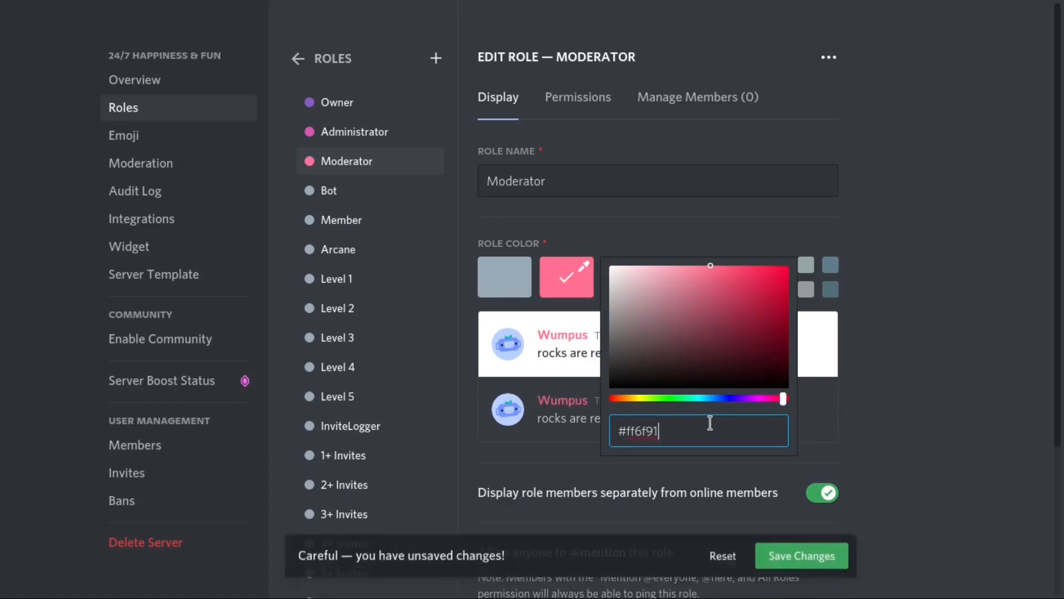
{"action": "left_click", "coordinate": [792, 561]}
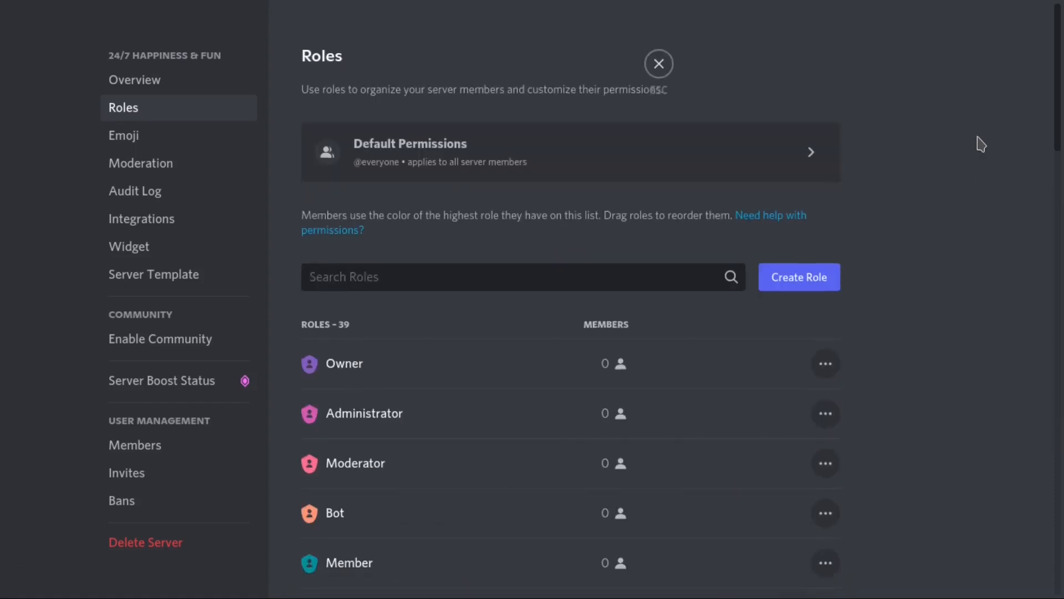
Step: Create a new role and paste 'Level Roles' as its name
{"action": "scroll", "coordinate": [981, 144], "scroll_direction": "down", "scroll_amount": 20}
{"action": "scroll", "coordinate": [981, 144], "scroll_direction": "down", "scroll_amount": 10}
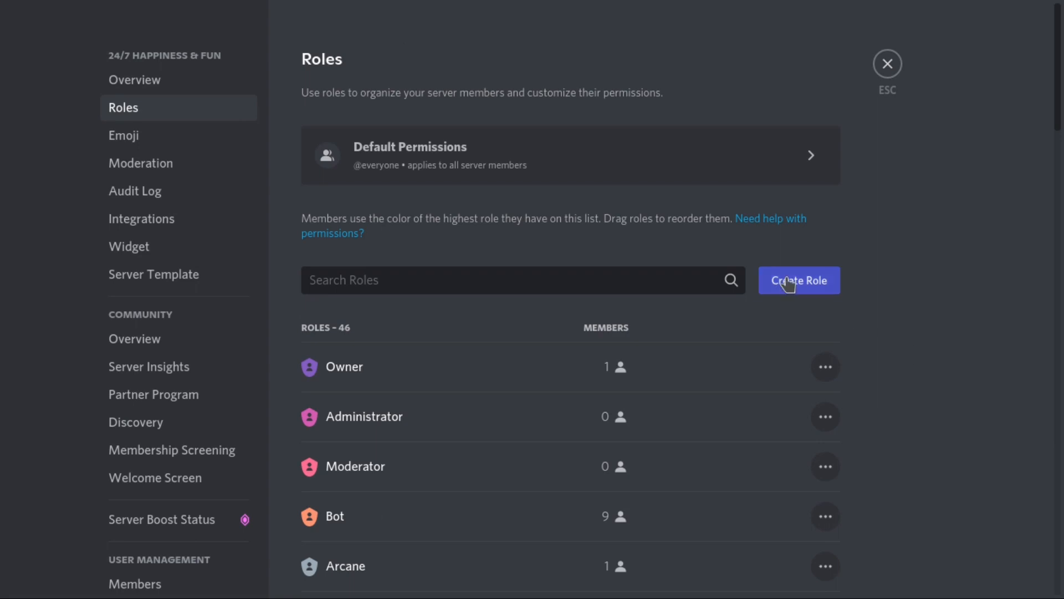
{"action": "left_click", "coordinate": [787, 285]}
{"action": "key", "text": "BackSpace"}
{"action": "key", "text": "BackSpace"}
{"action": "key", "text": "BackSpace"}
{"action": "key", "text": "BackSpace"}
{"action": "key", "text": "BackSpace"}
{"action": "key", "text": "BackSpace"}
{"action": "key", "text": "BackSpace"}
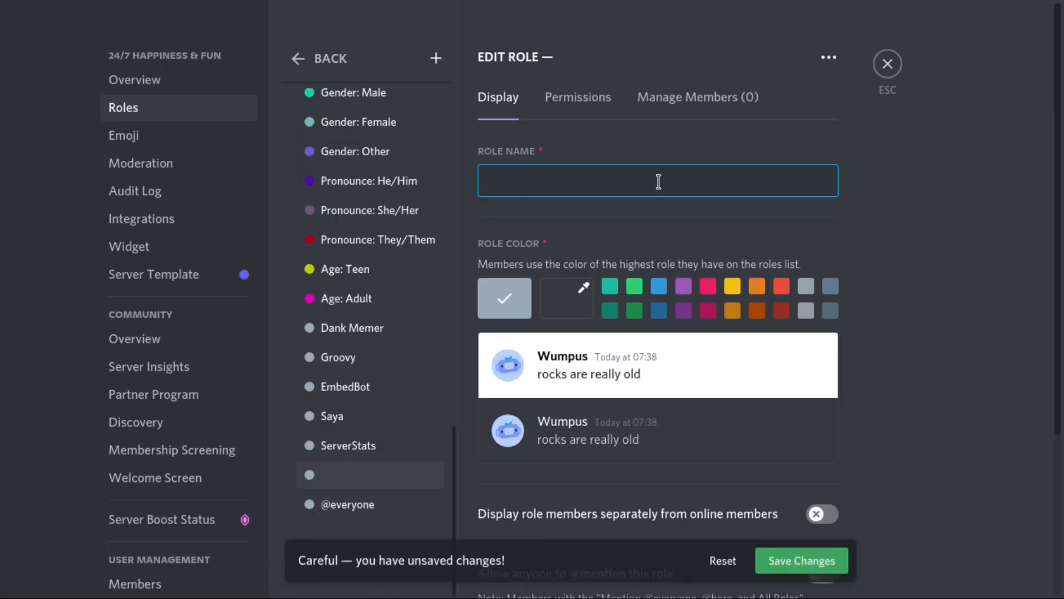
{"action": "type", "text": "──────────Level Roles──────────"}
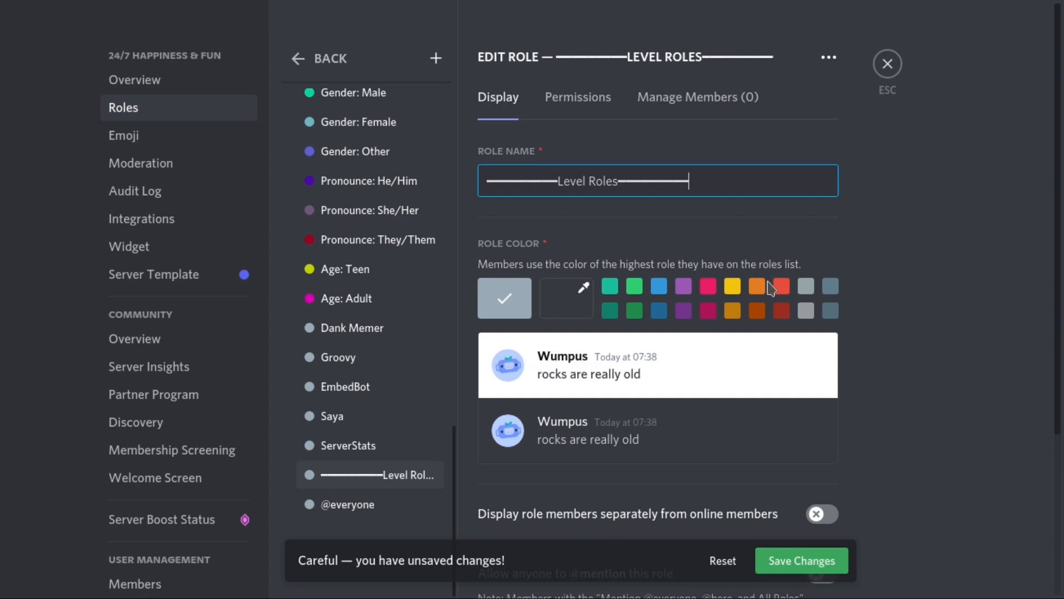
Step: Set the Level Roles role colour to hex #18191C and save
{"action": "left_click", "coordinate": [577, 299]}
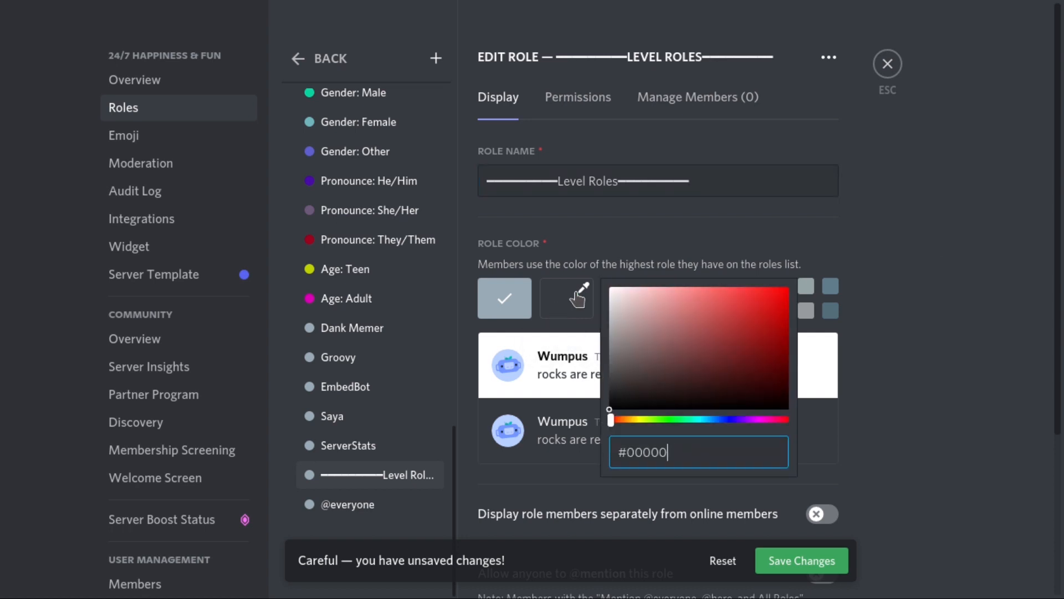
{"action": "key", "text": "BackSpace"}
{"action": "key", "text": "BackSpace"}
{"action": "key", "text": "BackSpace"}
{"action": "key", "text": "BackSpace"}
{"action": "key", "text": "BackSpace"}
{"action": "type", "text": "18191C"}
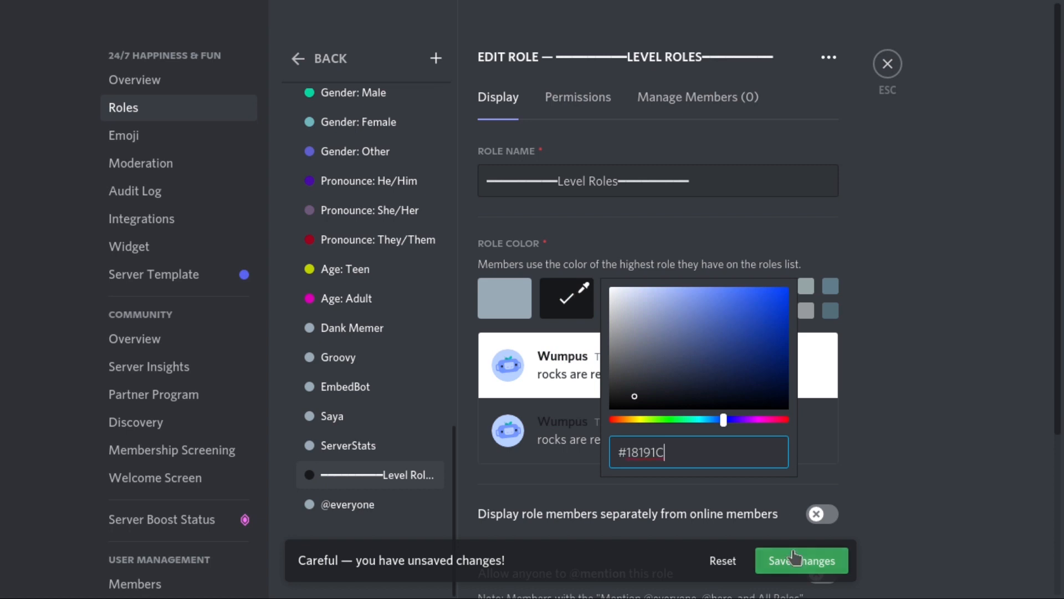
{"action": "left_click", "coordinate": [796, 559]}
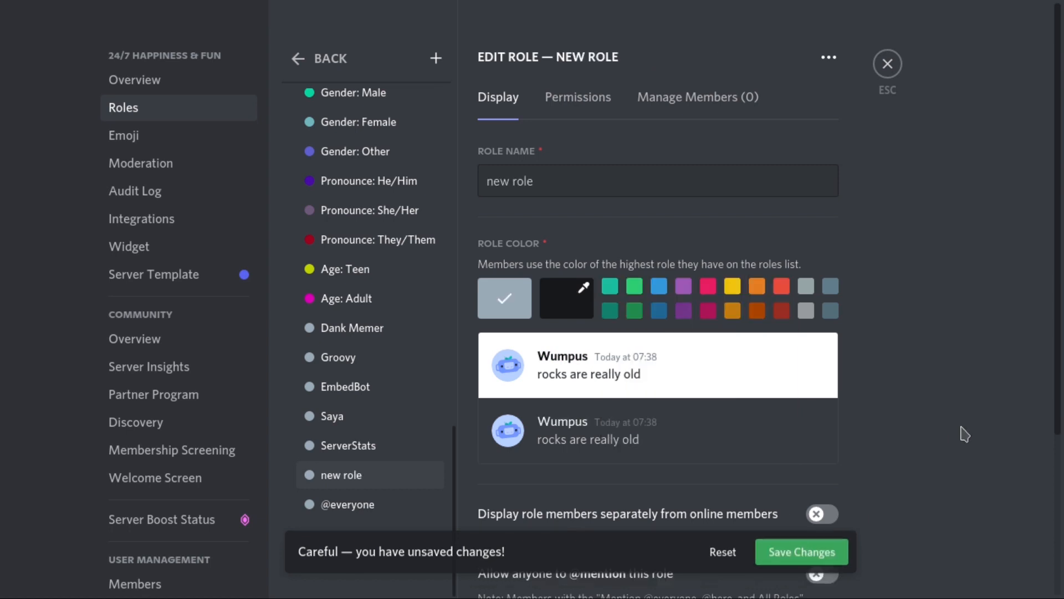
Step: Drag Level Roles up between Member and Level 1, save the order, and exit settings
{"action": "scroll", "coordinate": [893, 433], "scroll_direction": "down", "scroll_amount": 1}
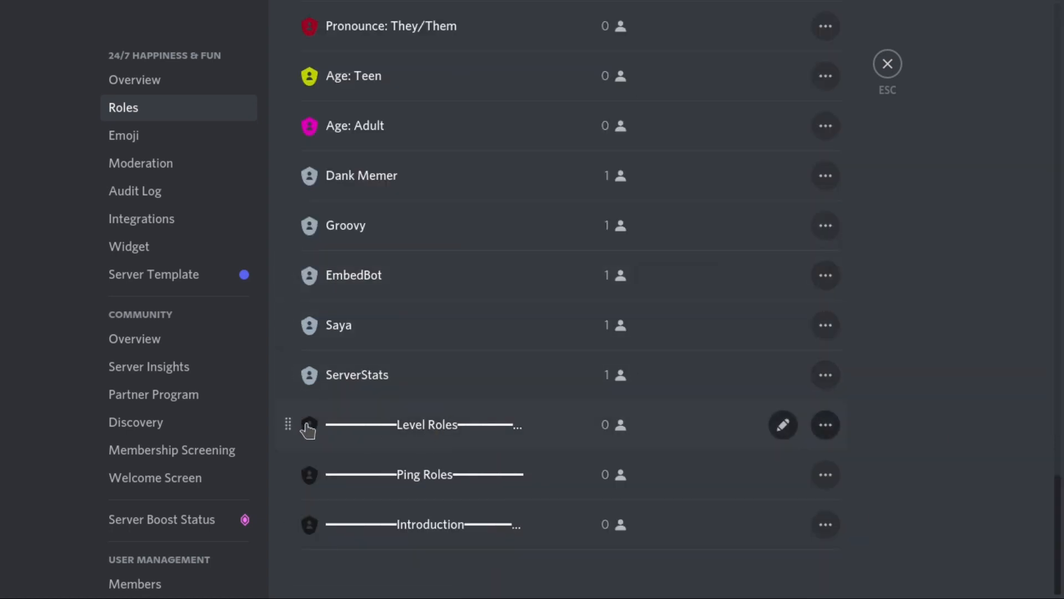
{"action": "left_click_drag", "start_coordinate": [284, 426], "coordinate": [281, 73]}
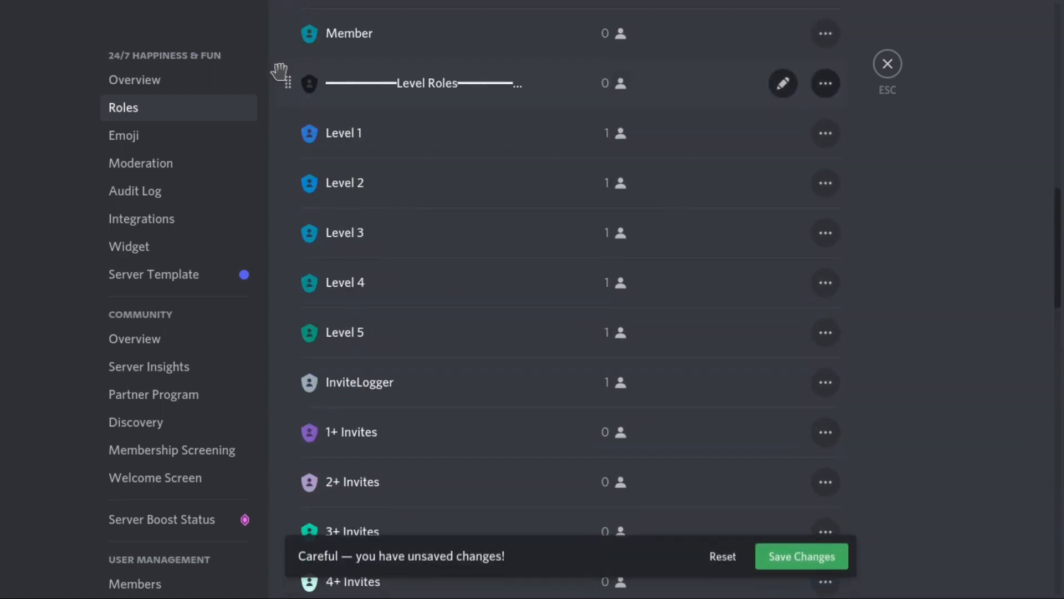
{"action": "left_click", "coordinate": [807, 562]}
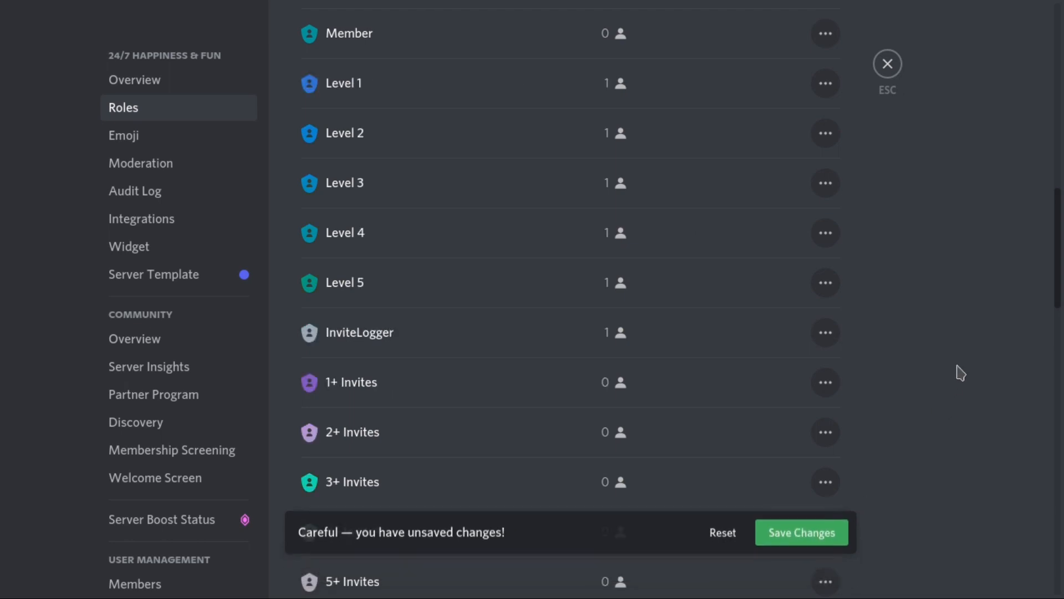
{"action": "key", "text": "Escape"}
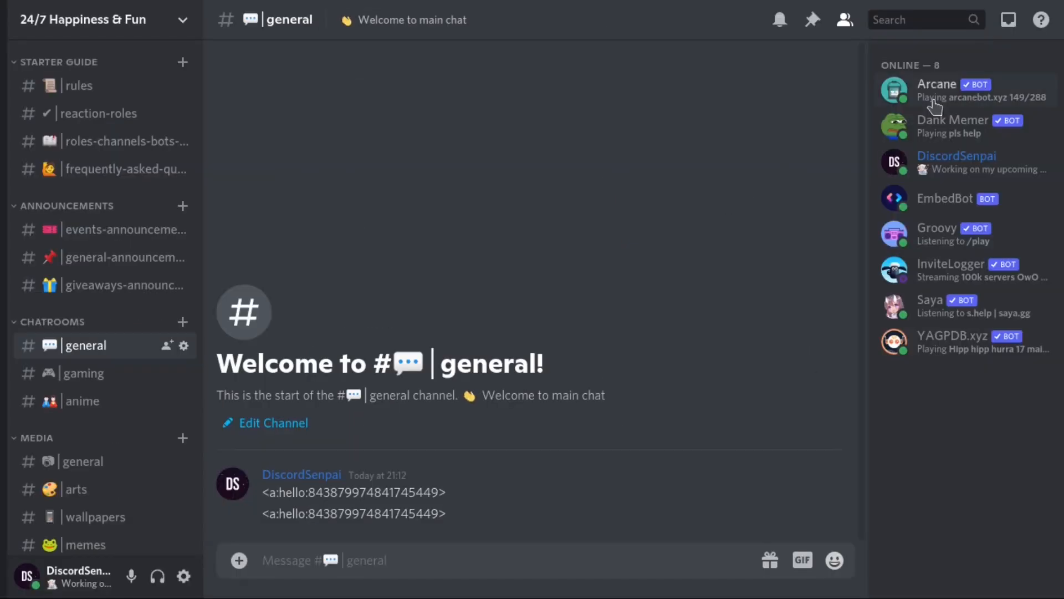
Step: Nickname the bots '[a] Arcane' and '[pls] Dank Memer'
{"action": "right_click", "coordinate": [936, 87]}
{"action": "left_click", "coordinate": [867, 298]}
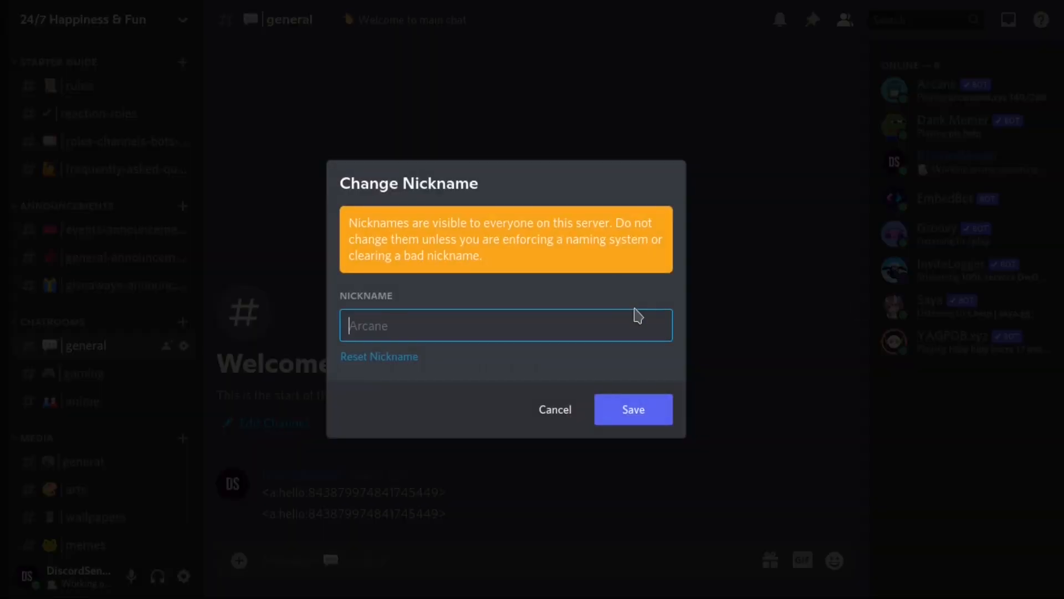
{"action": "type", "text": "[a] Arcane"}
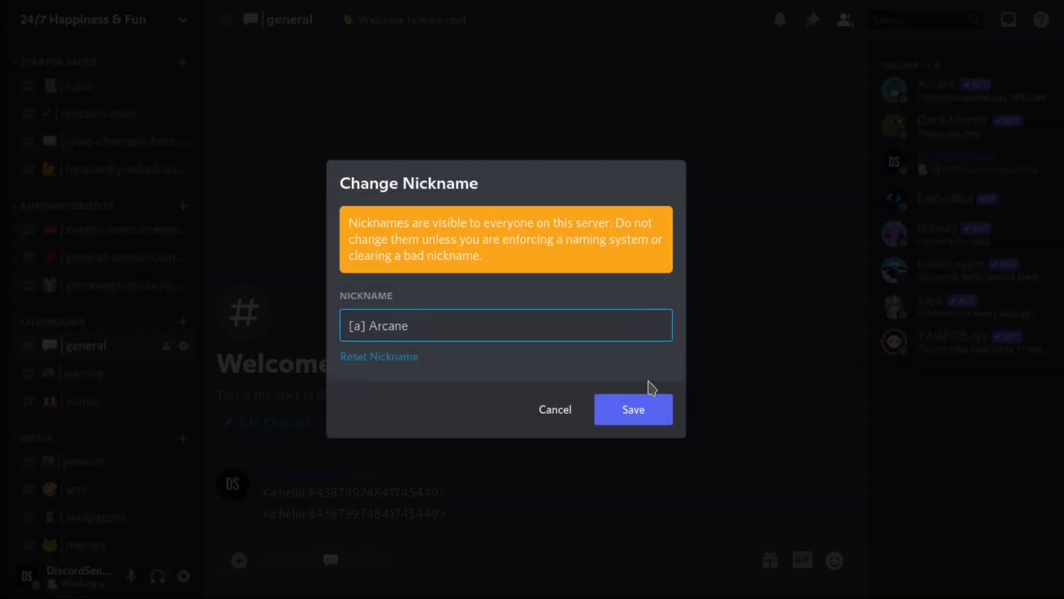
{"action": "left_click", "coordinate": [648, 387]}
{"action": "right_click", "coordinate": [952, 125]}
{"action": "left_click", "coordinate": [874, 343]}
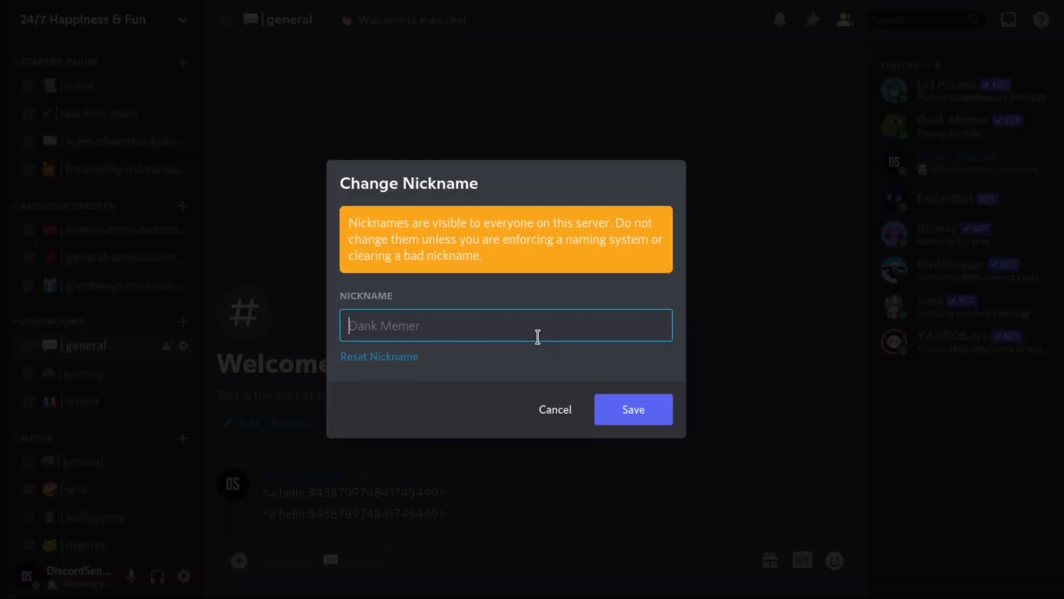
{"action": "type", "text": "[pls] Dank Memer"}
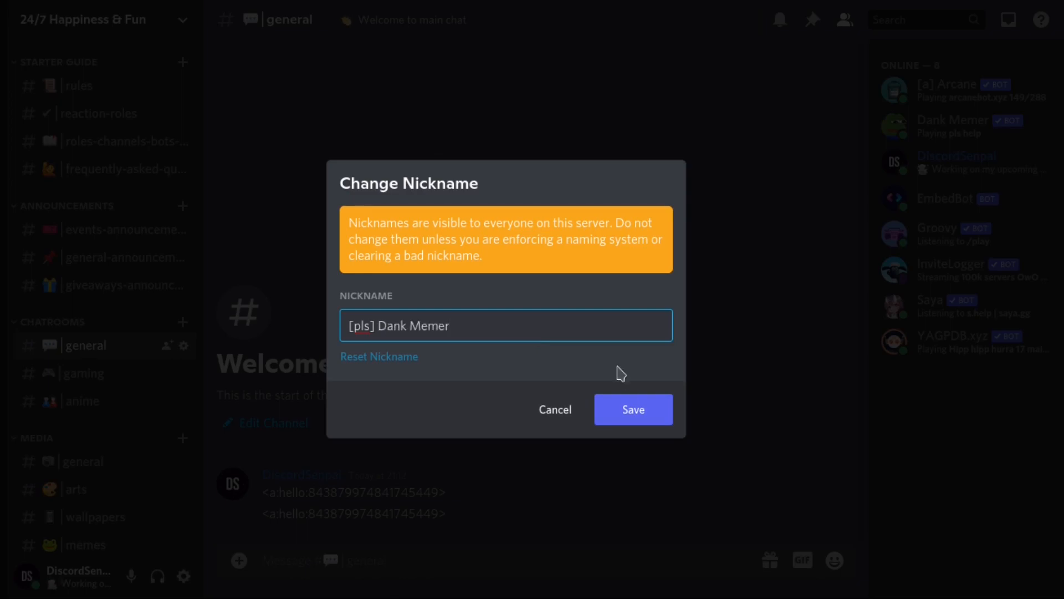
{"action": "left_click", "coordinate": [632, 409]}
Step: Give the YAGPDB.xyz and Groovy bots the Bot role
{"action": "left_click", "coordinate": [942, 89]}
{"action": "left_click", "coordinate": [760, 322]}
{"action": "type", "text": "bo"}
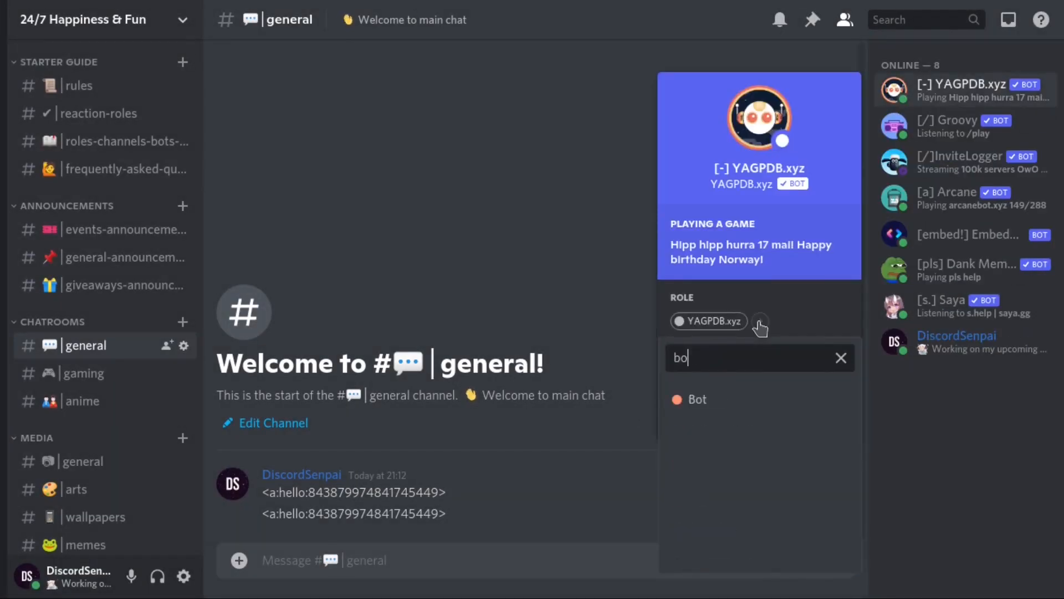
{"action": "left_click", "coordinate": [715, 398]}
{"action": "left_click", "coordinate": [946, 158]}
{"action": "left_click", "coordinate": [739, 362]}
{"action": "type", "text": "bot"}
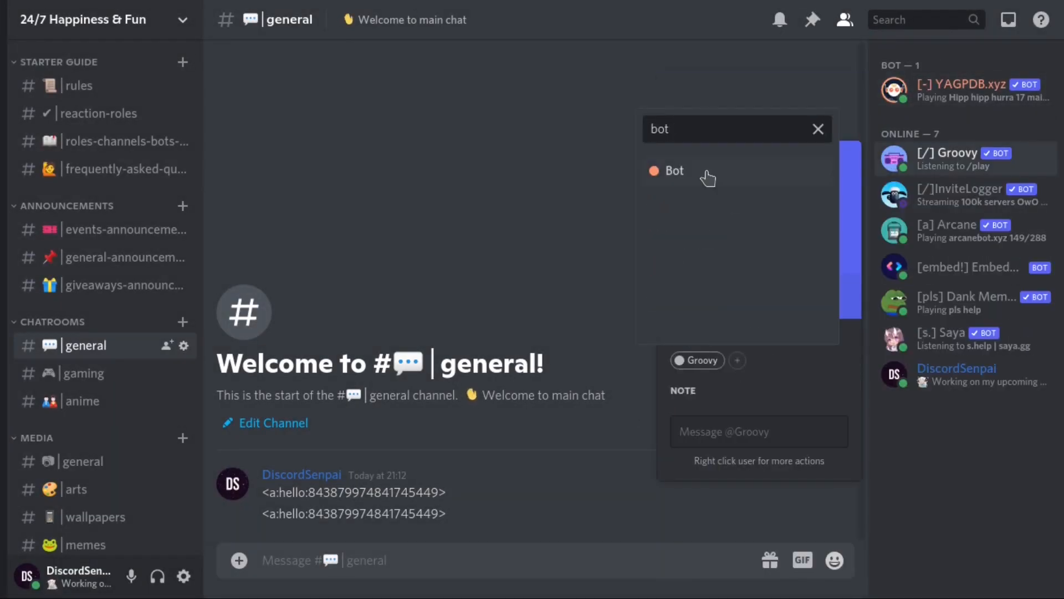
{"action": "left_click", "coordinate": [675, 172]}
Step: Start adding the Owner role to the server owner's profile, then cancel the role picker
{"action": "left_click", "coordinate": [956, 368]}
{"action": "left_click", "coordinate": [763, 507]}
{"action": "type", "text": "owner"}
{"action": "key", "text": "Escape"}
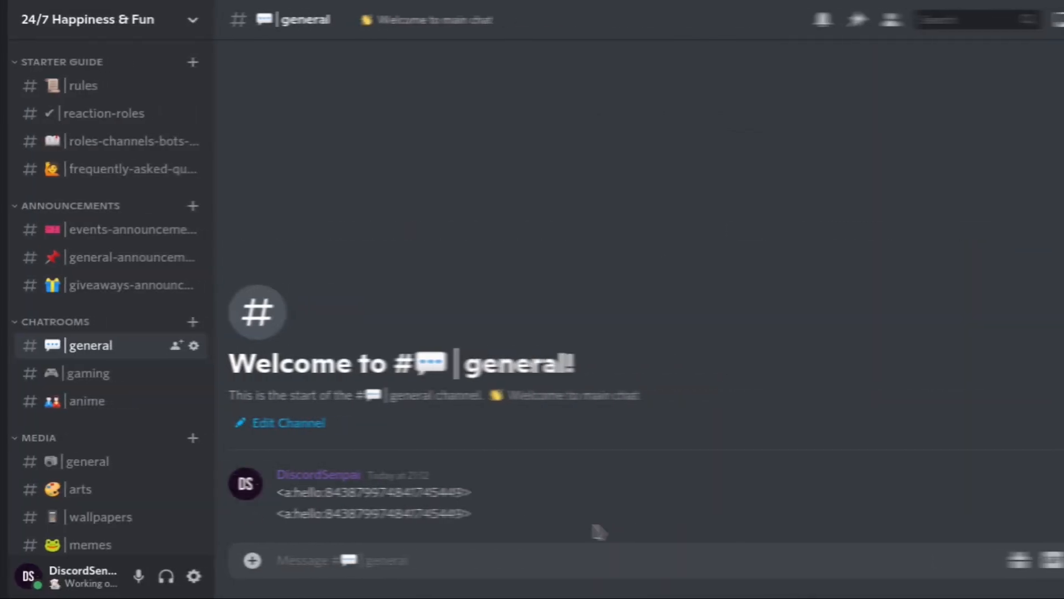
Step: Turn on Saya's welcome message in #general with text '**Hello {user} Welcome to {guild}**'
{"action": "type", "text": "s.wlc message on"}
{"action": "key", "text": "Return"}
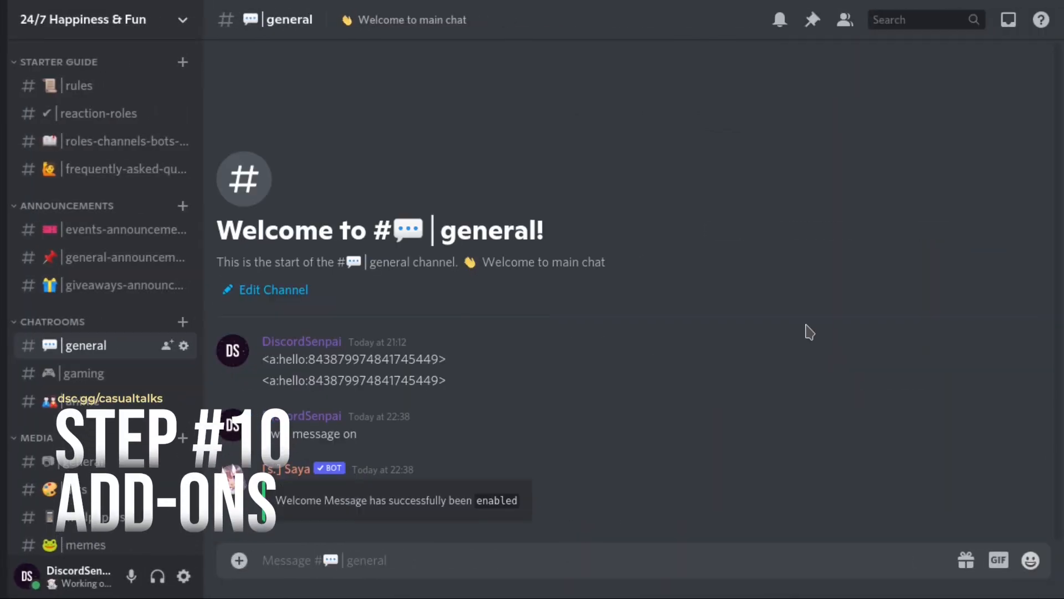
{"action": "type", "text": "s.wlc message channel"}
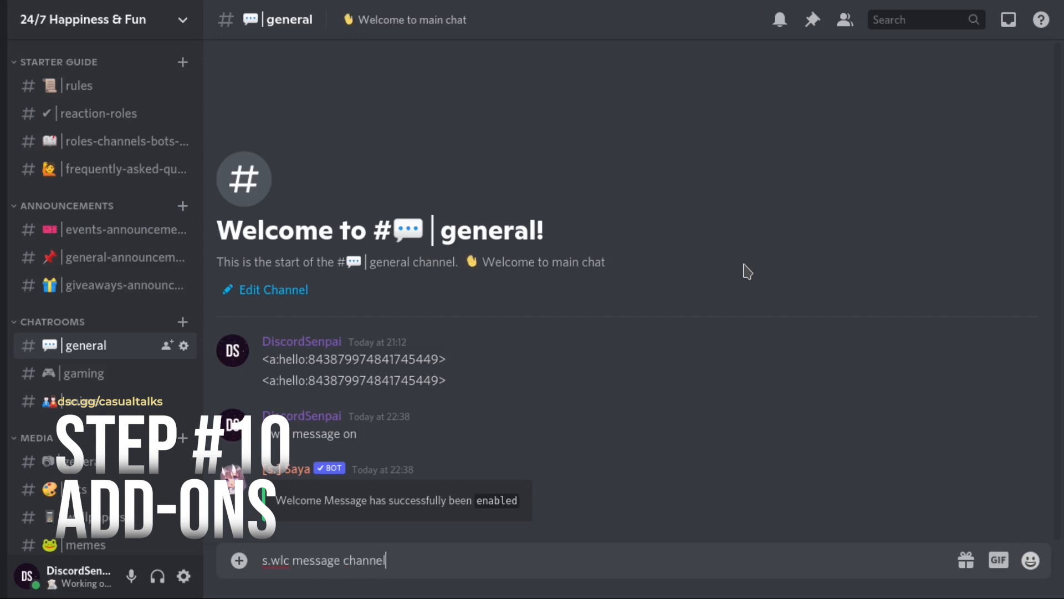
{"action": "type", "text": " #"}
{"action": "key", "text": "Return"}
{"action": "key", "text": "Return"}
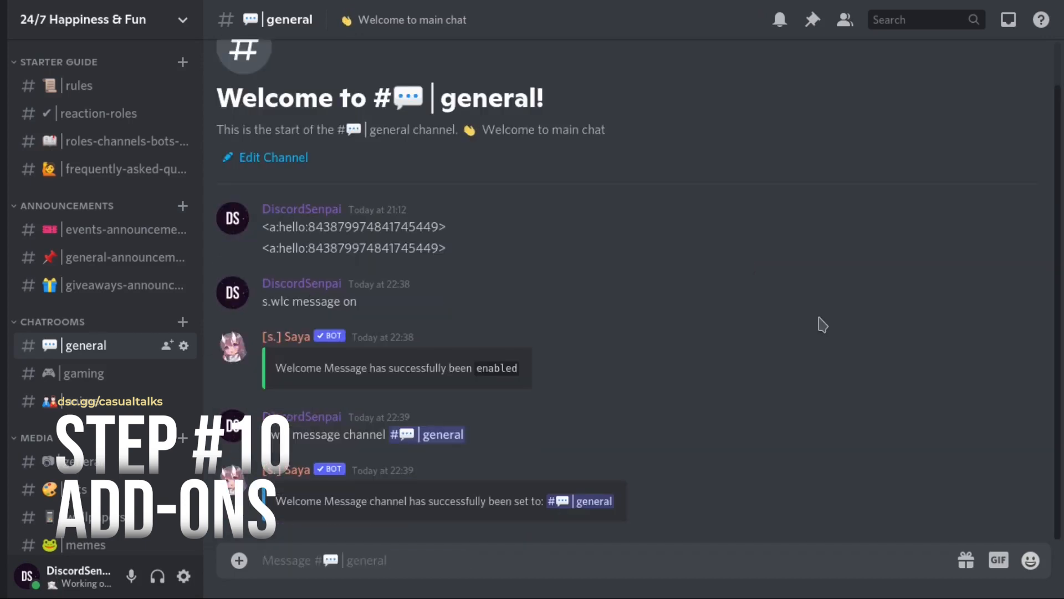
{"action": "type", "text": "s.wlc message text "}
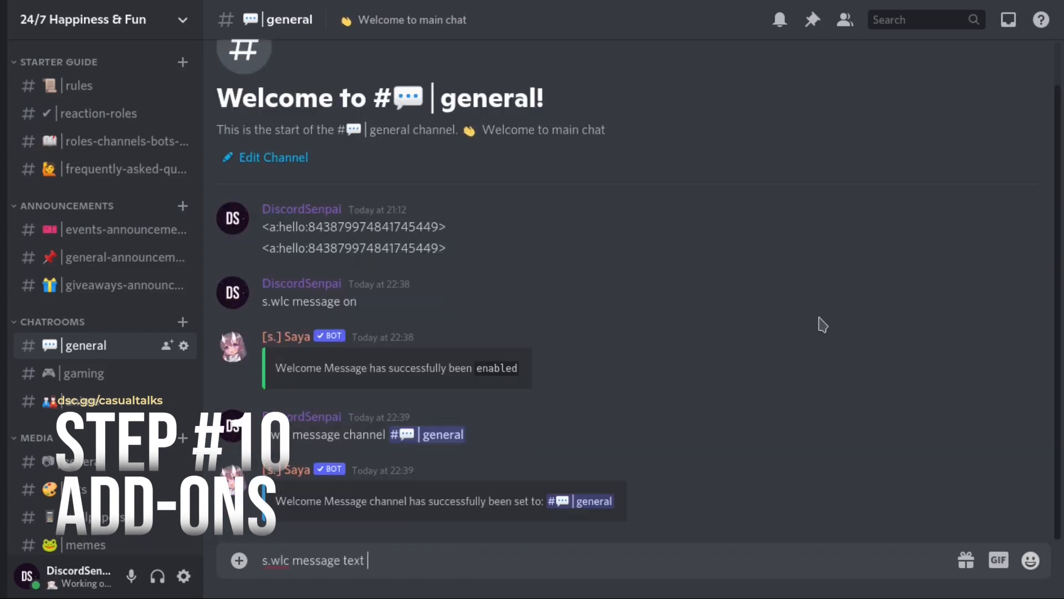
{"action": "type", "text": "**Hello {user} Welc"}
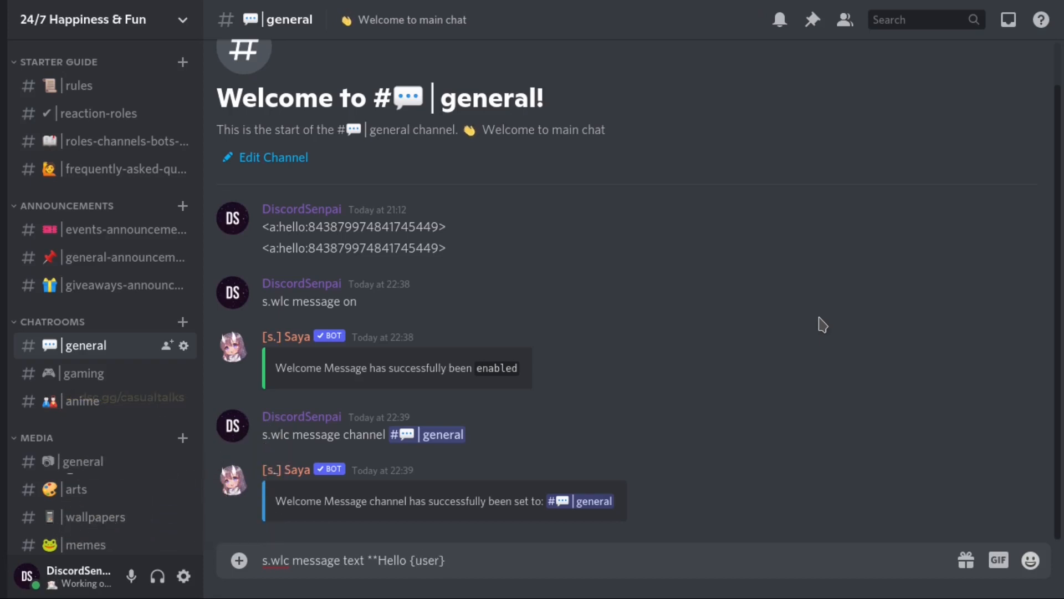
{"action": "type", "text": "ome to {guild}**"}
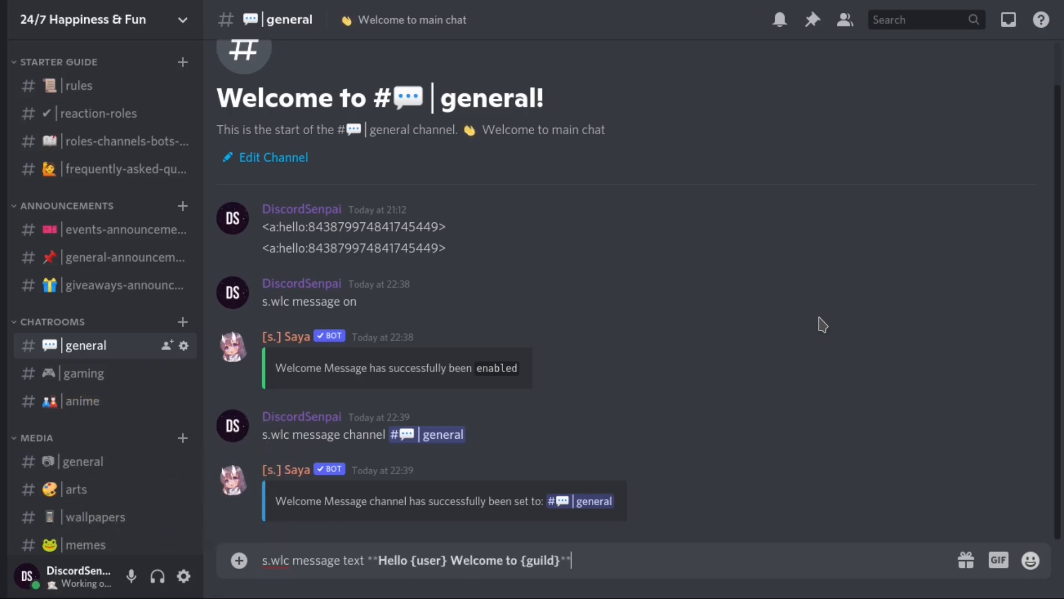
{"action": "key", "text": "Return"}
Step: Post a test greeting with s.wlc test -r and begin the starboard channel command
{"action": "type", "text": "s.wl"}
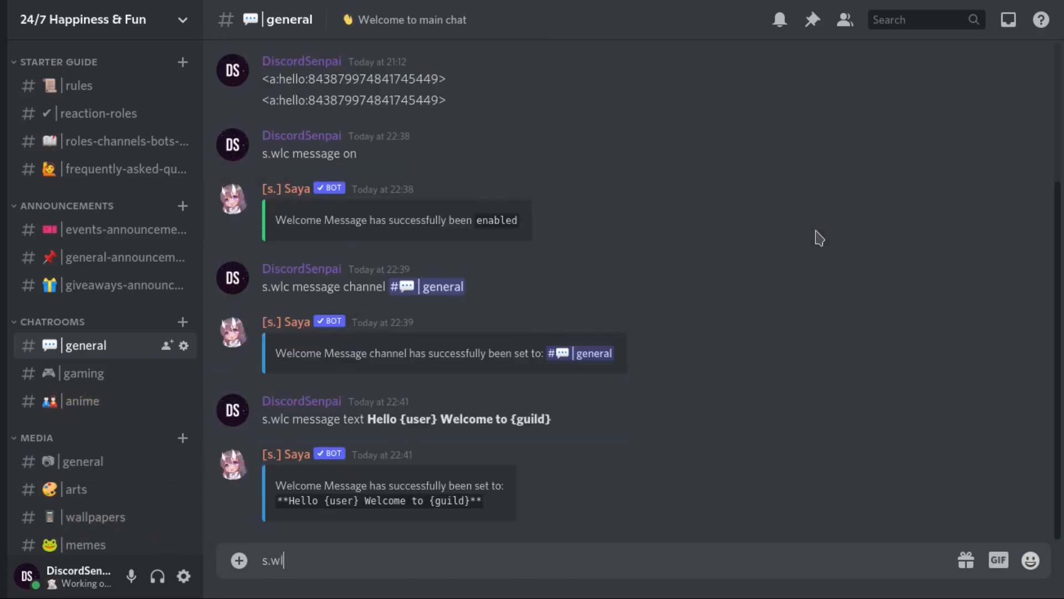
{"action": "type", "text": "c test -r"}
{"action": "key", "text": "Return"}
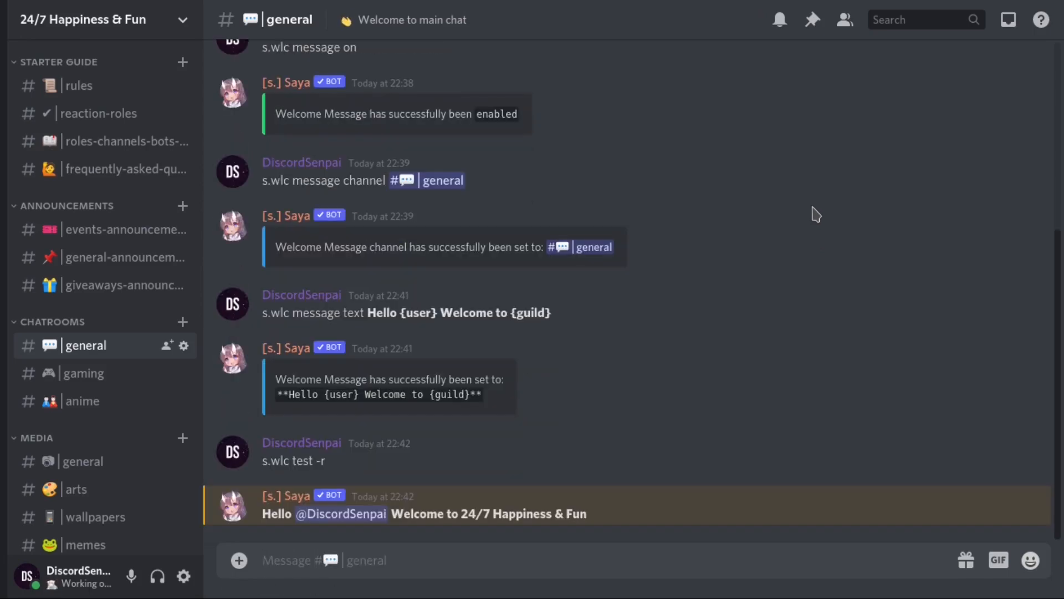
{"action": "type", "text": "s.strb channel"}
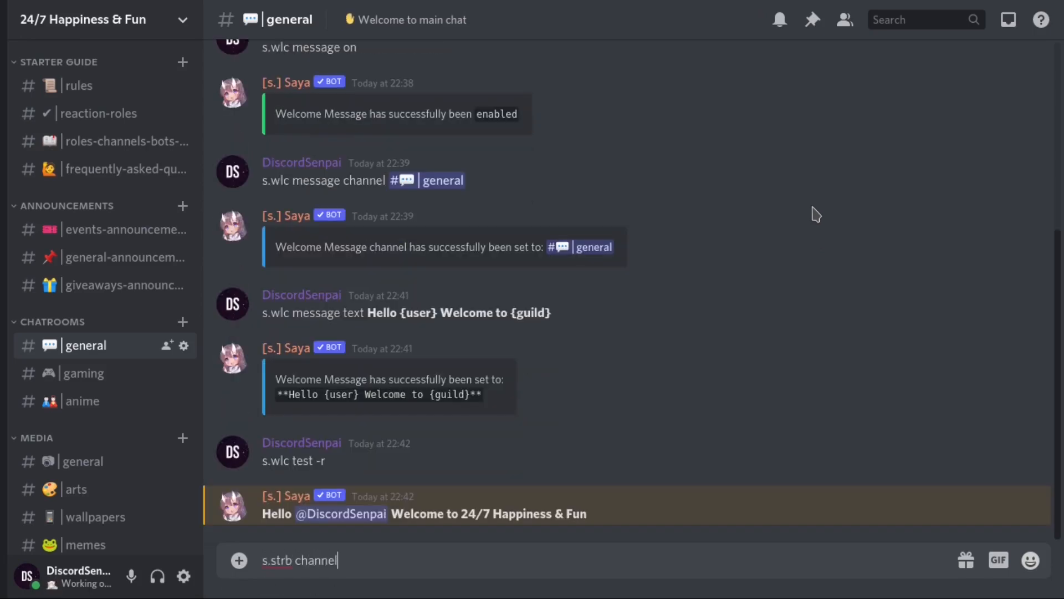
{"action": "type", "text": " #⭐|st"}
Step: Set the ⭐ starboard channel, enable the starboard, and require 5 reactions
{"action": "key", "text": "Return"}
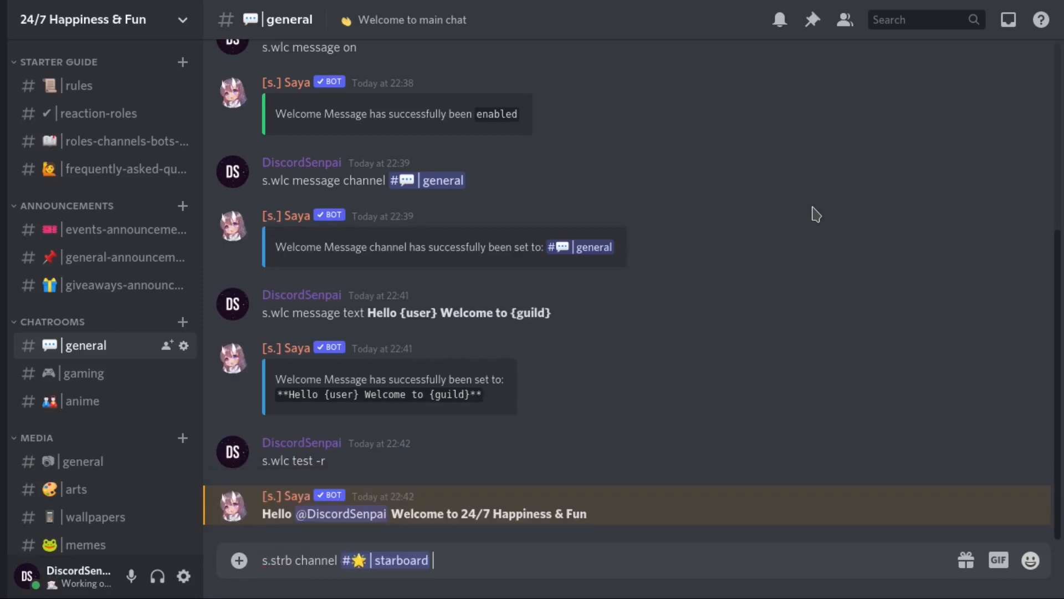
{"action": "key", "text": "Return"}
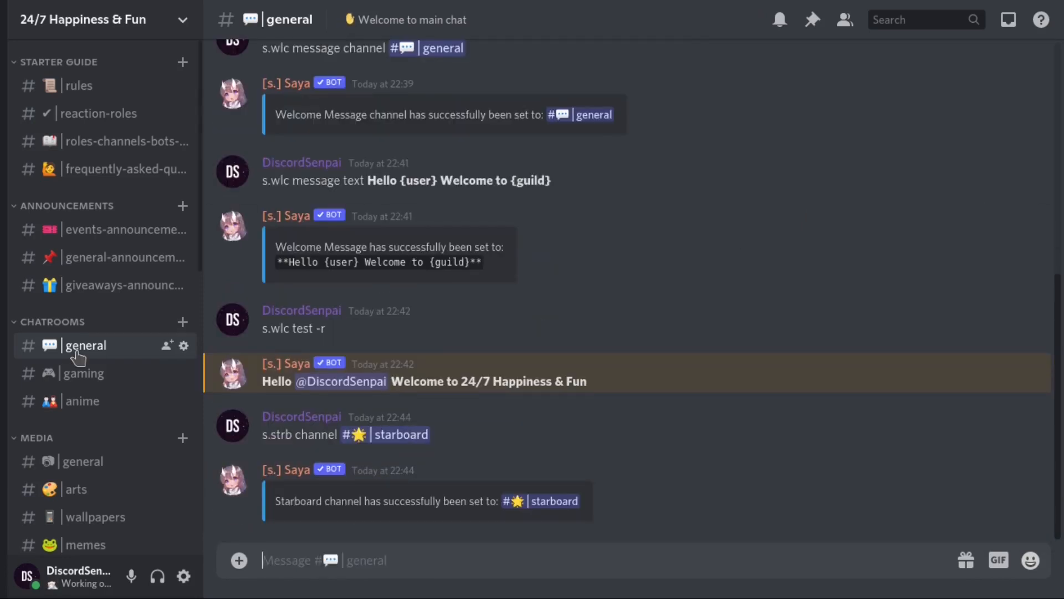
{"action": "type", "text": "s.strb on"}
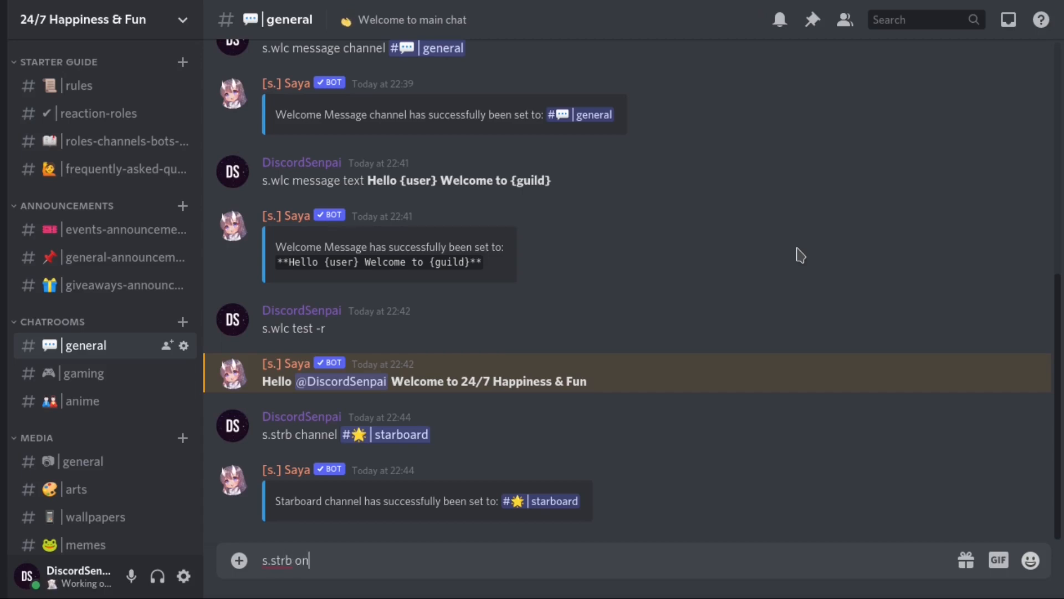
{"action": "key", "text": "Return"}
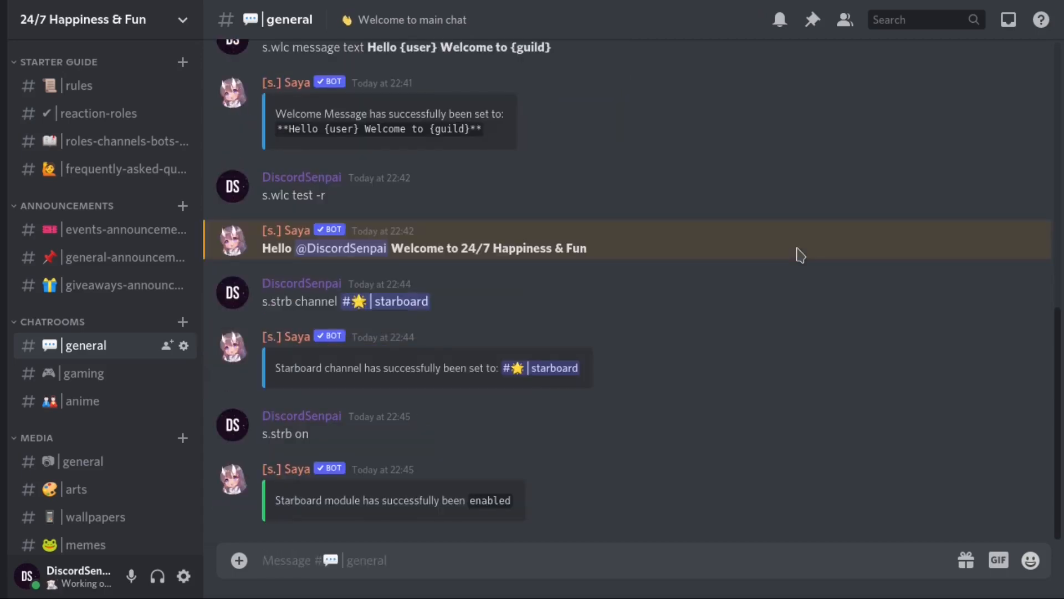
{"action": "type", "text": "s.strb minreact 5"}
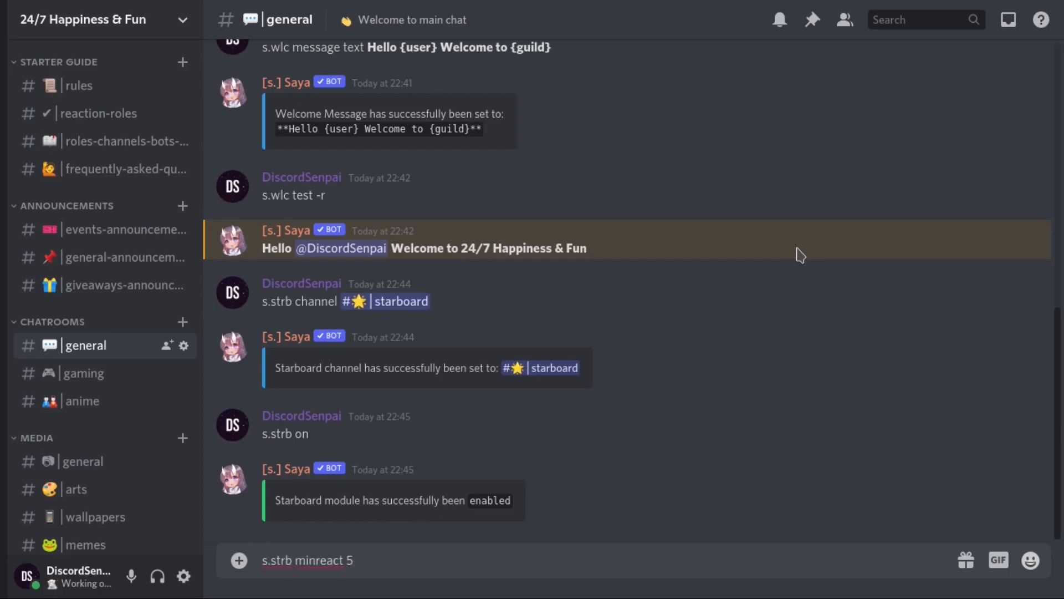
{"action": "key", "text": "Return"}
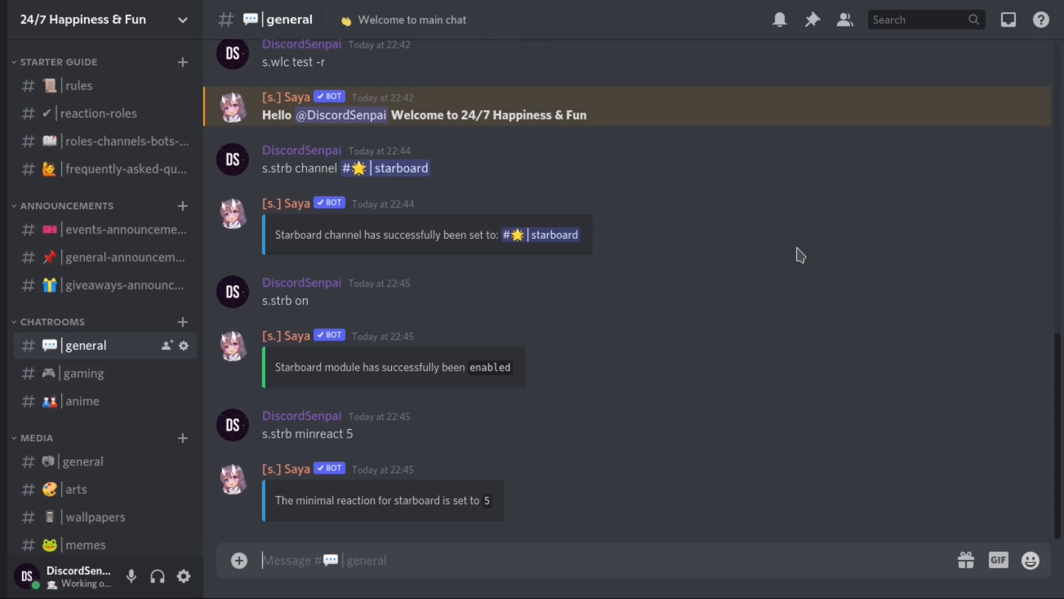
Step: Enable Saya's boost message '**{user} Thanks for boost. We have now {count} boost.**' in general-announcements
{"action": "type", "text": "s.boost text **"}
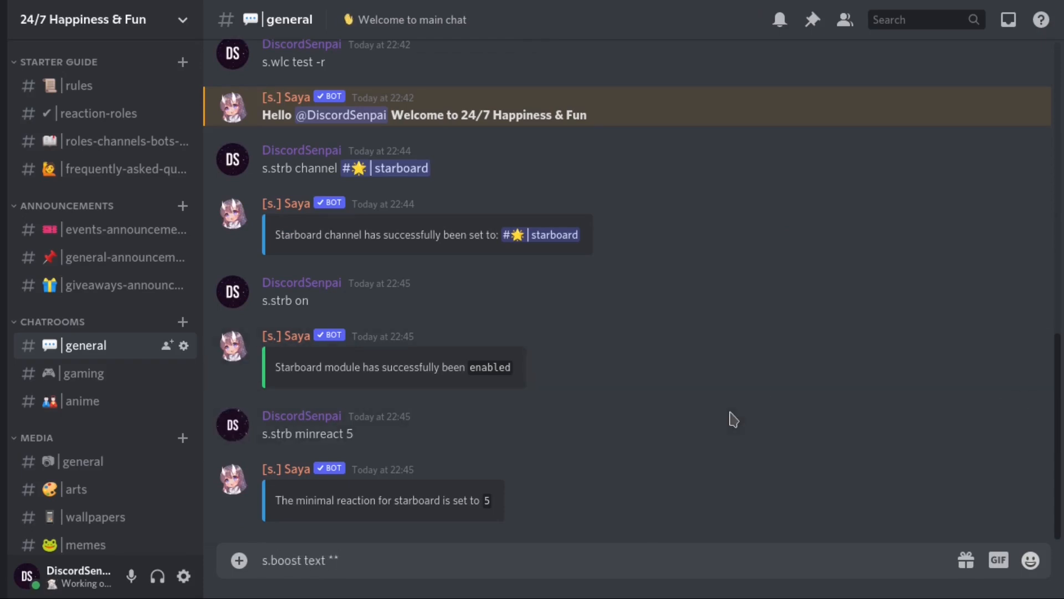
{"action": "type", "text": "{user} Thanks for boost. We have now"}
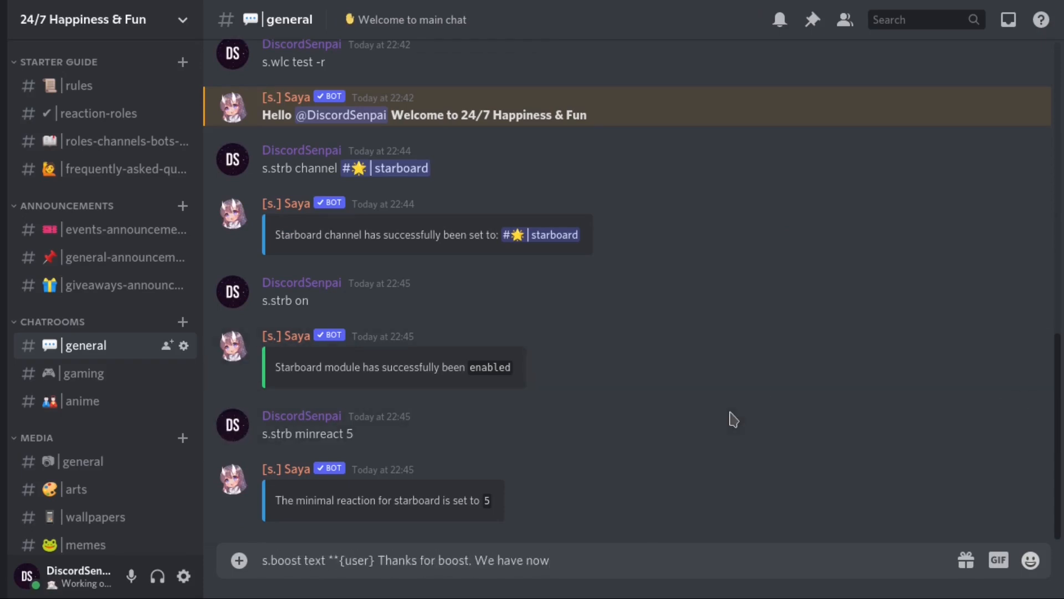
{"action": "type", "text": " {count} boost.**"}
{"action": "key", "text": "Return"}
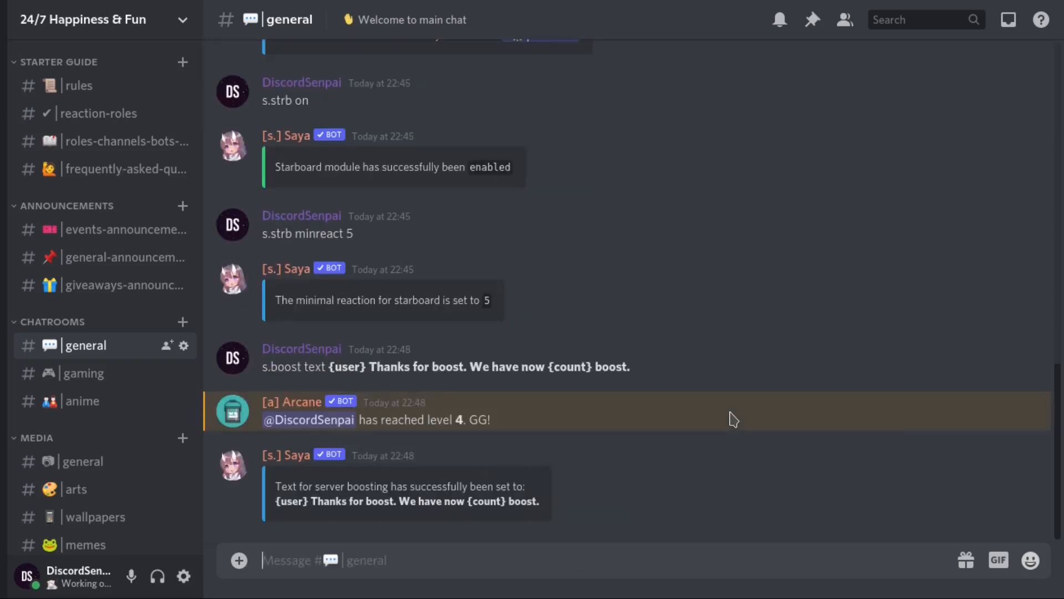
{"action": "type", "text": "s.boost on"}
{"action": "key", "text": "Return"}
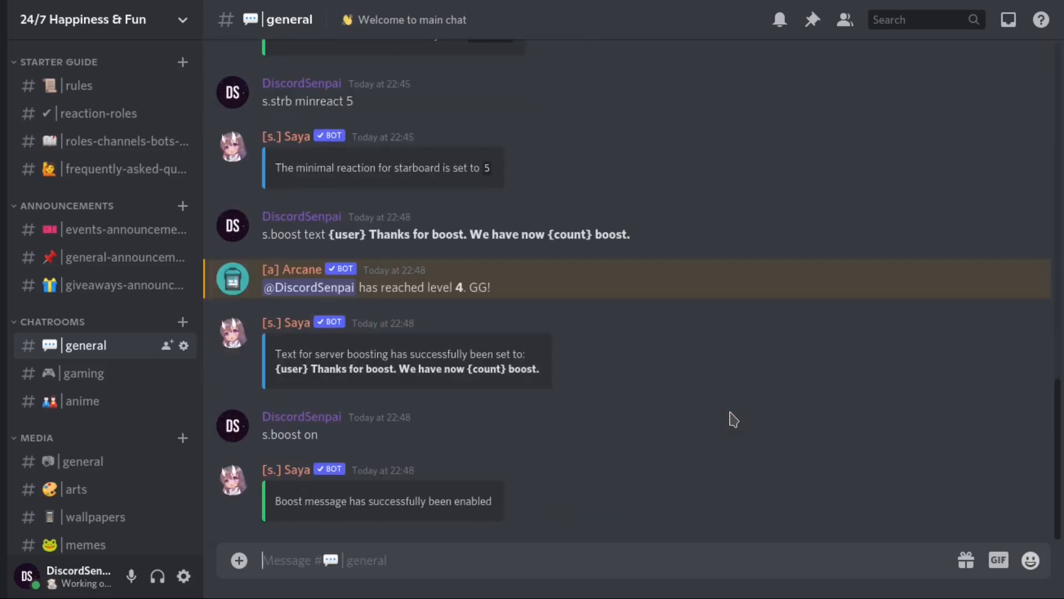
{"action": "type", "text": "s.boost channel #📌|gene"}
{"action": "key", "text": "Down"}
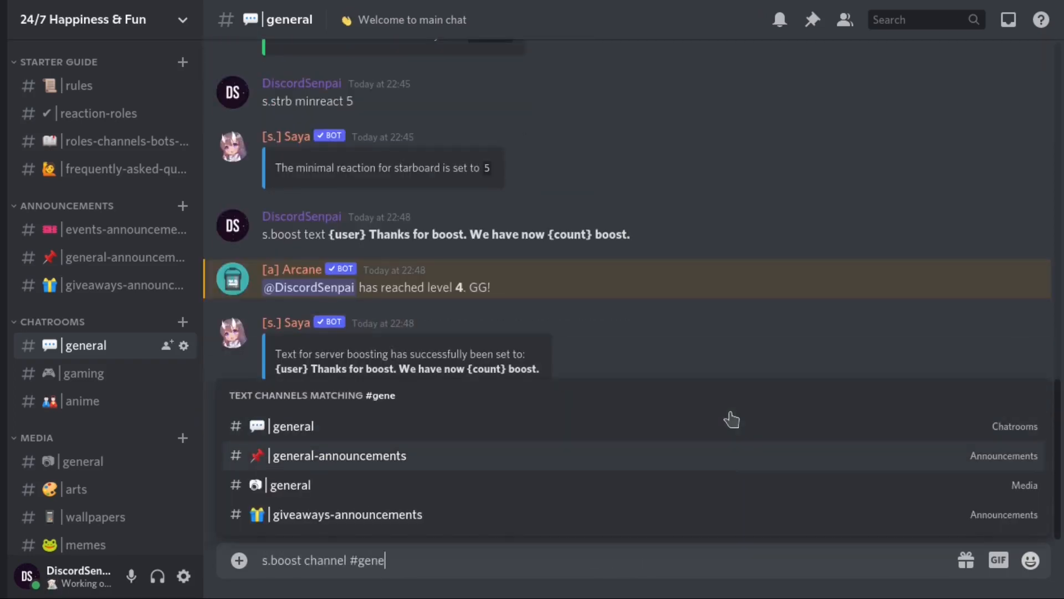
{"action": "key", "text": "Return"}
{"action": "key", "text": "Return"}
Step: Send a boost test with s.boost test -r and view it in general-announcements
{"action": "type", "text": "s.boost test"}
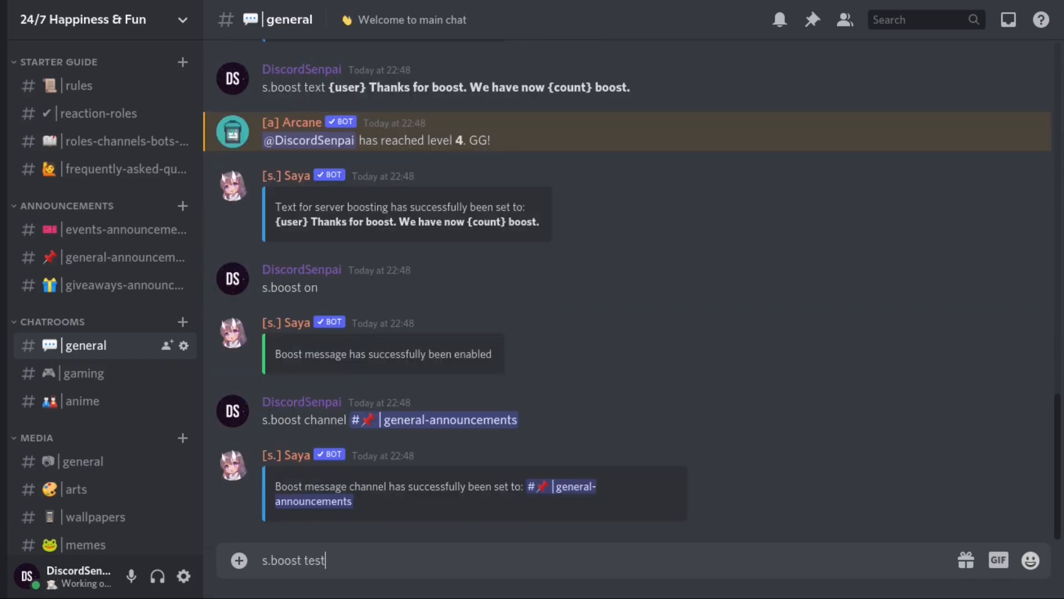
{"action": "type", "text": " -r"}
{"action": "key", "text": "Return"}
{"action": "left_click", "coordinate": [111, 257]}
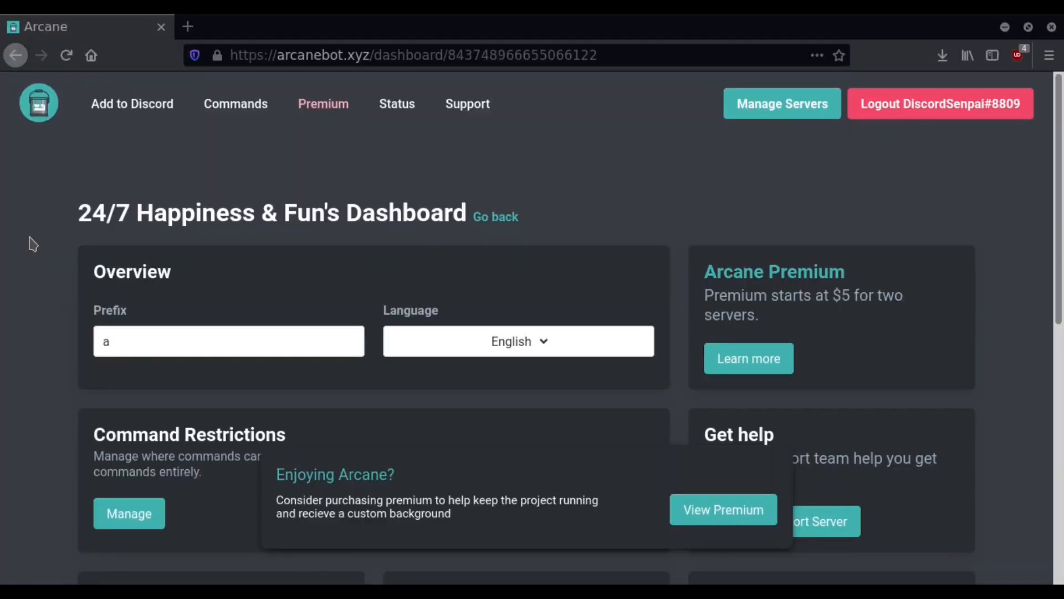
Step: Choose Member as the Auto Role under Arcane's Role Management, then return to the dashboard
{"action": "scroll", "coordinate": [29, 240], "scroll_direction": "down", "scroll_amount": 3}
{"action": "scroll", "coordinate": [32, 244], "scroll_direction": "down", "scroll_amount": 5}
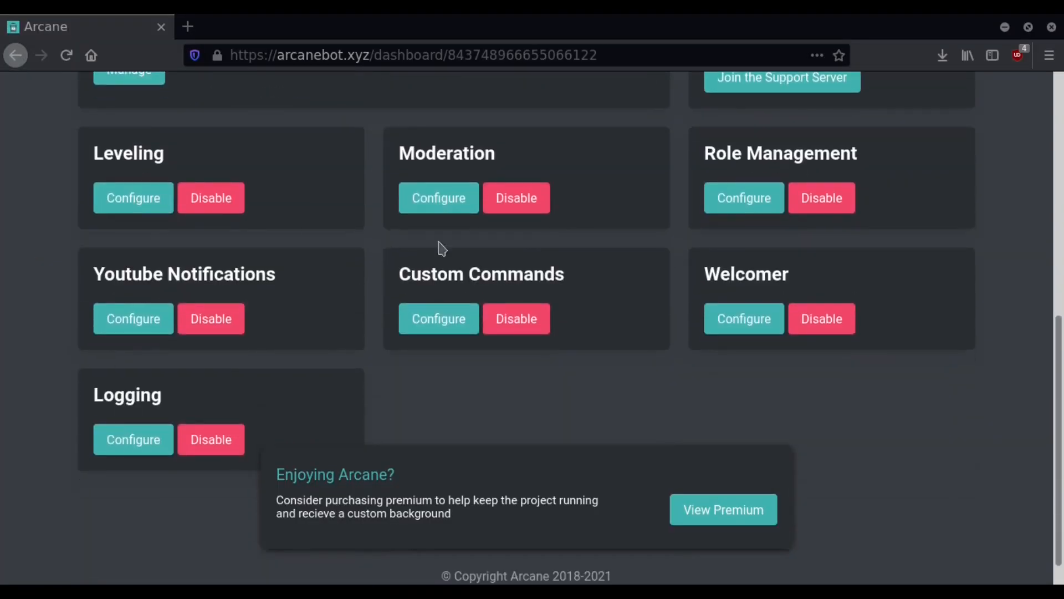
{"action": "left_click", "coordinate": [741, 208]}
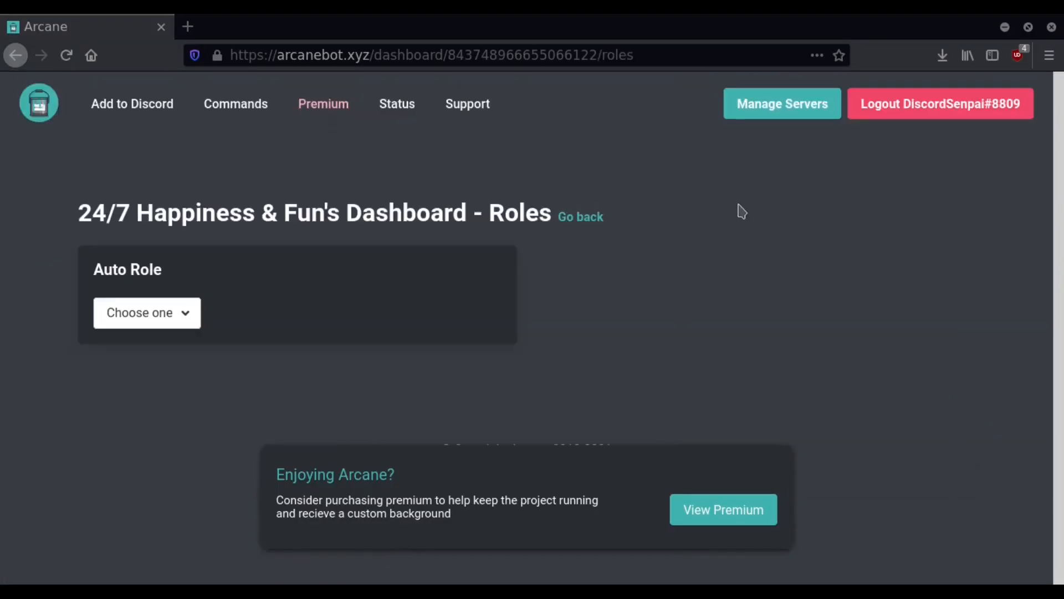
{"action": "left_click", "coordinate": [185, 315]}
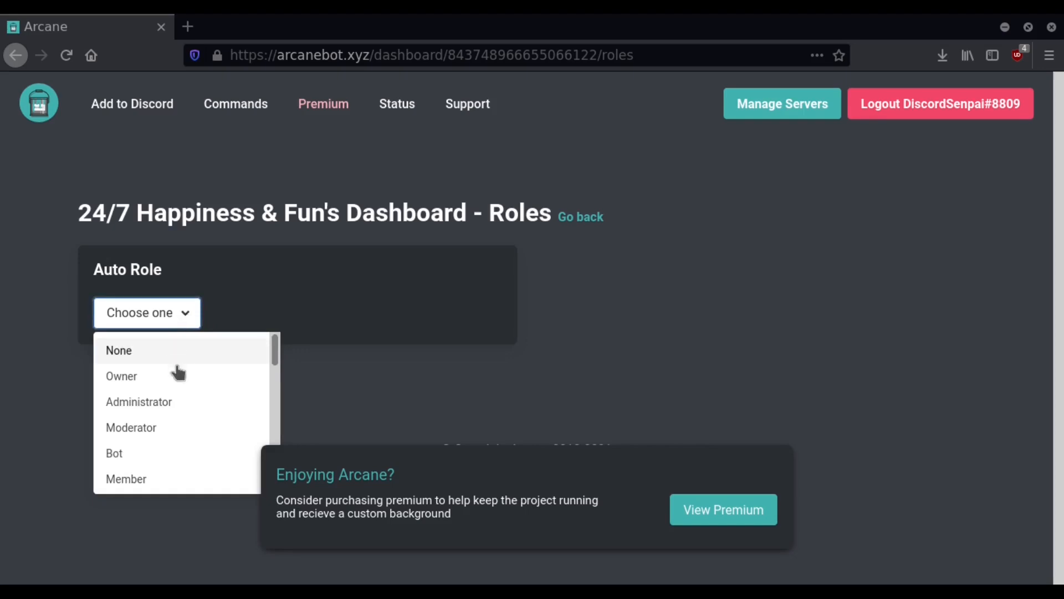
{"action": "scroll", "coordinate": [133, 421], "scroll_direction": "down", "scroll_amount": 1}
{"action": "left_click", "coordinate": [133, 434]}
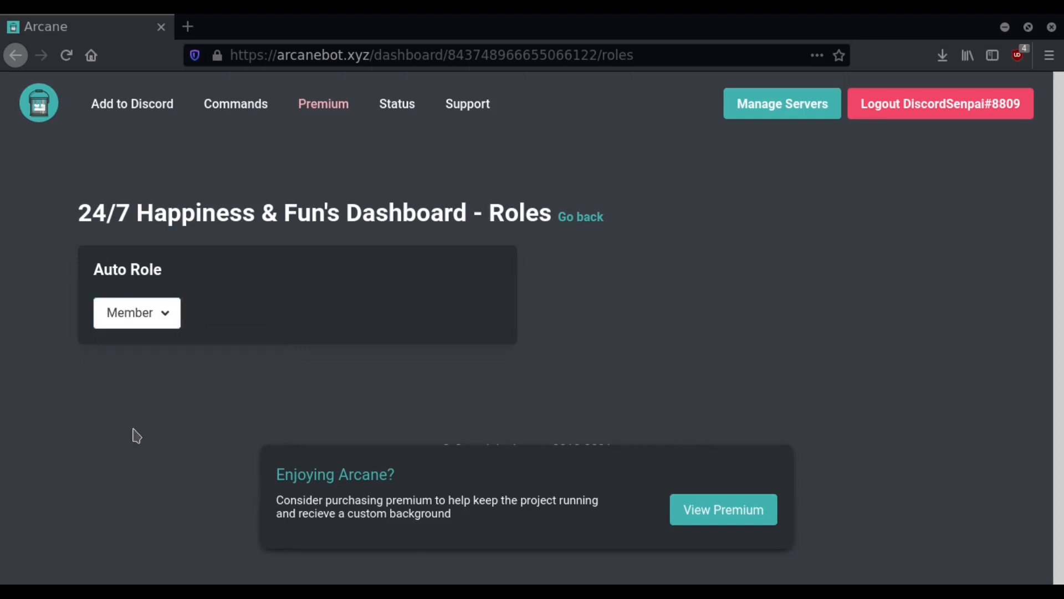
{"action": "left_click", "coordinate": [16, 55]}
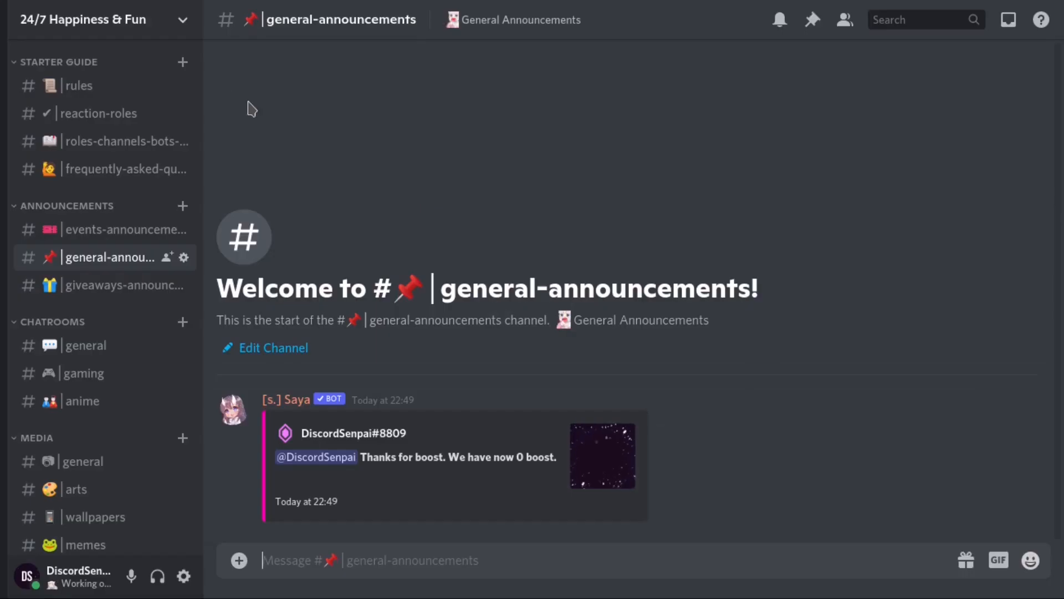
Step: Drag the Arcane role above Member in Server Settings > Roles and save the order
{"action": "left_click", "coordinate": [155, 21]}
{"action": "left_click", "coordinate": [140, 124]}
{"action": "left_click", "coordinate": [123, 108]}
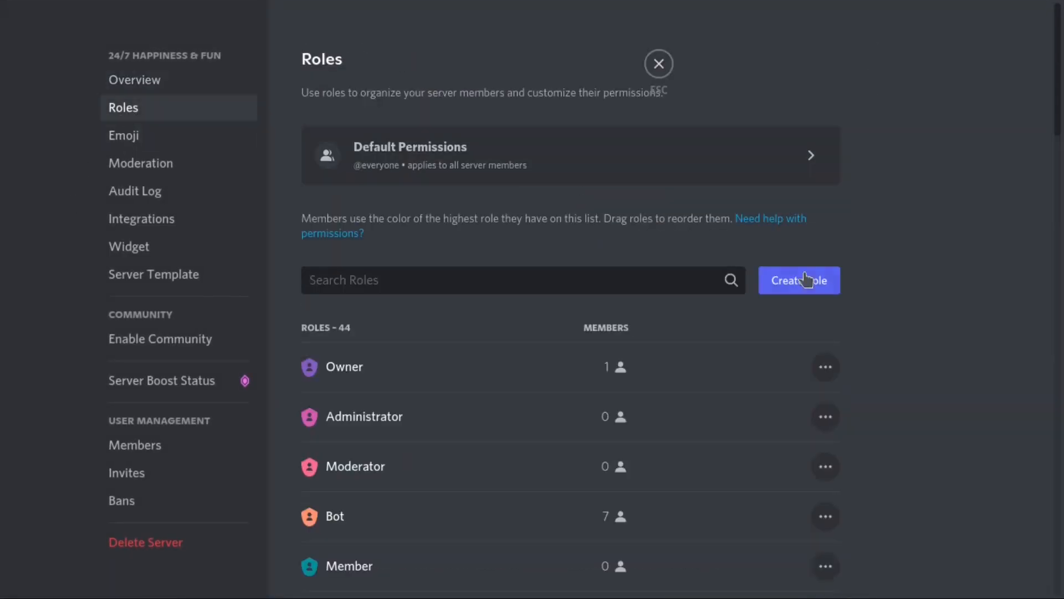
{"action": "scroll", "coordinate": [906, 311], "scroll_direction": "down", "scroll_amount": 20}
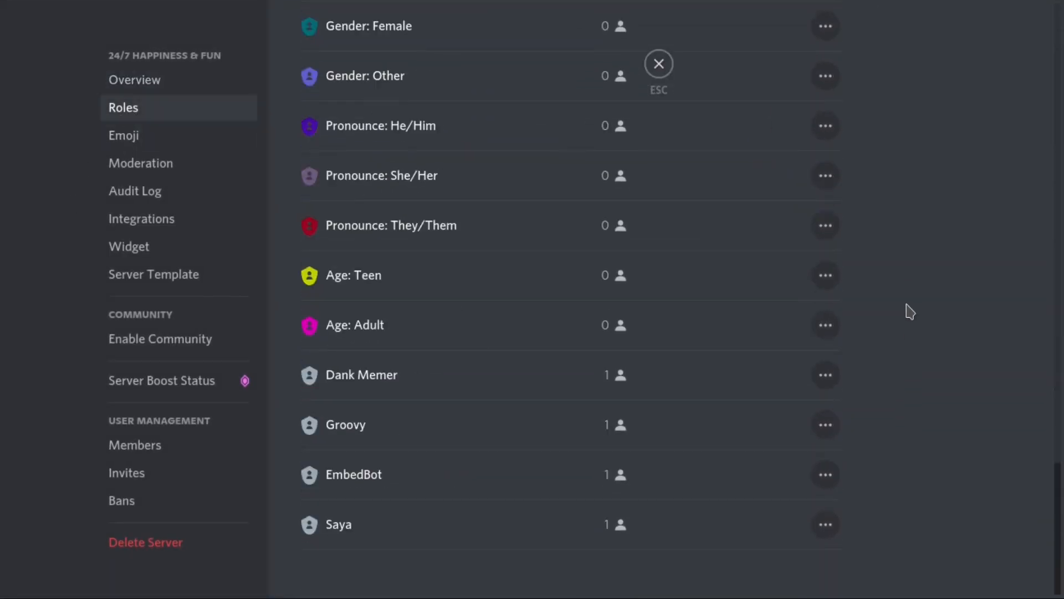
{"action": "scroll", "coordinate": [912, 295], "scroll_direction": "up", "scroll_amount": 1}
{"action": "scroll", "coordinate": [913, 296], "scroll_direction": "up", "scroll_amount": 15}
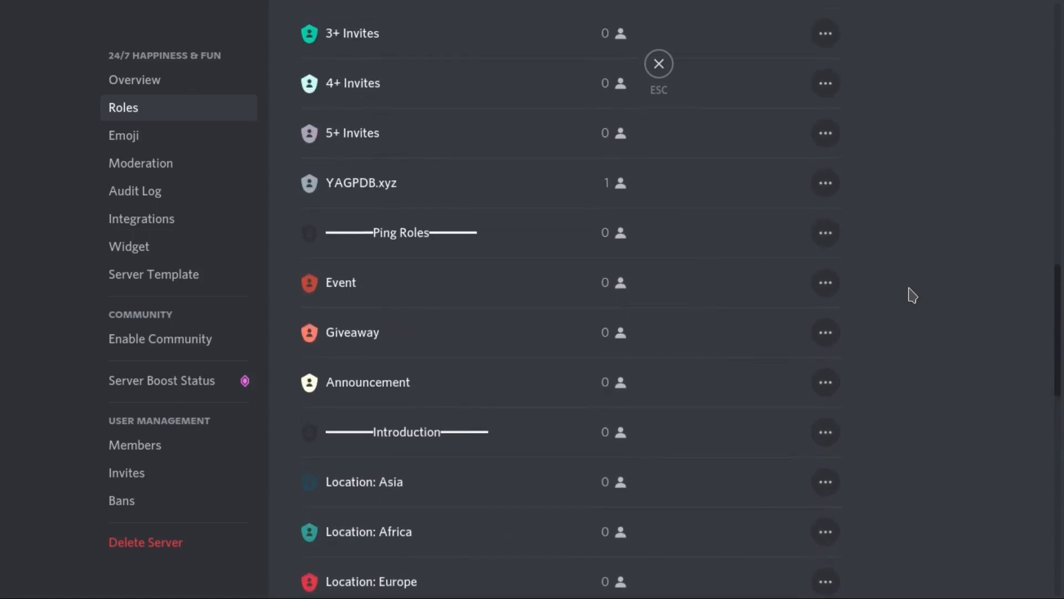
{"action": "scroll", "coordinate": [913, 296], "scroll_direction": "up", "scroll_amount": 3}
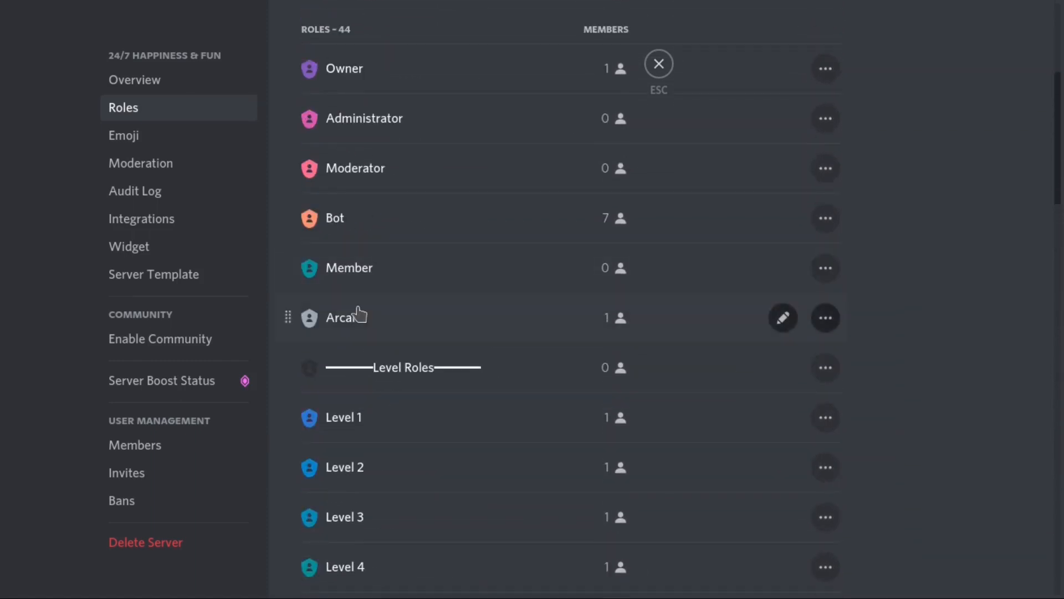
{"action": "left_click_drag", "start_coordinate": [287, 320], "coordinate": [290, 253]}
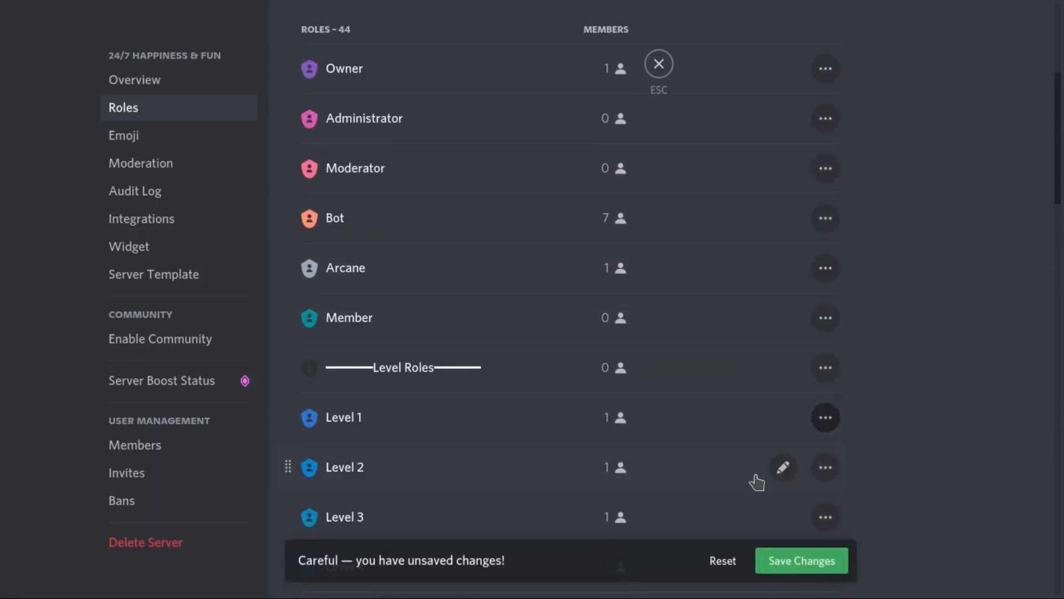
{"action": "left_click", "coordinate": [810, 563]}
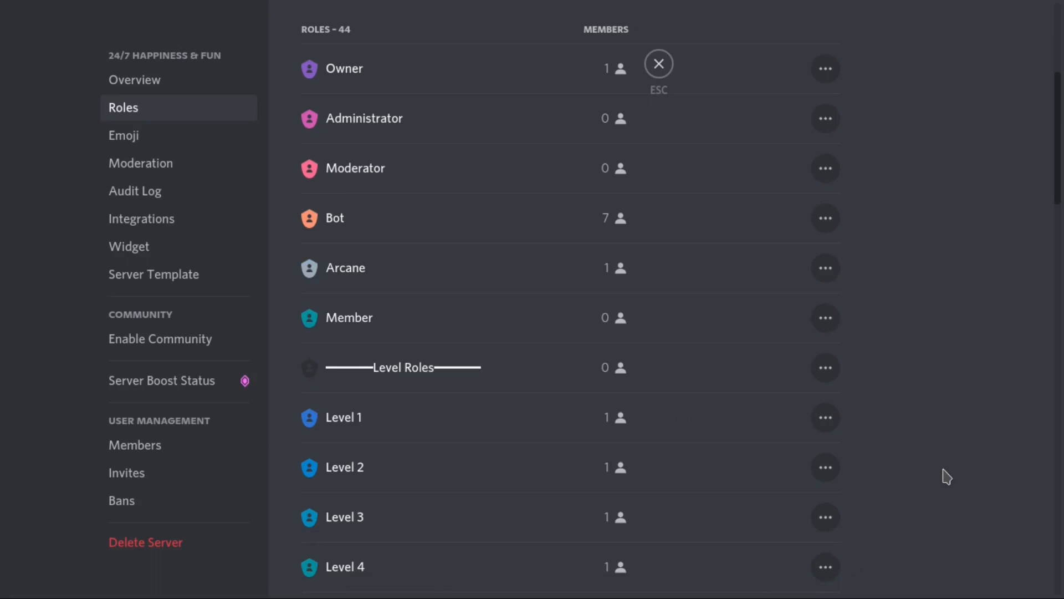
Step: Disable Arcane's Logging and Custom Commands modules
{"action": "left_click", "coordinate": [659, 65]}
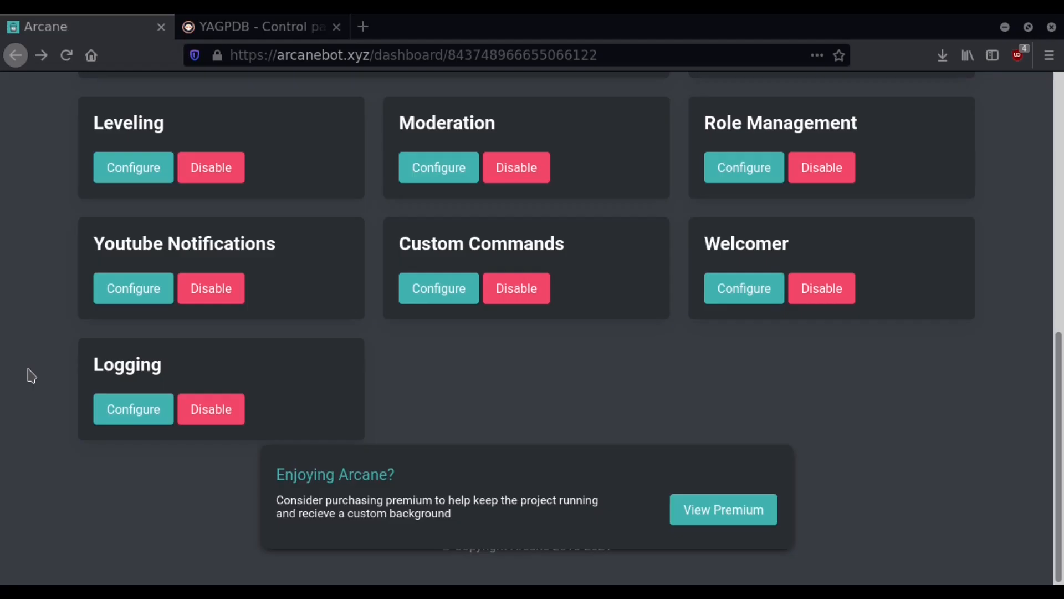
{"action": "left_click", "coordinate": [213, 413]}
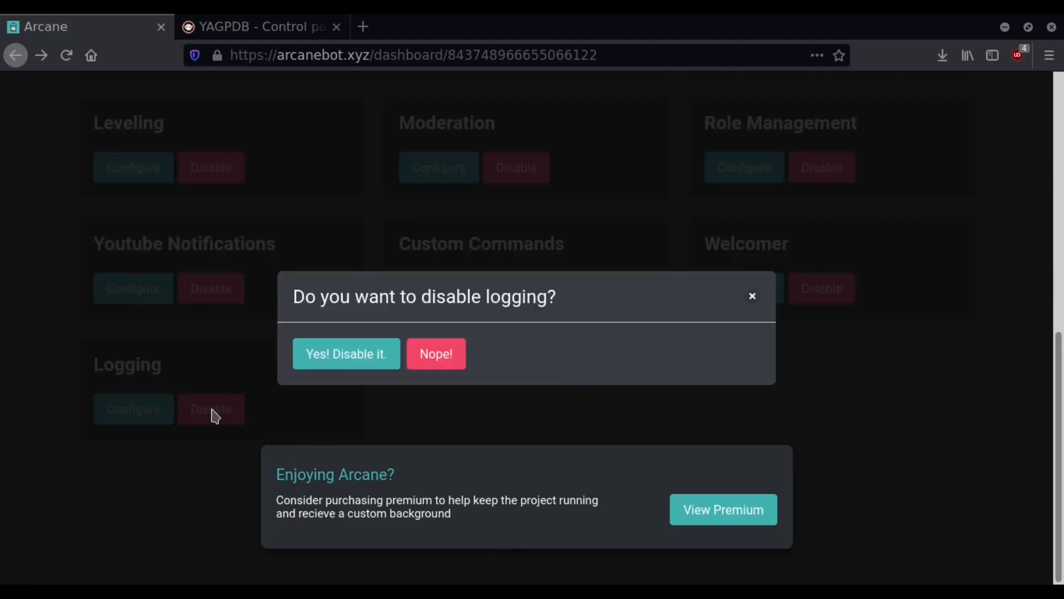
{"action": "left_click", "coordinate": [343, 369]}
{"action": "left_click", "coordinate": [347, 360]}
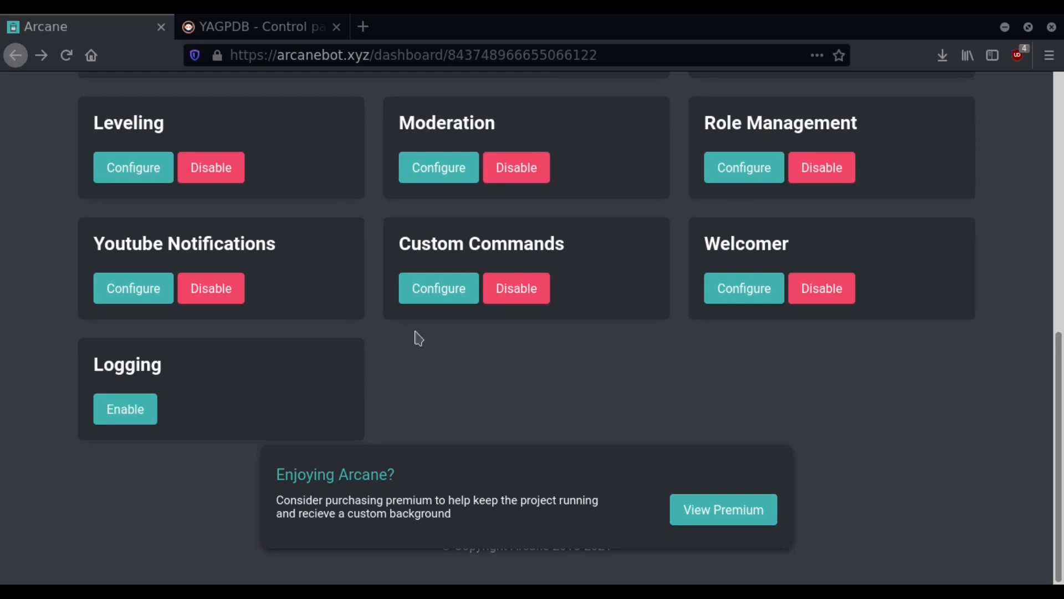
{"action": "left_click", "coordinate": [510, 289]}
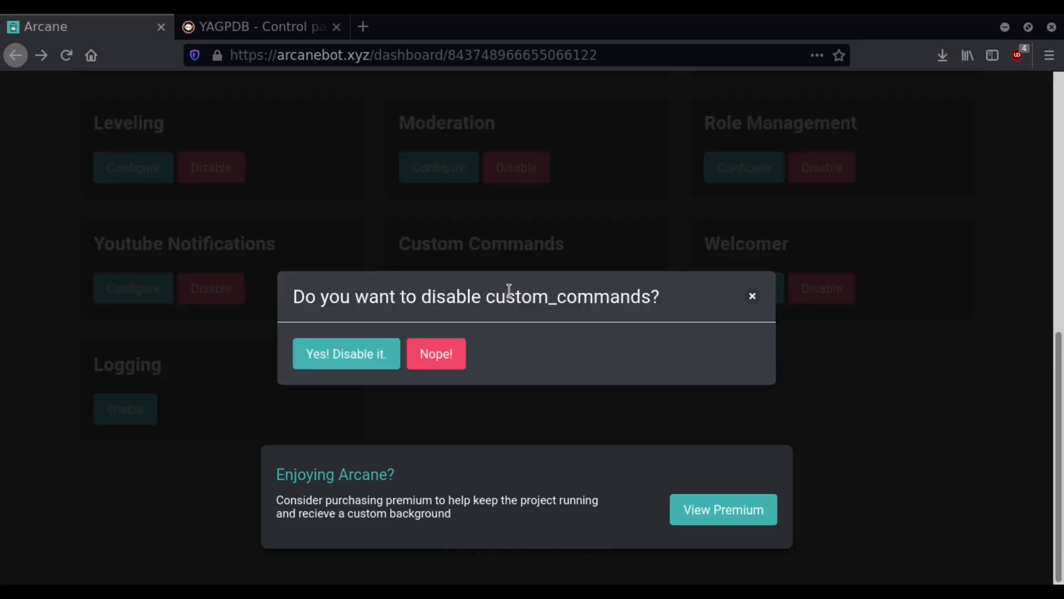
{"action": "left_click", "coordinate": [372, 362]}
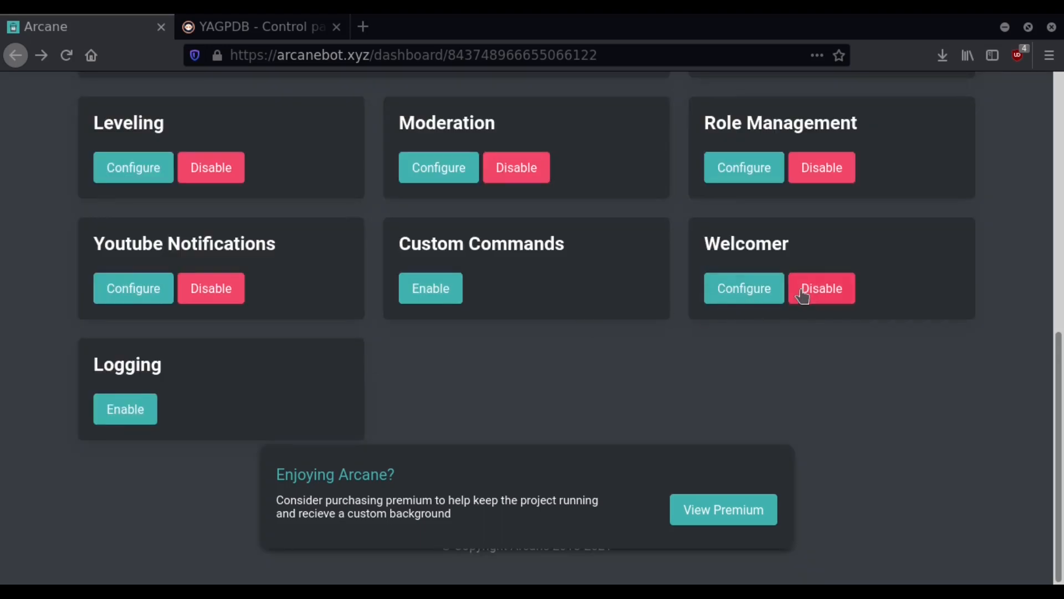
Step: Disable Arcane's Welcomer and YouTube Notifications modules
{"action": "left_click", "coordinate": [814, 292]}
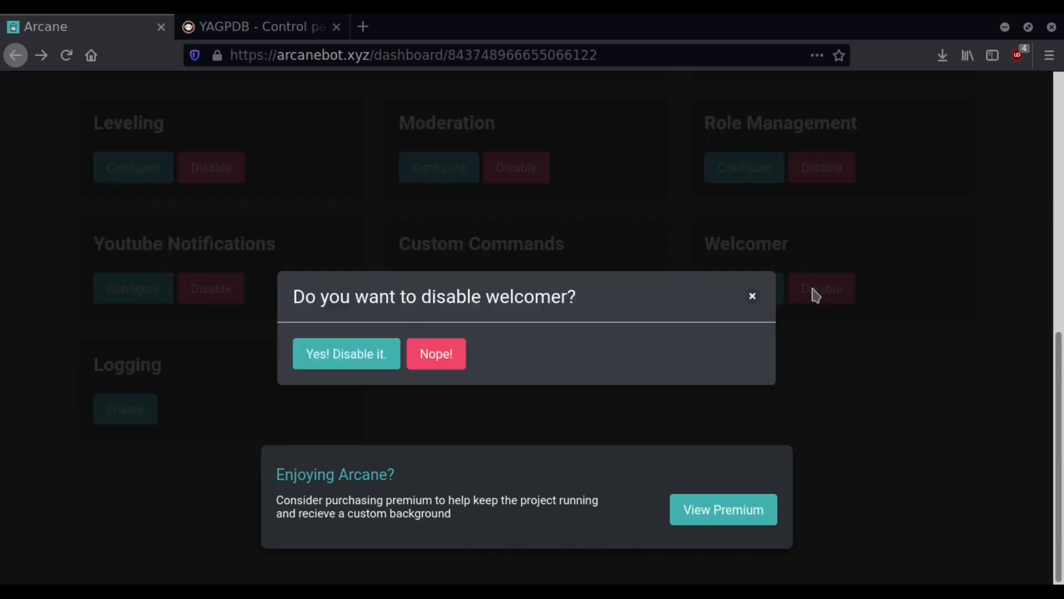
{"action": "left_click", "coordinate": [367, 365]}
{"action": "left_click", "coordinate": [198, 298]}
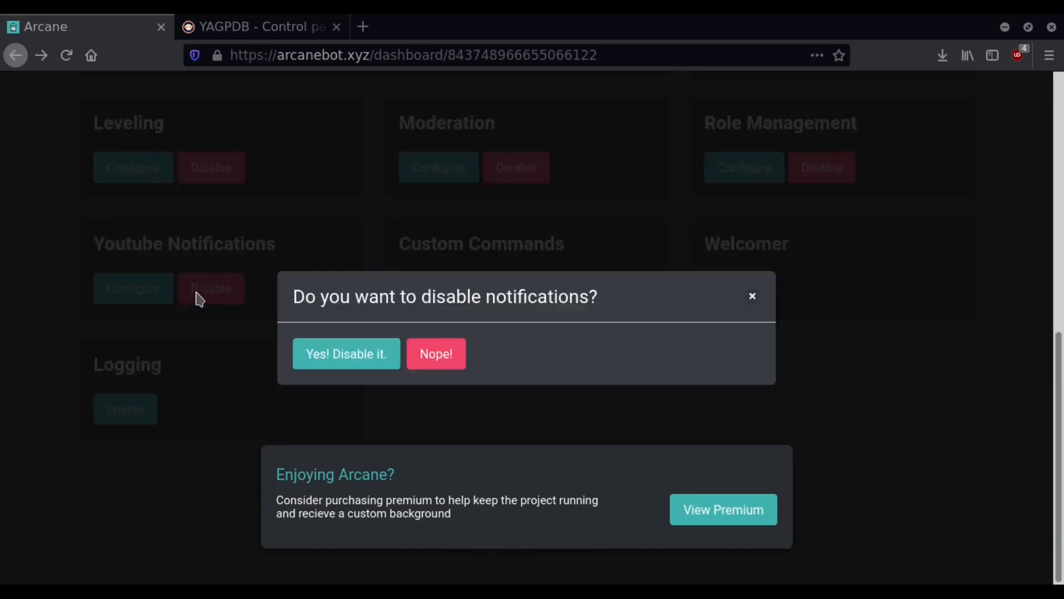
{"action": "left_click", "coordinate": [331, 366]}
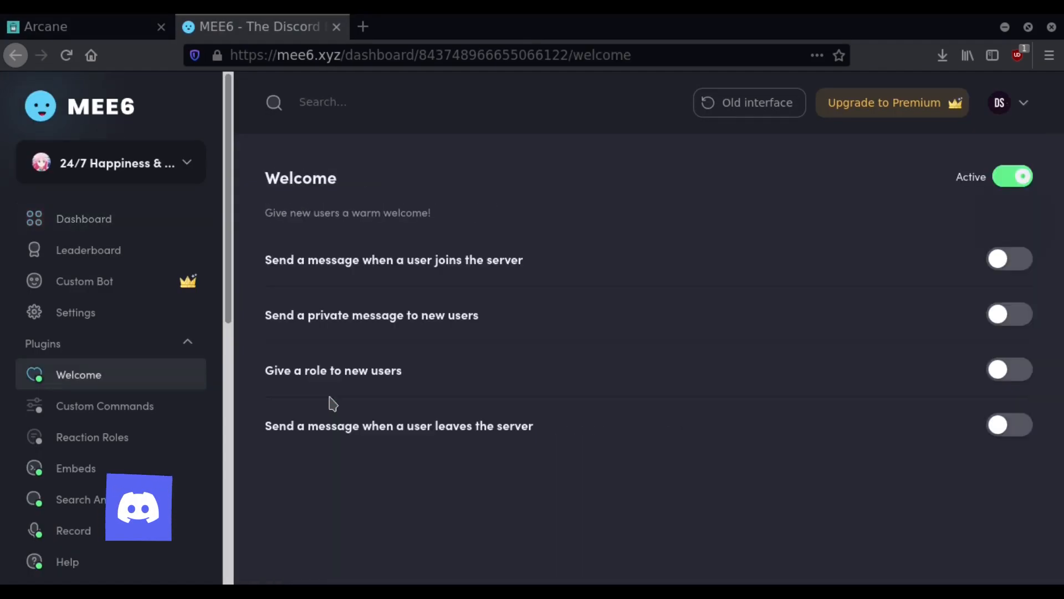
Step: Turn on giving roles to new users, adding Member and Level Roles
{"action": "left_click", "coordinate": [1008, 369]}
{"action": "scroll", "coordinate": [364, 442], "scroll_direction": "down", "scroll_amount": 1}
{"action": "left_click", "coordinate": [285, 436]}
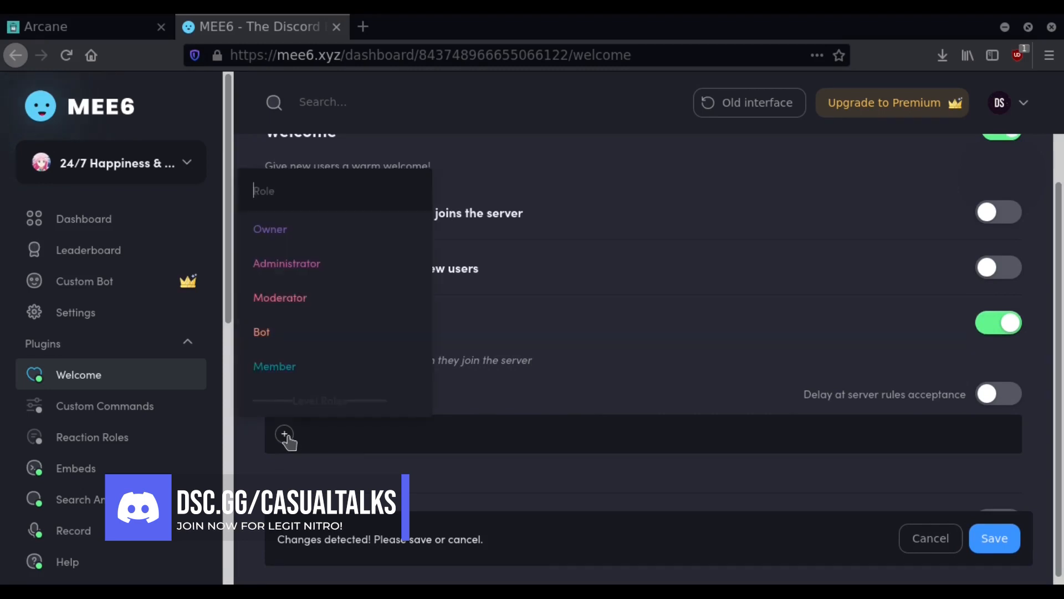
{"action": "left_click", "coordinate": [297, 368]}
{"action": "left_click", "coordinate": [357, 433]}
{"action": "left_click", "coordinate": [354, 367]}
Step: Add the Invite Roles, Ping Roles and Introduction separators and save
{"action": "left_click", "coordinate": [505, 434]}
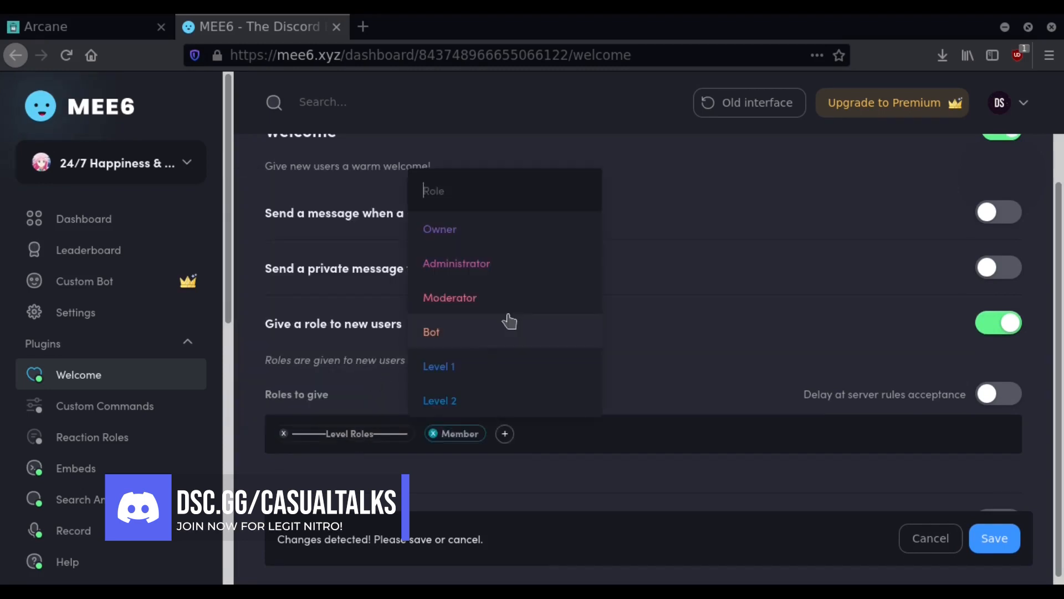
{"action": "scroll", "coordinate": [509, 322], "scroll_direction": "down", "scroll_amount": 3}
{"action": "left_click", "coordinate": [504, 319]}
{"action": "left_click", "coordinate": [656, 434]}
{"action": "scroll", "coordinate": [657, 307], "scroll_direction": "down", "scroll_amount": 3}
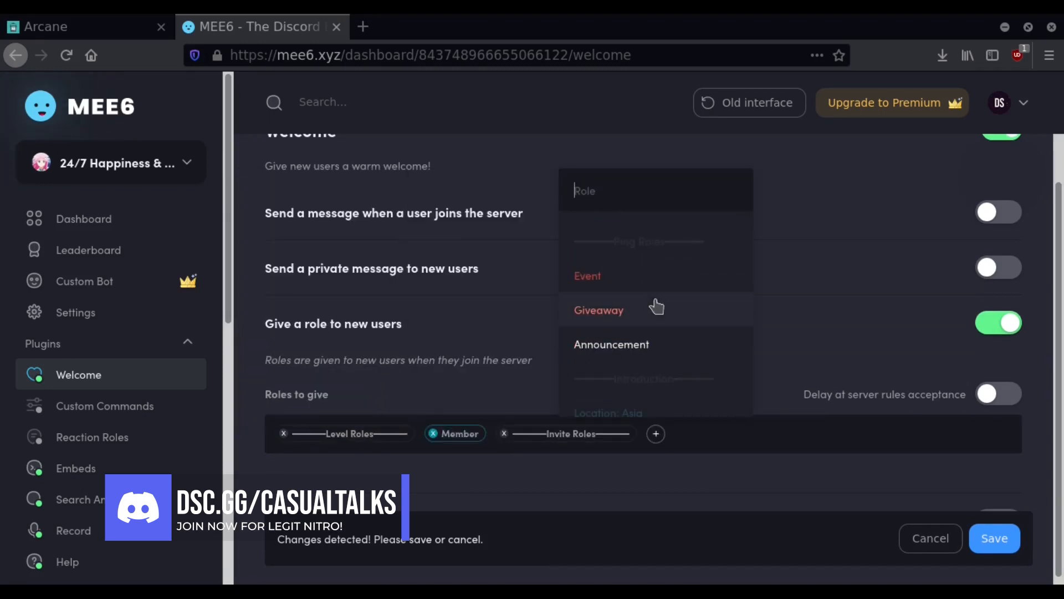
{"action": "left_click", "coordinate": [639, 241]}
{"action": "left_click", "coordinate": [800, 433]}
{"action": "scroll", "coordinate": [776, 305], "scroll_direction": "down", "scroll_amount": 3}
{"action": "left_click", "coordinate": [790, 379]}
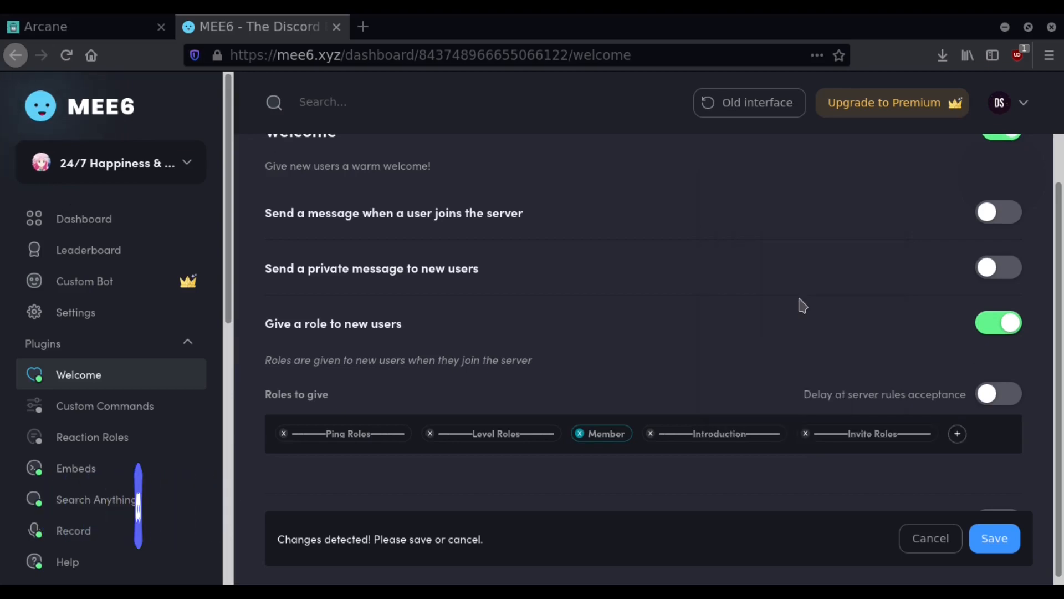
{"action": "left_click", "coordinate": [995, 537]}
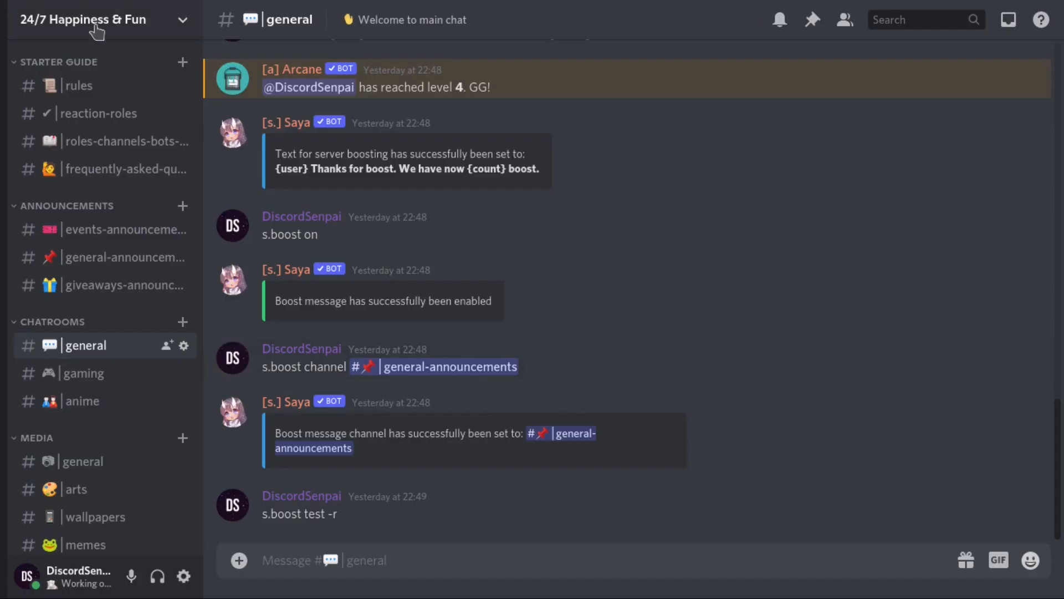
Step: Drag the MEE6 role higher in Server Settings > Roles and open the ServerStats invite link
{"action": "left_click", "coordinate": [97, 25]}
{"action": "left_click", "coordinate": [39, 125]}
{"action": "left_click", "coordinate": [129, 109]}
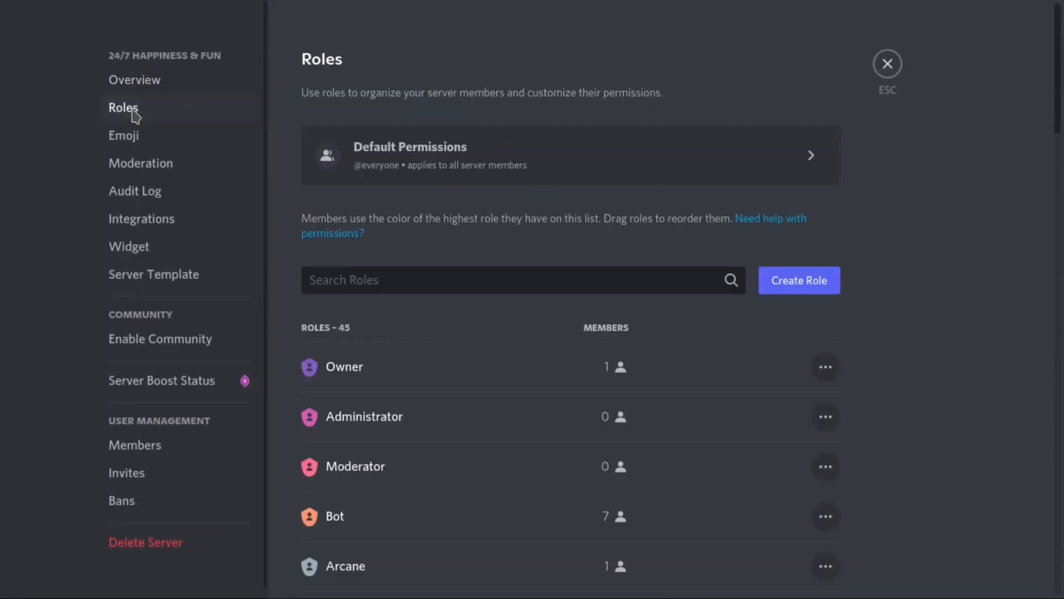
{"action": "scroll", "coordinate": [1003, 238], "scroll_direction": "down", "scroll_amount": 20}
{"action": "left_click_drag", "start_coordinate": [285, 525], "coordinate": [281, 226]}
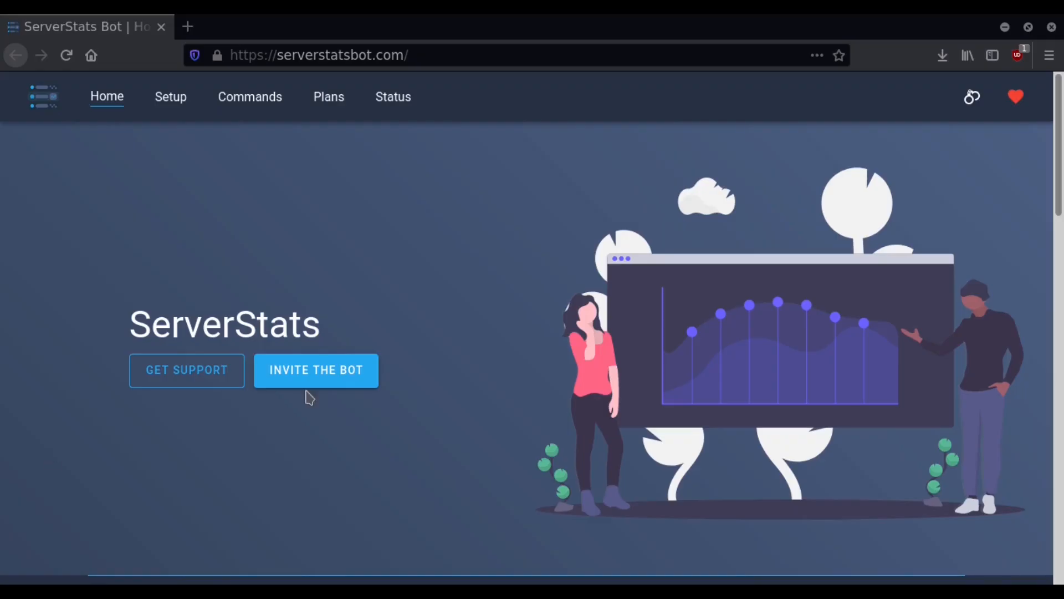
{"action": "left_click", "coordinate": [308, 382]}
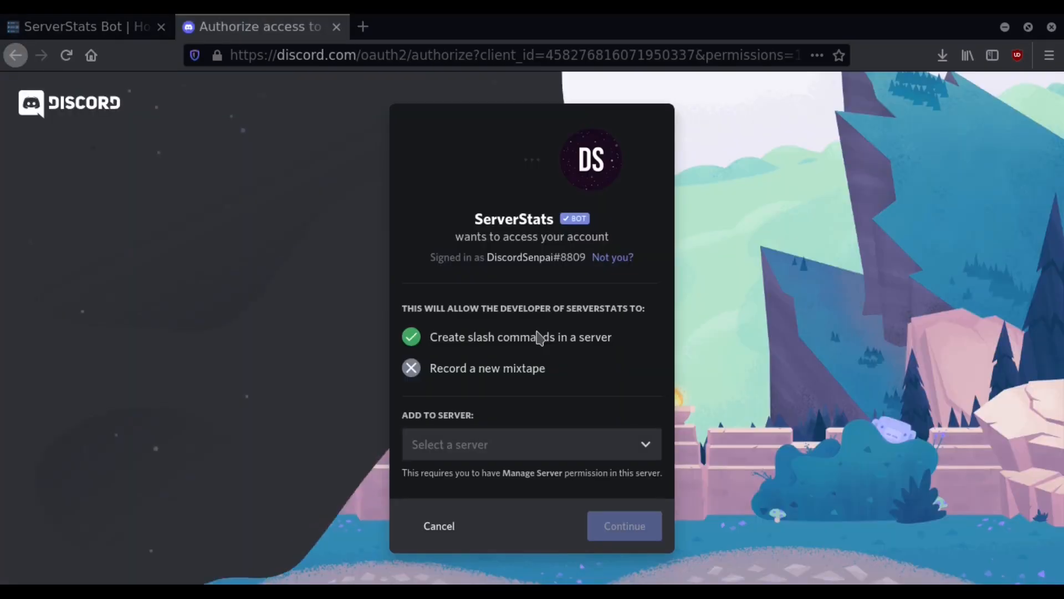
Step: Authorize the ServerStats bot to join the 24/7 Happiness & Fun server
{"action": "left_click", "coordinate": [522, 442]}
{"action": "left_click", "coordinate": [451, 276]}
{"action": "left_click", "coordinate": [622, 525]}
{"action": "left_click", "coordinate": [622, 525]}
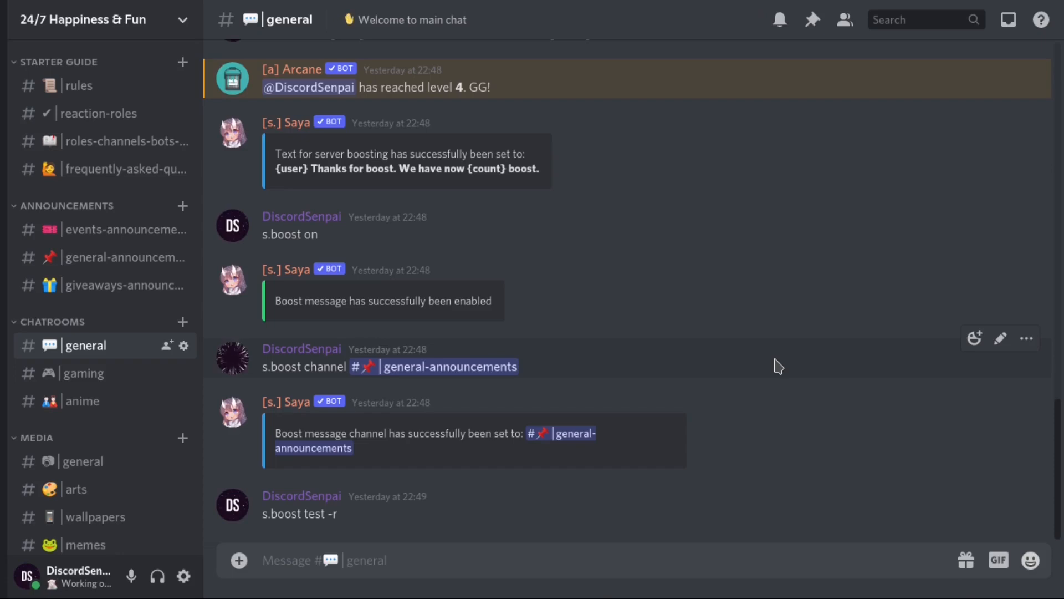
Step: Run s/setup and choose voice channels for the ServerStats counters
{"action": "type", "text": "s/setup"}
{"action": "key", "text": "Return"}
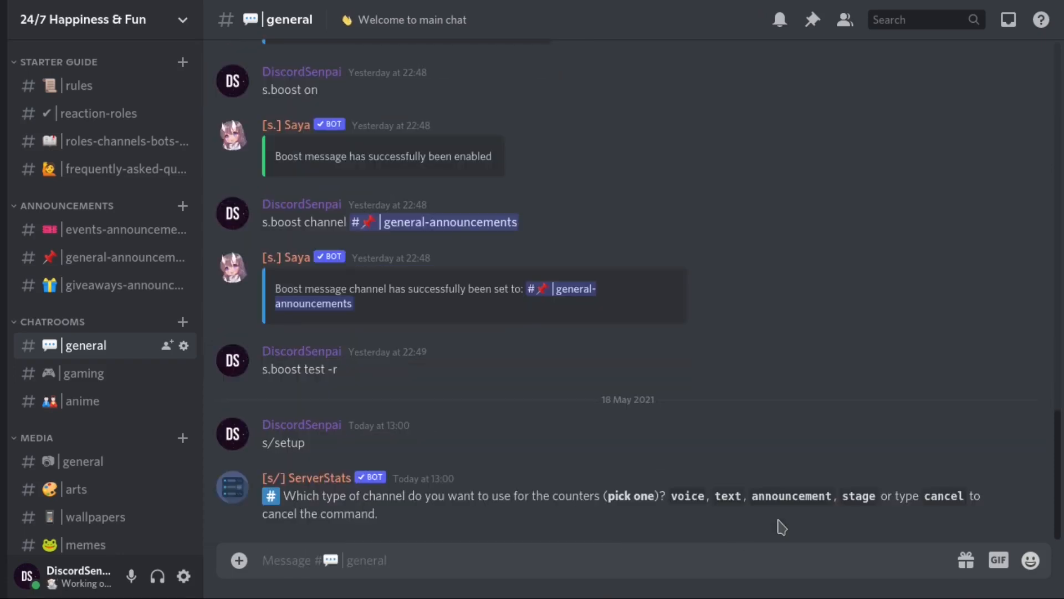
{"action": "type", "text": "voice"}
{"action": "key", "text": "Return"}
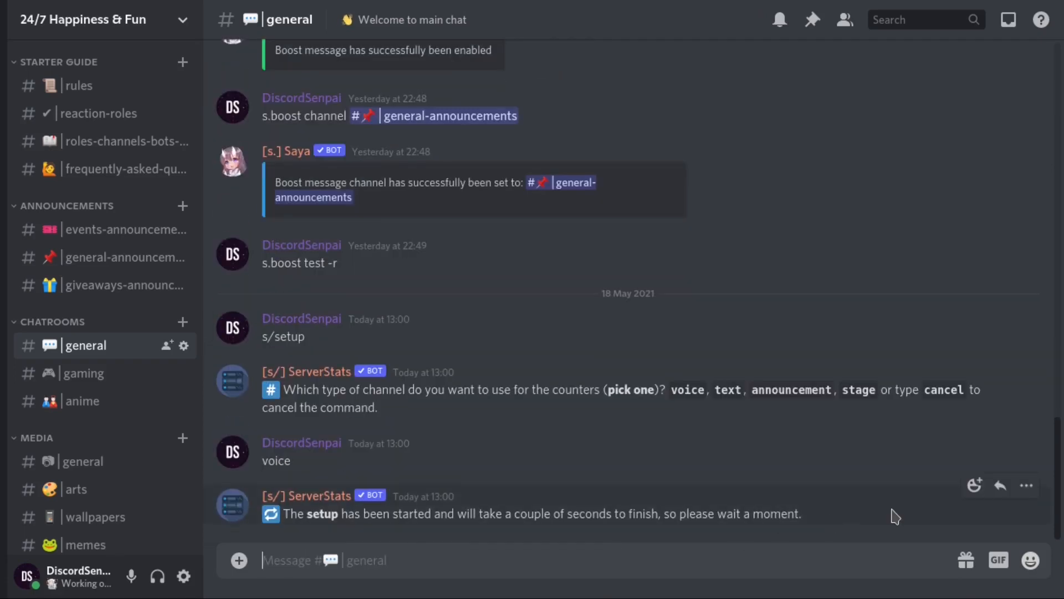
Step: Delete the SERVER STATS category and the Bots and All Members counter channels
{"action": "right_click", "coordinate": [72, 61]}
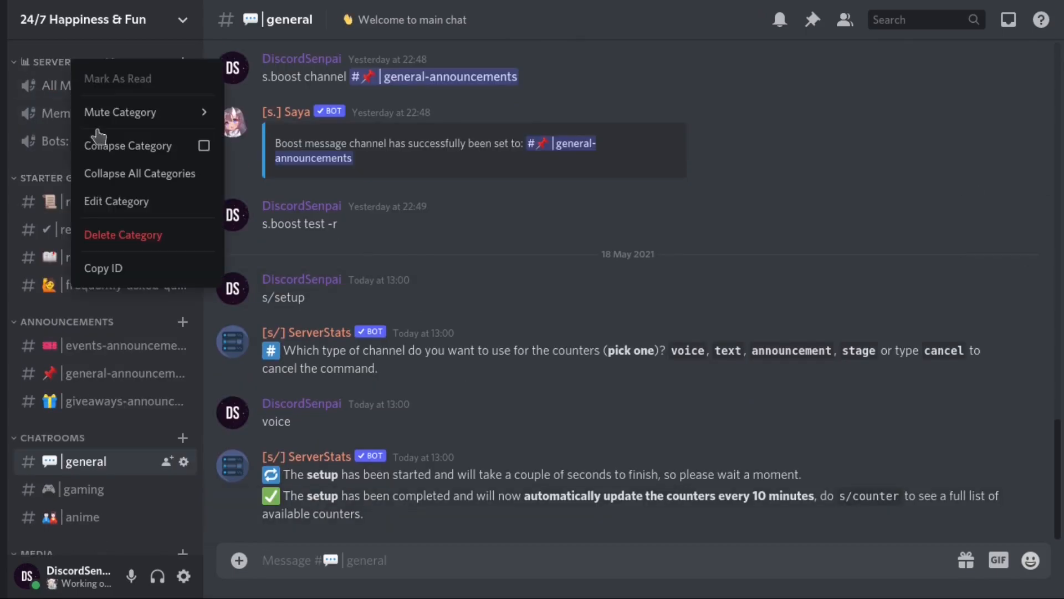
{"action": "left_click", "coordinate": [97, 235]}
{"action": "left_click", "coordinate": [628, 360]}
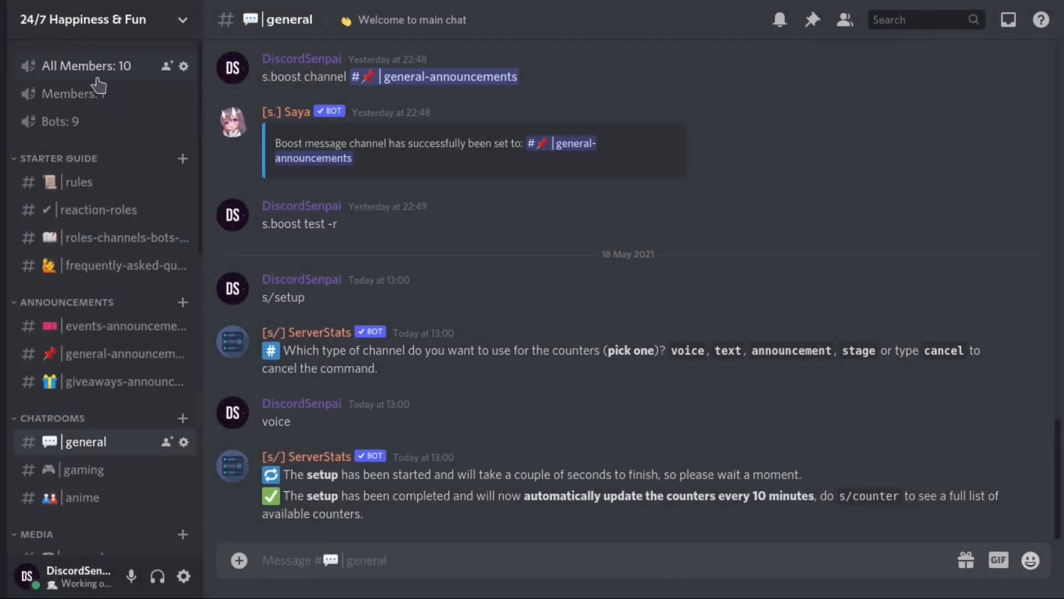
{"action": "right_click", "coordinate": [57, 123]}
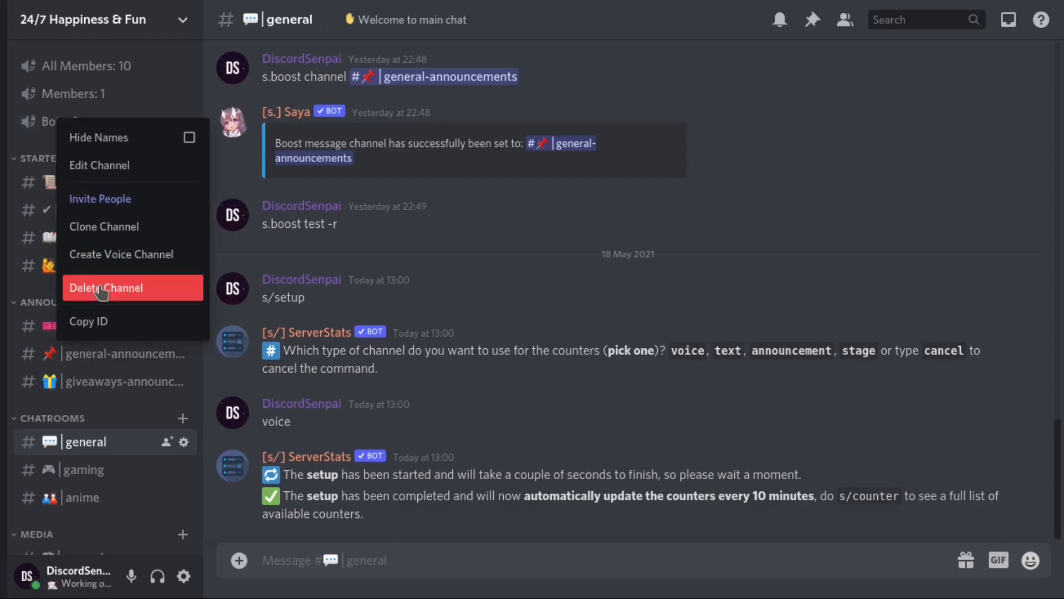
{"action": "left_click", "coordinate": [138, 288]}
{"action": "left_click", "coordinate": [620, 352]}
{"action": "right_click", "coordinate": [77, 66]}
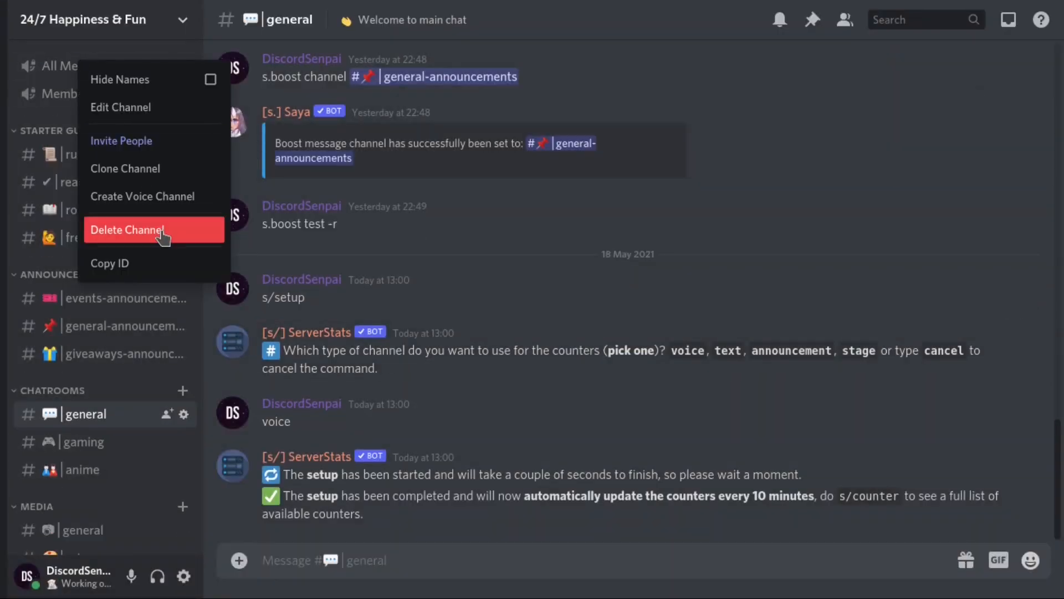
{"action": "left_click", "coordinate": [95, 230]}
{"action": "left_click", "coordinate": [649, 358]}
Step: Add a hugging emoji to the Members: 1 channel name
{"action": "left_click", "coordinate": [184, 67]}
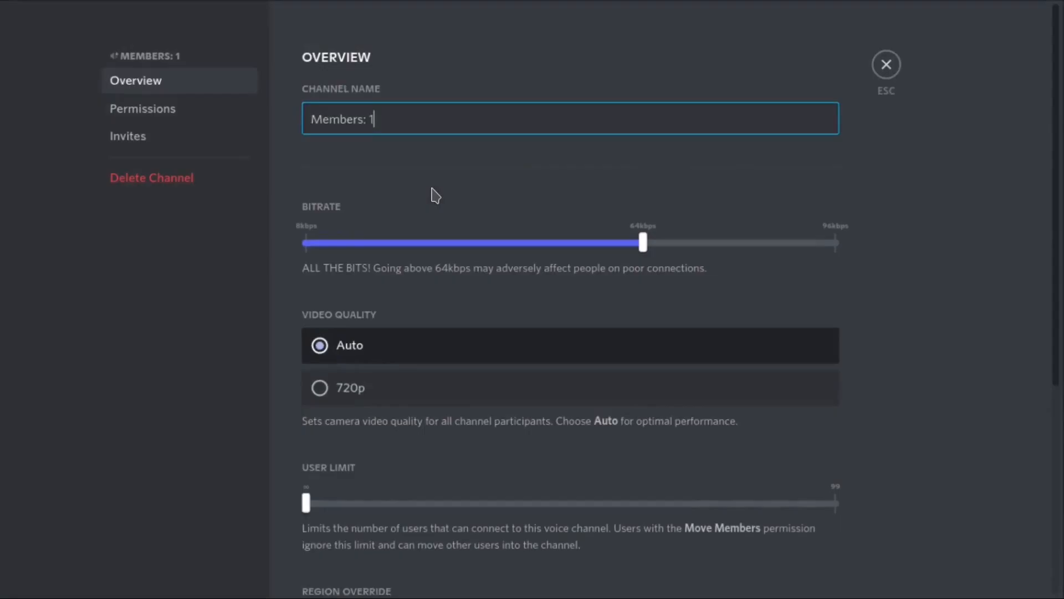
{"action": "type", "text": "🤗"}
{"action": "key", "text": "Return"}
Step: Create a members goal as a voice channel with no announcement channel, set to 100
{"action": "type", "text": "s/"}
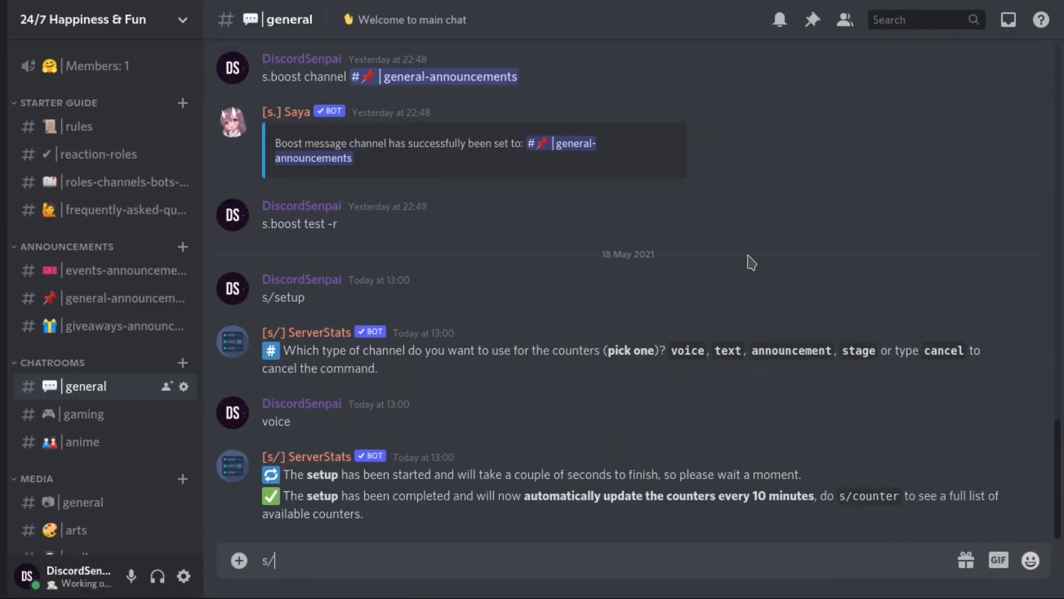
{"action": "type", "text": "goal create"}
{"action": "key", "text": "Return"}
{"action": "type", "text": "members"}
{"action": "key", "text": "Return"}
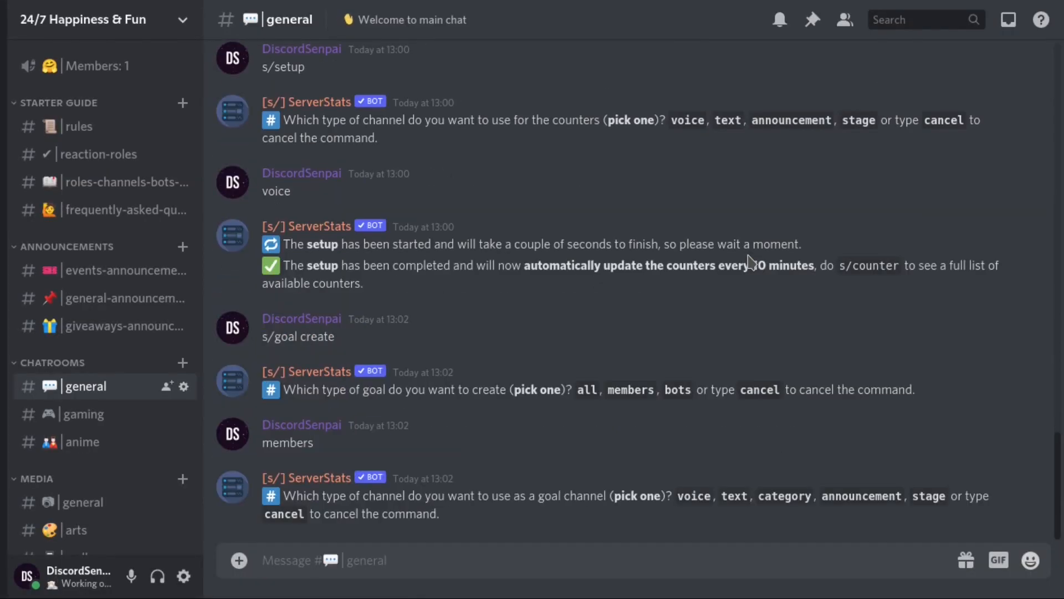
{"action": "type", "text": "voice"}
{"action": "key", "text": "Return"}
{"action": "type", "text": "no"}
{"action": "key", "text": "Return"}
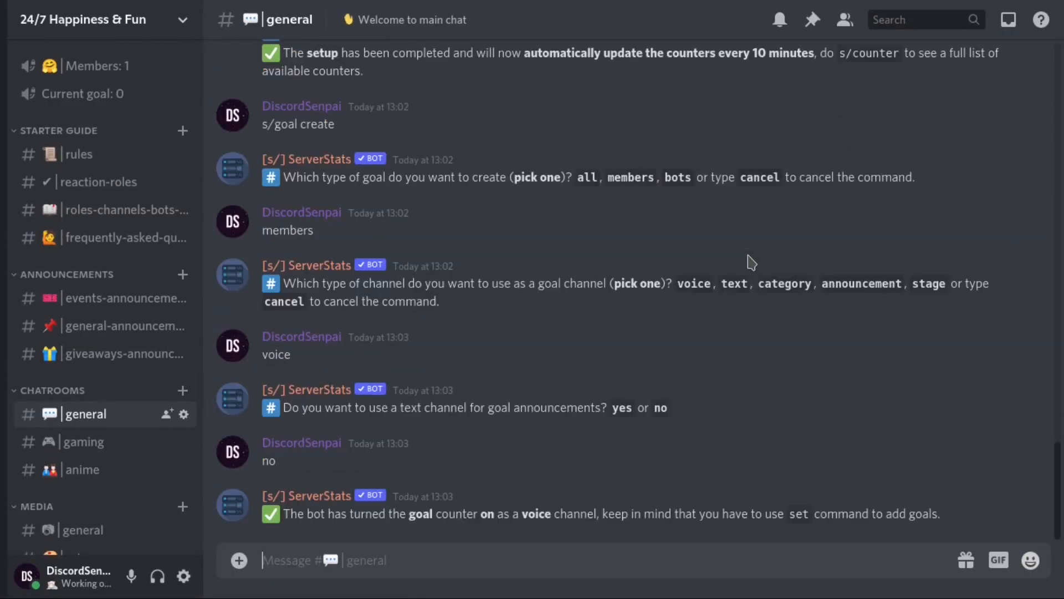
{"action": "type", "text": "s/goal set"}
{"action": "key", "text": "Return"}
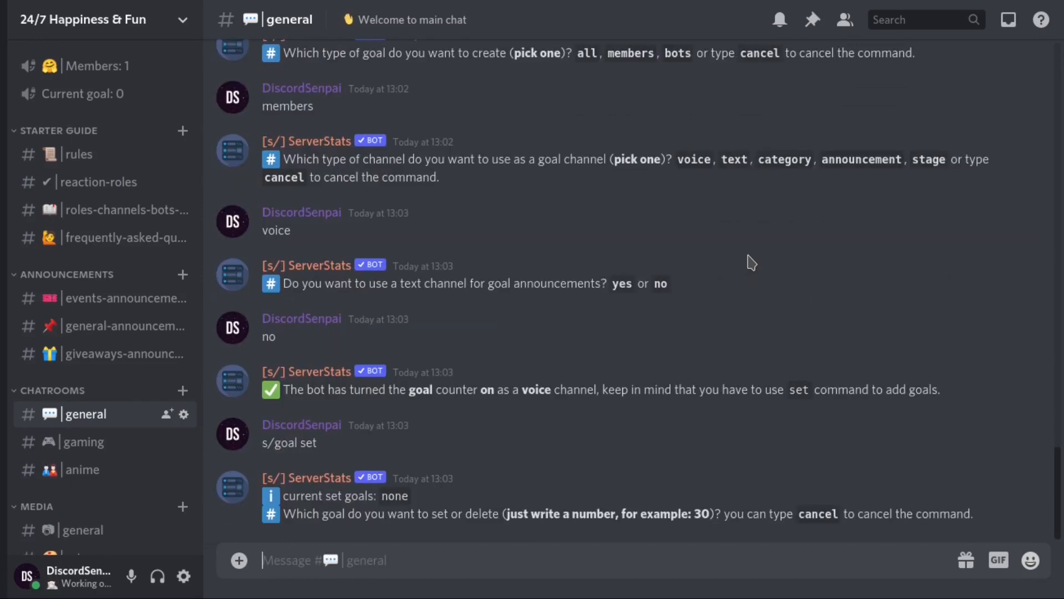
{"action": "type", "text": "100"}
{"action": "key", "text": "Return"}
Step: Rename the goal channel with a goal emoji to read Members Goal: 100
{"action": "left_click", "coordinate": [184, 95]}
{"action": "left_click", "coordinate": [379, 118]}
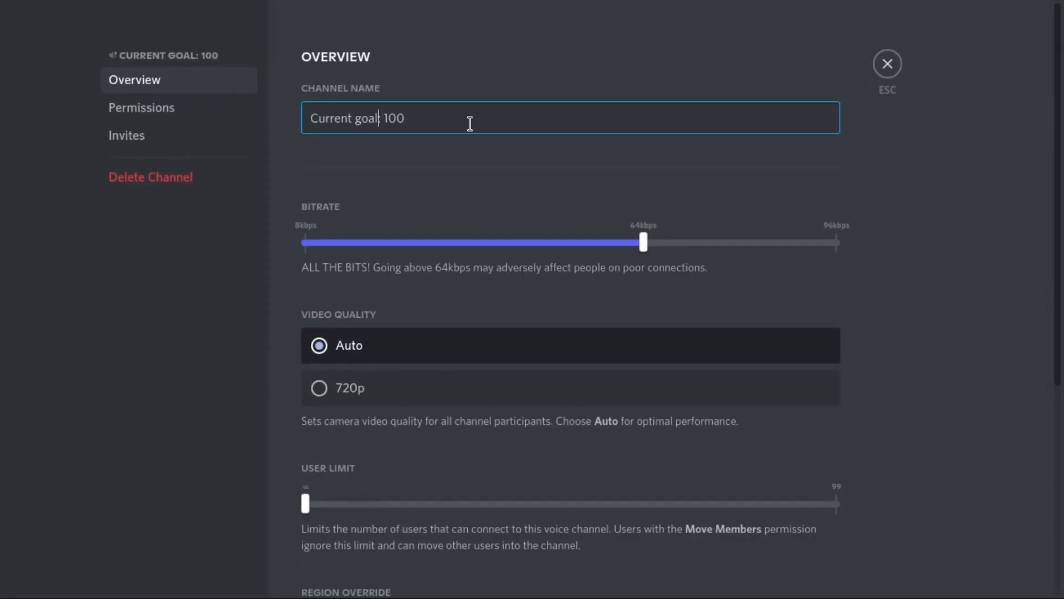
{"action": "key", "text": "BackSpace"}
{"action": "key", "text": "BackSpace"}
{"action": "key", "text": "BackSpace"}
{"action": "key", "text": "BackSpace"}
{"action": "type", "text": "Goal"}
{"action": "key", "text": "BackSpace"}
{"action": "key", "text": "BackSpace"}
{"action": "key", "text": "BackSpace"}
{"action": "key", "text": "BackSpace"}
{"action": "key", "text": "BackSpace"}
{"action": "key", "text": "BackSpace"}
{"action": "key", "text": "BackSpace"}
{"action": "type", "text": "🥅"}
{"action": "type", "text": "| Members"}
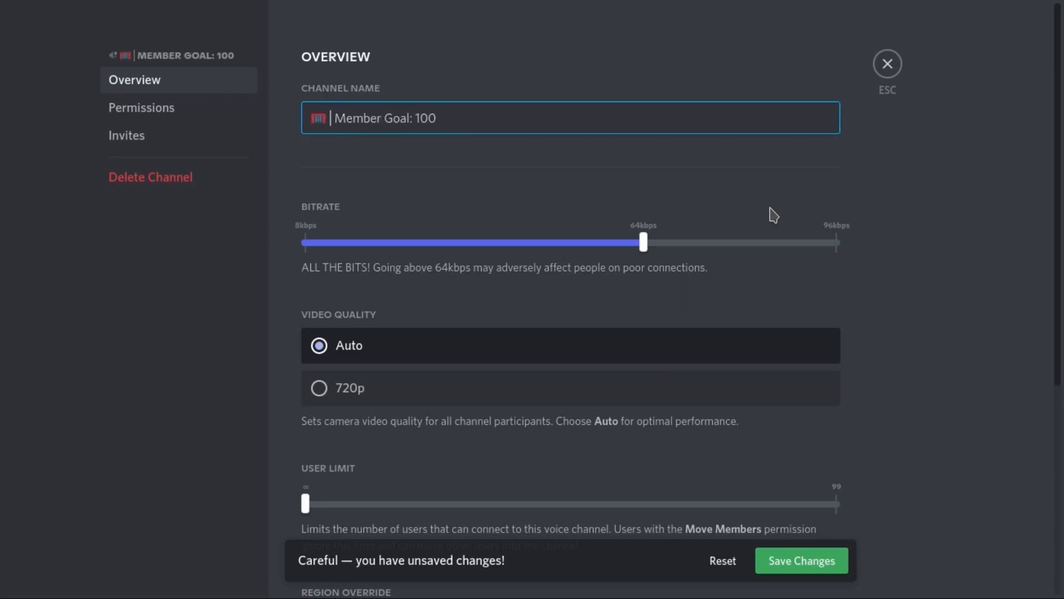
{"action": "left_click", "coordinate": [801, 560]}
{"action": "key", "text": "Escape"}
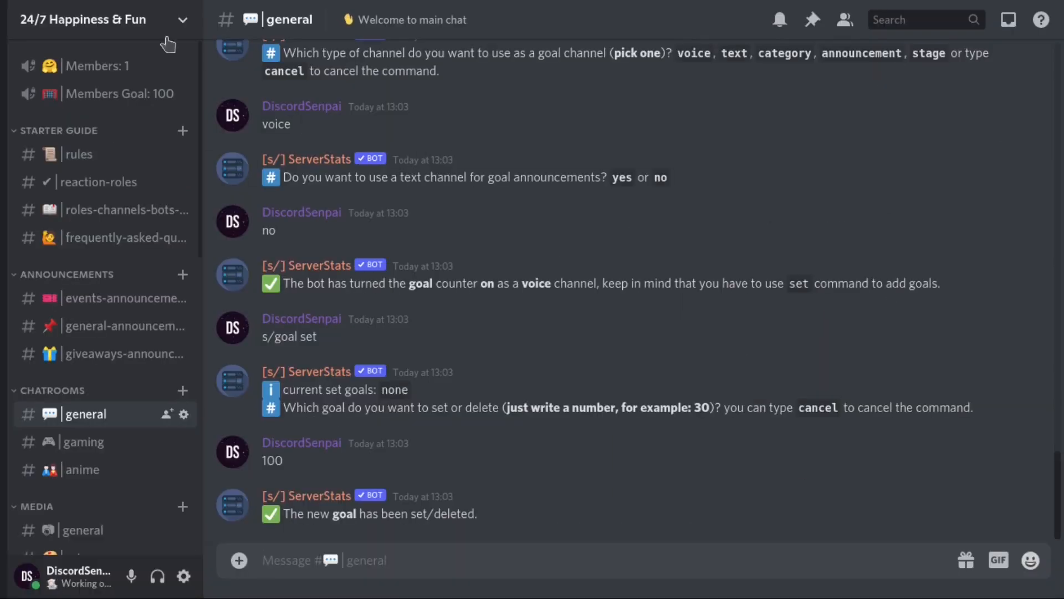
Step: Enable Community with #rules as rules channel and Mentions Only notifications
{"action": "left_click", "coordinate": [136, 29]}
{"action": "left_click", "coordinate": [67, 126]}
{"action": "left_click", "coordinate": [163, 340]}
{"action": "left_click", "coordinate": [554, 358]}
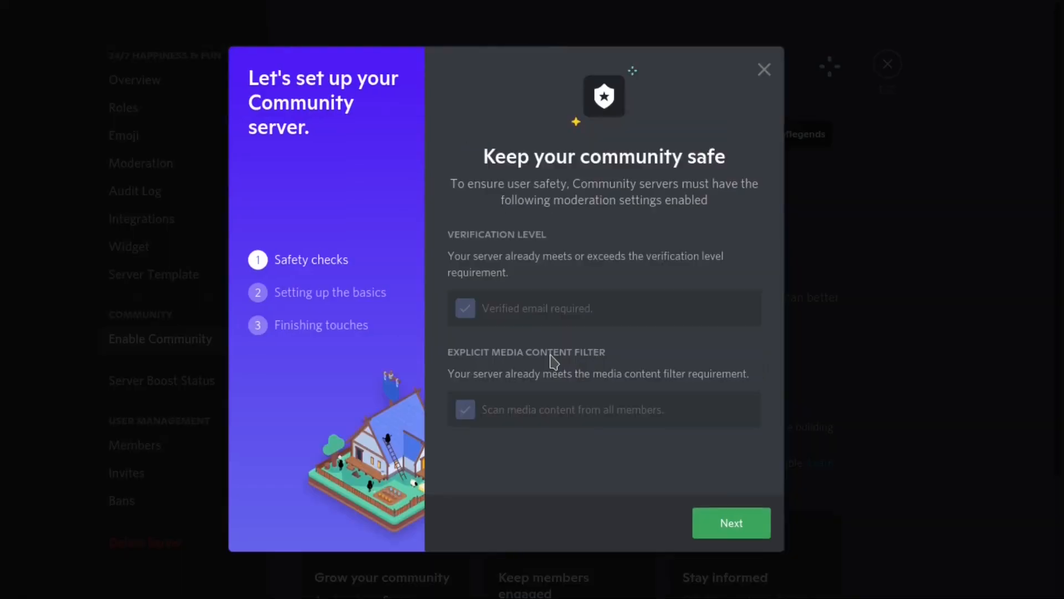
{"action": "left_click", "coordinate": [727, 525]}
{"action": "left_click", "coordinate": [629, 315]}
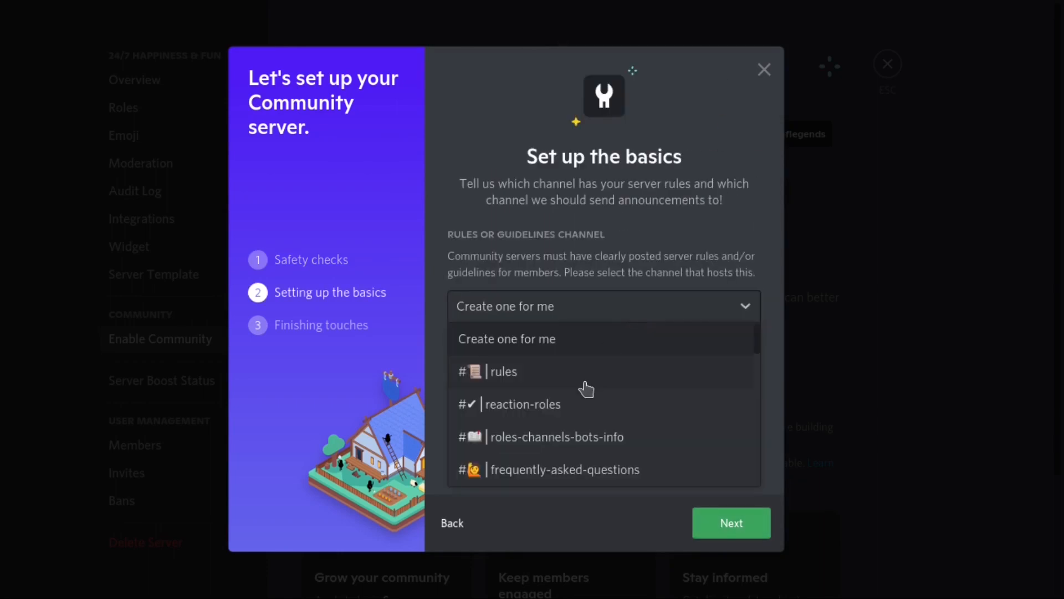
{"action": "left_click", "coordinate": [583, 377]}
{"action": "left_click", "coordinate": [719, 527]}
{"action": "left_click", "coordinate": [600, 255]}
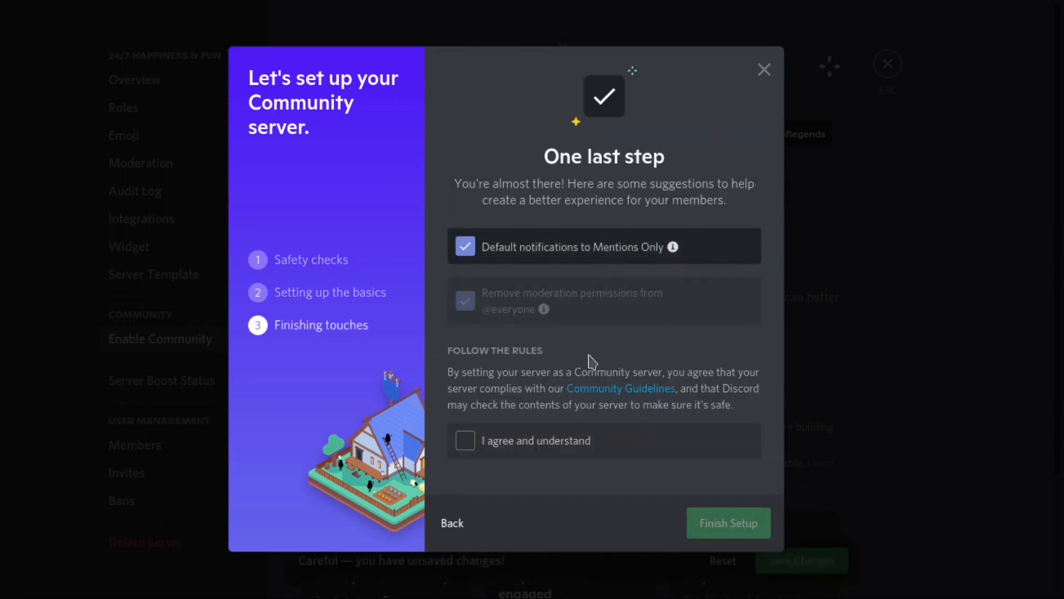
{"action": "left_click", "coordinate": [637, 440]}
{"action": "left_click", "coordinate": [716, 521]}
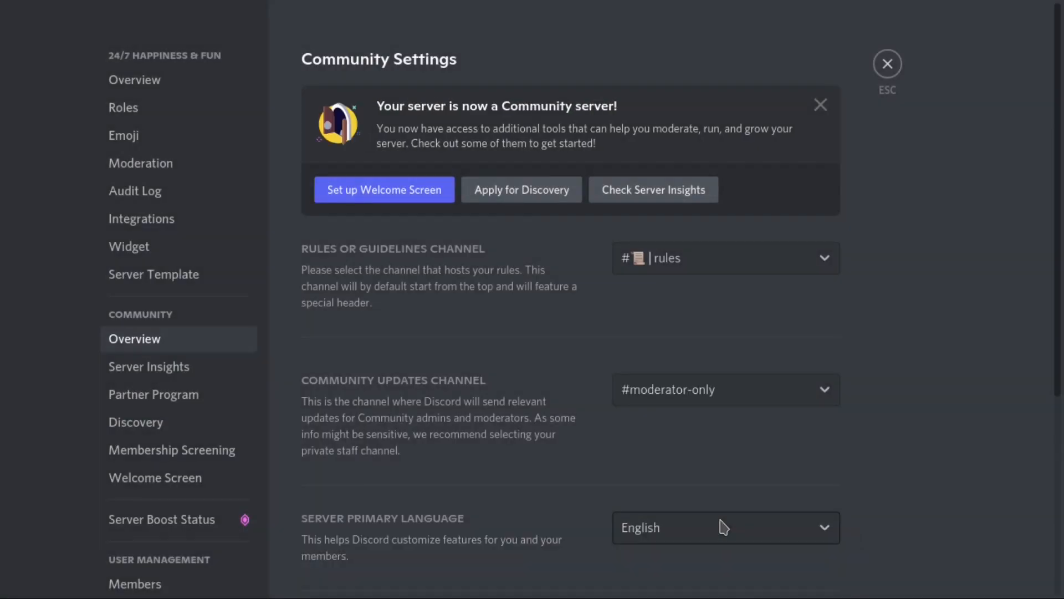
Step: Make events-announcements an announcement channel, then reopen the server settings
{"action": "left_click", "coordinate": [887, 63]}
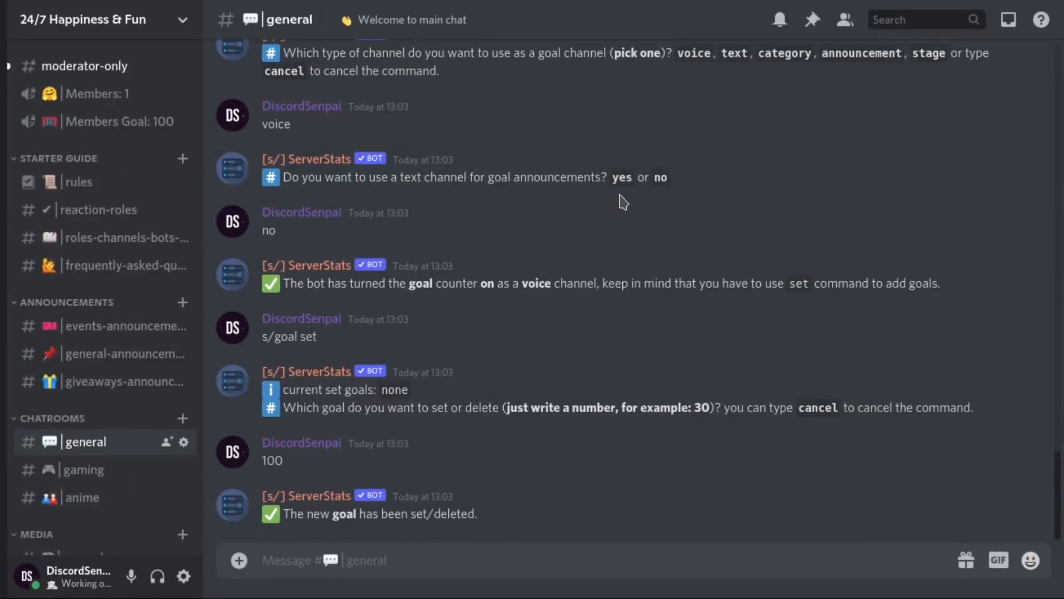
{"action": "left_click", "coordinate": [185, 327]}
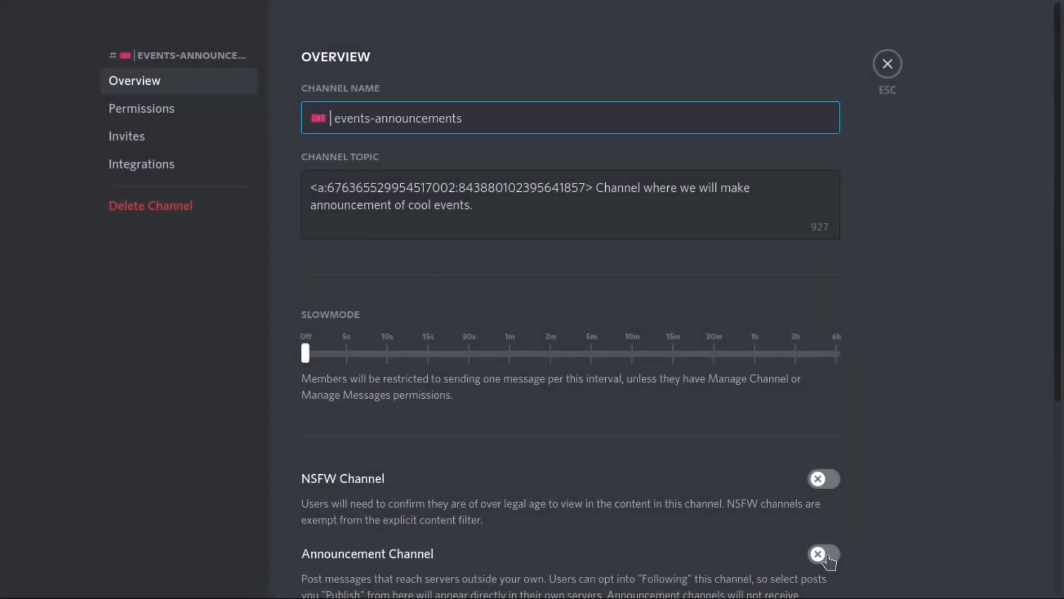
{"action": "left_click", "coordinate": [825, 554]}
{"action": "left_click", "coordinate": [806, 562]}
{"action": "left_click", "coordinate": [887, 64]}
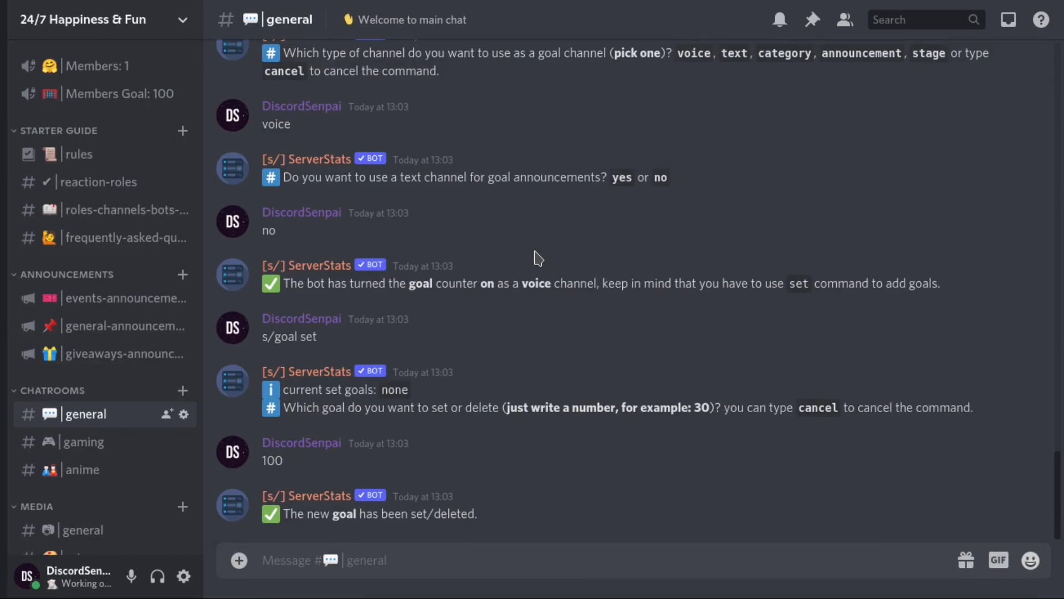
{"action": "left_click", "coordinate": [83, 19]}
{"action": "left_click", "coordinate": [83, 127]}
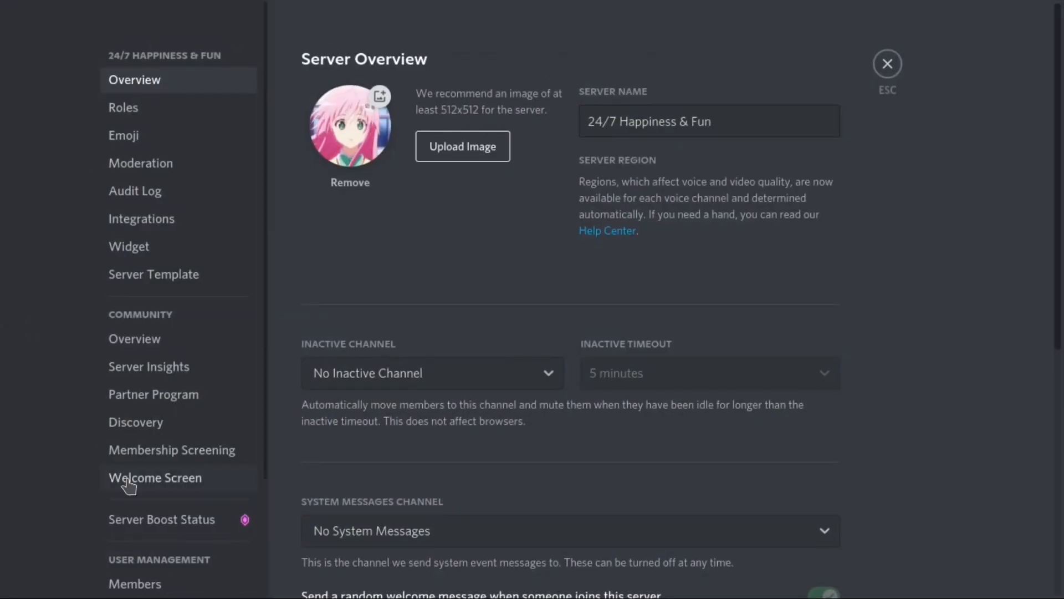
Step: Enable the welcome screen with #rules recommended and a description crediting the server's creator
{"action": "left_click", "coordinate": [130, 483]}
{"action": "left_click", "coordinate": [381, 186]}
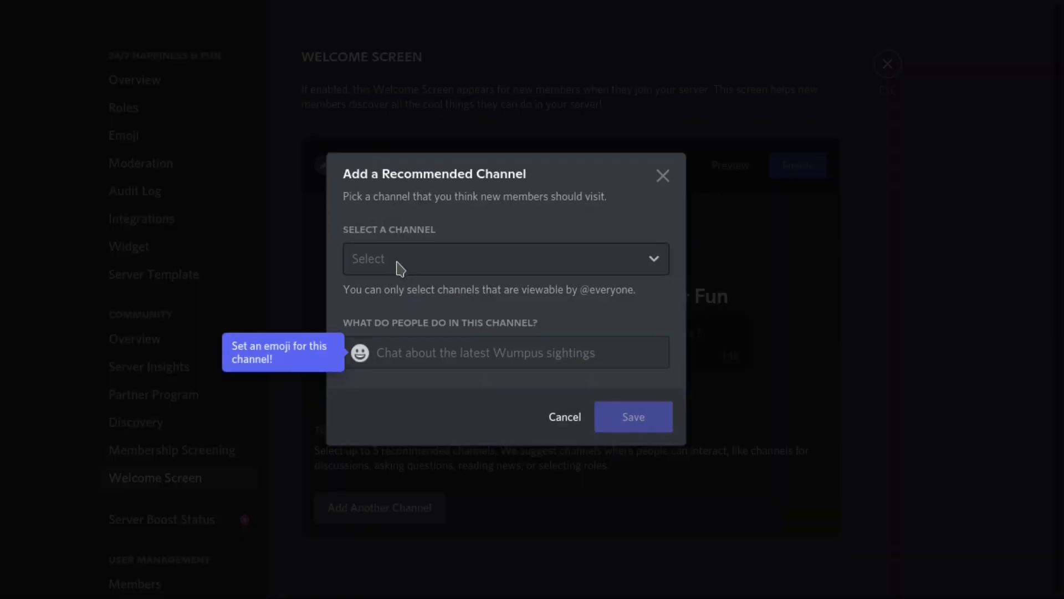
{"action": "left_click", "coordinate": [401, 273]}
{"action": "left_click", "coordinate": [400, 299]}
{"action": "left_click", "coordinate": [477, 348]}
{"action": "type", "text": "Read the rules"}
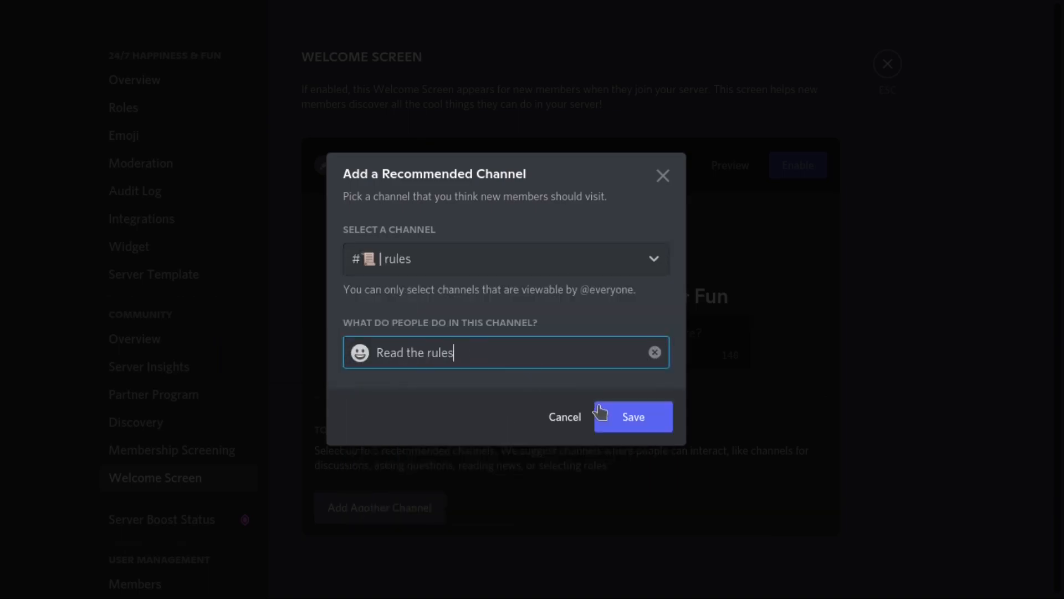
{"action": "left_click", "coordinate": [600, 413]}
{"action": "type", "text": "Th"}
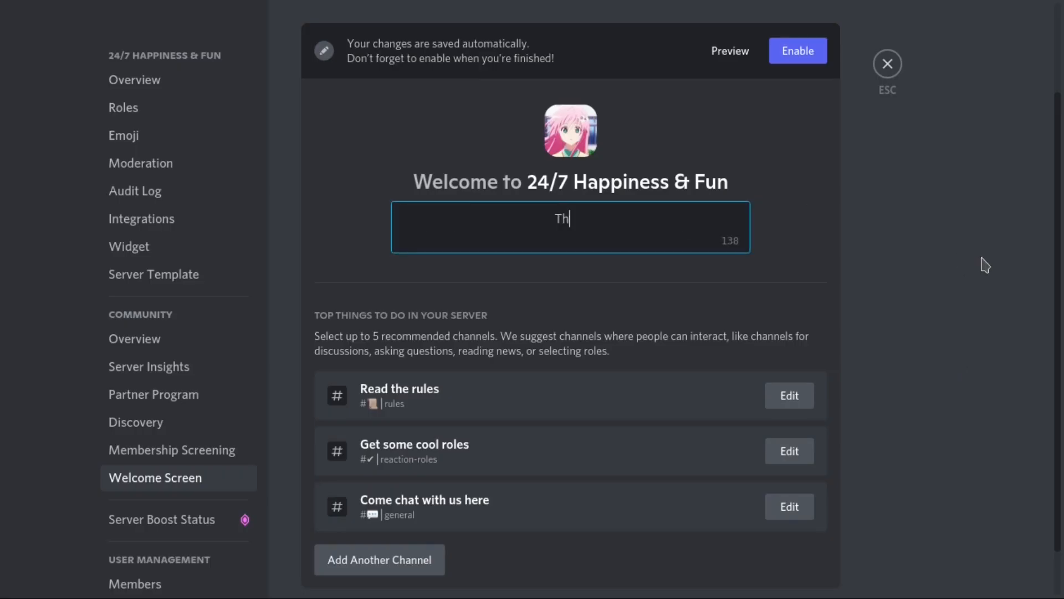
{"action": "type", "text": "is server is created by DiscordSen"}
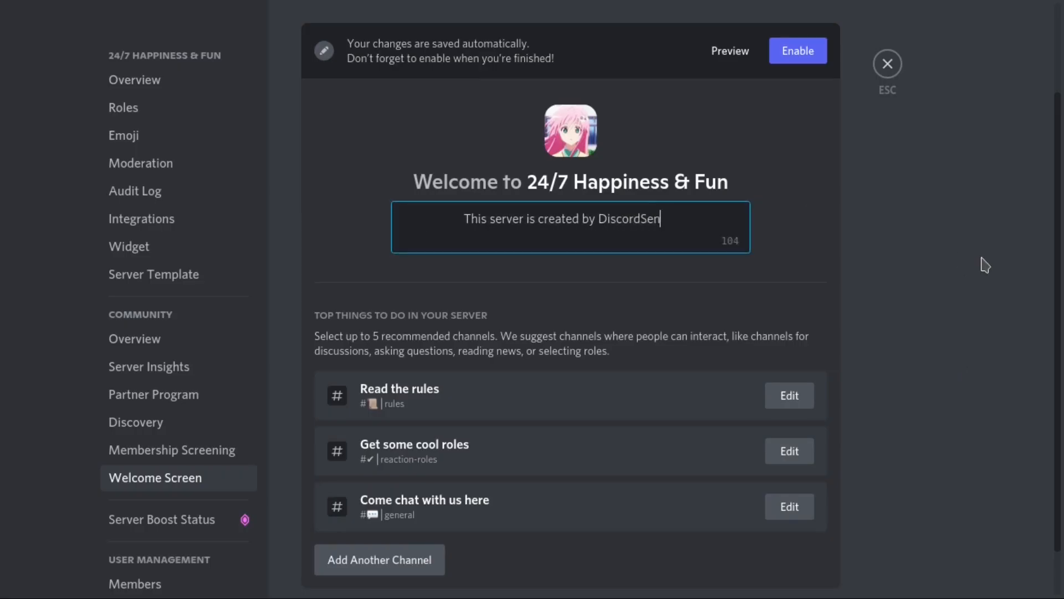
{"action": "type", "text": "pai."}
{"action": "left_click", "coordinate": [791, 52]}
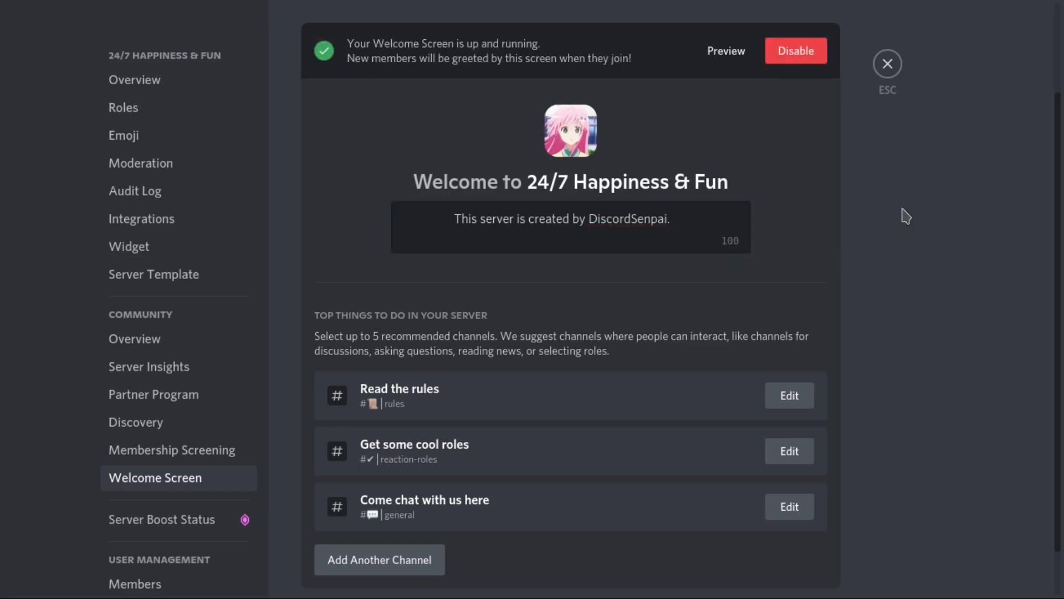
Step: Add three example membership screening rules: be respectful, no spam, no NSFW
{"action": "left_click", "coordinate": [230, 448]}
{"action": "left_click", "coordinate": [434, 173]}
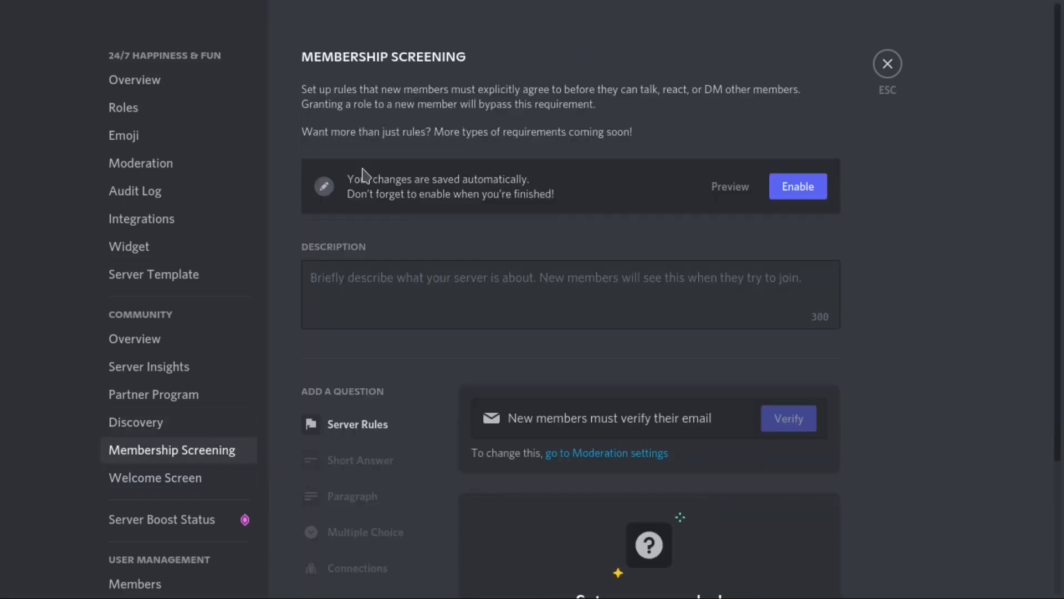
{"action": "scroll", "coordinate": [963, 279], "scroll_direction": "down", "scroll_amount": 3}
{"action": "left_click", "coordinate": [667, 526]}
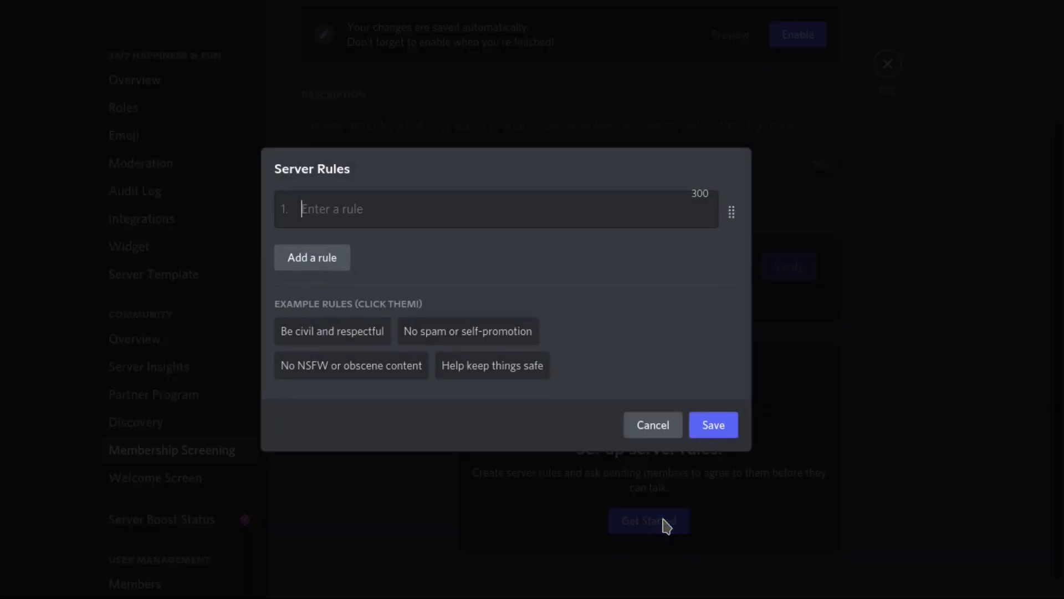
{"action": "left_click", "coordinate": [330, 337]}
{"action": "left_click", "coordinate": [314, 269]}
{"action": "left_click", "coordinate": [456, 372]}
{"action": "left_click", "coordinate": [311, 309]}
{"action": "left_click", "coordinate": [338, 454]}
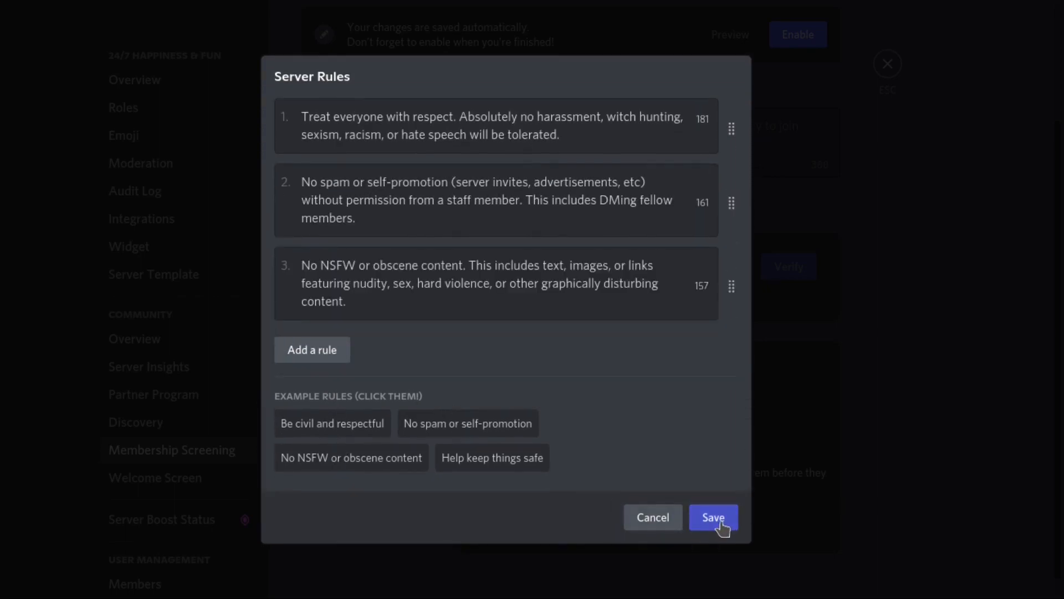
{"action": "left_click", "coordinate": [721, 525]}
Step: Turn membership screening on without a description and close the server settings
{"action": "scroll", "coordinate": [796, 341], "scroll_direction": "up", "scroll_amount": 3}
{"action": "left_click", "coordinate": [797, 187]}
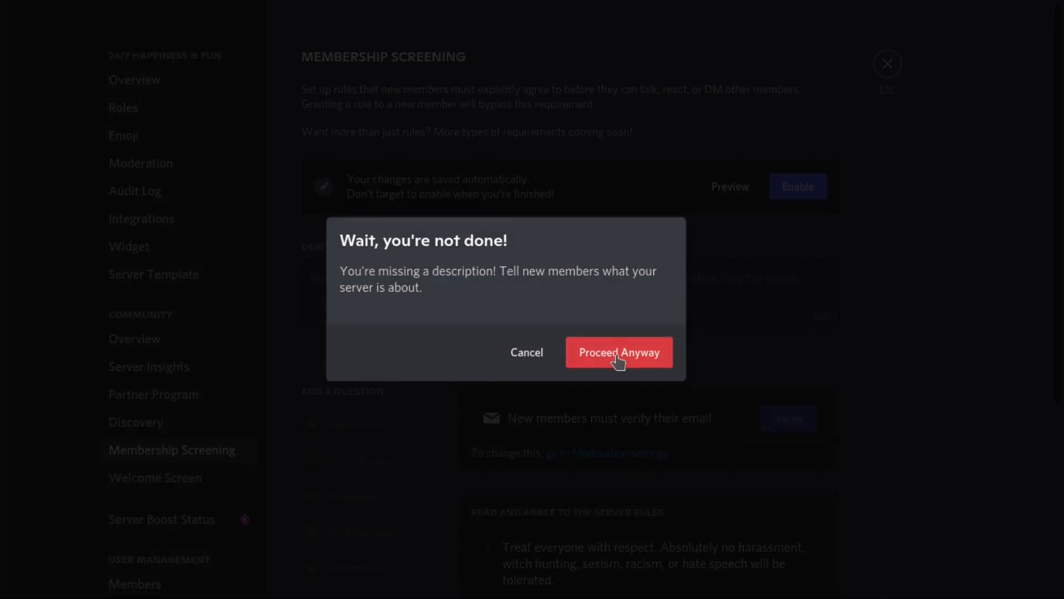
{"action": "left_click", "coordinate": [619, 352]}
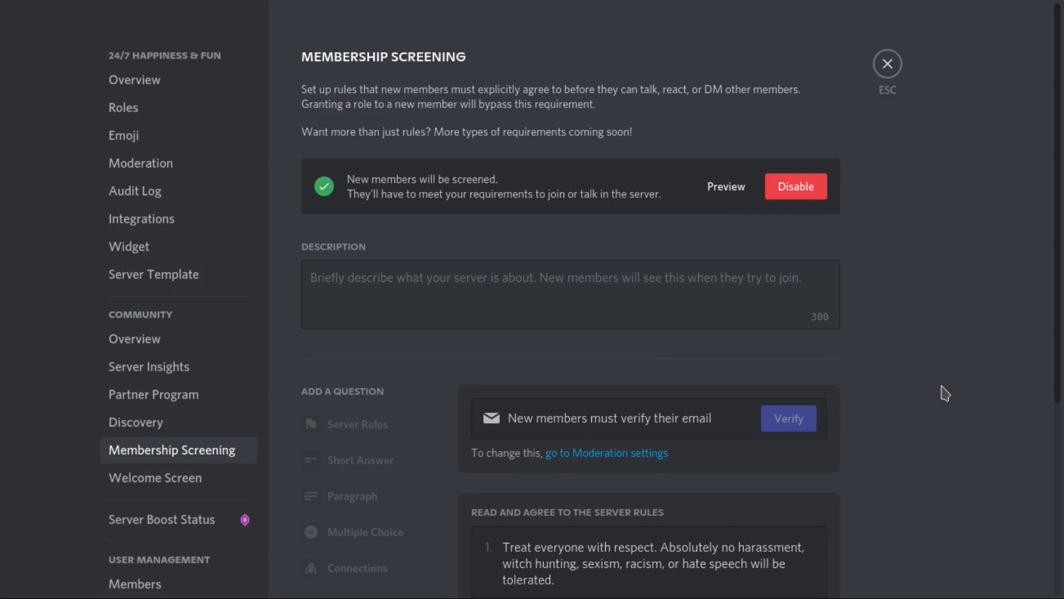
{"action": "left_click", "coordinate": [888, 63]}
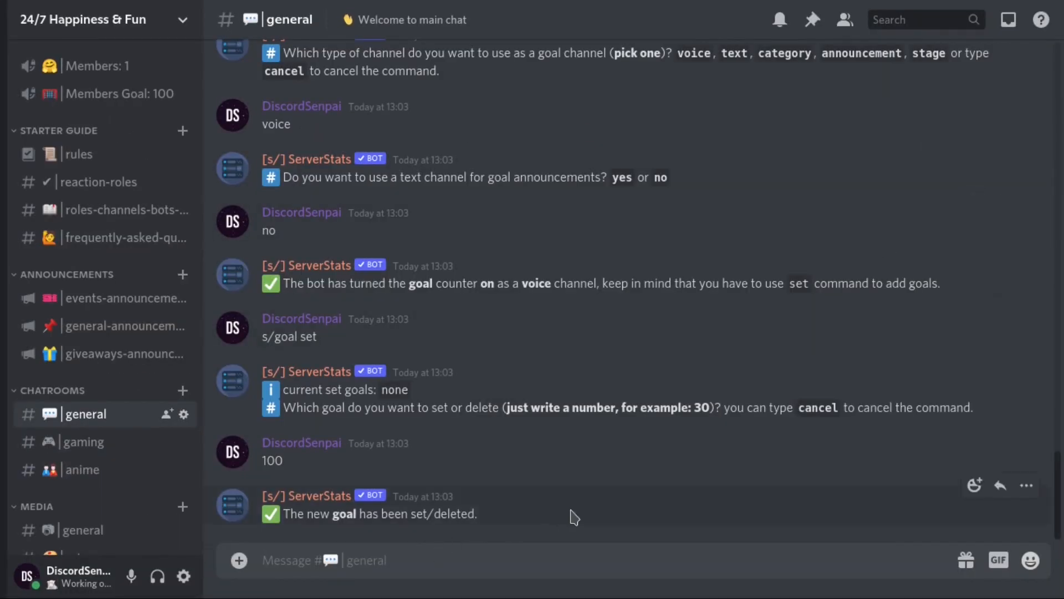
Step: Purge #general with apurge 100 and delete Arcane's purge notice
{"action": "type", "text": "apurge 100"}
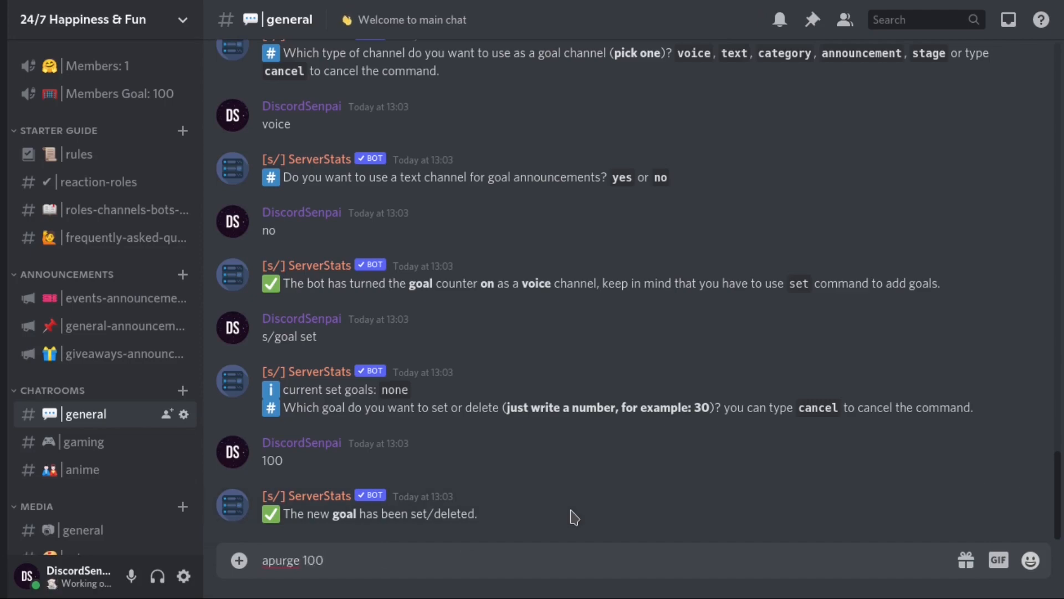
{"action": "key", "text": "Return"}
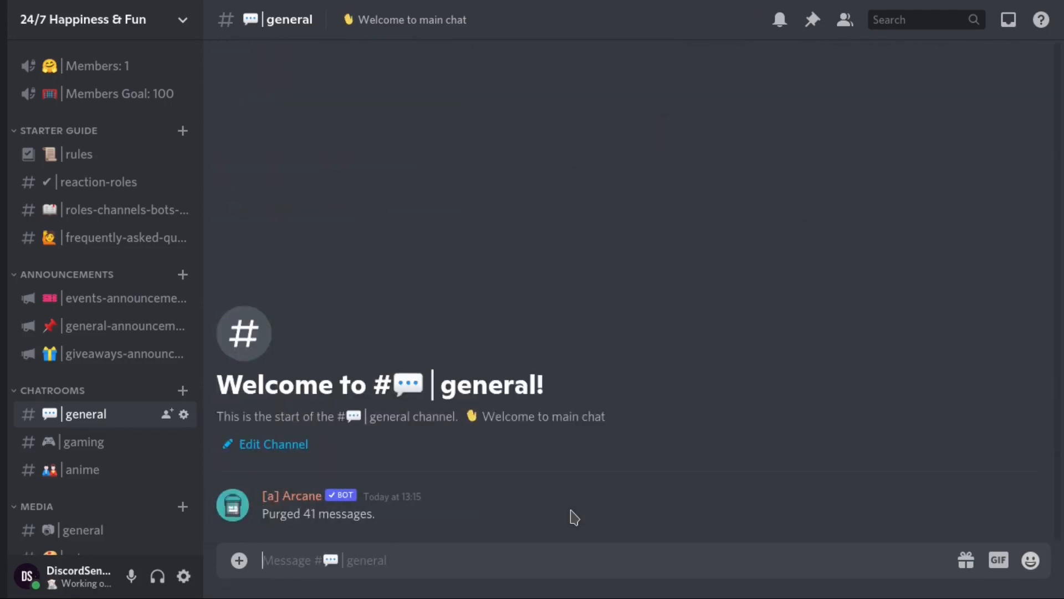
{"action": "left_click", "coordinate": [1023, 497]}
{"action": "left_click", "coordinate": [943, 540]}
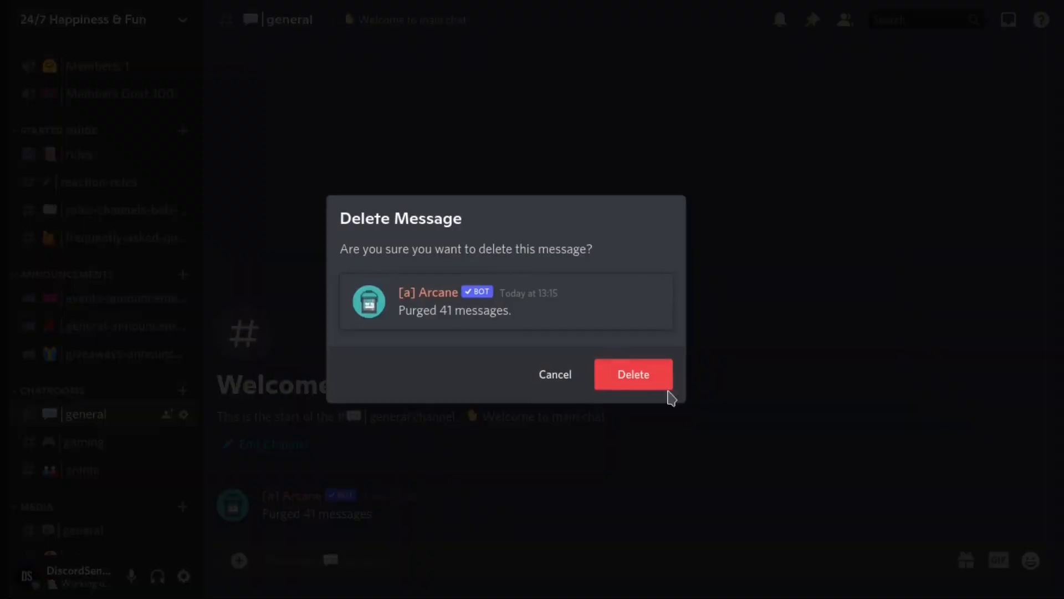
{"action": "left_click", "coordinate": [661, 382]}
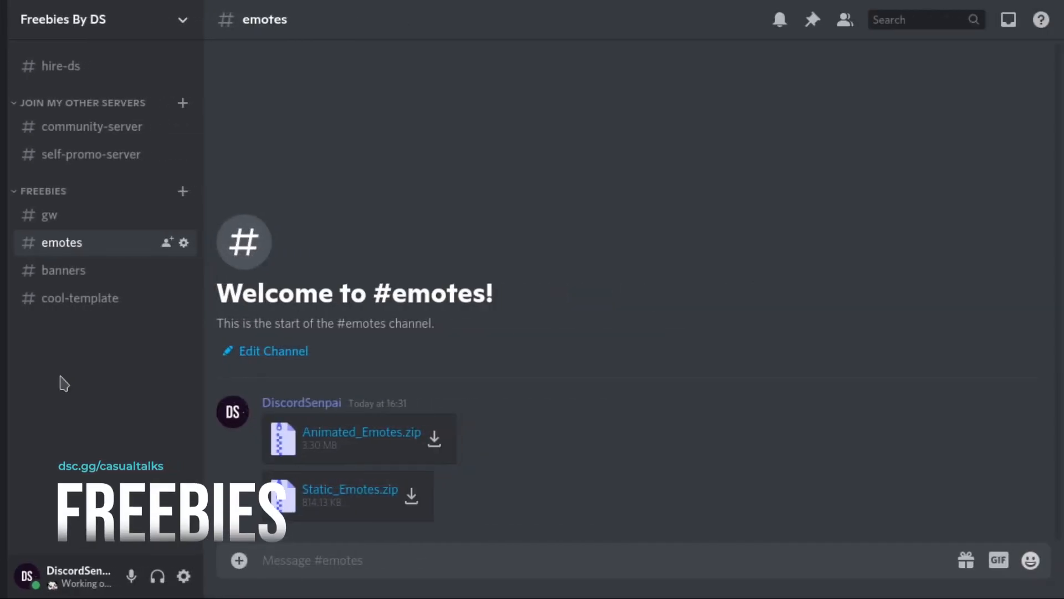
Step: Browse the banners and cool-template channels of Freebies By DS, ending on gw
{"action": "left_click", "coordinate": [66, 271]}
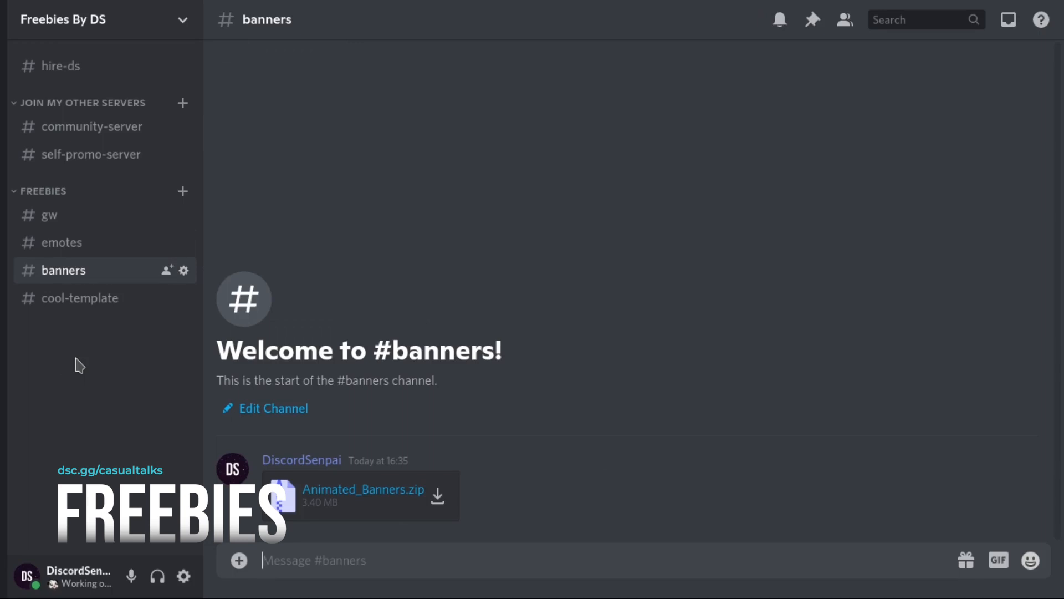
{"action": "left_click", "coordinate": [80, 302]}
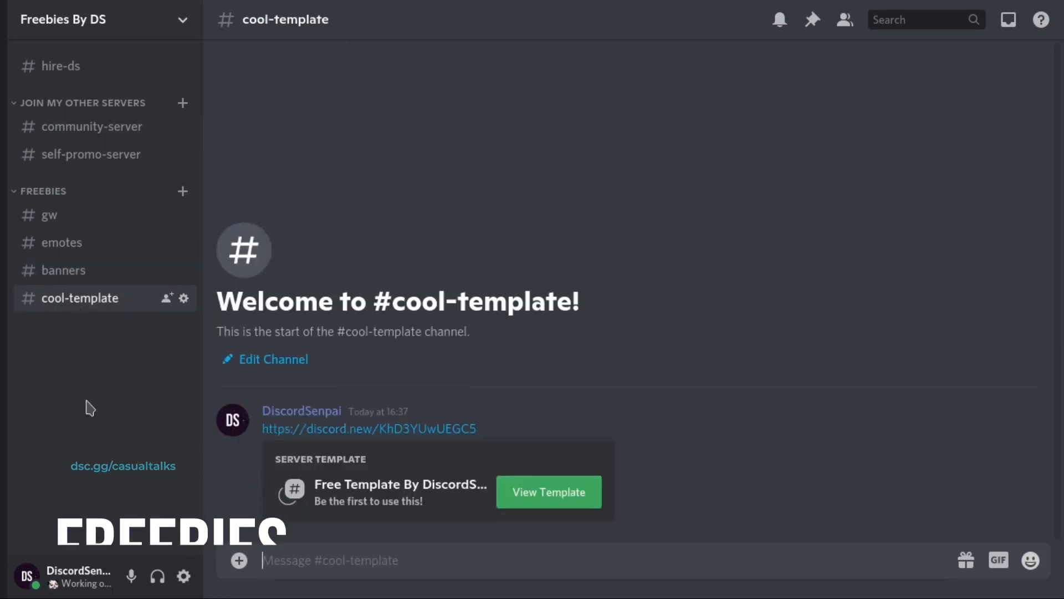
{"action": "left_click", "coordinate": [78, 220]}
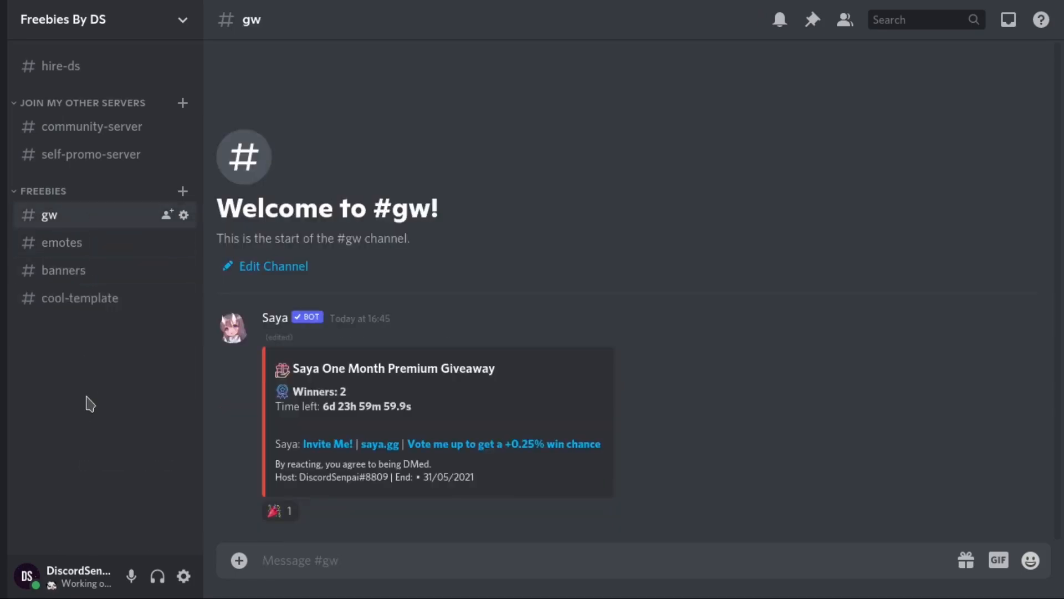